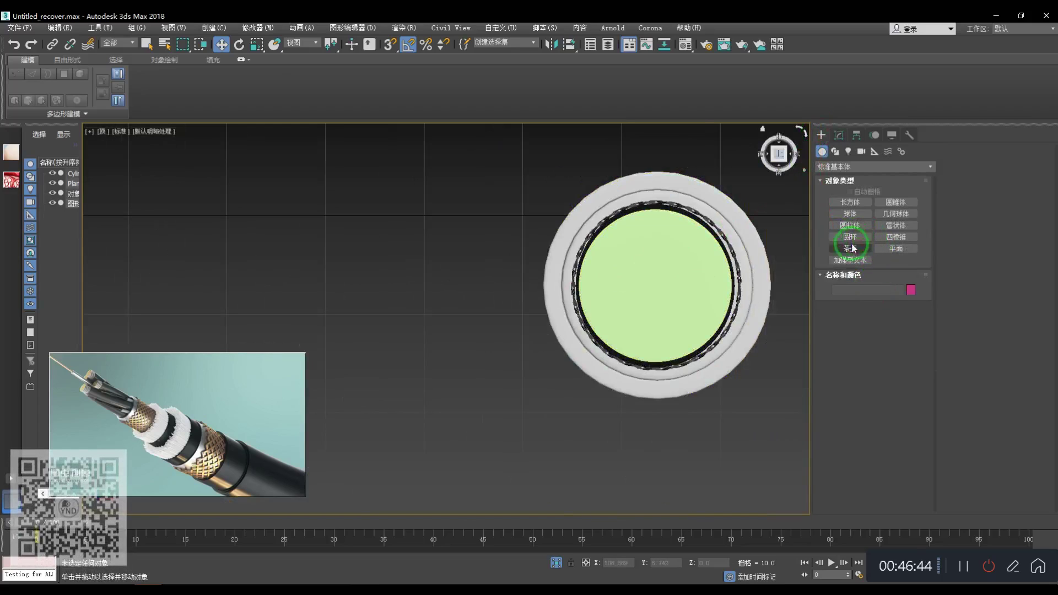
- Create a tube inside the green cylinder's outline in top view, about 7.4 outer radius, 5.2 inner radius and 7.7 high
left_click(894, 226)
left_click_drag(650, 281, 687, 344)
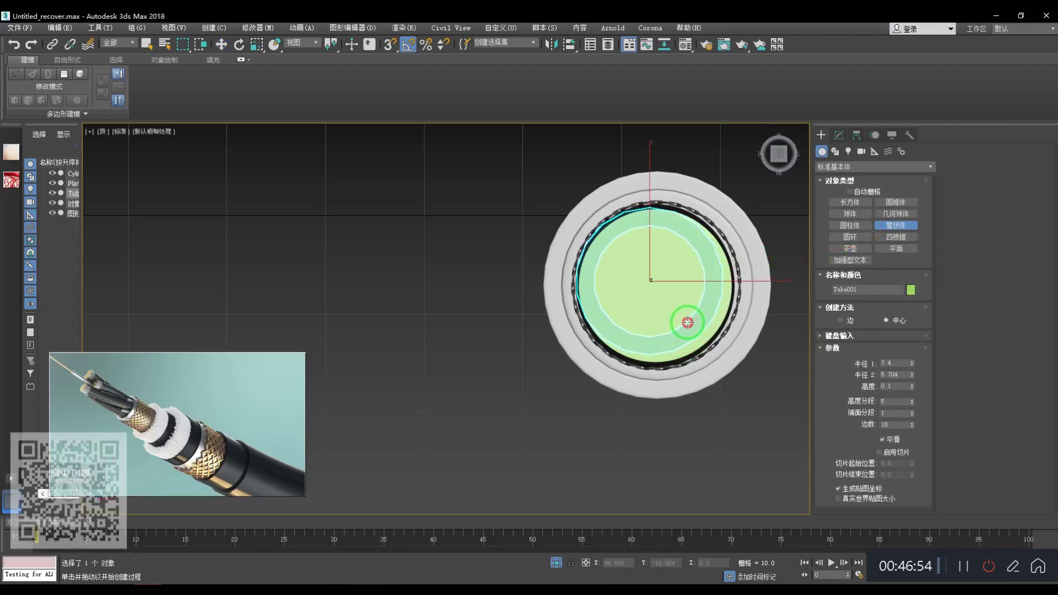
right_click(676, 292)
left_click_drag(650, 281, 692, 340)
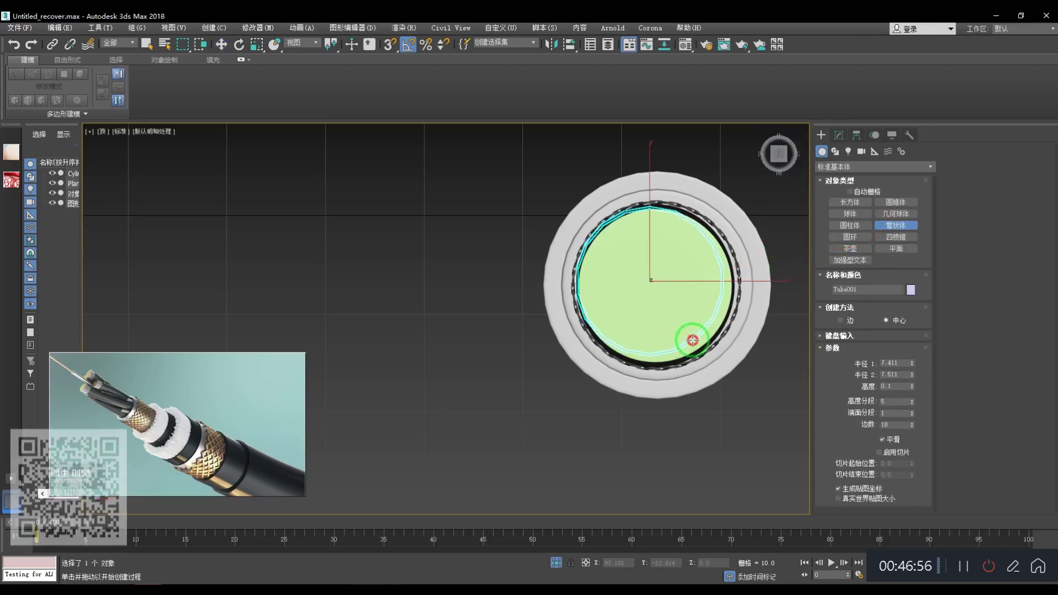
left_click(683, 243)
right_click(683, 243)
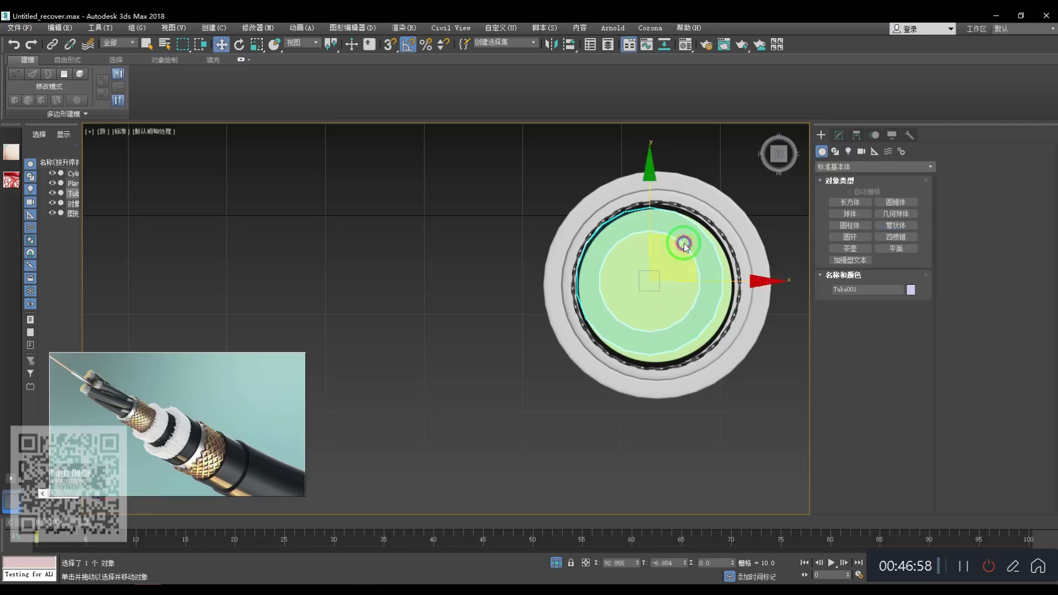
- Raise the tube in front view until it protrudes above the top of the green cylinder
key("f")
scroll(655, 280, "down", 4)
left_click_drag(656, 262, 655, 115)
scroll(647, 383, "down", 5)
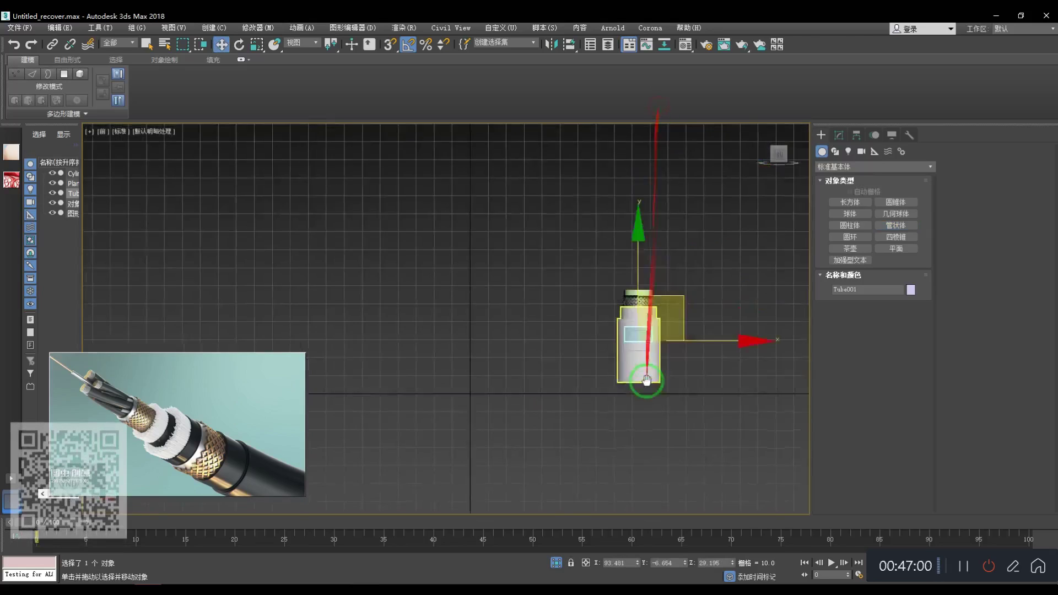
scroll(647, 383, "up", 2)
middle_click_drag(617, 260, 638, 350)
left_click_drag(658, 335, 668, 273)
key("z")
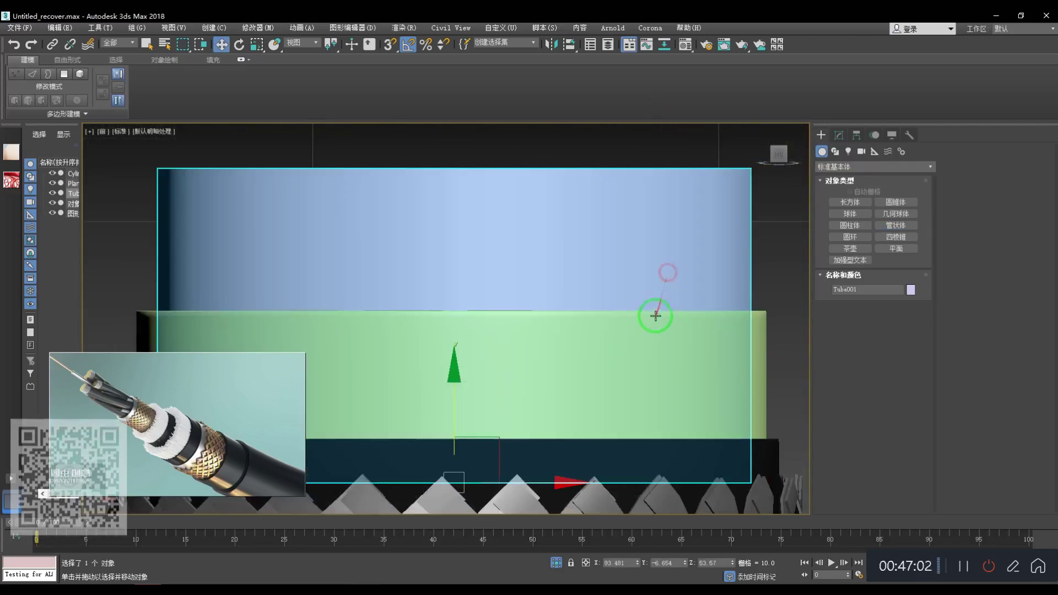
- Shift the tube slightly along Y to centre it over the green cylinder, and show it in perspective with edged faces
key("t")
mouse_move(542, 288)
left_mouse_down()
mouse_move(598, 373)
mouse_move(540, 300)
left_mouse_up()
key("p")
key("z")
key("F4")
middle_click_drag(505, 374, 519, 321, "alt")
scroll(522, 330, "up", 2)
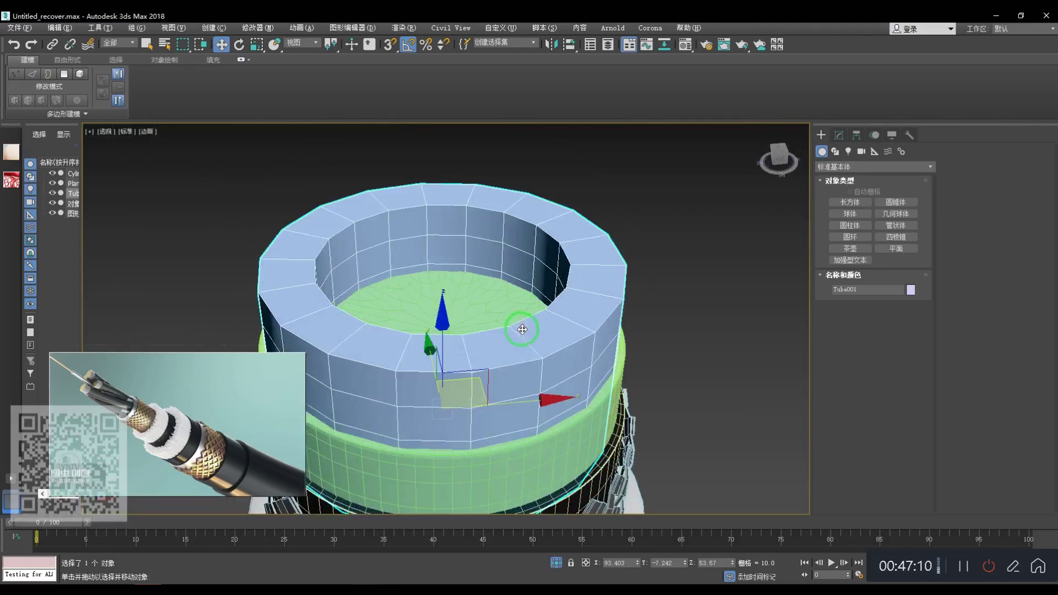
- Try lower side counts on the tube, starting with 12, and restore it to 18 sides
scroll(522, 330, "down", 2)
key("1")
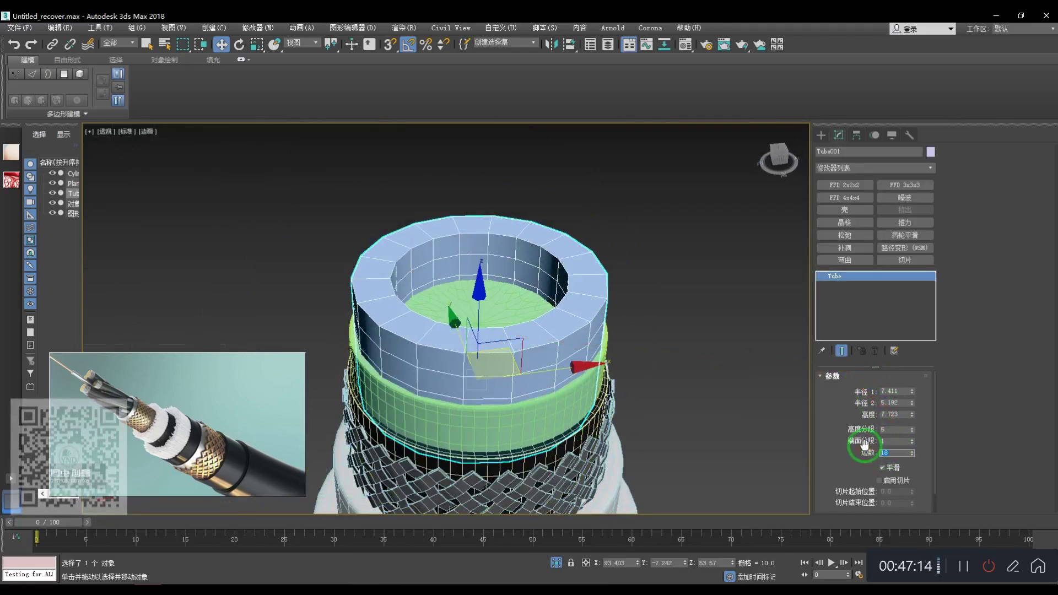
type("12")
key("Return")
left_click(494, 322)
left_click(879, 436)
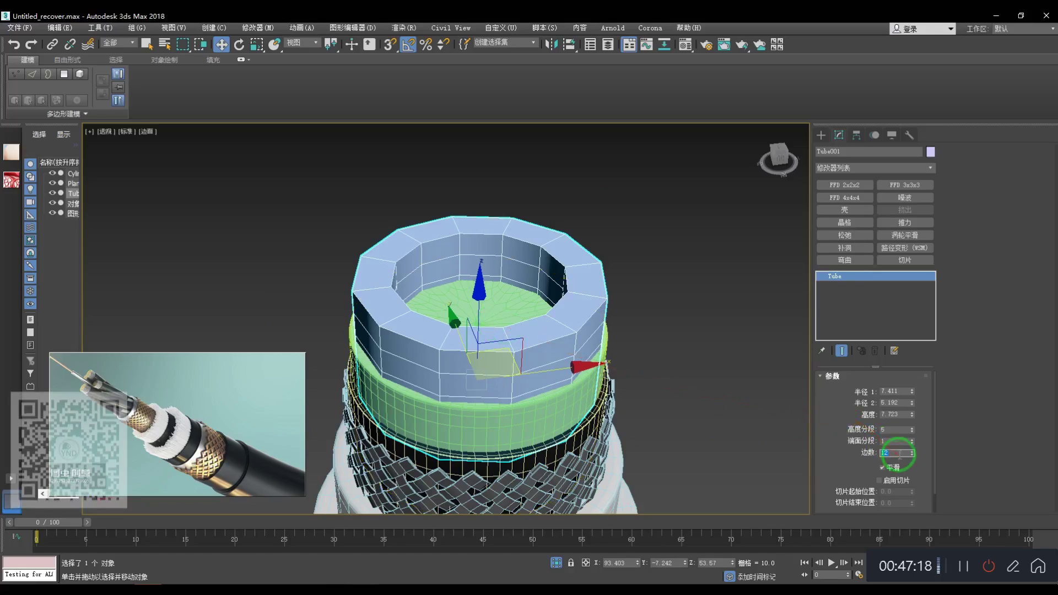
left_click(900, 453)
type("15")
key("Return")
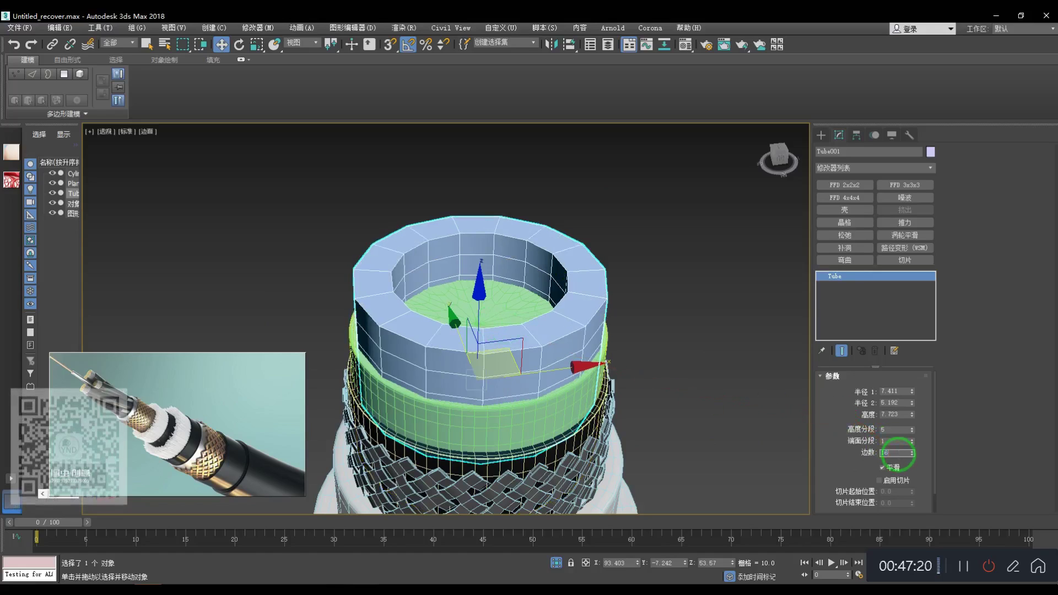
key("Return")
type("18")
key("Return")
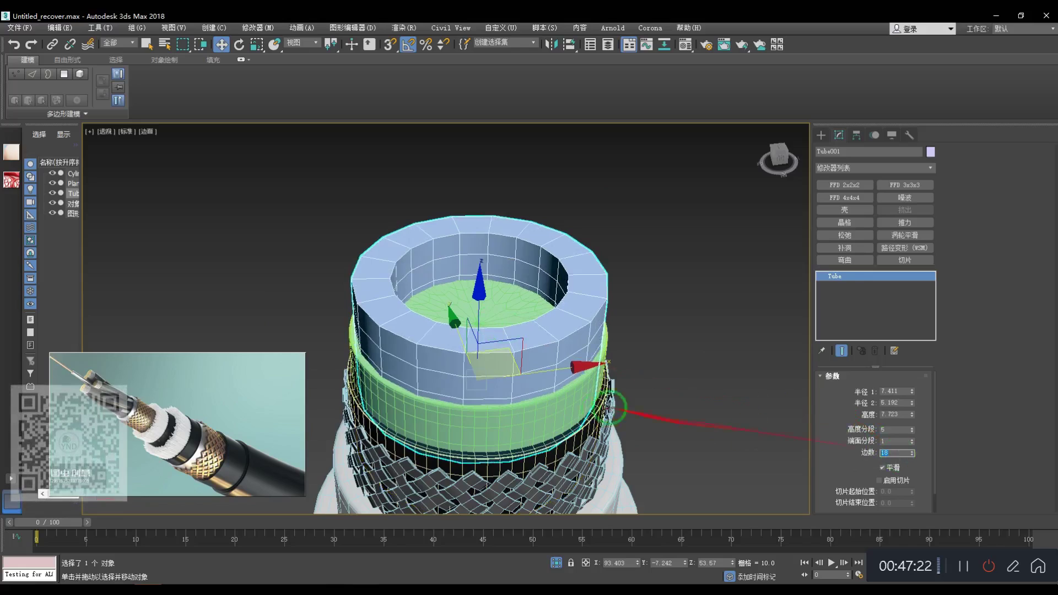
- Convert the tube to an editable poly
scroll(611, 407, "up", 3)
right_click(622, 352)
mouse_move(618, 466)
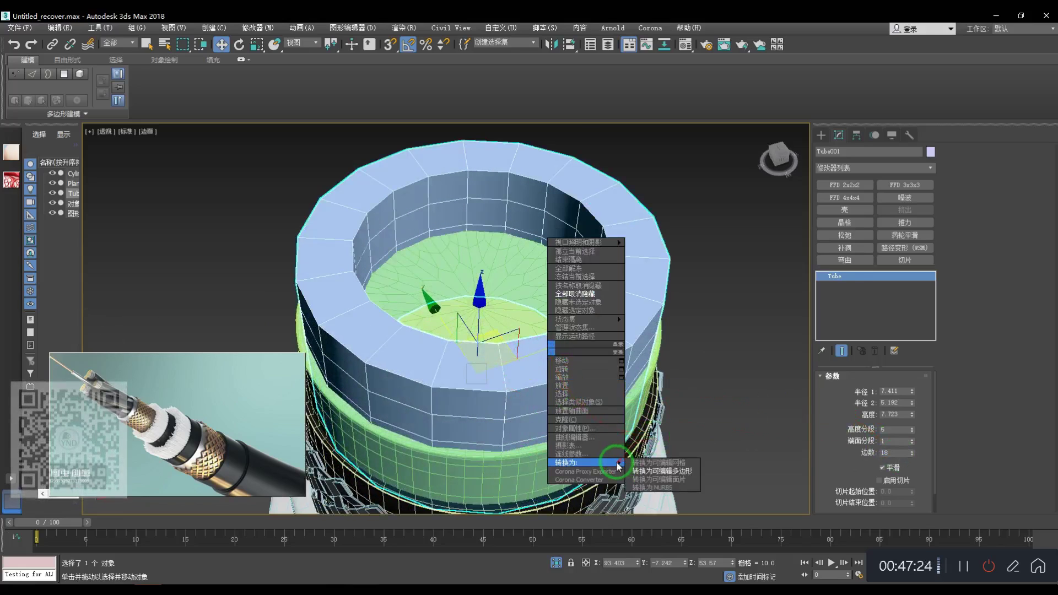
left_click(650, 472)
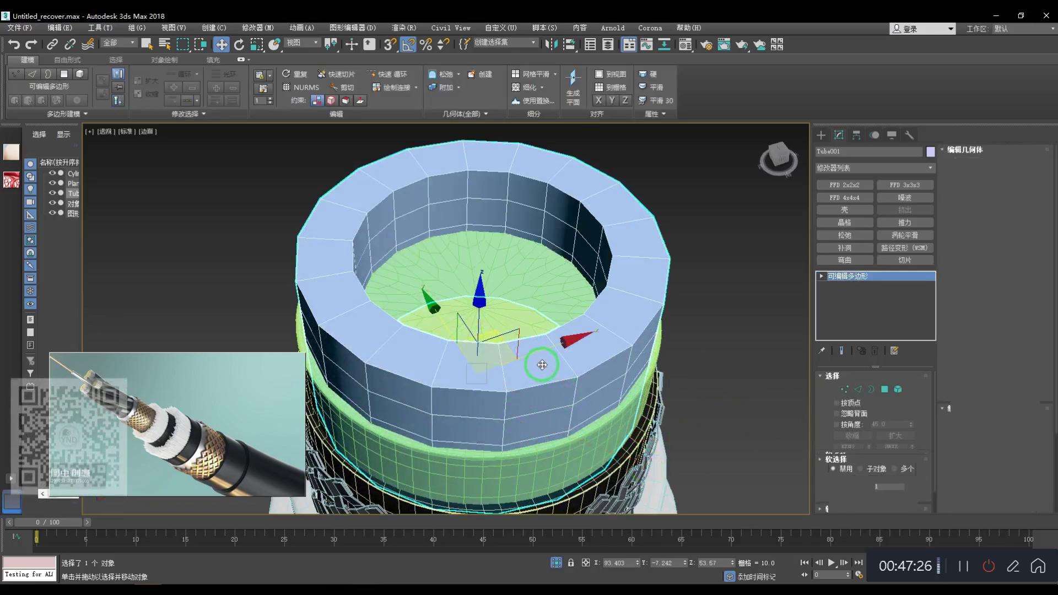
- Delete every polygon of the tube except one on its top rim, and leave polygon editing
key("4")
left_click(539, 365)
key("ctrl+i")
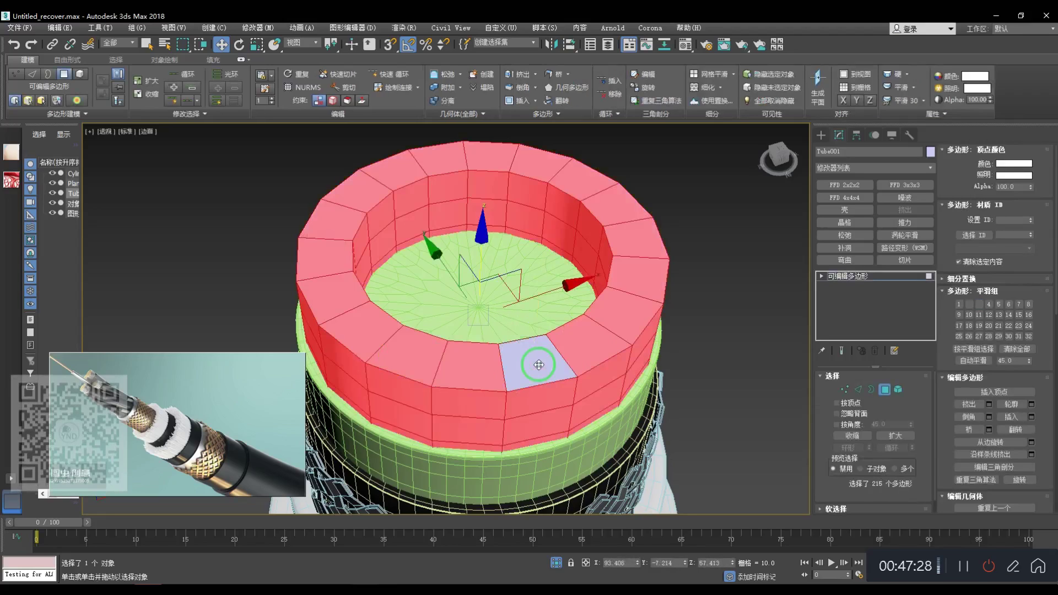
key("Delete")
left_click(846, 277)
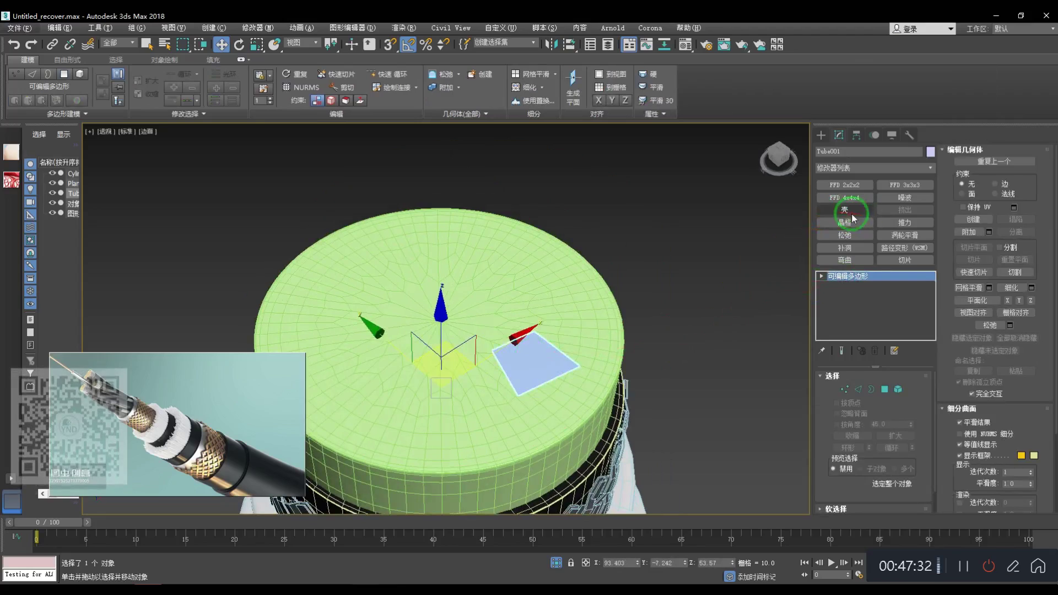
- Apply a Quadify Mesh modifier to the remaining polygon with a quad size of 8%
left_click(841, 168)
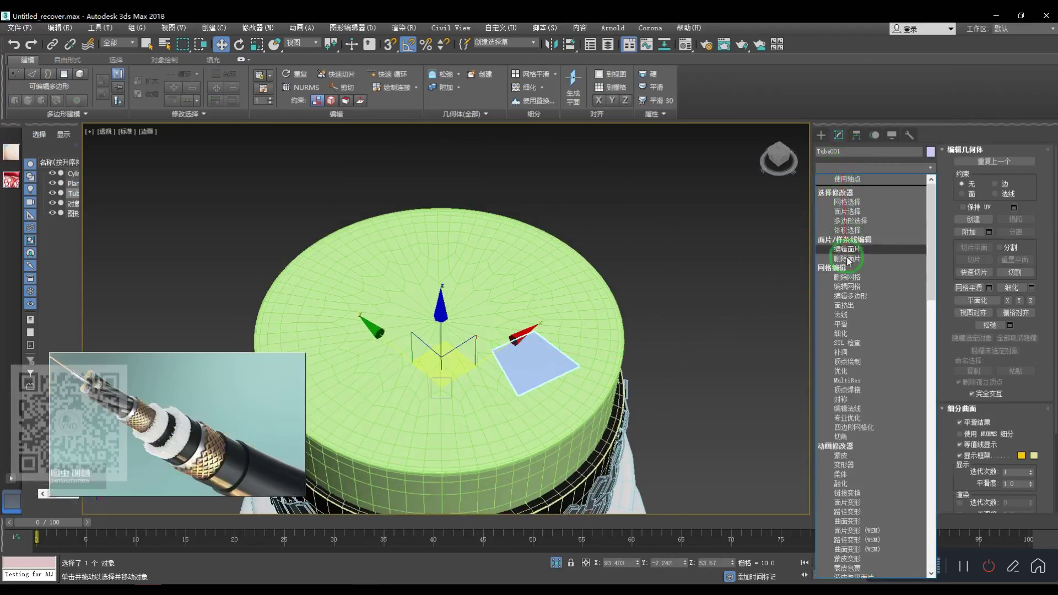
left_click(854, 427)
scroll(541, 357, "up", 3)
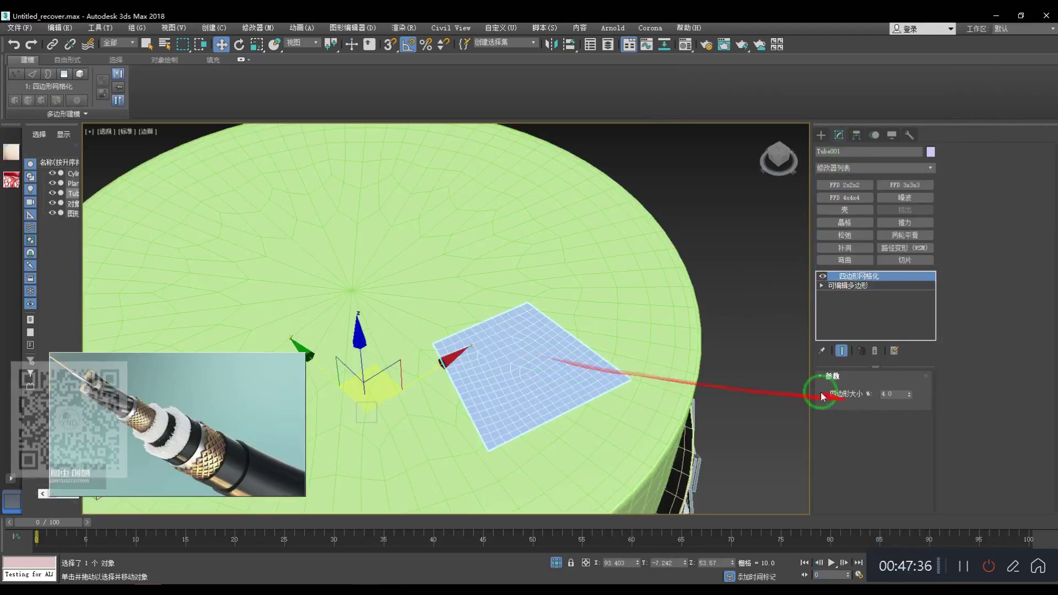
type("6")
key("Return")
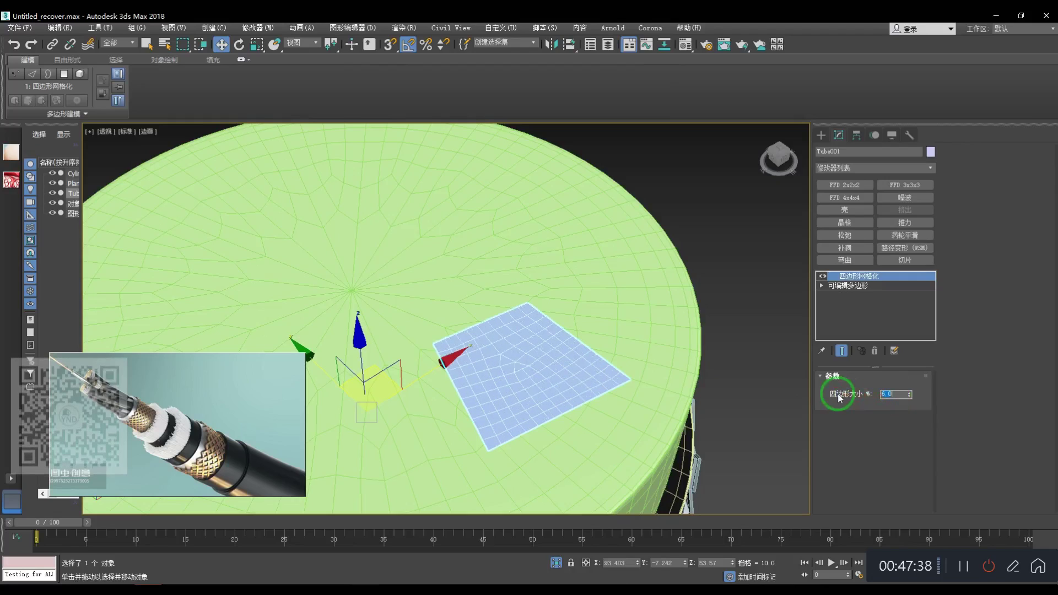
key("Return")
scroll(597, 380, "down", 3)
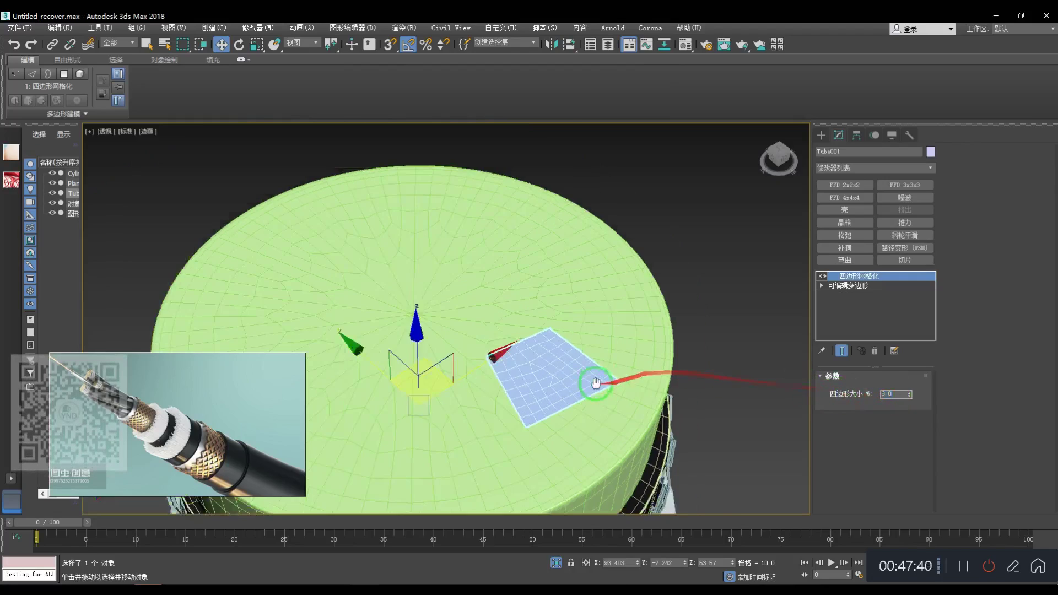
- Create a small cylinder over a grid cell of the quadified patch in top view, about 0.12 radius and 0.6 high
middle_click_drag(595, 382, 512, 373, "alt")
scroll(682, 348, "up", 3)
left_click(821, 135)
scroll(716, 221, "down", 3)
middle_click_drag(653, 325, 711, 281, "alt")
left_click(831, 167)
left_click(834, 184)
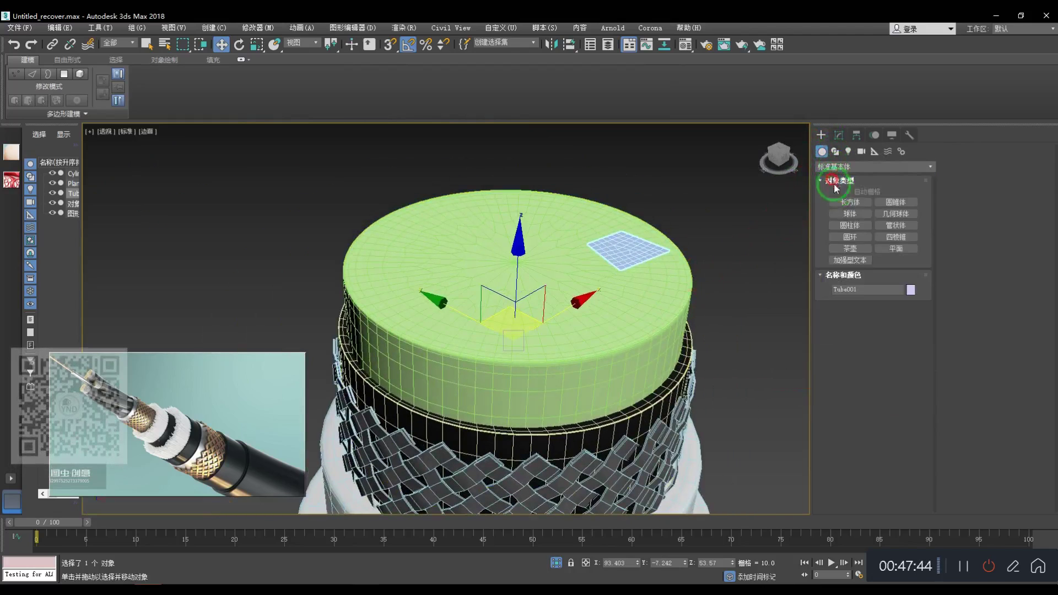
left_click(851, 228)
key("t")
scroll(560, 320, "up", 10)
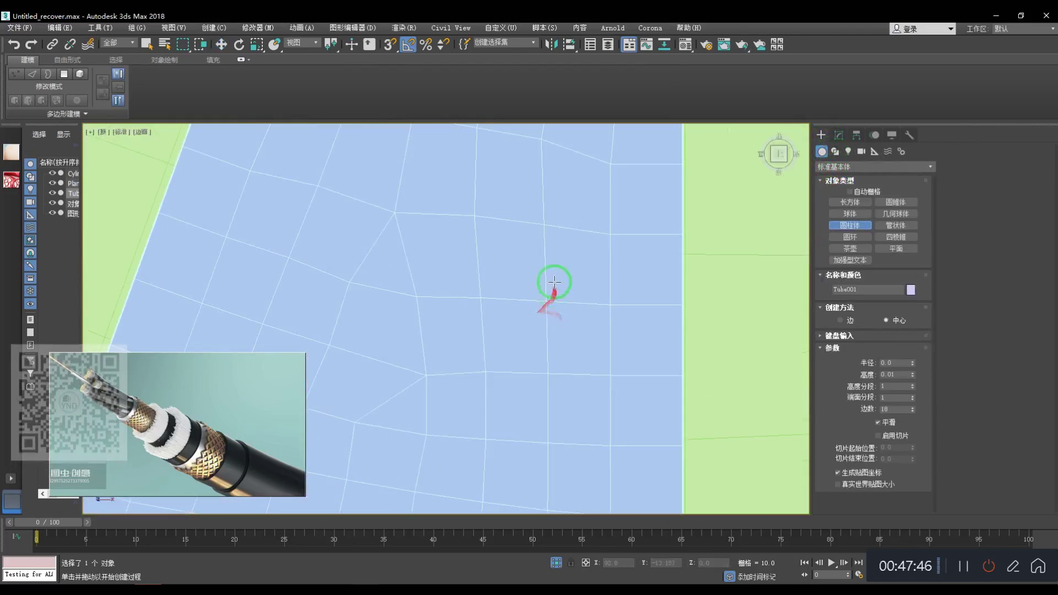
key("F3")
left_click_drag(552, 302, 566, 330)
left_click(576, 175)
right_click(576, 176)
- Move the small cylinder up along Z until it sits at the level of the quadified patch
scroll(578, 181, "down", 3)
key("p")
scroll(545, 275, "down", 3)
scroll(544, 274, "up", 3)
middle_click_drag(539, 279, 531, 266, "alt")
scroll(531, 267, "down", 6)
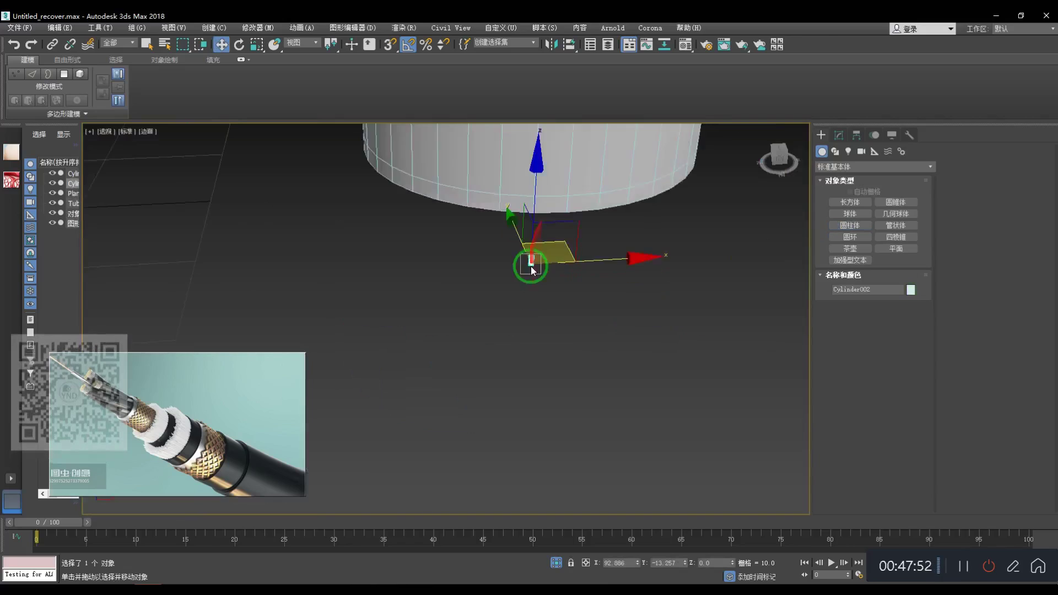
scroll(553, 264, "up", 2)
left_click_drag(546, 258, 570, 62)
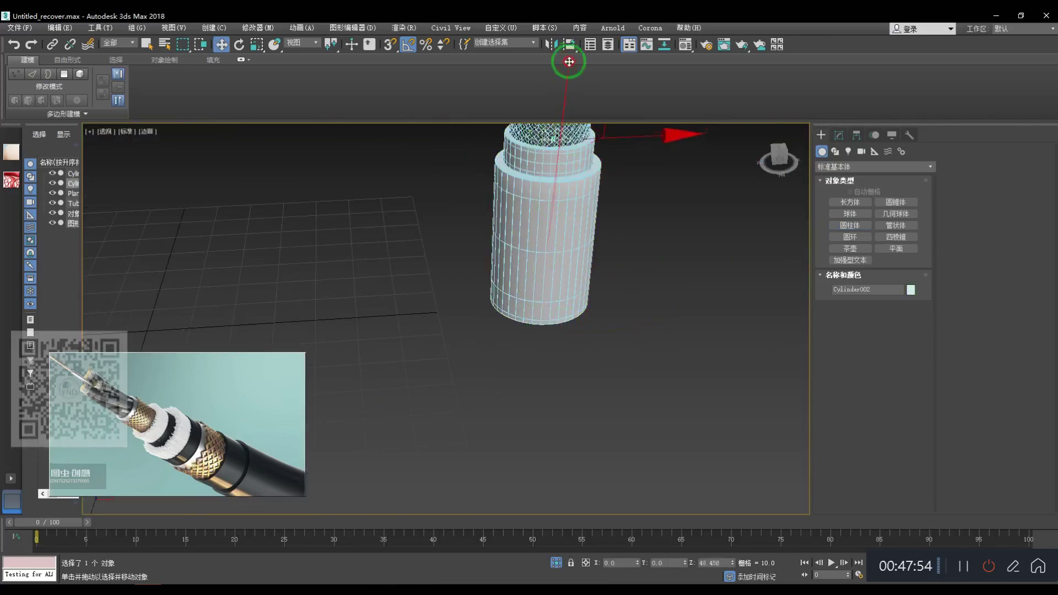
key("z")
scroll(557, 256, "down", 6)
scroll(551, 302, "down", 4)
left_click_drag(556, 240, 562, 173)
key("z")
scroll(520, 242, "down", 4)
- Reduce the small cylinder to 6 sides and convert it to an editable poly
key("1")
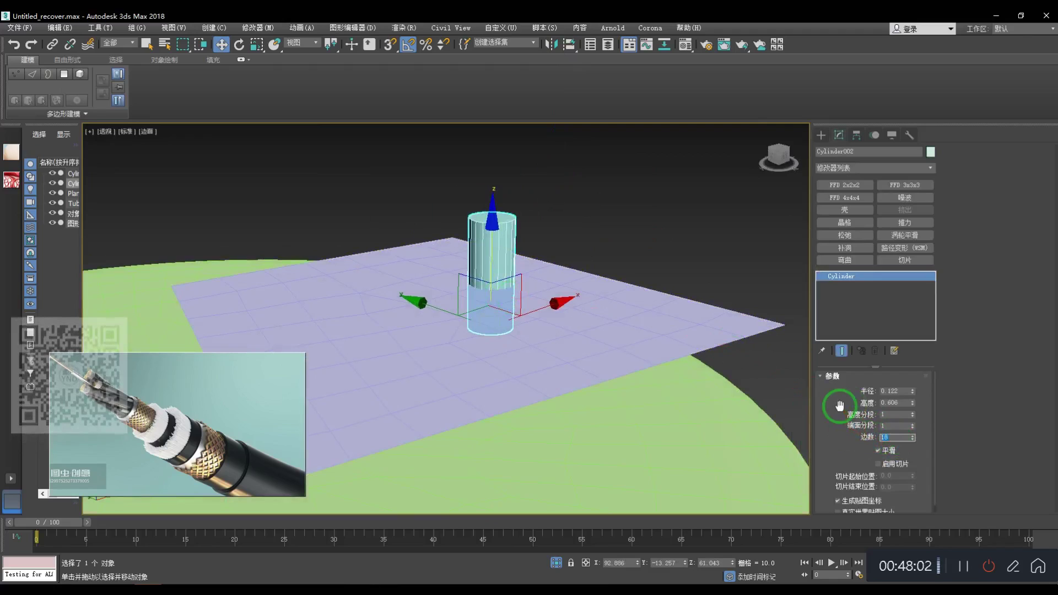
key("Return")
scroll(485, 248, "down", 4)
middle_click_drag(484, 254, 490, 248, "alt")
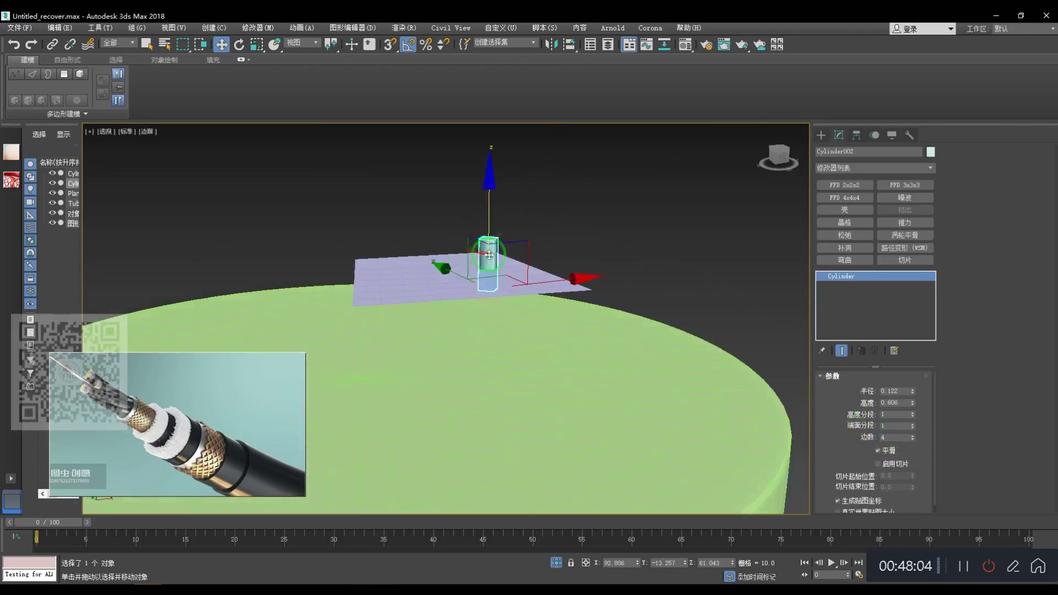
scroll(490, 251, "up", 2)
type("3")
right_click(475, 269)
mouse_move(538, 382)
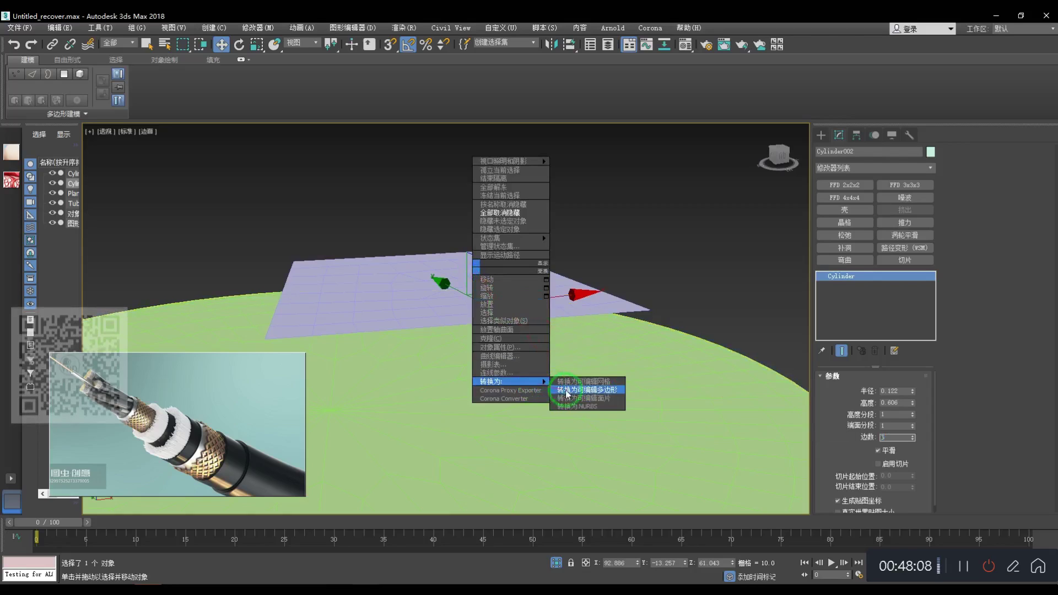
left_click(576, 390)
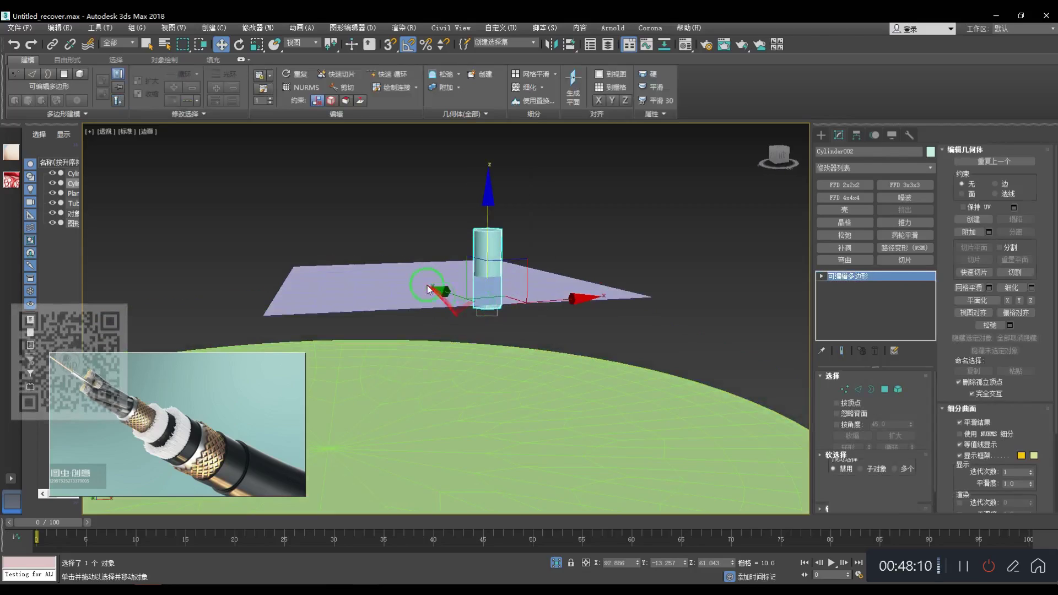
- Select only the bottom cap polygon of the six-sided cylinder
key("4")
key("ctrl+a")
left_click_drag(548, 209, 419, 233, "alt")
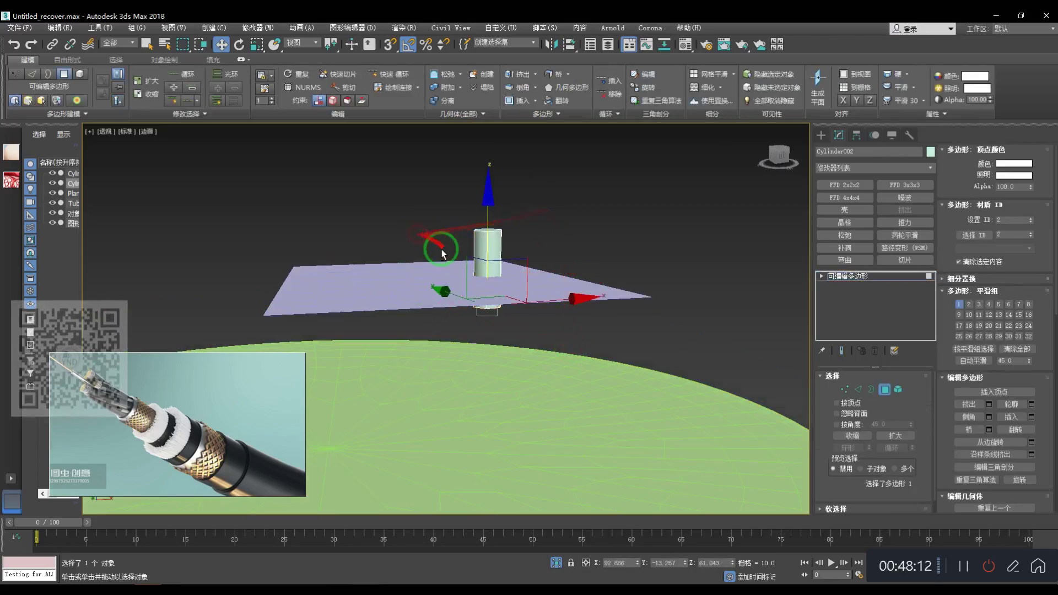
- Raise the six top vertices of the small cylinder to stretch it into a tall thin prism, and leave vertex editing
key("1")
middle_click_drag(518, 252, 404, 172, "alt")
left_click_drag(404, 172, 651, 252)
scroll(484, 215, "down", 4)
middle_click_drag(484, 221, 526, 244, "alt")
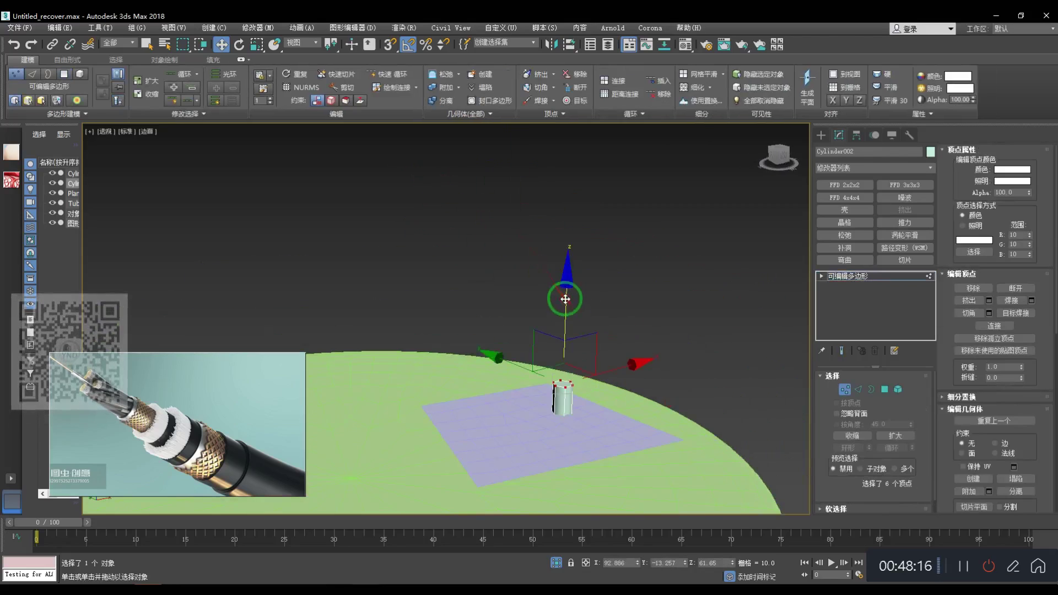
left_click_drag(565, 300, 573, 262)
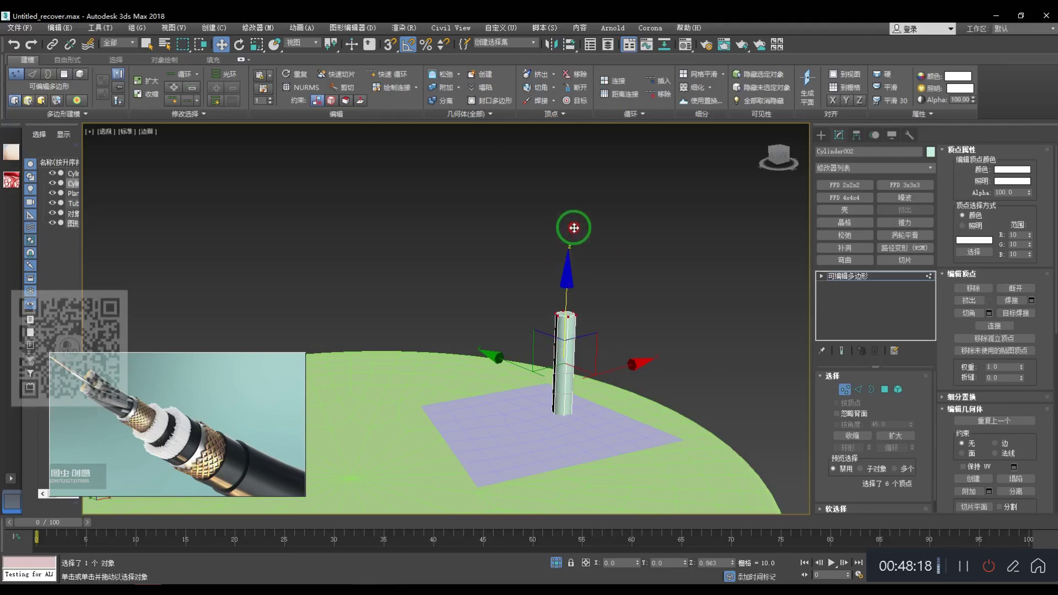
left_click(838, 277)
- Scatter the hexagonal prism over the quadified patch as an instanced distribution object, placing copies at all vertices
scroll(604, 306, "down", 2)
middle_click_drag(597, 303, 598, 290)
left_click(822, 135)
left_click(875, 166)
left_click(832, 199)
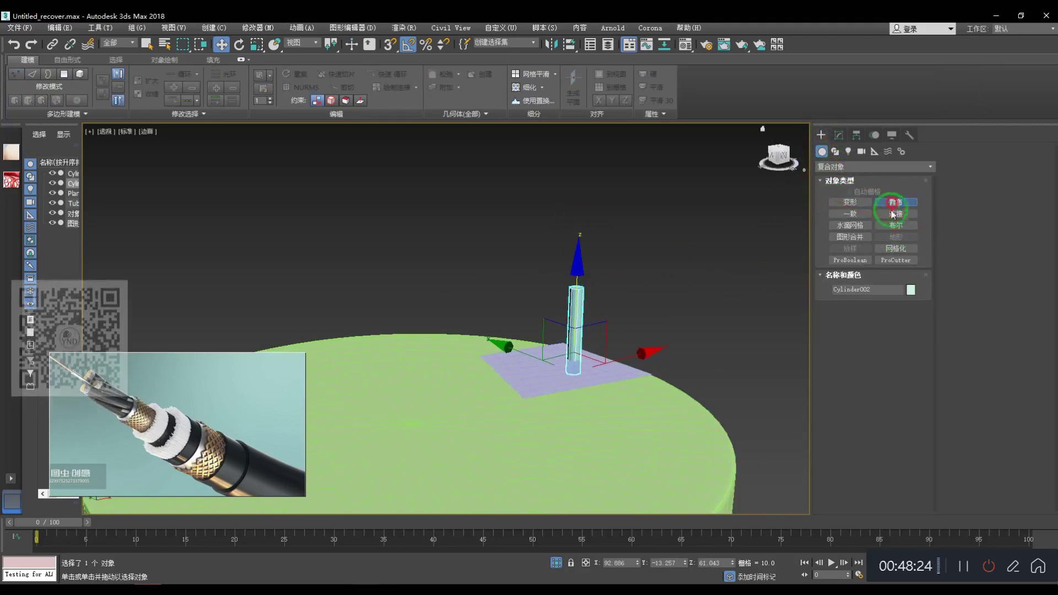
left_click(873, 334)
left_click(557, 363)
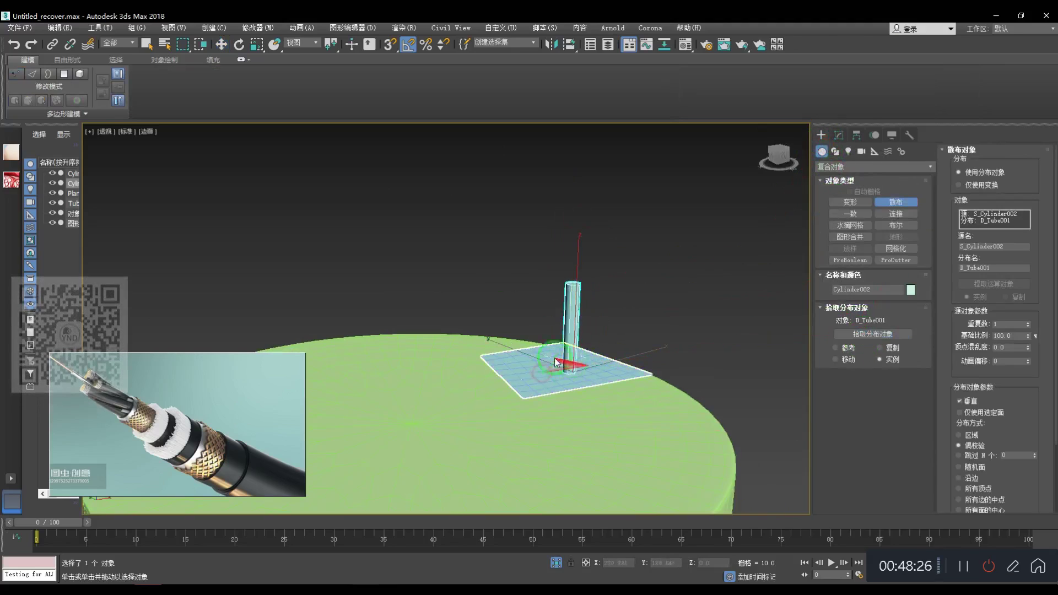
left_click(974, 489)
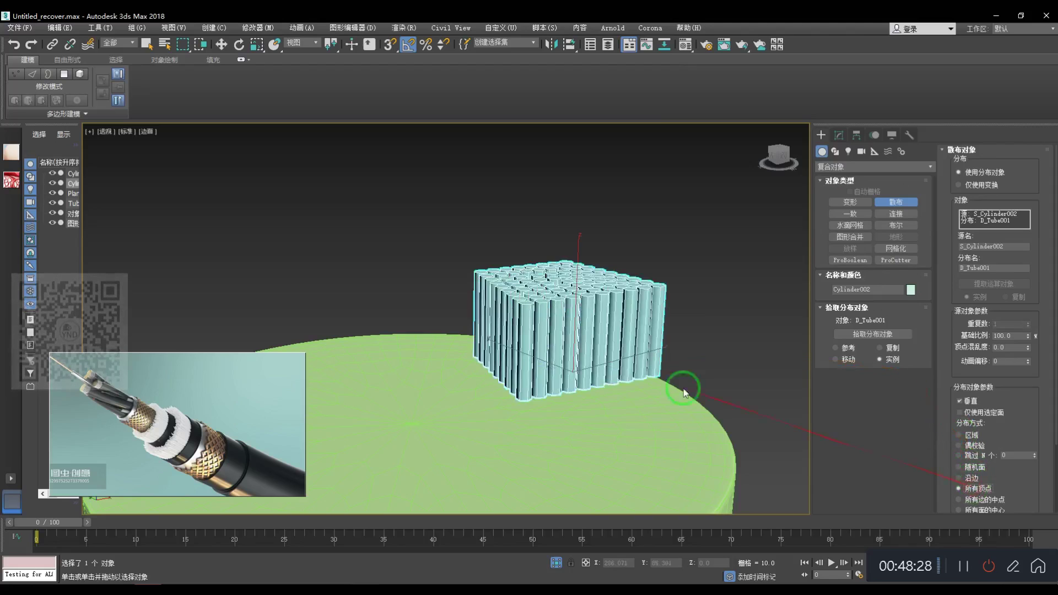
- Examine the spacing of the scattered hexagonal prisms in top and perspective views
middle_click_drag(685, 386, 711, 259, "alt")
key("w")
left_click(753, 261)
left_click(589, 338)
key("t")
scroll(558, 337, "down", 3)
scroll(577, 331, "up", 2)
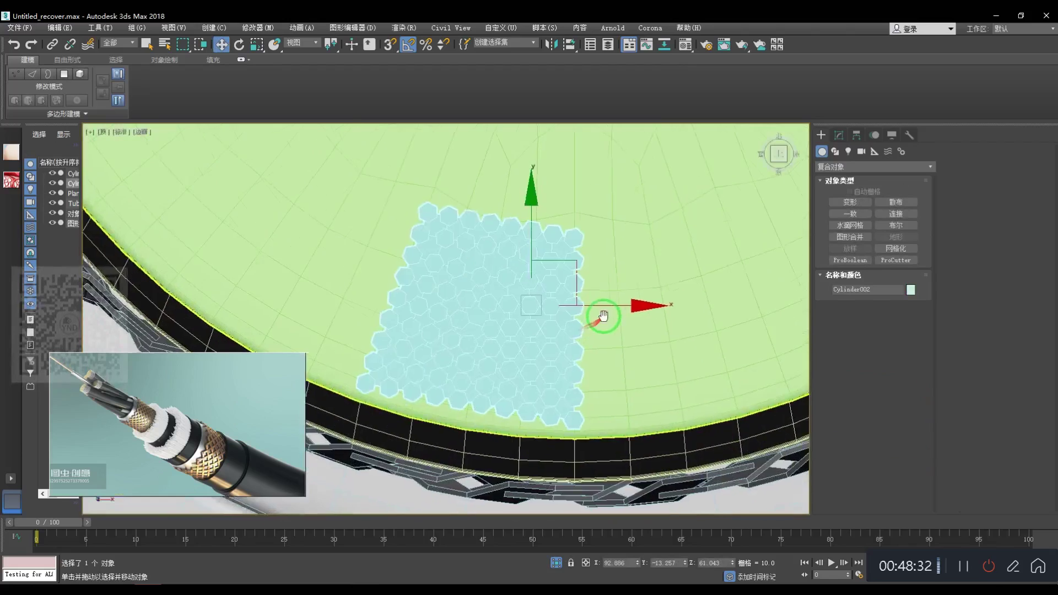
key("p")
key("z")
middle_click_drag(550, 341, 662, 321, "alt")
- Hide the distribution object in the scatter's display settings
key("1")
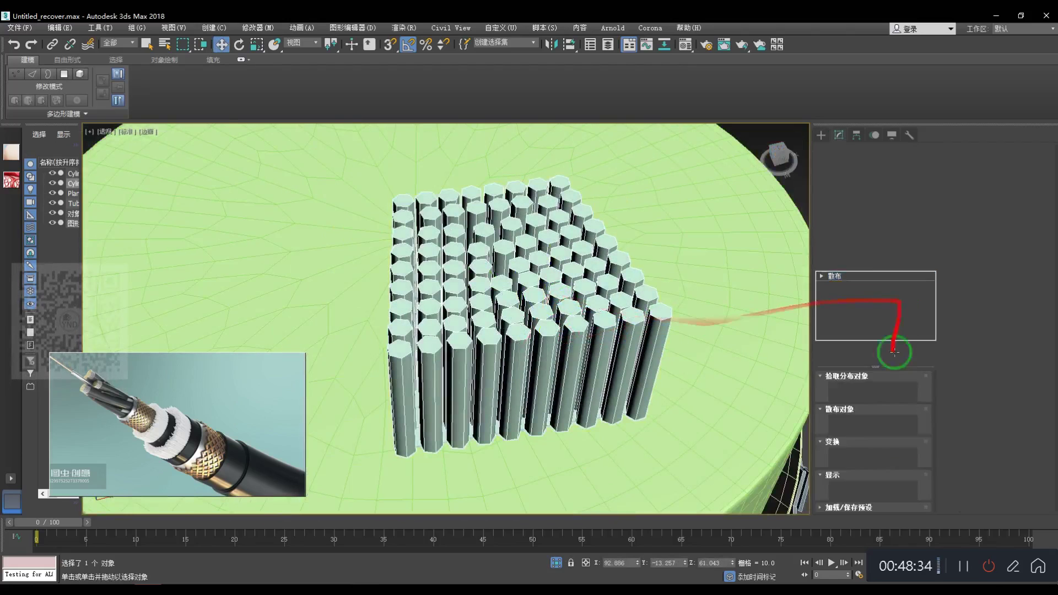
left_click_drag(957, 345, 965, 165)
scroll(980, 361, "down", 5)
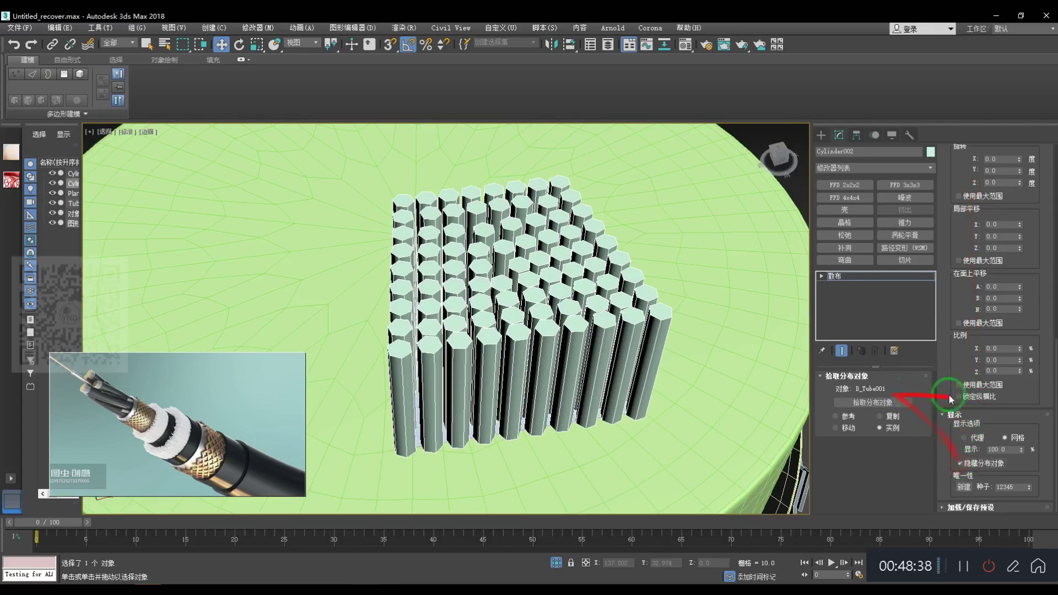
- Try random scaling on the scattered prisms with maximum range and locked aspect ratio, and switch both options off
scroll(956, 353, "up", 2)
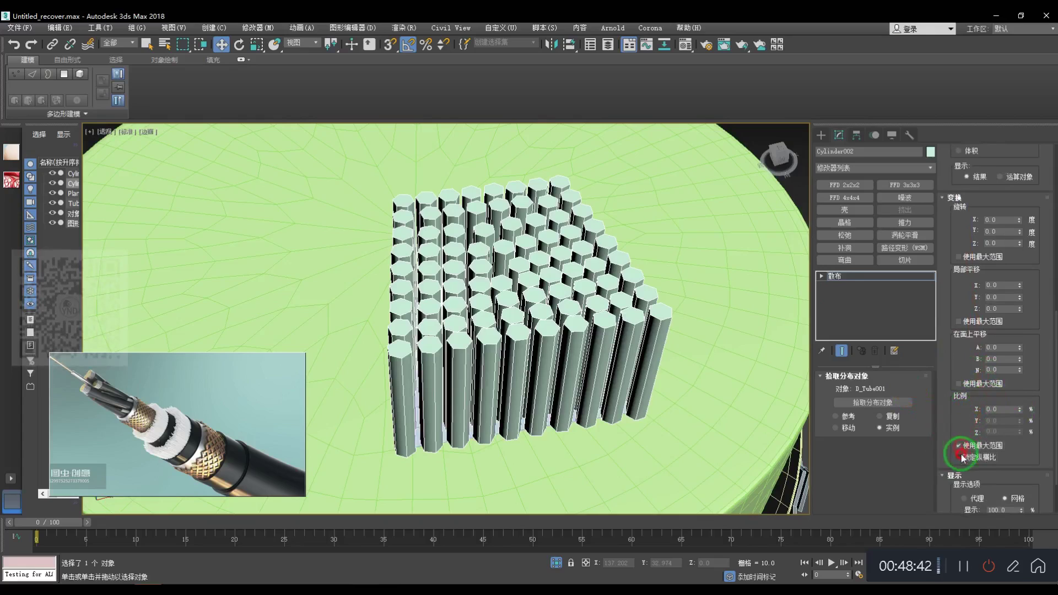
left_click_drag(1020, 411, 1020, 374)
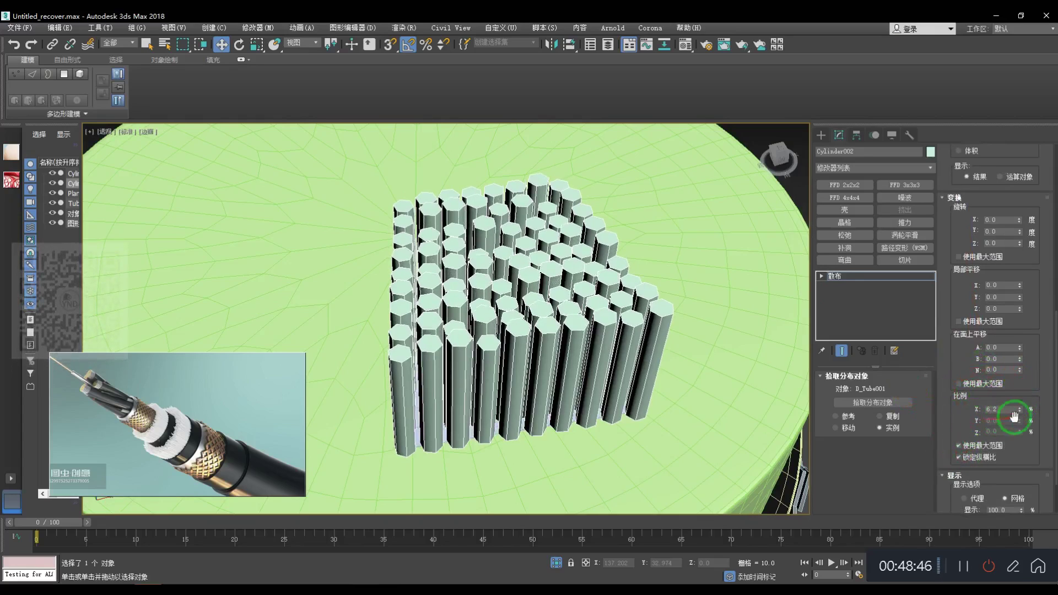
left_click_drag(1019, 416, 1001, 389)
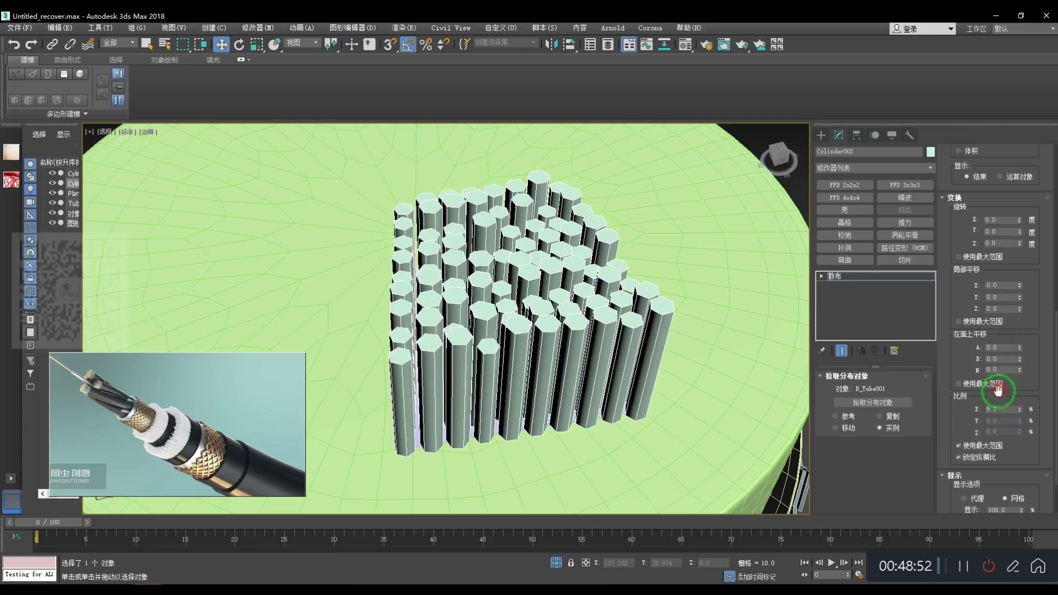
left_click(961, 445)
left_click(961, 457)
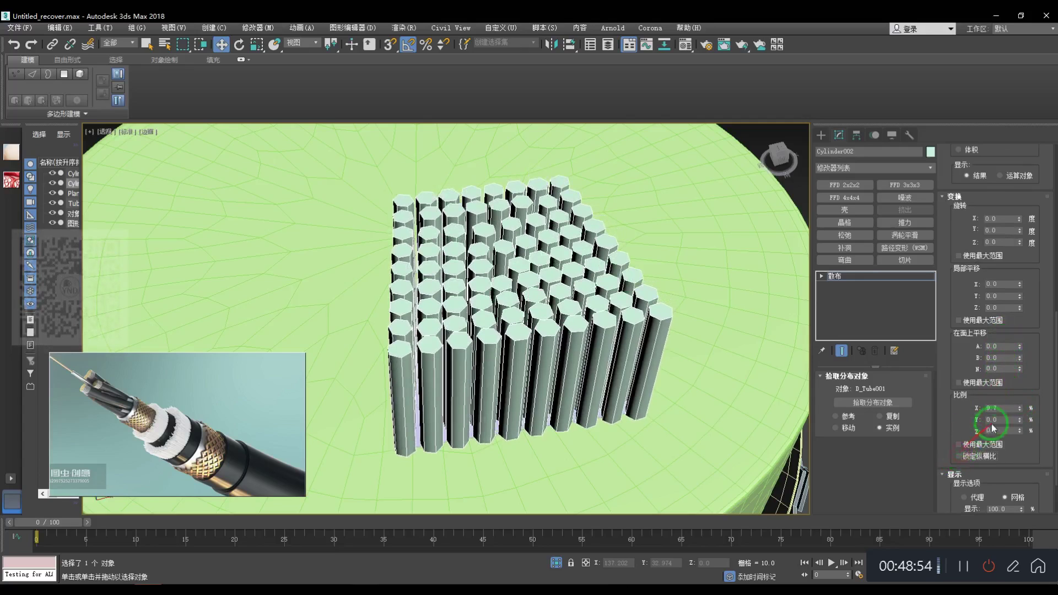
- Set the scatter's random scale to 5% in X and Y and about 43% in Z to vary the prism heights
left_click_drag(1019, 435, 985, 296)
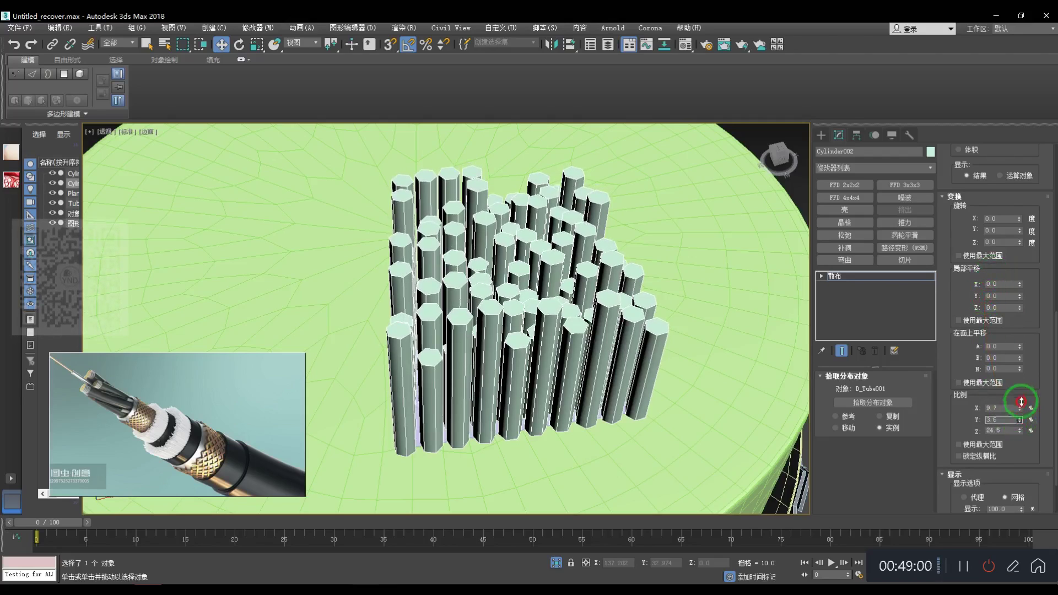
mouse_move(1015, 424)
left_mouse_down()
mouse_move(1004, 307)
mouse_move(1010, 424)
left_mouse_up()
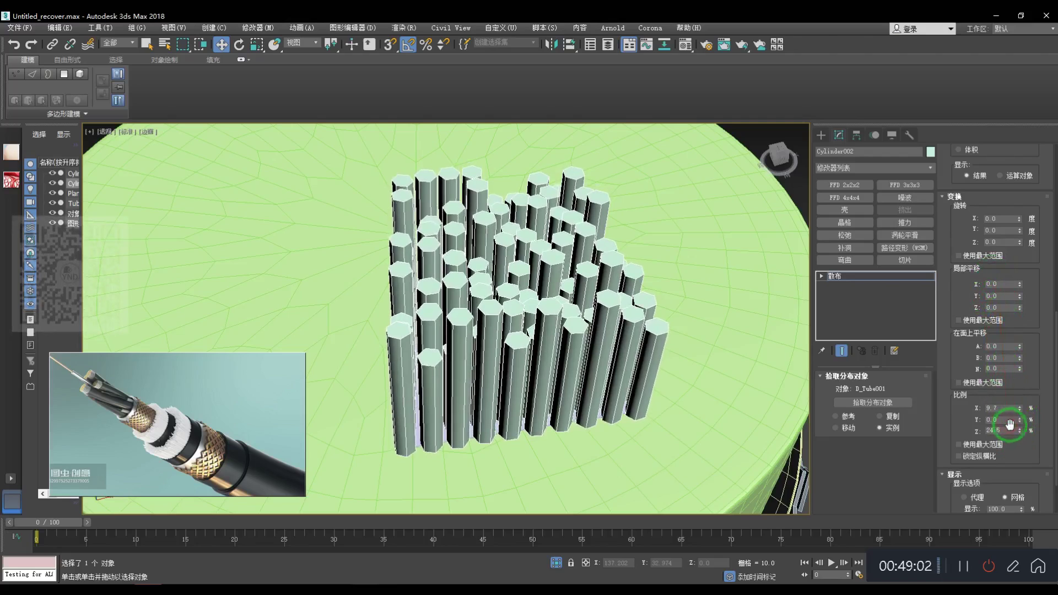
type("5")
key("Tab")
type("5")
key("Return")
scroll(539, 312, "down", 3)
middle_click_drag(539, 312, 573, 309, "alt")
scroll(473, 293, "up", 3)
middle_click_drag(474, 293, 551, 276, "alt")
scroll(529, 267, "down", 4)
scroll(545, 290, "up", 4)
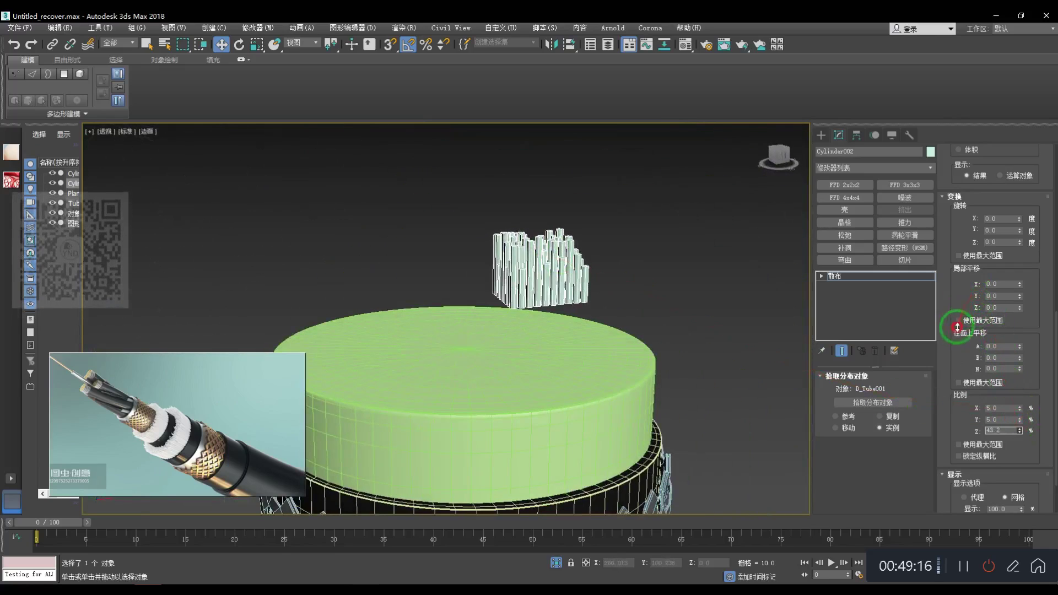
- Convert the scattered prism cluster to an editable poly
middle_click_drag(560, 291, 543, 327, "alt")
right_click(557, 240)
mouse_move(595, 373)
left_click(653, 382)
- In the top view, delete the quadified patch lying beneath the scattered prisms
key("t")
key("z")
scroll(506, 307, "down", 3)
scroll(499, 330, "up", 8)
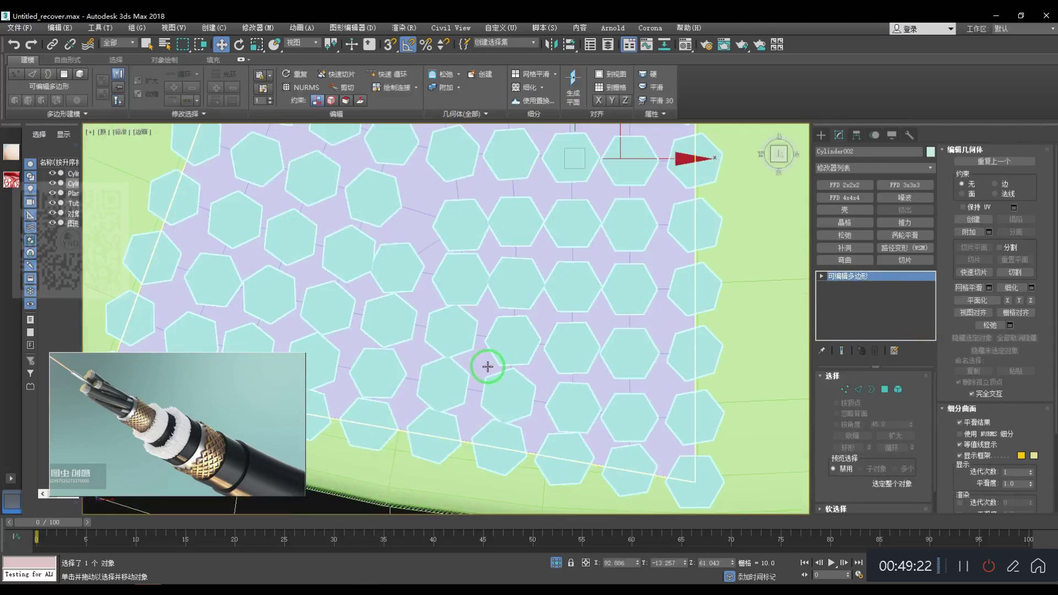
left_click(488, 367)
scroll(478, 365, "down", 3)
key("Delete")
scroll(480, 359, "down", 3)
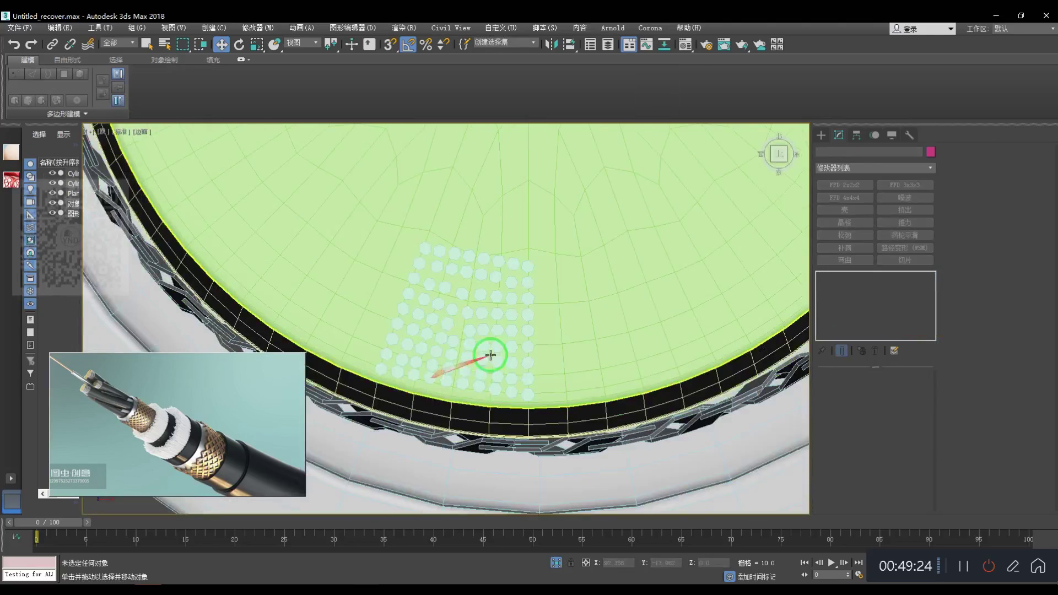
- Edit the prism cluster at element level and reposition a single prism near its outer edge
left_click(445, 378)
scroll(435, 376, "up", 6)
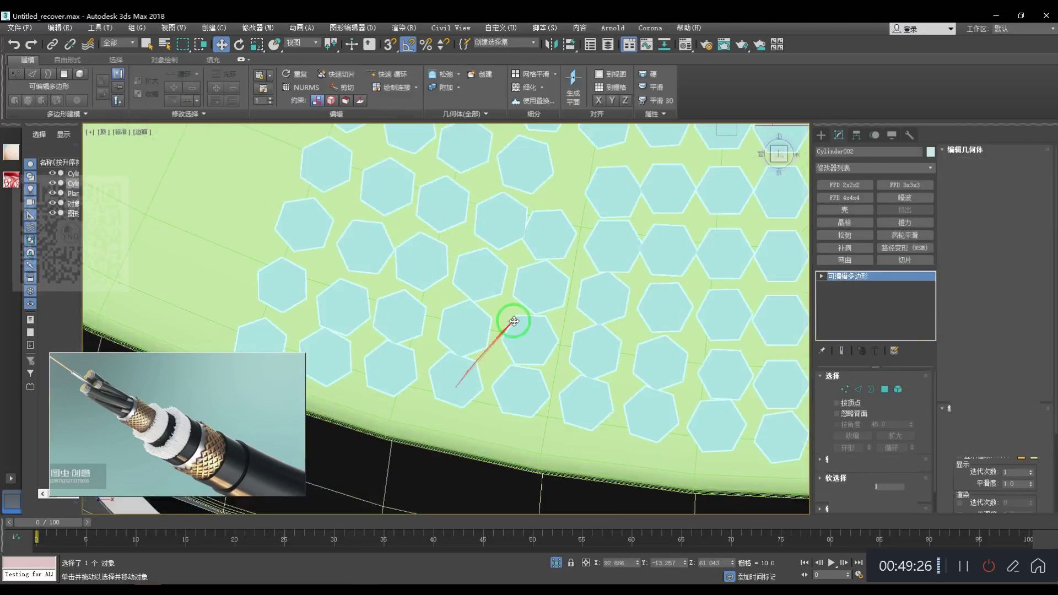
key("5")
scroll(537, 308, "down", 4)
scroll(477, 343, "up", 2)
left_click(437, 326)
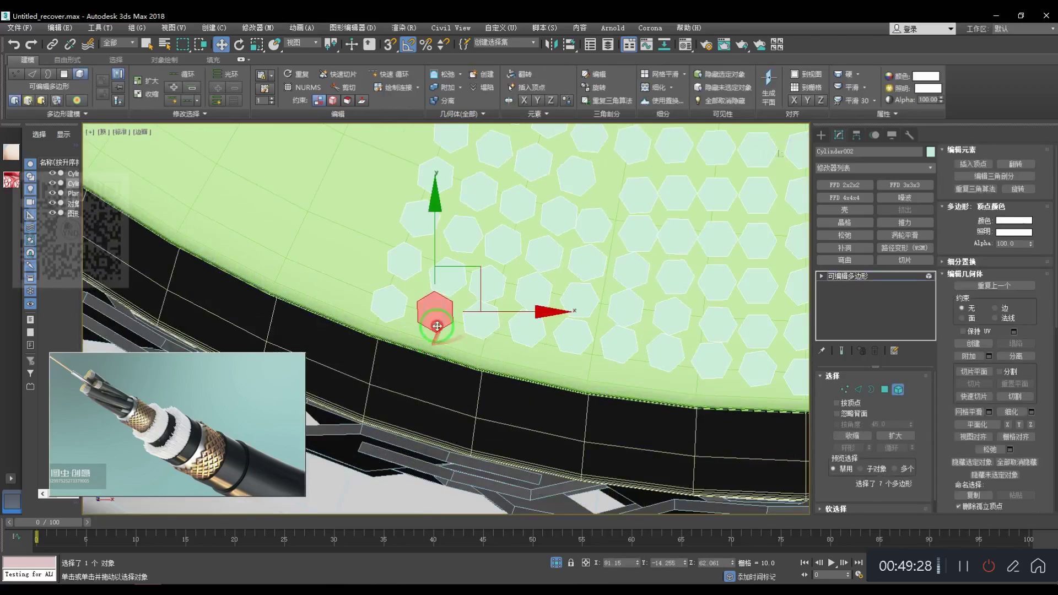
scroll(437, 326, "up", 3)
left_click_drag(468, 274, 689, 393)
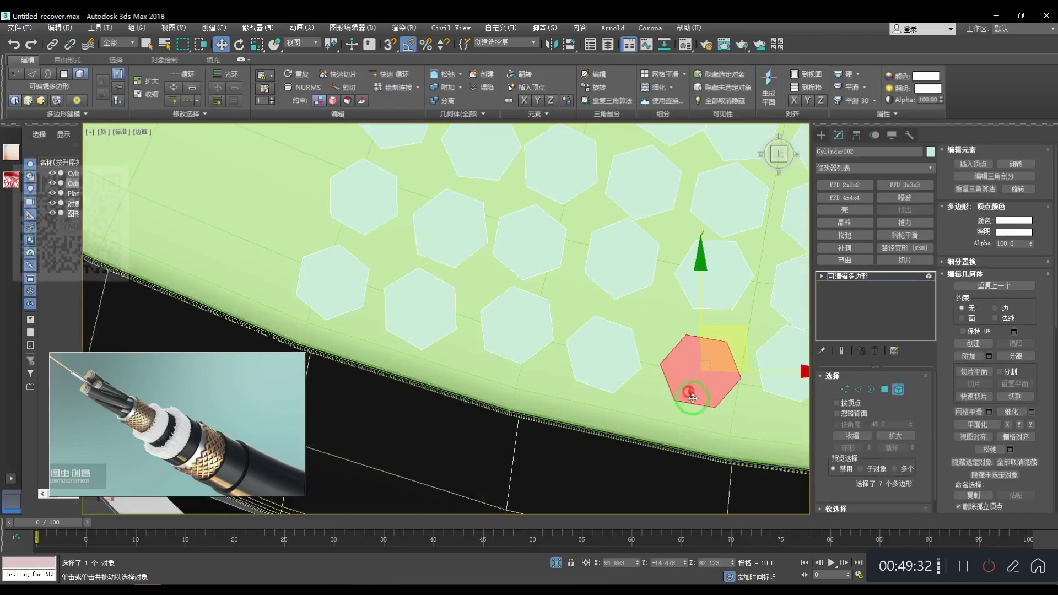
- Nudge several individual prisms along the cluster's outer edge toward the rim of the green core
scroll(666, 416, "down", 2)
middle_click_drag(666, 416, 505, 359)
left_click(605, 345)
left_click_drag(604, 345, 606, 355)
middle_click_drag(656, 387, 597, 372)
left_click_drag(610, 334, 611, 349)
left_click_drag(670, 348, 672, 365)
middle_click_drag(734, 386, 634, 372)
left_click_drag(648, 348, 715, 349)
- Nudge two neighbouring inner prisms slightly to adjust their gaps, and leave element editing
scroll(577, 321, "down", 3)
scroll(485, 291, "up", 2)
left_click_drag(480, 278, 481, 282)
left_click(443, 276)
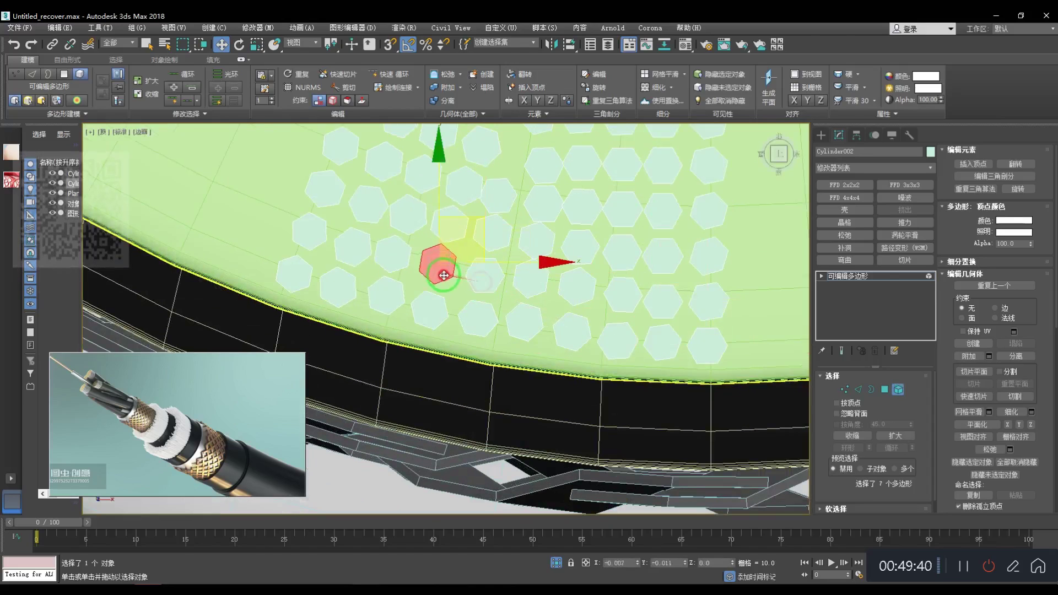
scroll(443, 275, "down", 3)
key("p")
scroll(447, 271, "down", 5)
middle_click_drag(483, 312, 520, 265, "alt")
left_click(755, 295)
left_click(846, 279)
- Affect only the prism cluster's pivot and align it to the centre of the round green core
key("t")
scroll(545, 258, "down", 4)
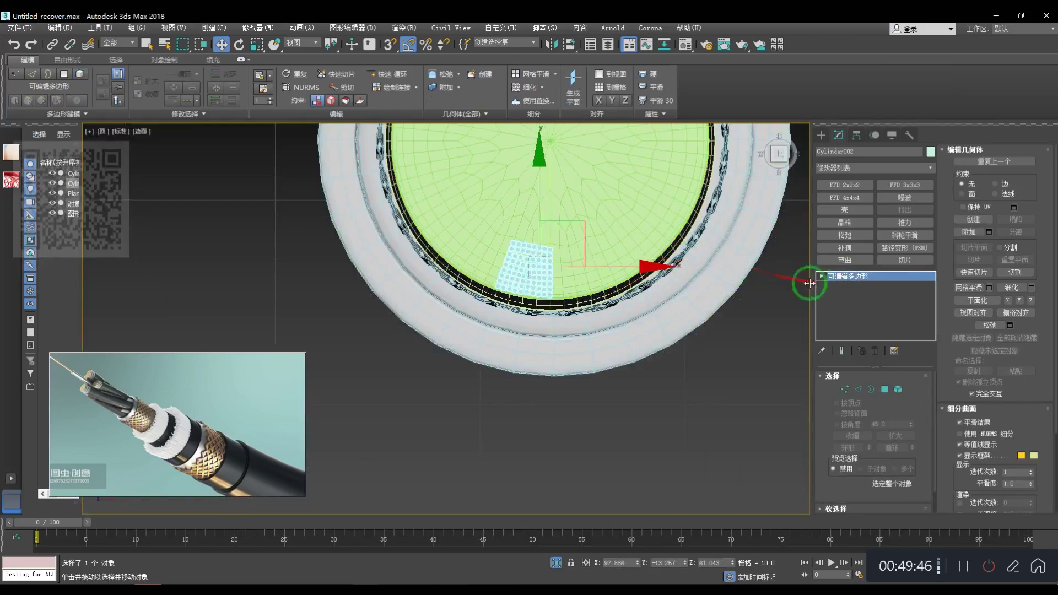
left_click(728, 376)
left_click(534, 267)
scroll(535, 267, "up", 3)
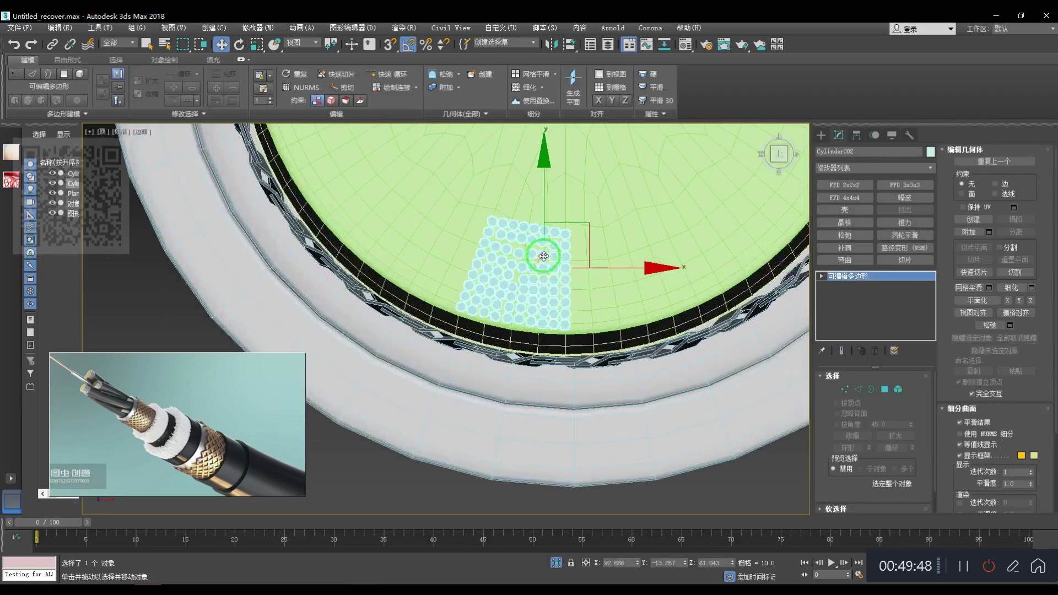
scroll(558, 256, "down", 3)
left_click(857, 135)
scroll(662, 312, "down", 2)
middle_click_drag(662, 312, 643, 342)
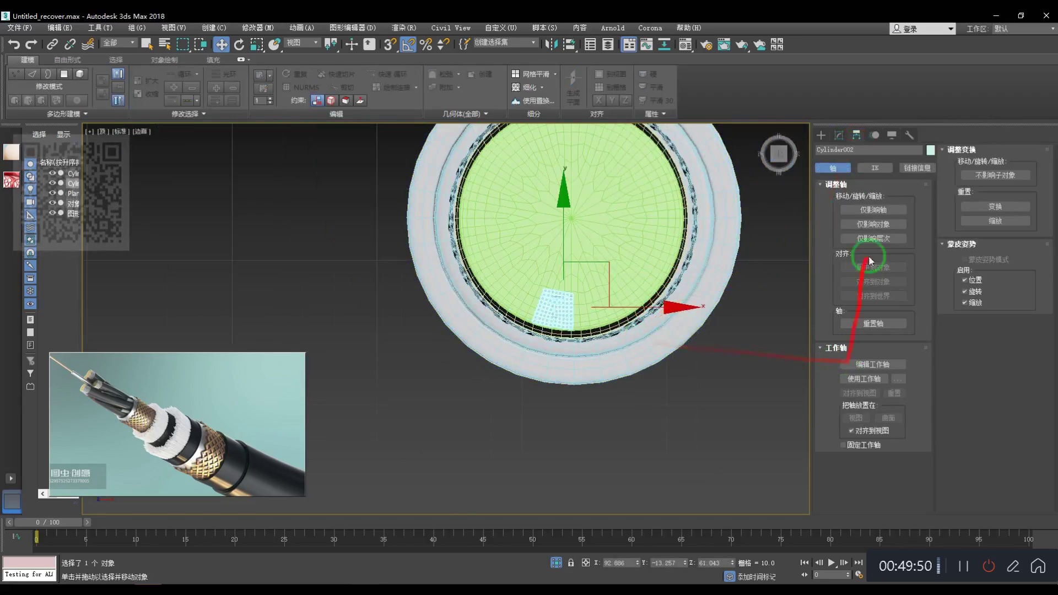
middle_click_drag(599, 259, 574, 302)
key("alt+a")
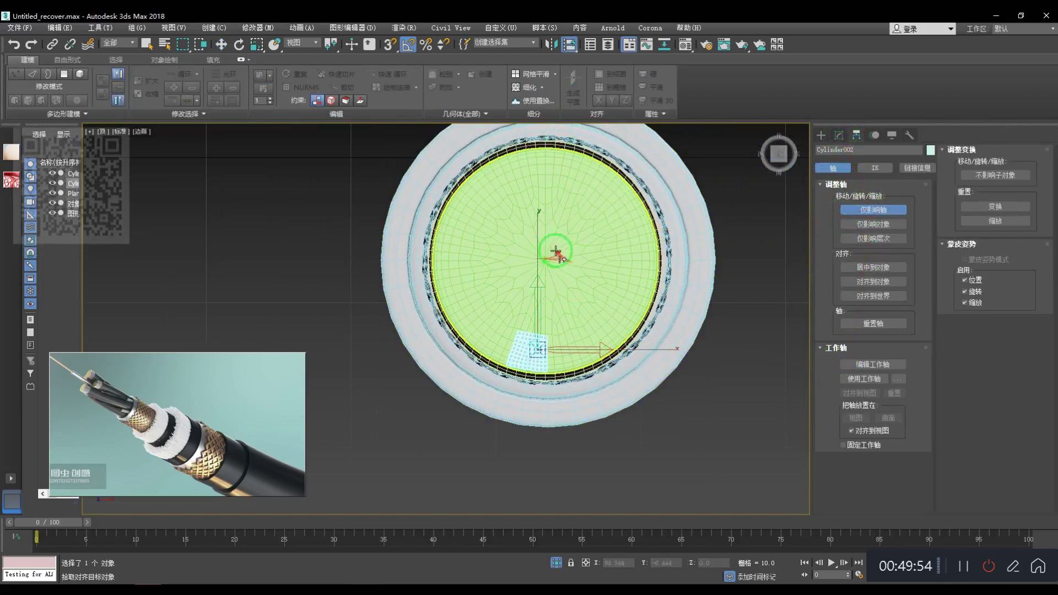
left_click(554, 261)
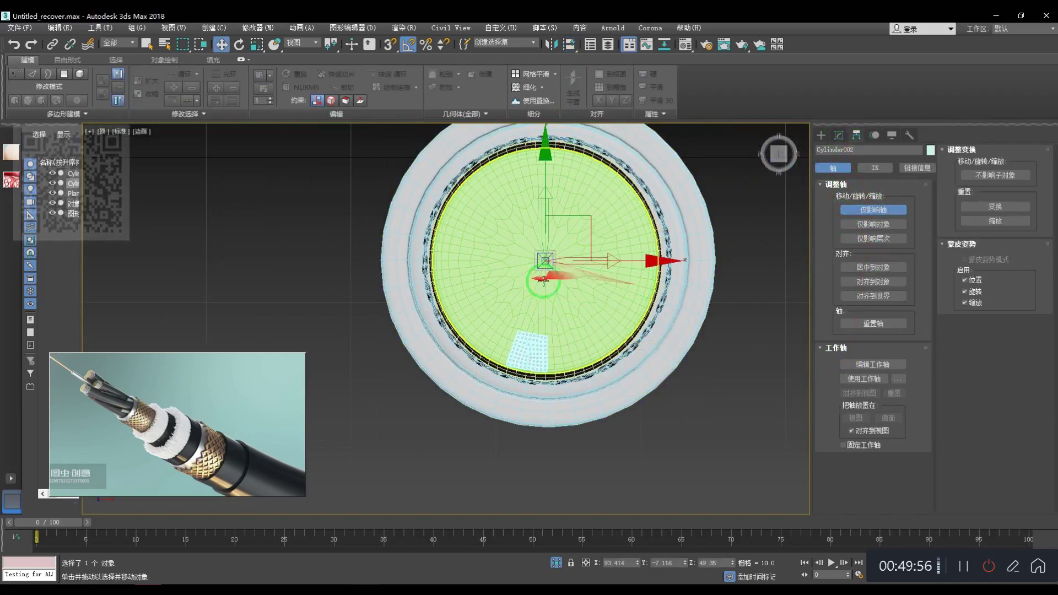
scroll(543, 281, "down", 2)
left_click(874, 210)
- Set up an instanced array of the prism cluster with a total rotation of 360° about Z and a count of 18, and preview it
scroll(565, 298, "down", 2)
middle_click_drag(565, 298, 605, 211, "alt")
scroll(546, 272, "down", 2)
key("f")
key("z")
scroll(523, 302, "down", 6)
key("t")
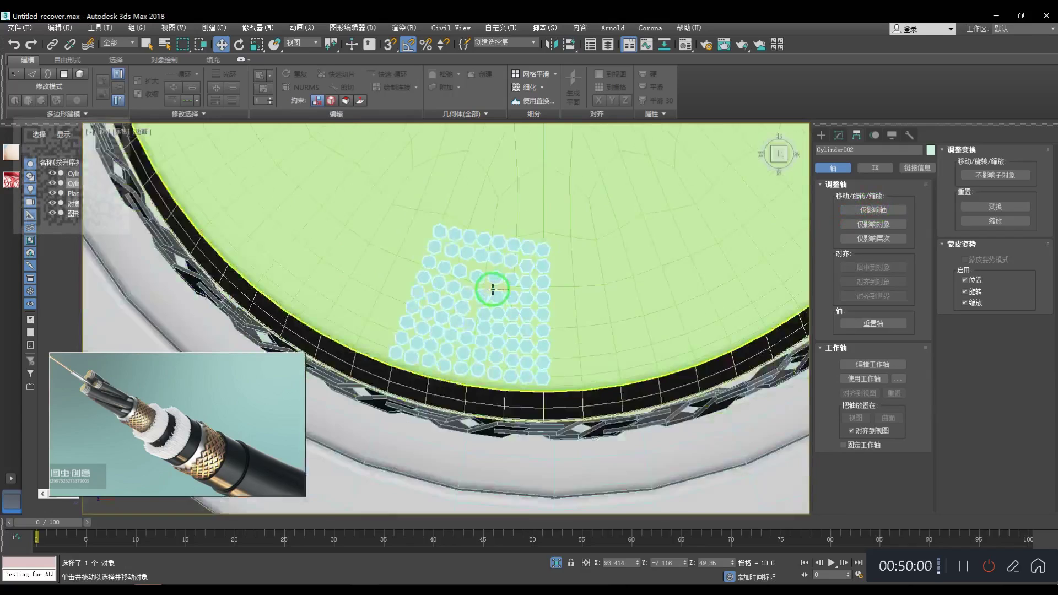
left_click(100, 28)
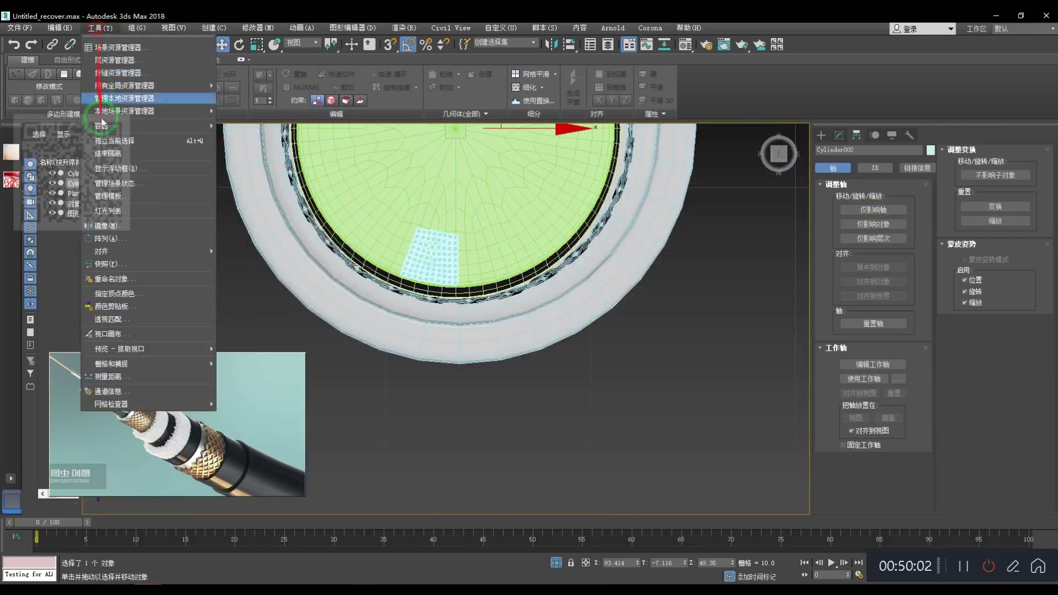
left_click(105, 238)
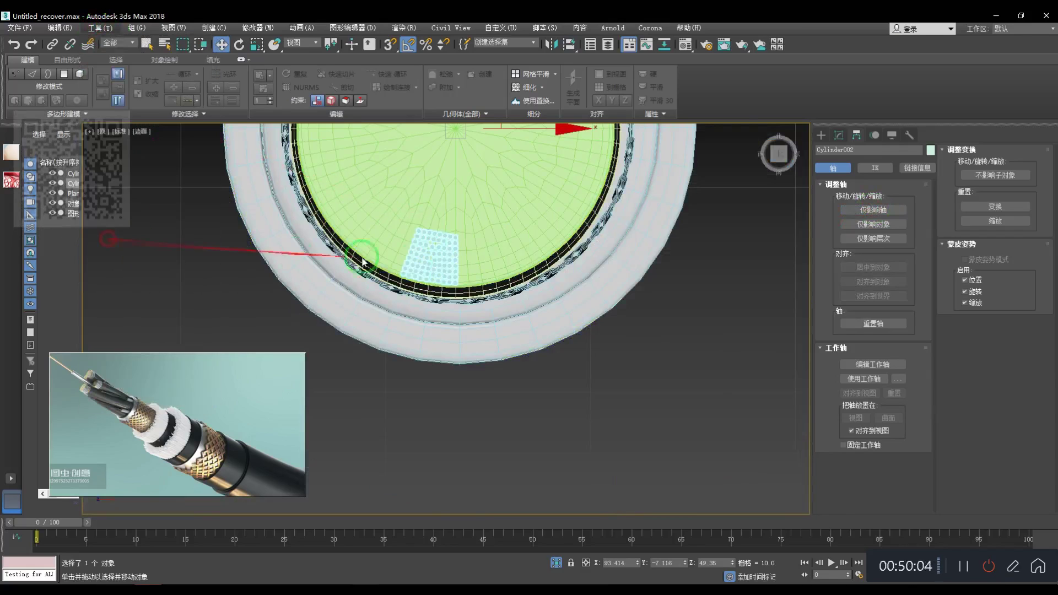
scroll(290, 228, "down", 3)
scroll(290, 243, "up", 5)
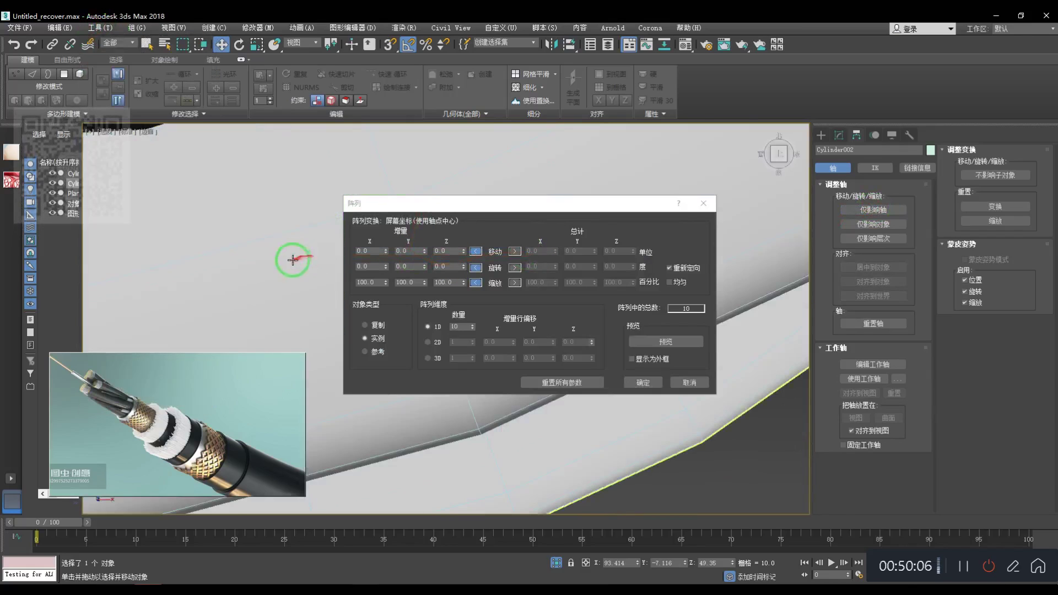
middle_click_drag(287, 254, 511, 274, "alt")
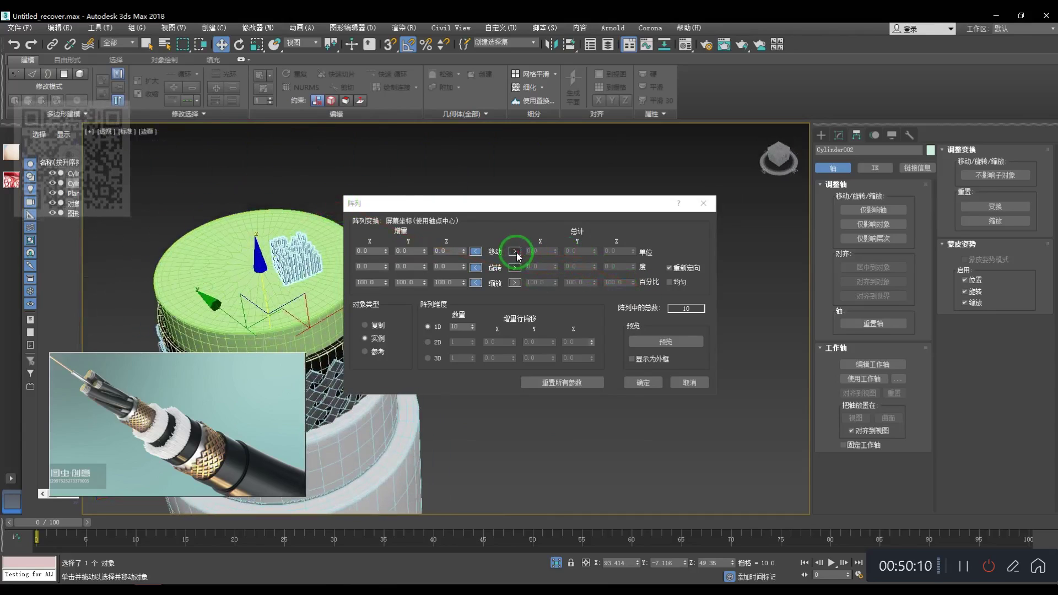
left_click(515, 252)
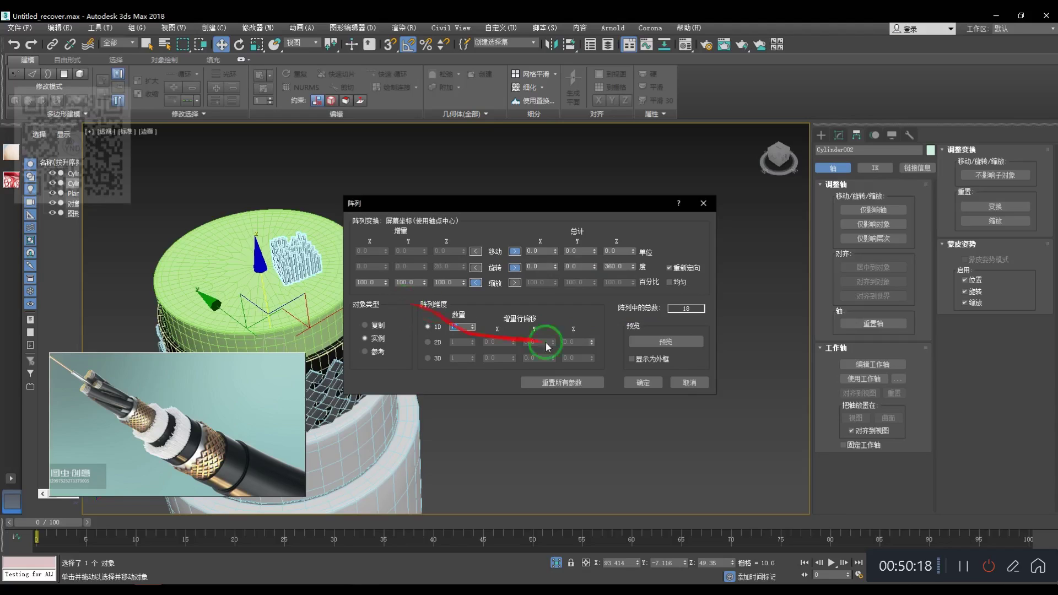
left_click(649, 347)
- Set the array count to 17 and inspect the previewed ring from above
scroll(267, 273, "down", 2)
middle_click_drag(267, 273, 328, 274, "alt")
scroll(259, 240, "up", 3)
double_click(459, 327)
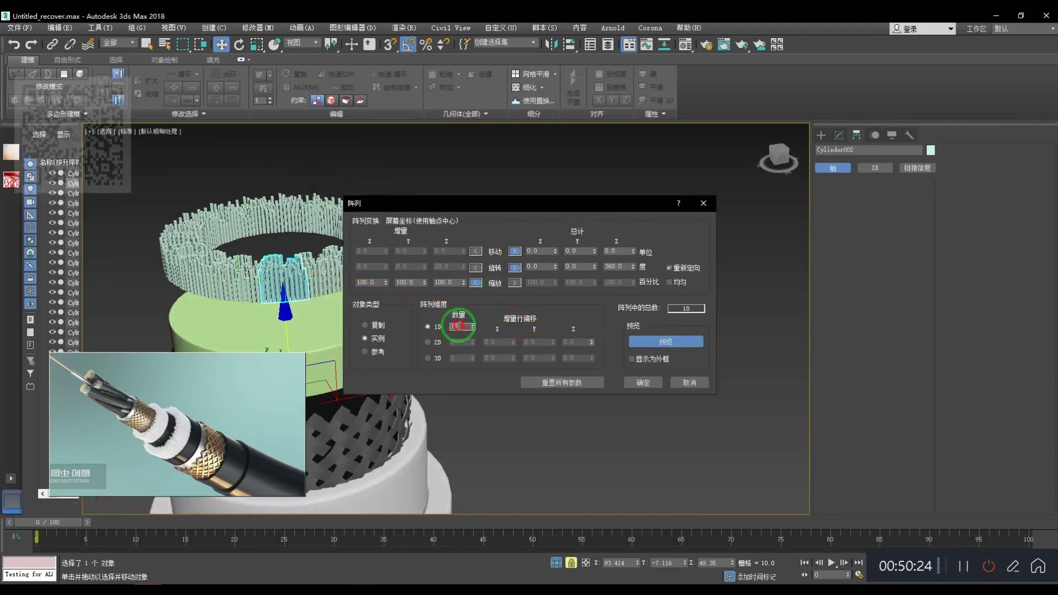
type("17")
key("Return")
middle_click_drag(319, 292, 384, 318, "alt")
- Try neighbouring array counts, return the count to 17, create the ring of clusters and deselect it
left_click(470, 331)
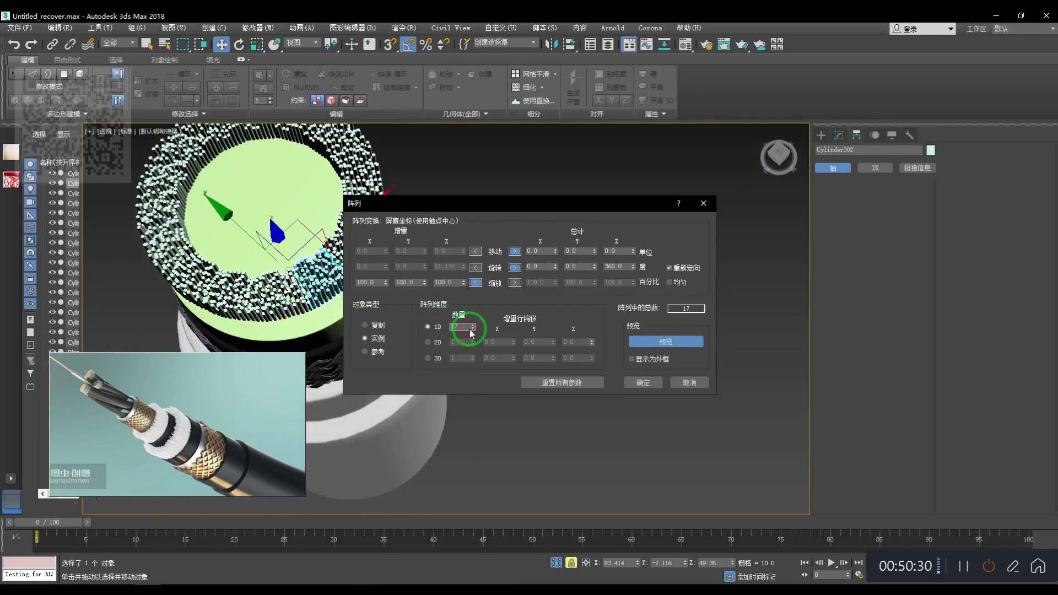
left_click(472, 329)
left_click(472, 329)
left_click(472, 325)
left_click(473, 325)
scroll(326, 325, "down", 4)
middle_click_drag(280, 317, 235, 256, "alt")
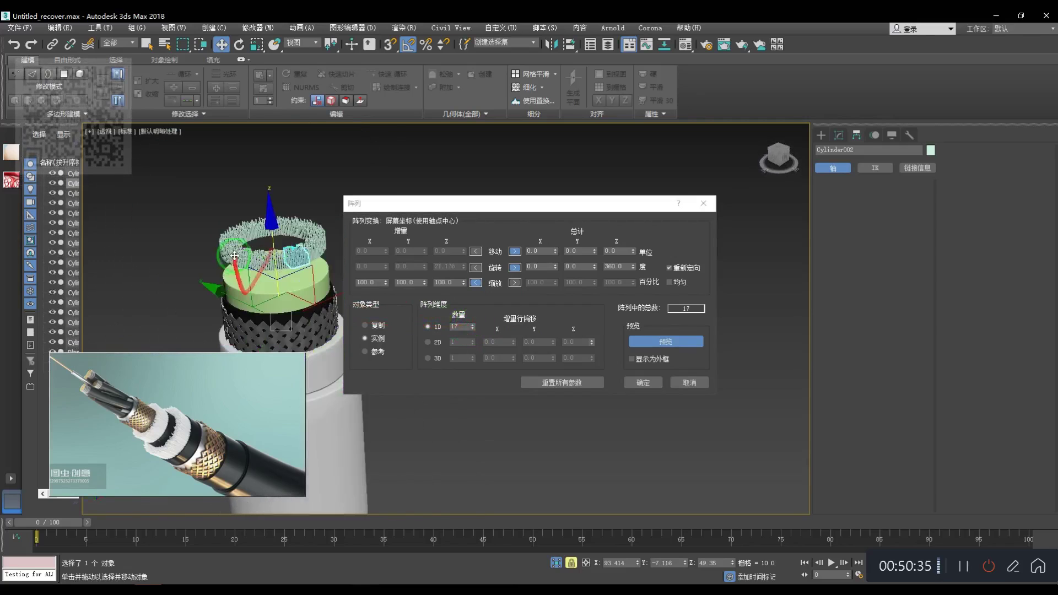
left_click(632, 384)
left_click(576, 439)
- Select one cluster of the prism ring in the front view and convert it to an editable poly
scroll(293, 295, "up", 3)
middle_click_drag(293, 295, 311, 306)
scroll(311, 306, "down", 3)
middle_click_drag(311, 306, 290, 245, "alt")
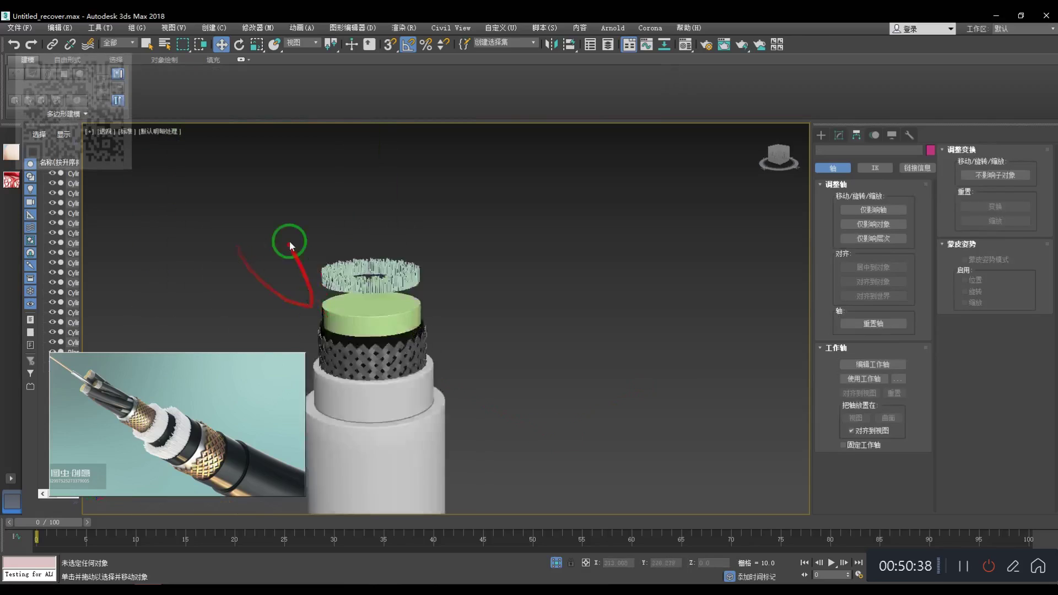
scroll(473, 359, "up", 5)
left_click(437, 406)
scroll(428, 402, "down", 4)
key("f")
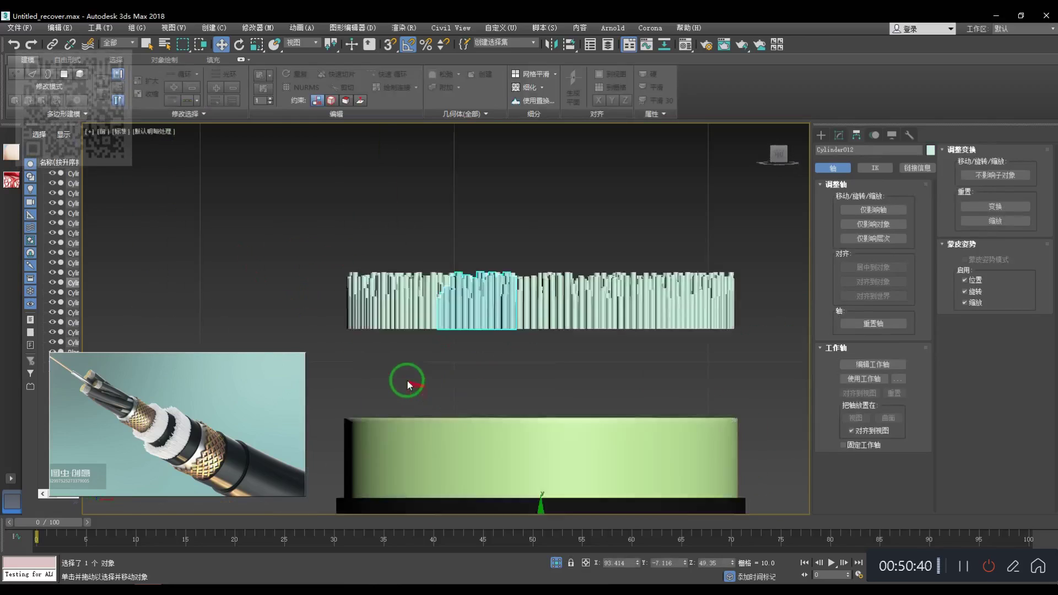
scroll(408, 382, "up", 4)
scroll(425, 359, "down", 2)
right_click(526, 315)
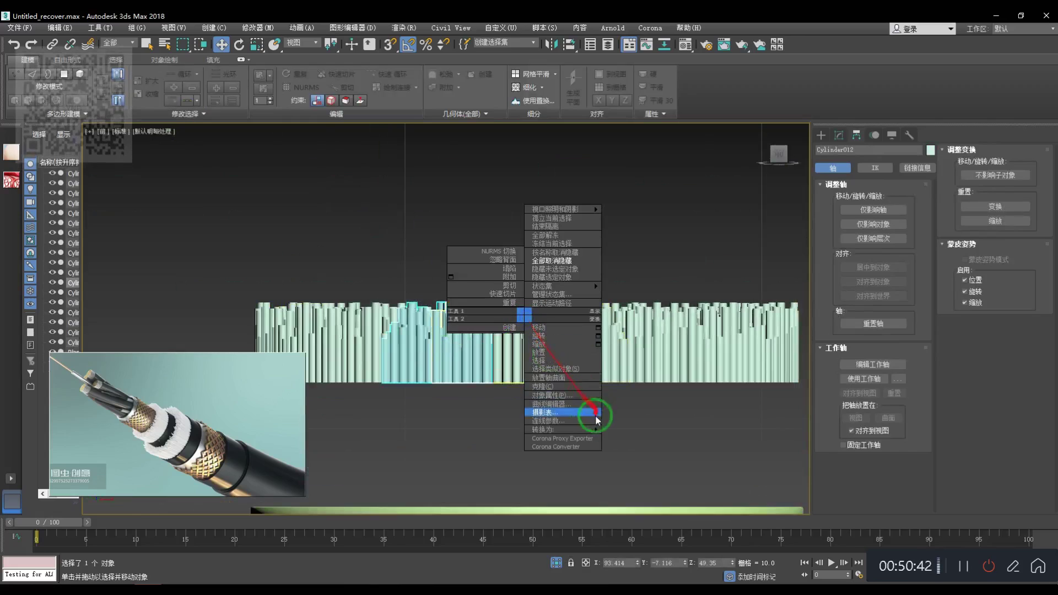
left_click(626, 435)
scroll(573, 326, "down", 2)
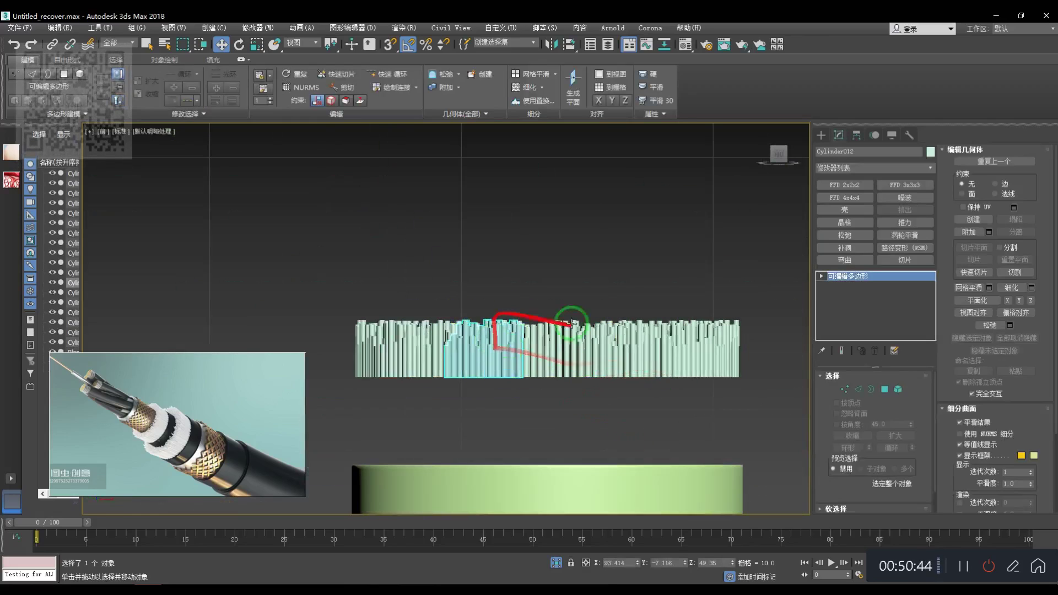
- Select the whole ring of prism clusters and isolate it
middle_click_drag(588, 347, 578, 325)
scroll(610, 256, "down", 4)
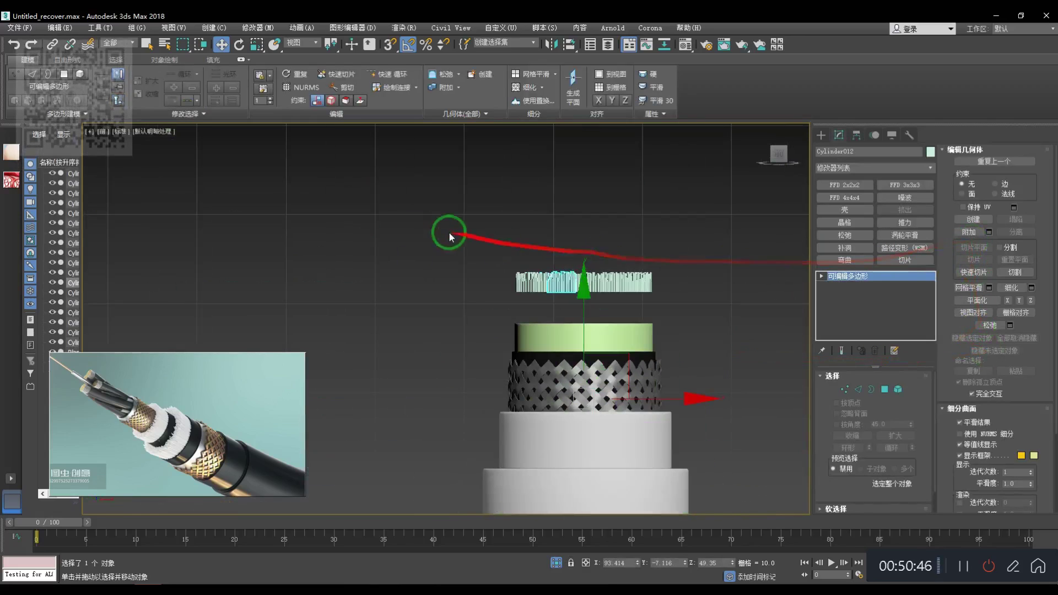
left_click_drag(450, 233, 662, 307)
key("alt+q")
- Try to attach the other clusters to one cluster, choosing Cylinder012 in its attach list
middle_click_drag(500, 301, 531, 244)
left_click(538, 339)
left_click(507, 286)
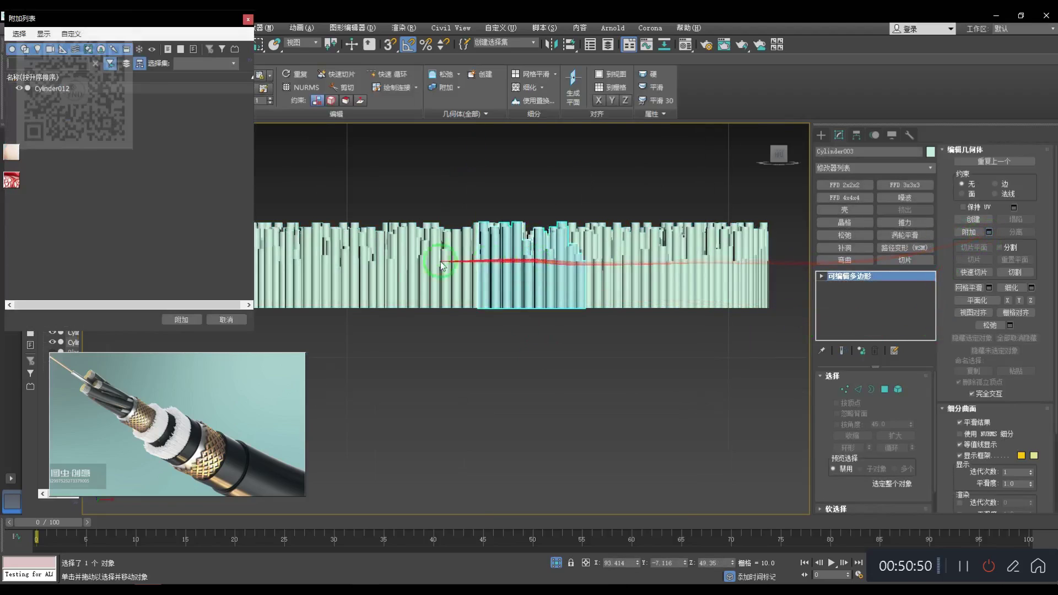
left_click(53, 89)
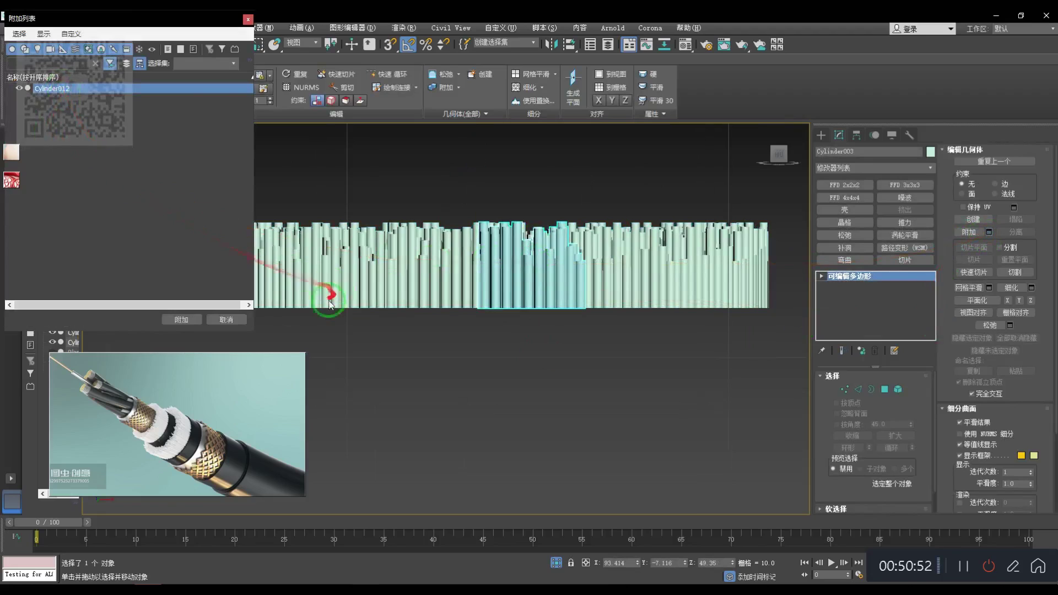
- Select all clusters of the isolated ring and convert them to editable polys
scroll(386, 265, "down", 4)
left_click_drag(224, 220, 579, 286)
right_click(460, 254)
mouse_move(522, 372)
left_click(564, 379)
- Attach all the remaining prism clusters to the selected cluster so the ring becomes a single object
scroll(441, 275, "up", 4)
left_click(435, 243)
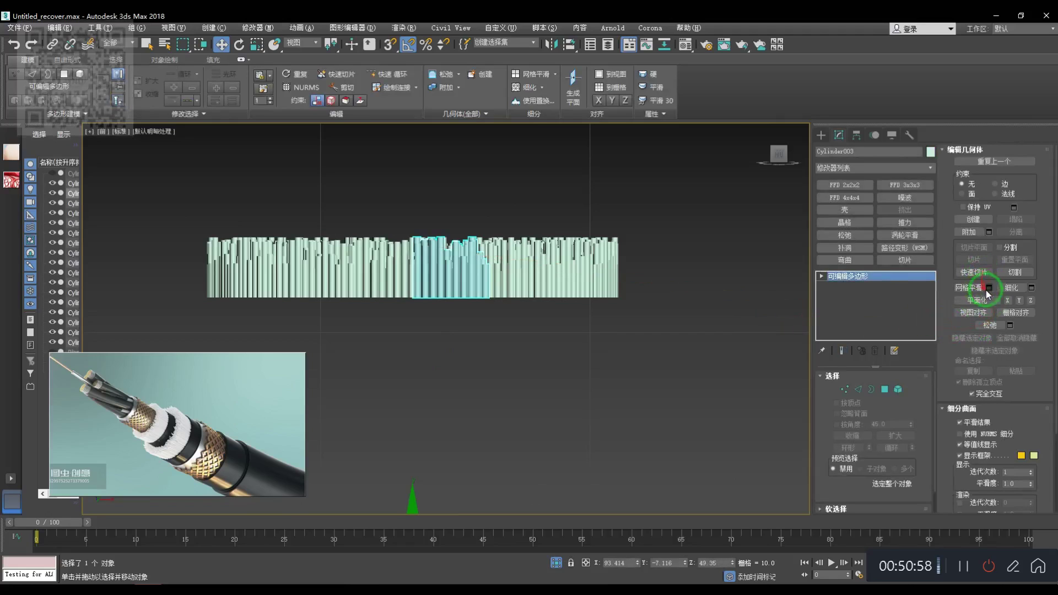
left_click(989, 233)
left_click(87, 158)
key("ctrl+a")
left_click(184, 318)
left_click(461, 373)
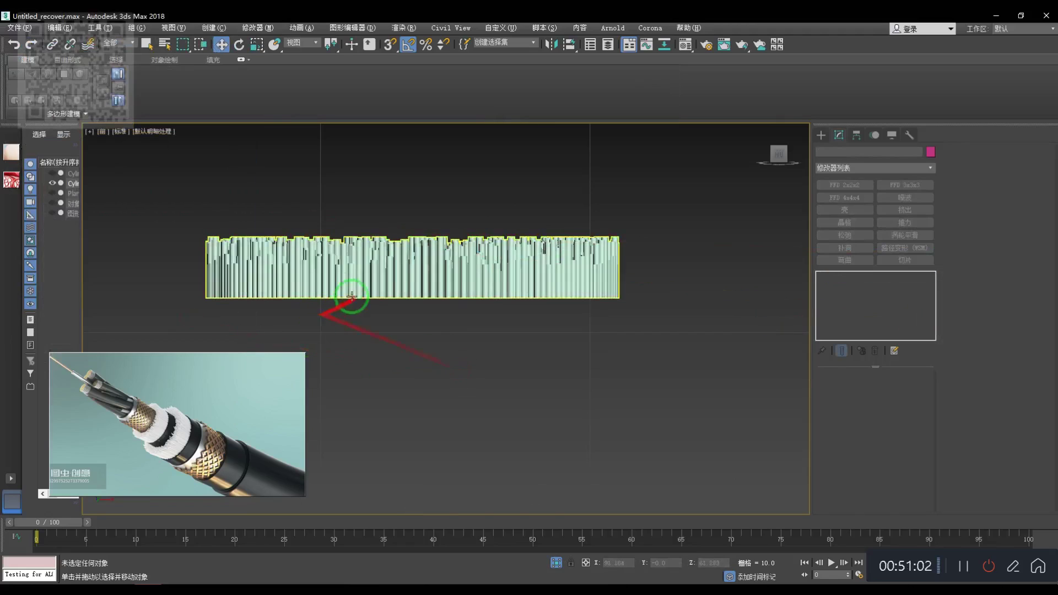
- Select the merged prism ring and centre its pivot on the object
left_click(365, 283)
scroll(365, 278, "down", 1)
scroll(347, 259, "up", 1)
middle_click_drag(347, 260, 347, 292)
key("r")
middle_click_drag(398, 373, 414, 331)
scroll(415, 331, "down", 2)
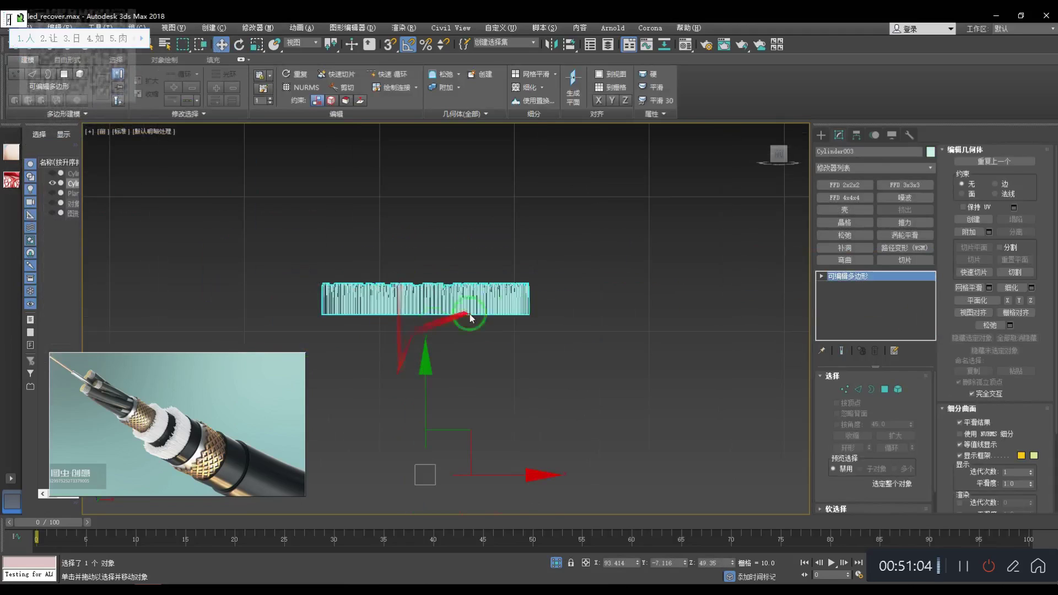
left_click(856, 136)
left_click(873, 210)
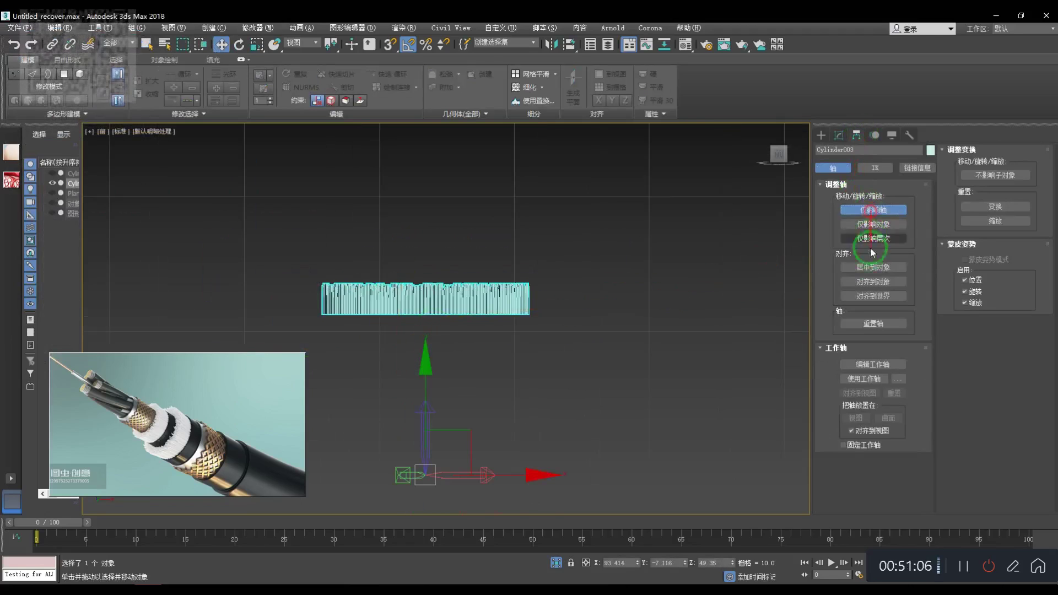
left_click(871, 268)
left_click(874, 210)
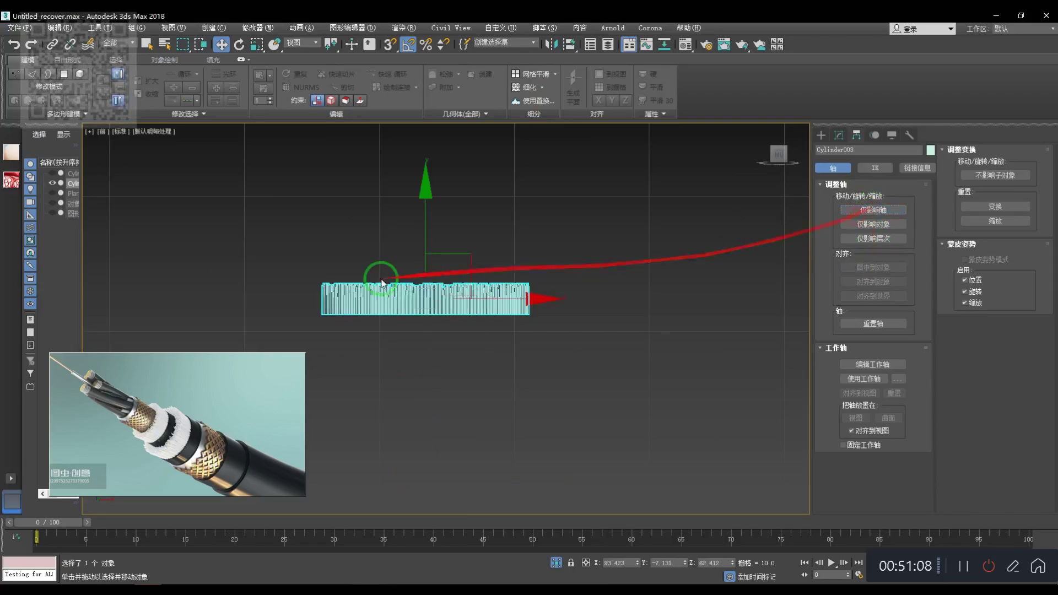
scroll(401, 285, "up", 6)
key("r")
mouse_move(498, 241)
left_mouse_down()
mouse_move(497, 227)
mouse_move(496, 237)
left_mouse_up()
right_click(497, 237)
- Apply a Noise modifier to the merged prism ring in the perspective view
key("z")
key("p")
scroll(501, 262, "down", 4)
middle_click_drag(496, 268, 546, 303, "alt")
scroll(546, 302, "down", 4)
left_click(839, 135)
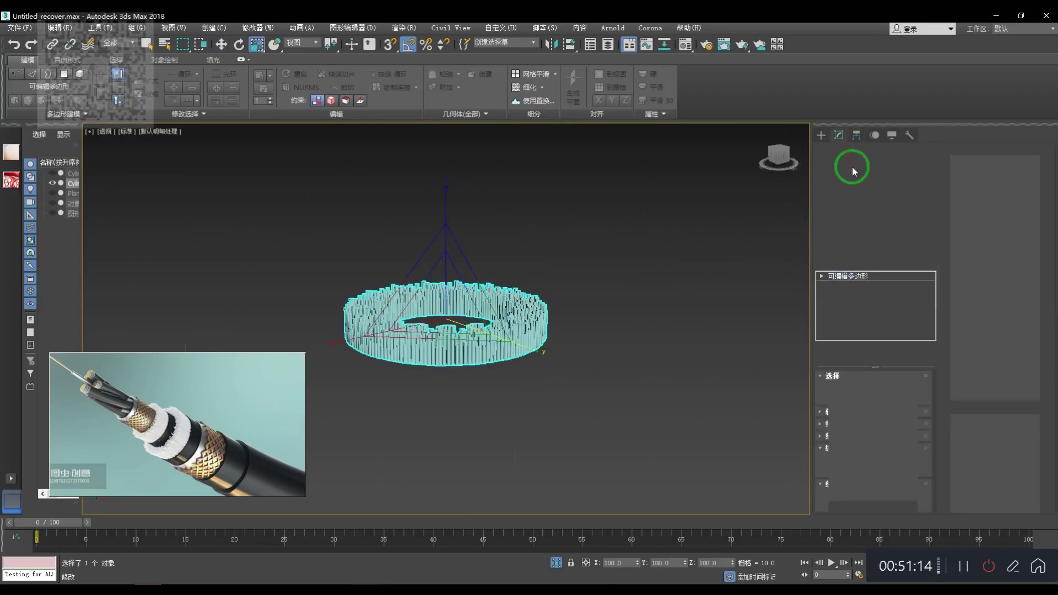
left_click(904, 199)
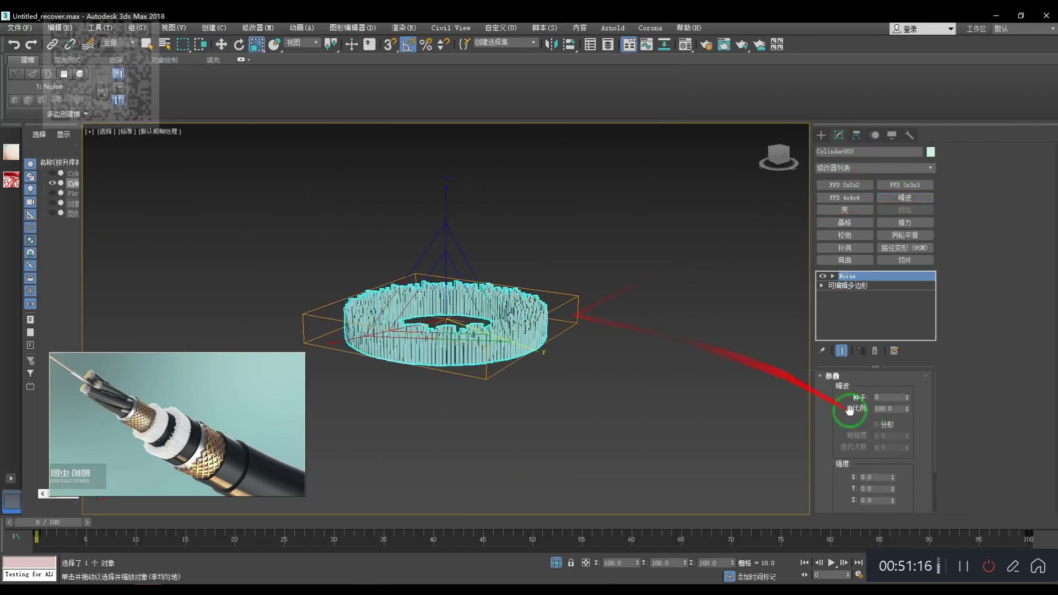
left_click_drag(897, 373, 705, 432)
right_click(706, 432)
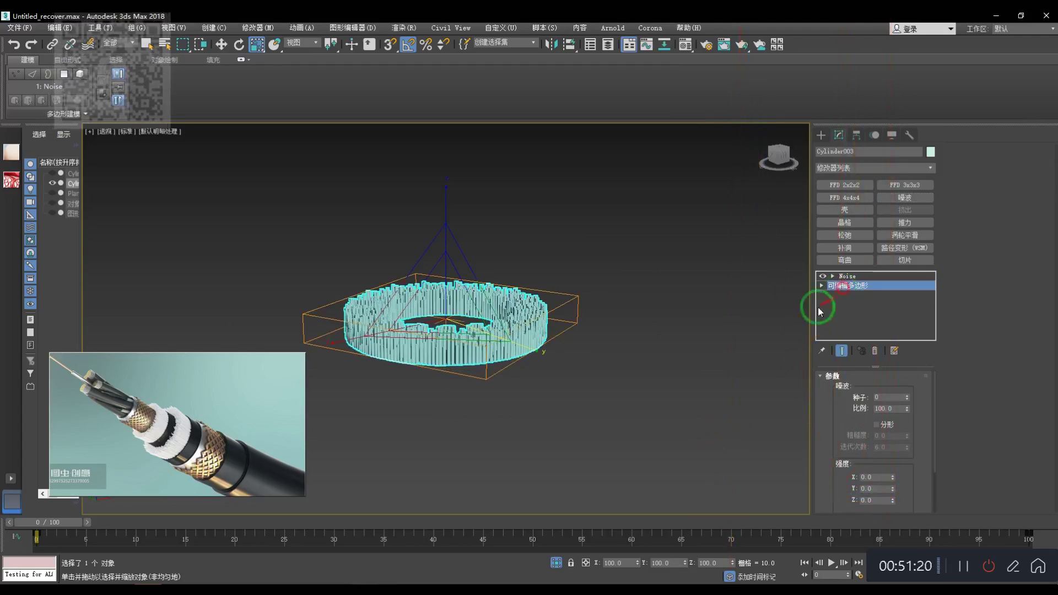
- Select the upper vertices of all the ring's prisms in the front view at the editable poly level
key("f")
scroll(485, 330, "down", 4)
key("1")
left_click_drag(317, 274, 645, 331)
key("z")
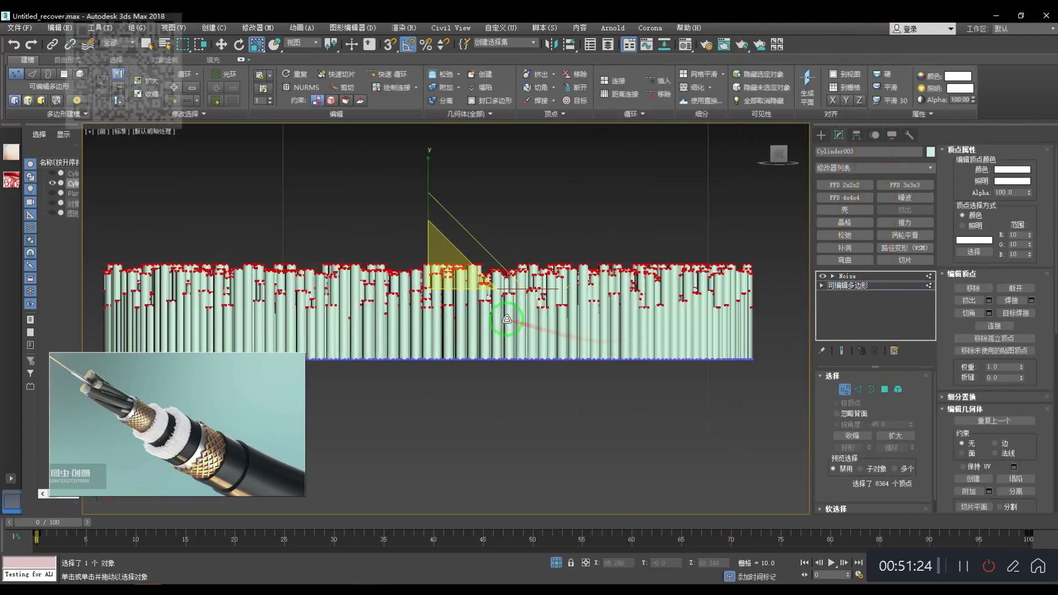
- Set the Noise modifier's Z strength to 123.03 for the selected upper vertices
key("p")
scroll(607, 358, "down", 4)
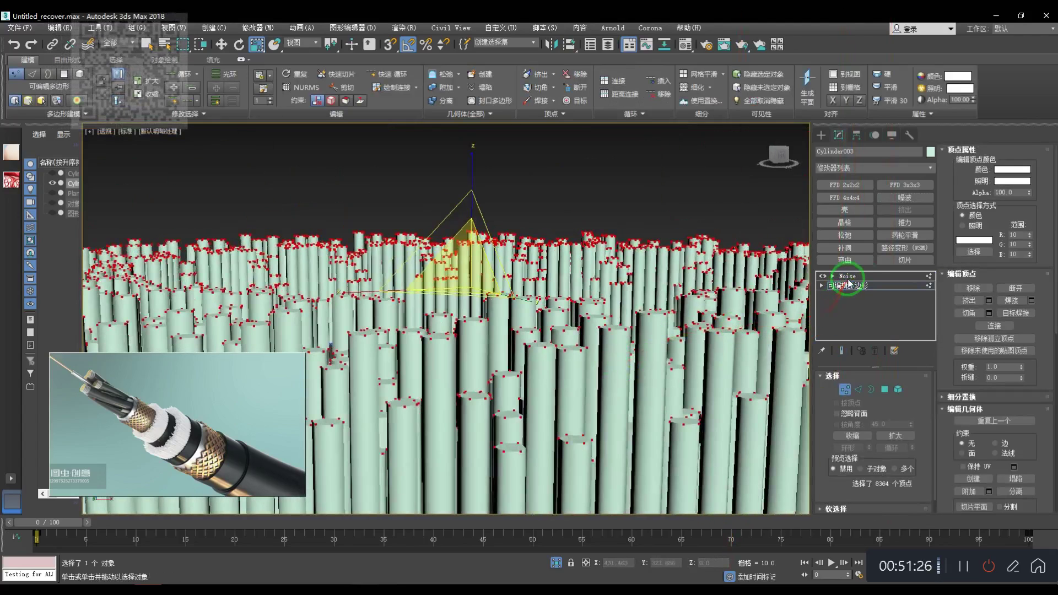
left_click(849, 280)
left_click_drag(893, 500, 1053, 565)
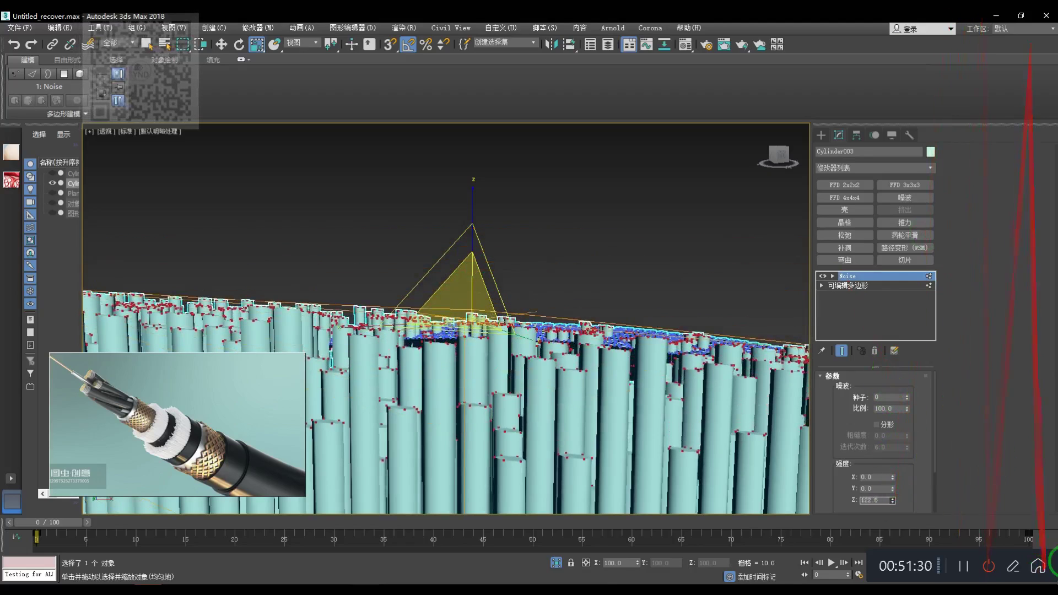
scroll(628, 331, "down", 5)
middle_click_drag(645, 349, 621, 368, "alt")
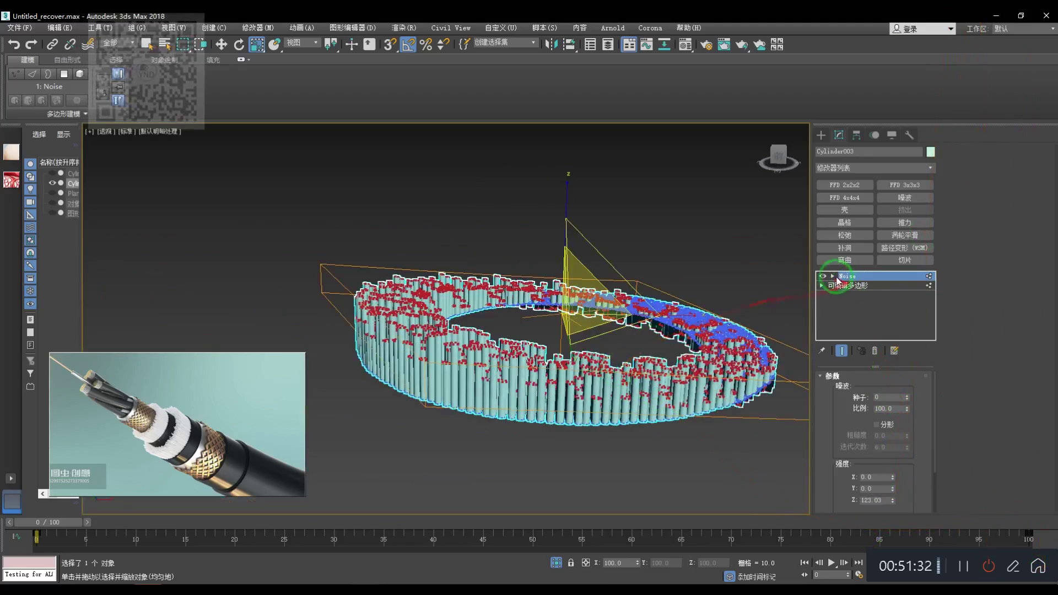
- Try to reshape the height variation by scaling the Noise modifier's gizmo
left_click(845, 288)
scroll(583, 317, "down", 3)
left_click_drag(599, 329, 606, 466)
right_click(606, 467)
mouse_move(619, 366)
left_mouse_down()
mouse_move(595, 454)
mouse_move(520, 566)
mouse_move(520, 106)
mouse_move(540, 416)
mouse_move(558, 408)
mouse_move(546, 483)
mouse_move(537, 142)
mouse_move(526, 259)
mouse_move(590, 194)
mouse_move(623, 201)
left_mouse_up()
left_click(641, 205)
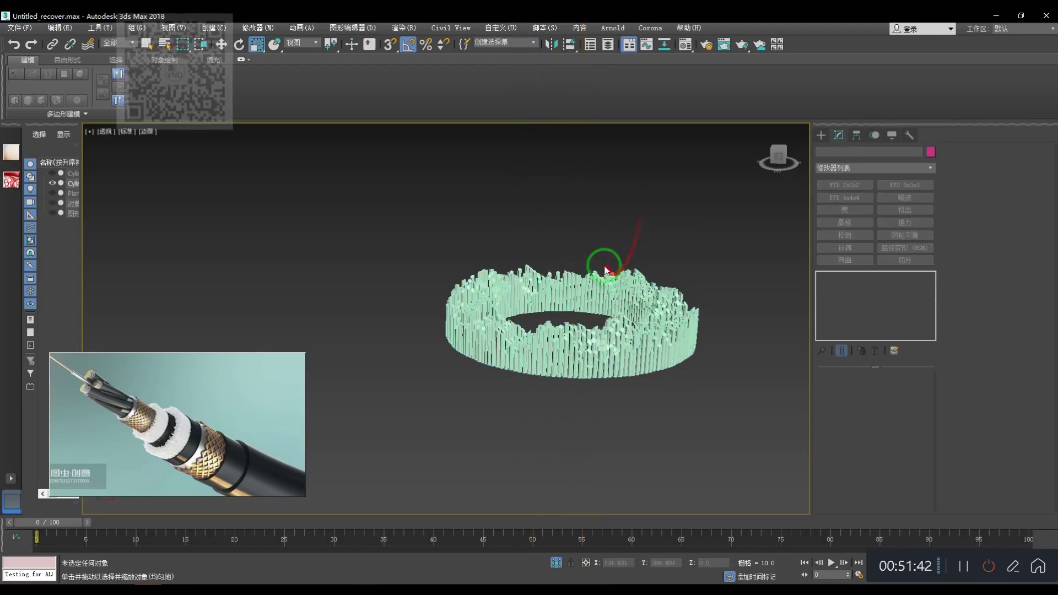
- Check the noise effect on the ring's upper edge without edged faces and disable the Noise modifier
scroll(595, 267, "down", 4)
scroll(582, 267, "up", 2)
middle_click_drag(572, 265, 503, 290)
scroll(503, 291, "up", 3)
key("F4")
mouse_move(419, 312)
middle_mouse_down()
mouse_move(472, 247)
mouse_move(449, 257)
mouse_move(476, 262)
middle_mouse_up()
left_click(457, 256)
scroll(460, 255, "down", 4)
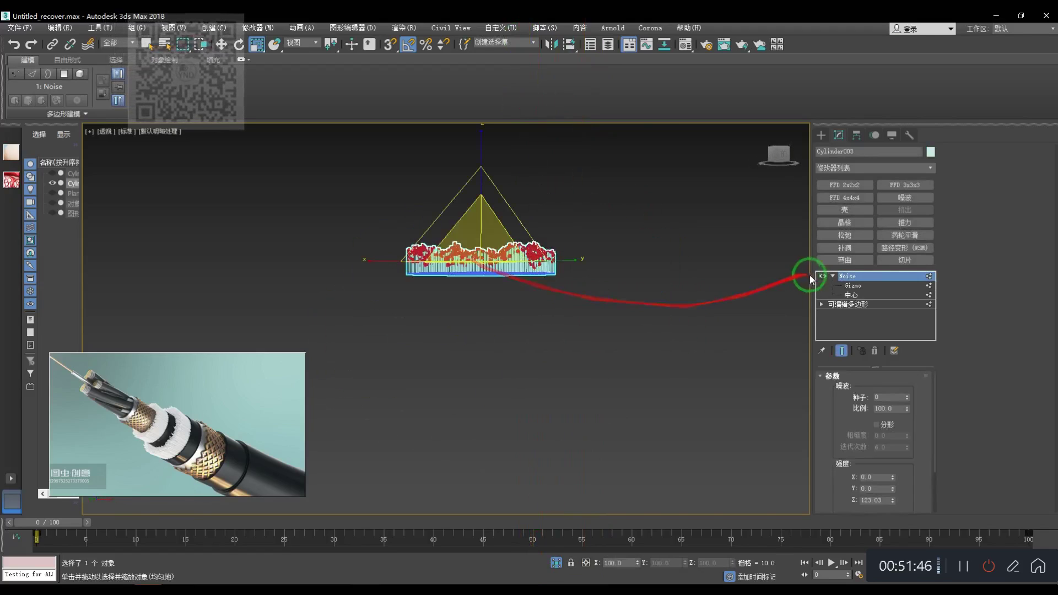
left_click(824, 276)
middle_click_drag(526, 291, 505, 282, "alt")
scroll(681, 273, "up", 3)
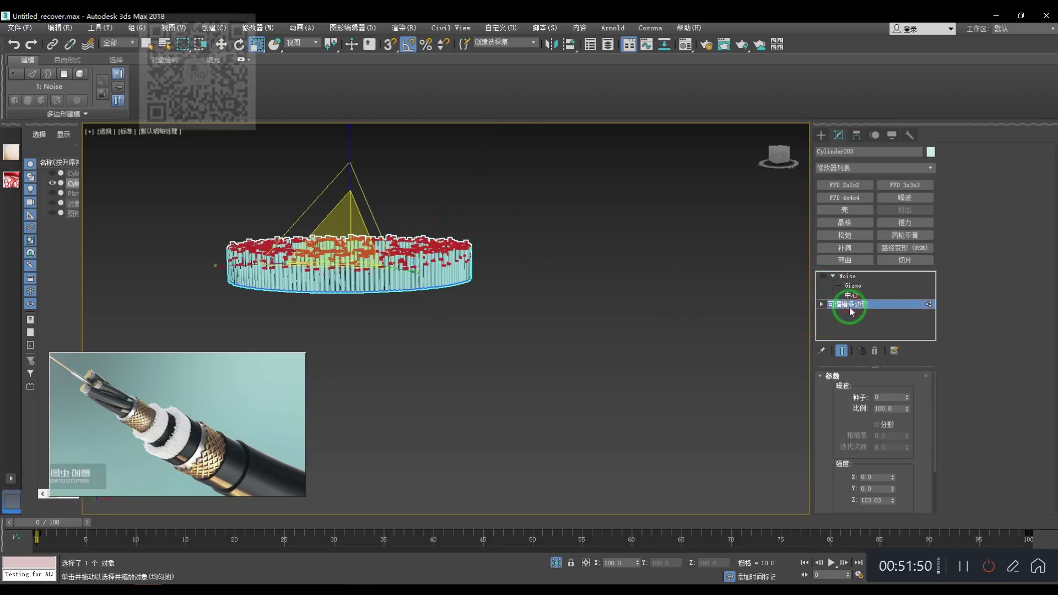
- Clear the ring's vertex selection and stretch the whole ring taller along the Z axis
key("1")
left_click(535, 369)
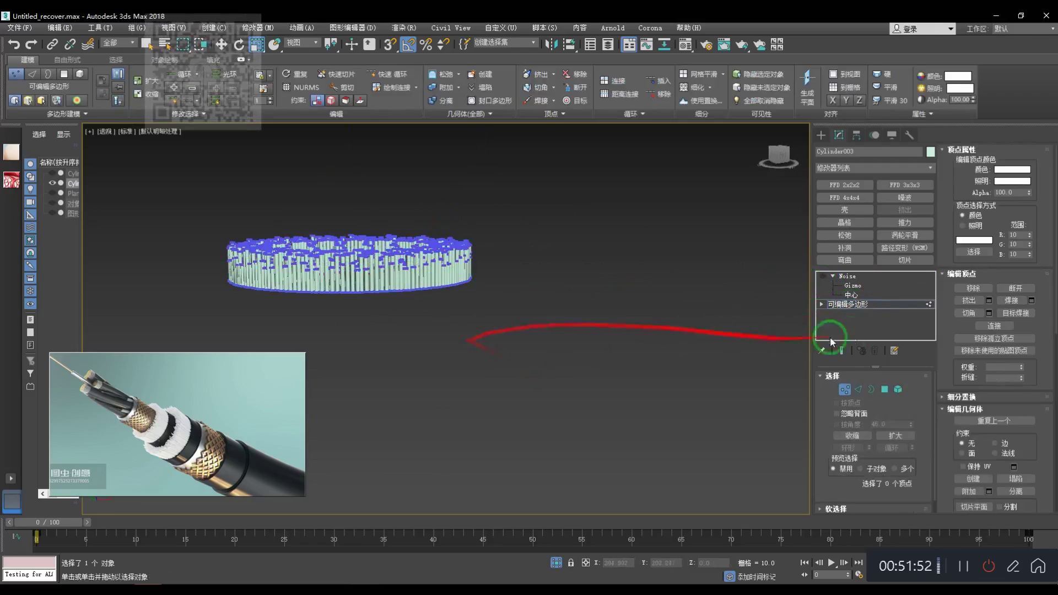
left_click(859, 304)
middle_click_drag(352, 269, 369, 270)
left_click_drag(361, 164, 368, 94)
- Unhide all the other cable parts and lower the prism ring onto the green cylinder
right_click(465, 191)
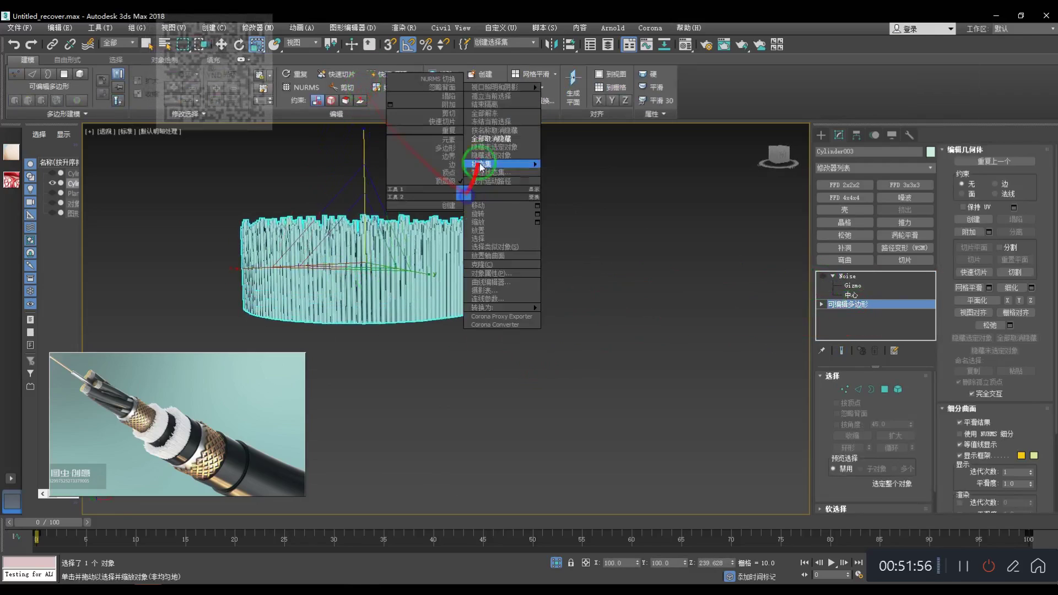
left_click(482, 138)
scroll(411, 206, "down", 5)
scroll(410, 205, "up", 3)
key("w")
left_click_drag(381, 177, 385, 197)
key("t")
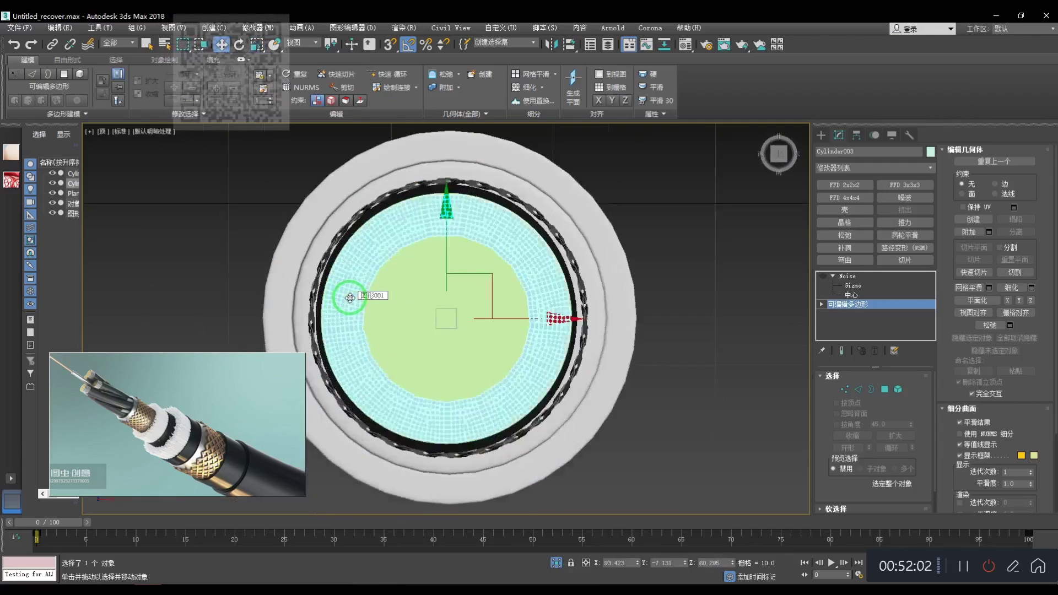
key("p")
scroll(358, 299, "down", 4)
middle_click_drag(430, 353, 445, 226, "alt")
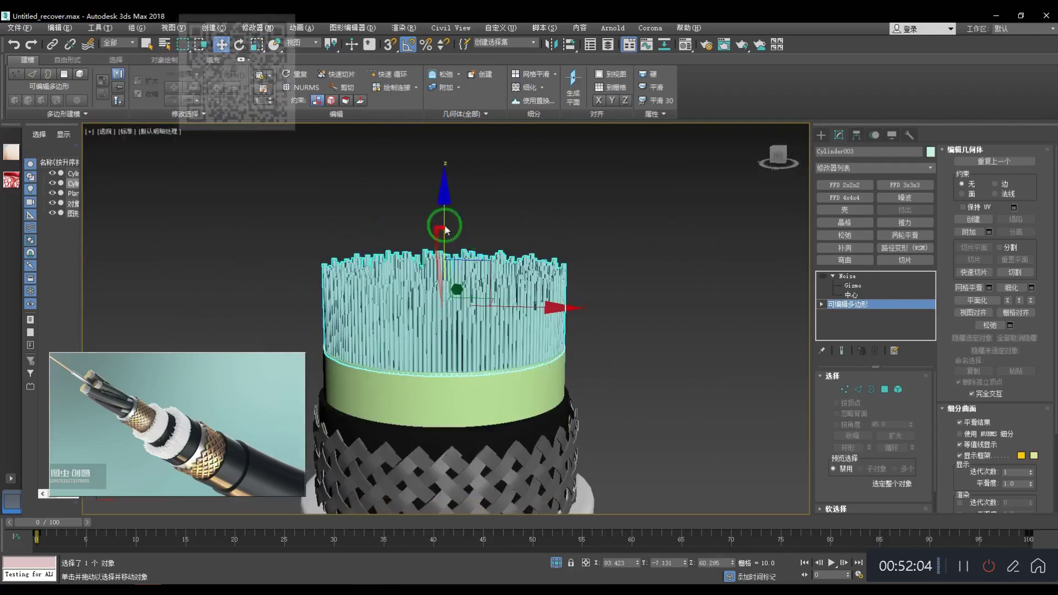
- Reselect the prism ring and remove the Noise modifier from its stack
left_click(621, 266)
scroll(430, 331, "up", 4)
left_click(431, 330)
left_click(430, 331)
middle_click_drag(431, 331, 502, 361, "alt")
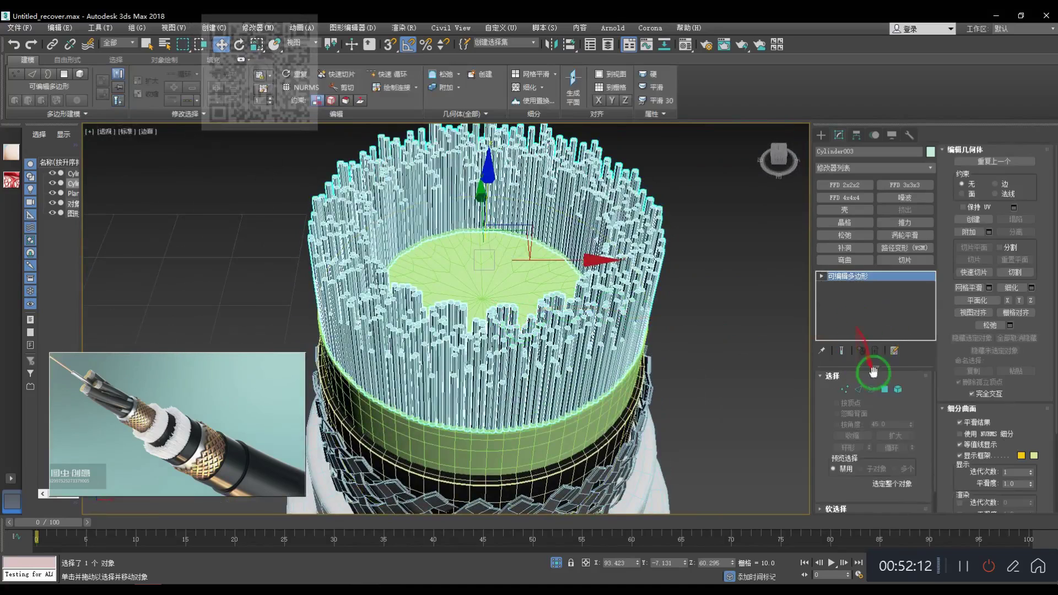
left_click(898, 389)
left_click(479, 291)
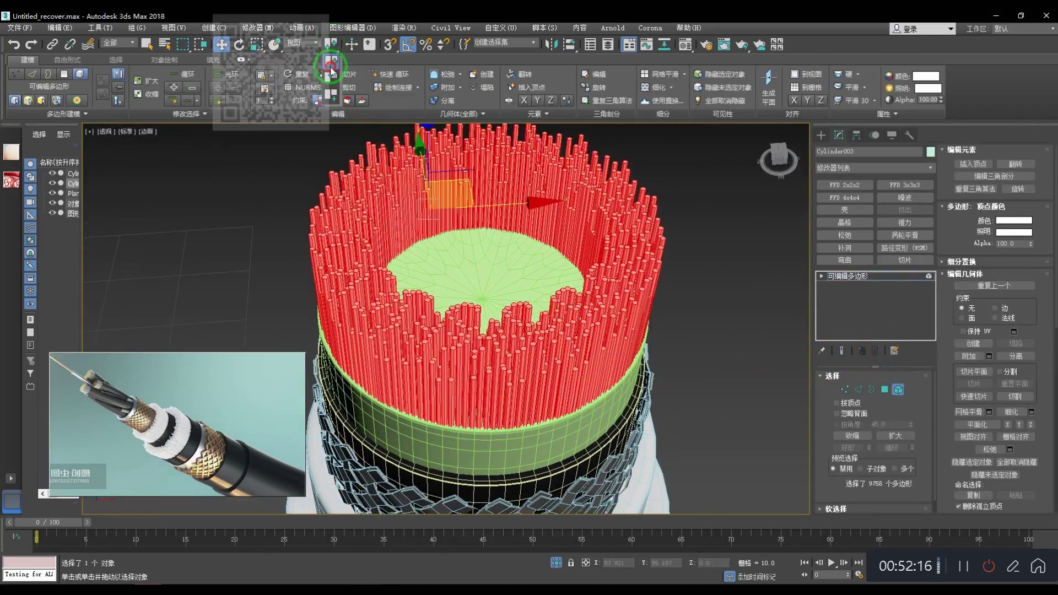
middle_click_drag(478, 312, 485, 332, "alt")
key("r")
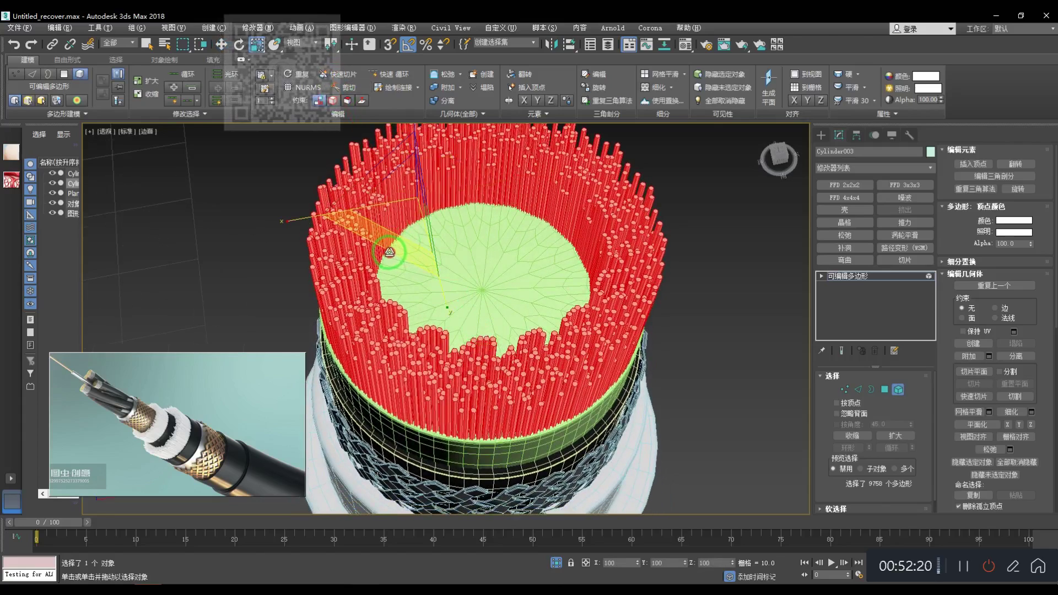
left_click(843, 277)
left_click(770, 344)
- Examine how the prism ring sits on the green cylinder with edged faces turned off
scroll(660, 342, "down", 4)
middle_click_drag(602, 339, 574, 246, "alt")
key("F4")
scroll(584, 233, "down", 2)
scroll(574, 246, "up", 4)
scroll(483, 270, "down", 1)
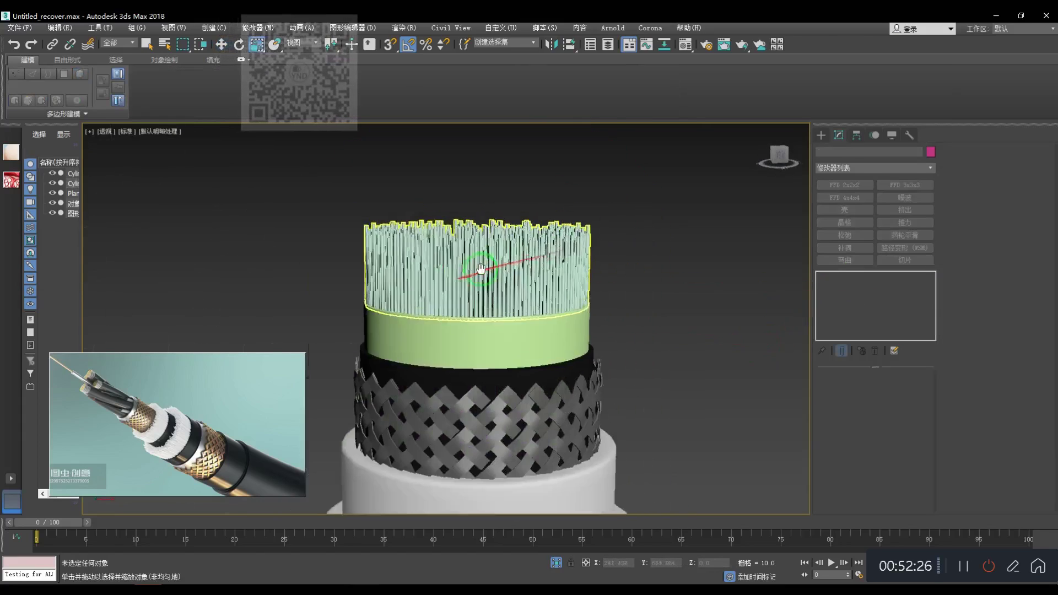
middle_click_drag(483, 270, 497, 259)
middle_click_drag(496, 259, 493, 274, "alt")
scroll(465, 274, "up", 2)
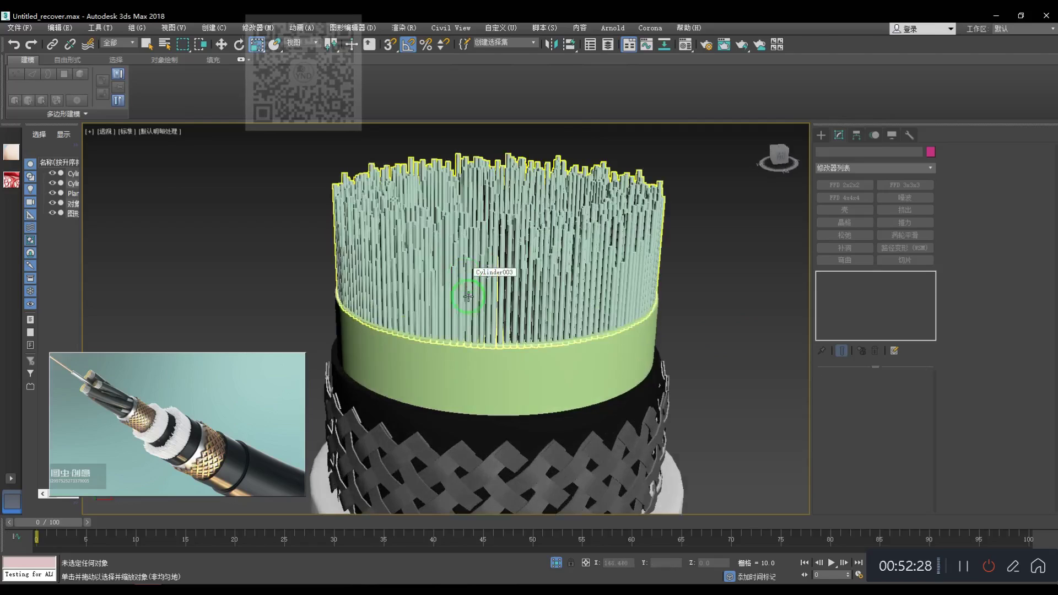
- Clone the prism ring together with the green cylinder beneath it along the vertical axis
left_click(481, 366)
left_click(489, 287, "ctrl")
scroll(489, 288, "down", 3)
key("w")
left_click_drag(490, 229, 504, 300, "shift")
left_click(531, 350)
- Scale the copied ring and cylinder to 65% in X and Y and raise them above the original ring
middle_click_drag(490, 316, 504, 361, "alt")
key("r")
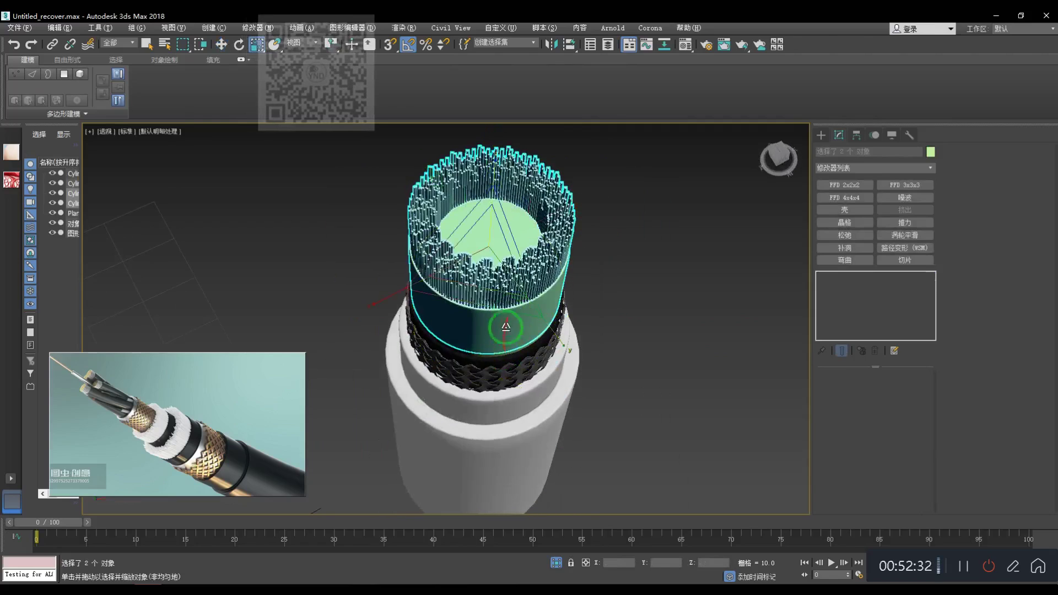
left_click_drag(489, 308, 481, 280)
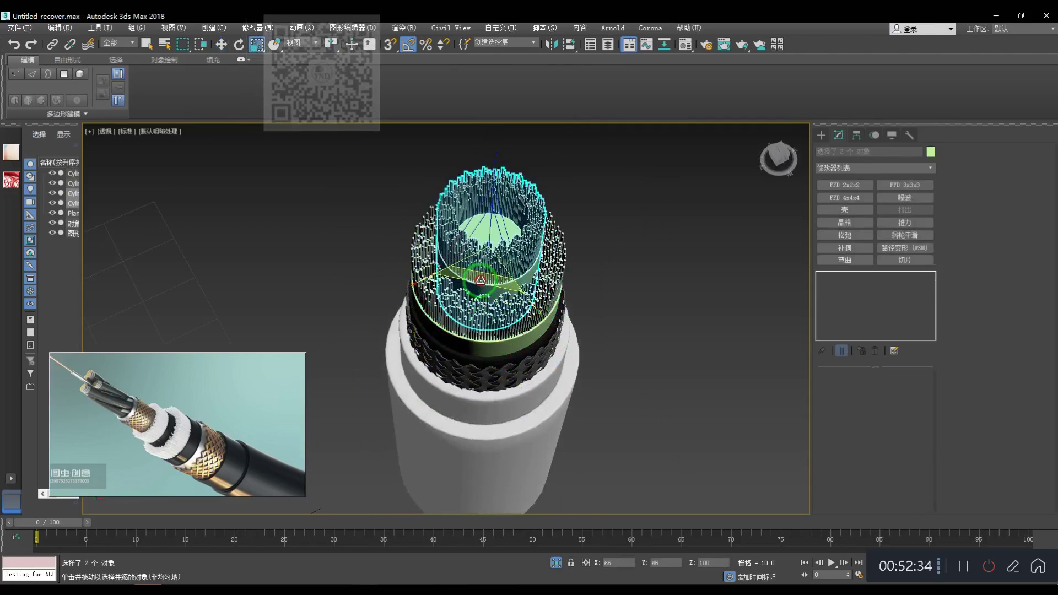
key("w")
middle_click_drag(480, 280, 488, 171, "alt")
left_click_drag(488, 171, 486, 159)
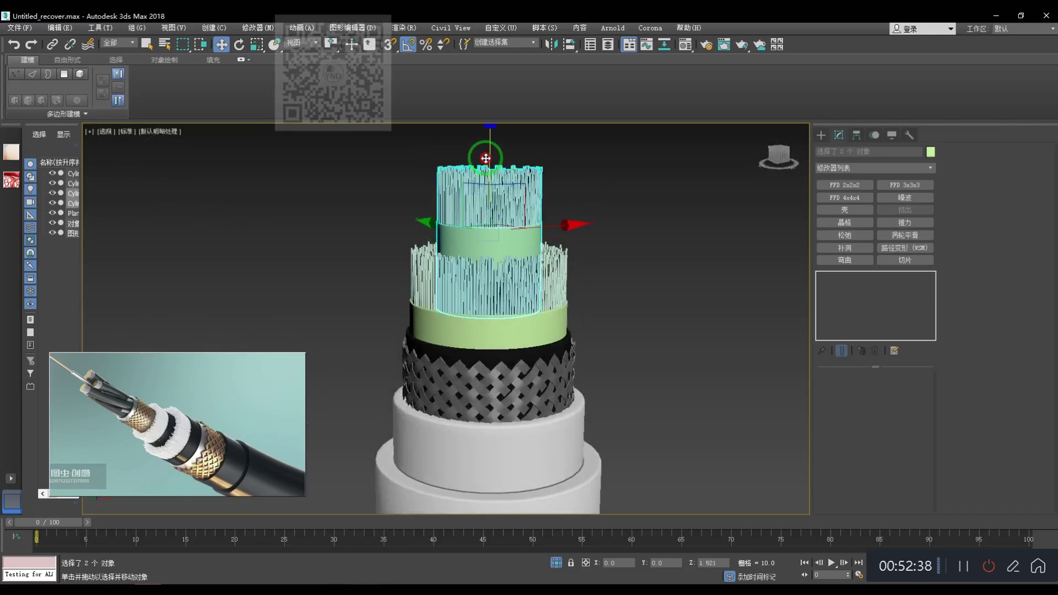
left_click(664, 245)
- Select the braided mesh layer, check its weave with edged faces, and convert it to an editable poly
middle_click_drag(496, 344, 511, 265)
scroll(504, 287, "up", 2)
left_click(493, 318)
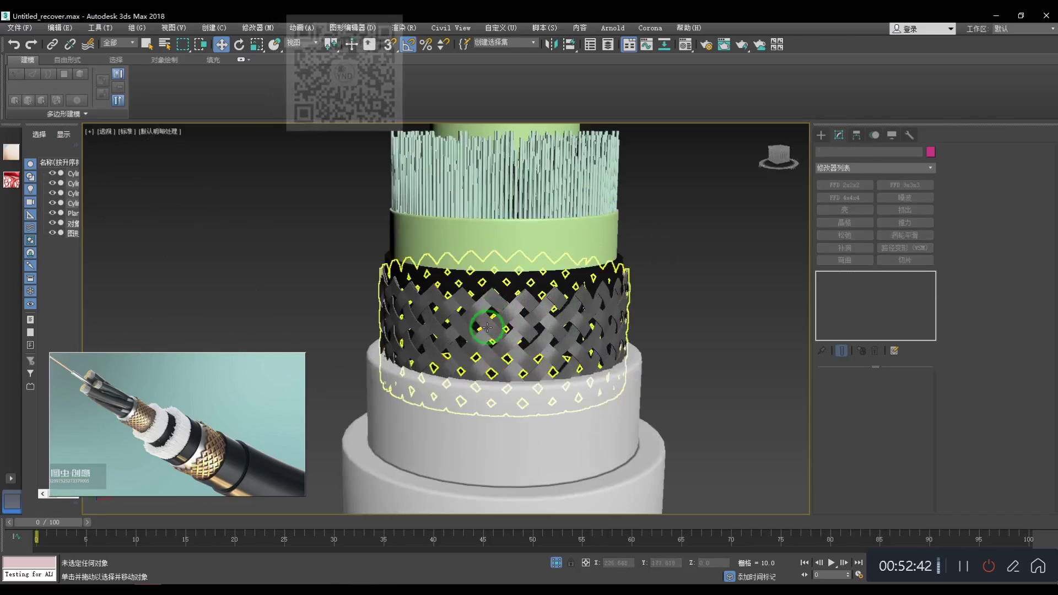
key("F4")
scroll(489, 353, "up", 3)
scroll(490, 355, "up", 5)
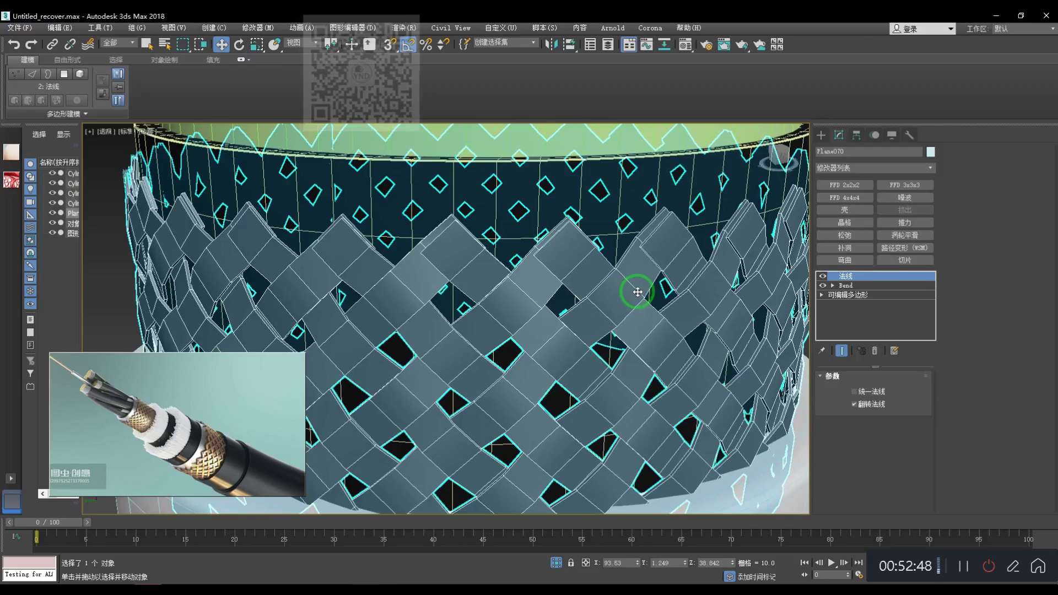
scroll(538, 314, "down", 3)
scroll(568, 236, "up", 3)
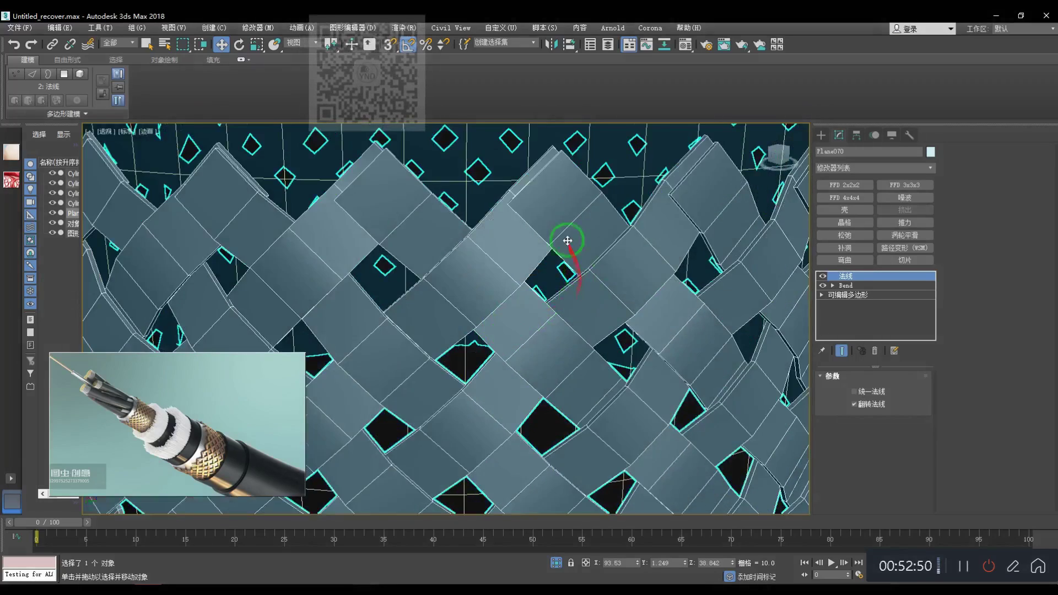
scroll(583, 253, "down", 6)
scroll(582, 253, "down", 3)
right_click(568, 265)
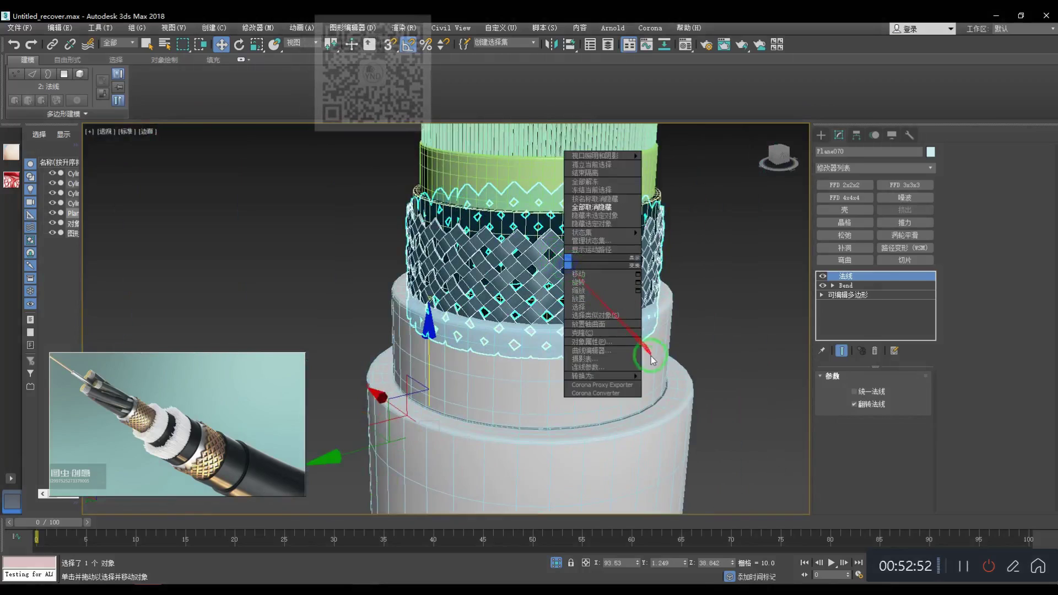
left_click(666, 381)
- Clone the braided mesh upward above the cable's inner layers and scale the copy down uniformly
scroll(546, 318, "down", 4)
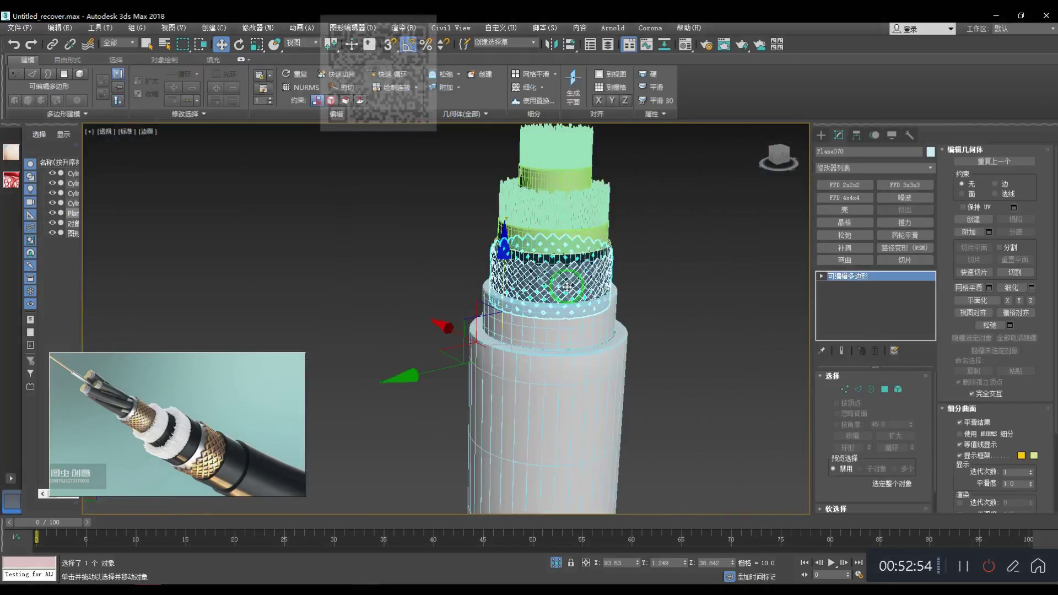
scroll(538, 305, "down", 2)
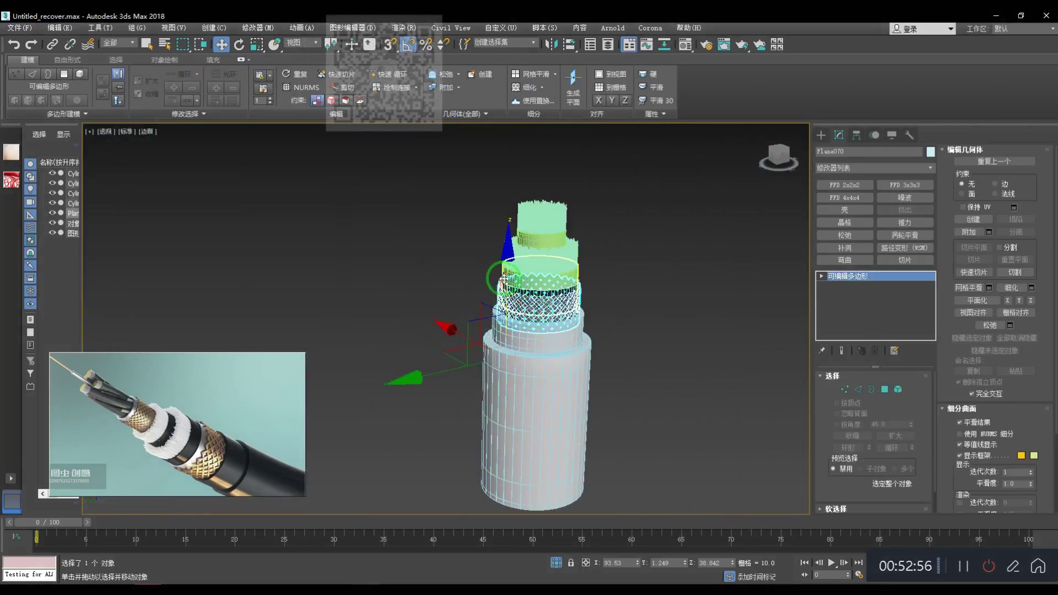
left_click_drag(499, 211, 515, 136, "shift")
left_click(545, 346)
scroll(524, 222, "up", 3)
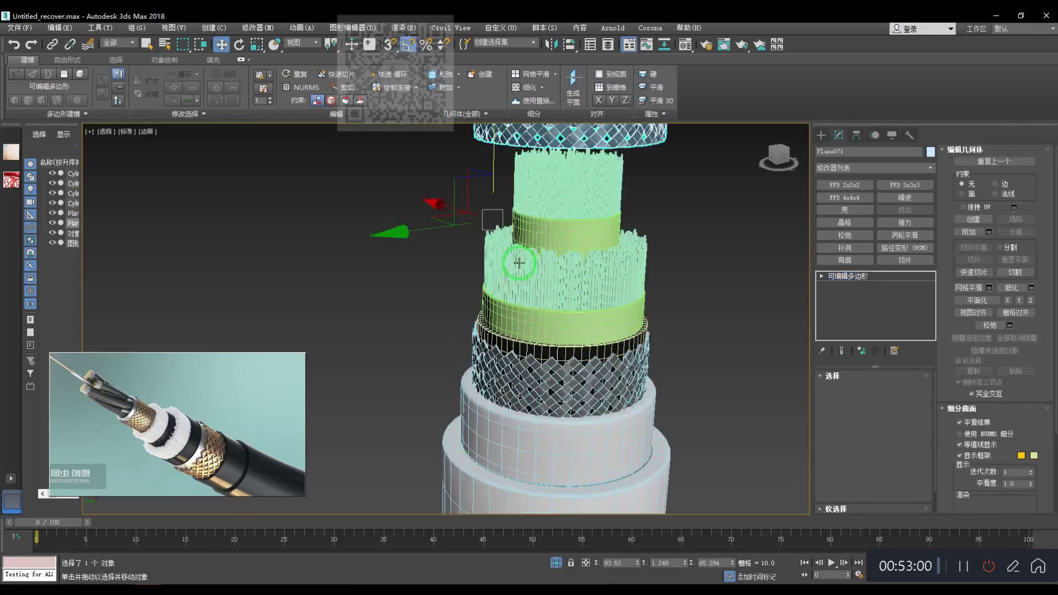
key("r")
left_click_drag(493, 257, 493, 346)
- Centre the scaled braided mesh copy's pivot on the object, adjusting only the pivot
key("w")
key("t")
scroll(513, 289, "down", 4)
left_click(863, 135)
left_click(854, 209)
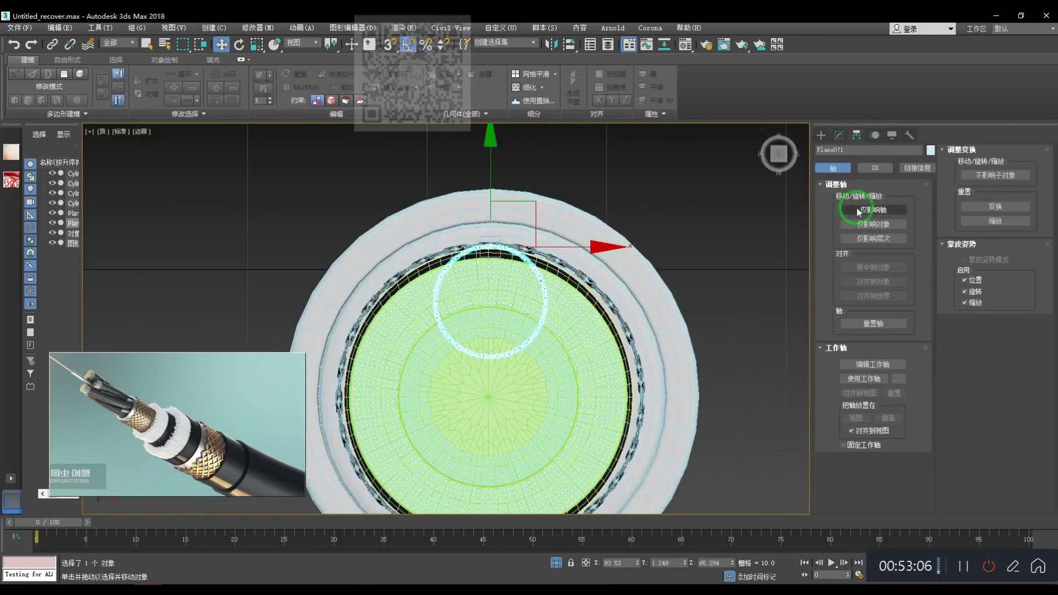
left_click(865, 267)
left_click(873, 210)
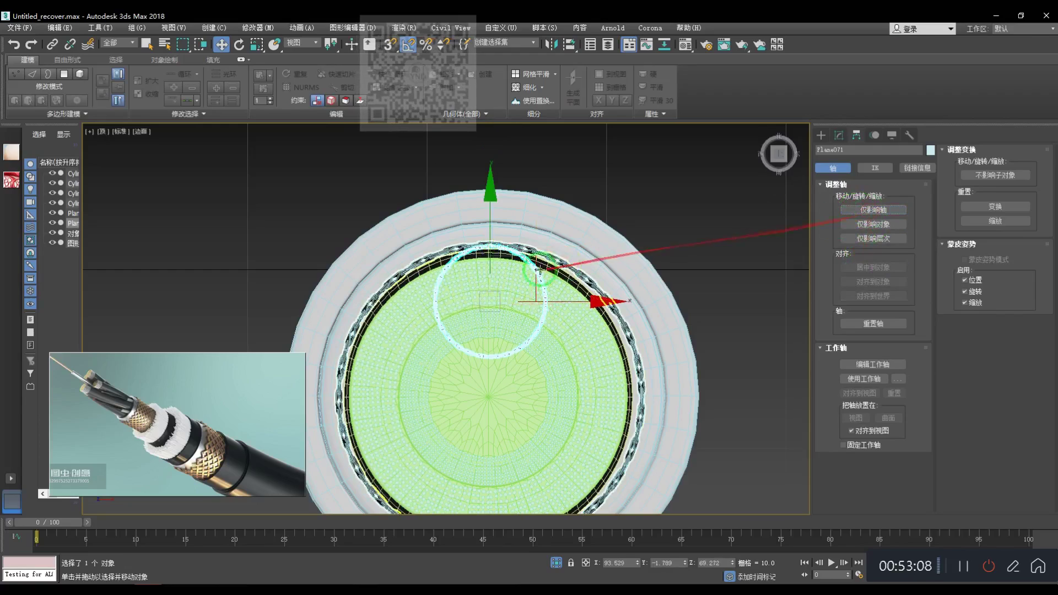
- Move the braided mesh copy onto the cable's central axis and raise it above the upper fibrous ring
left_click_drag(534, 264, 534, 355)
key("z")
key("p")
key("z")
scroll(499, 281, "down", 6)
middle_click_drag(529, 353, 487, 255, "alt")
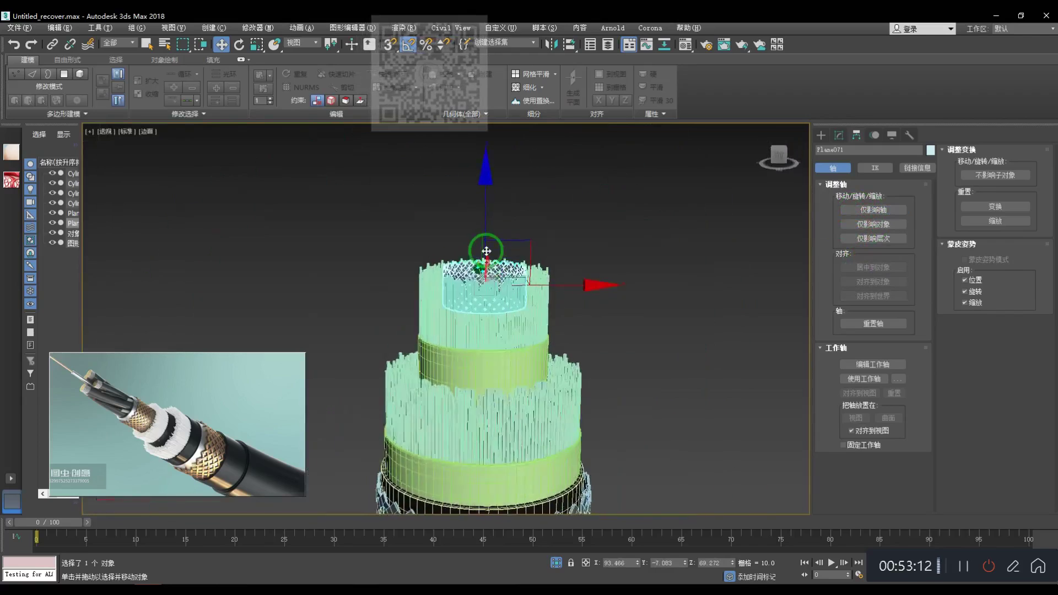
left_click_drag(487, 222, 493, 180)
- Hide the edged faces and add a Symmetry modifier with the Z mirror axis to the braided mesh copy
left_click(577, 253)
key("F4")
scroll(477, 214, "up", 4)
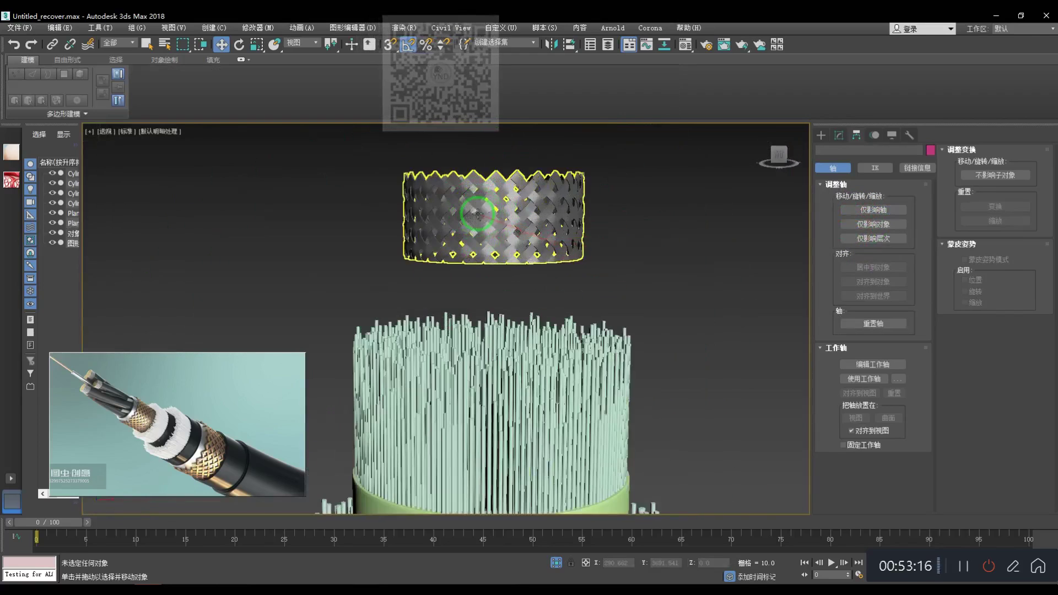
left_click(474, 219)
middle_click_drag(442, 272, 761, 179, "alt")
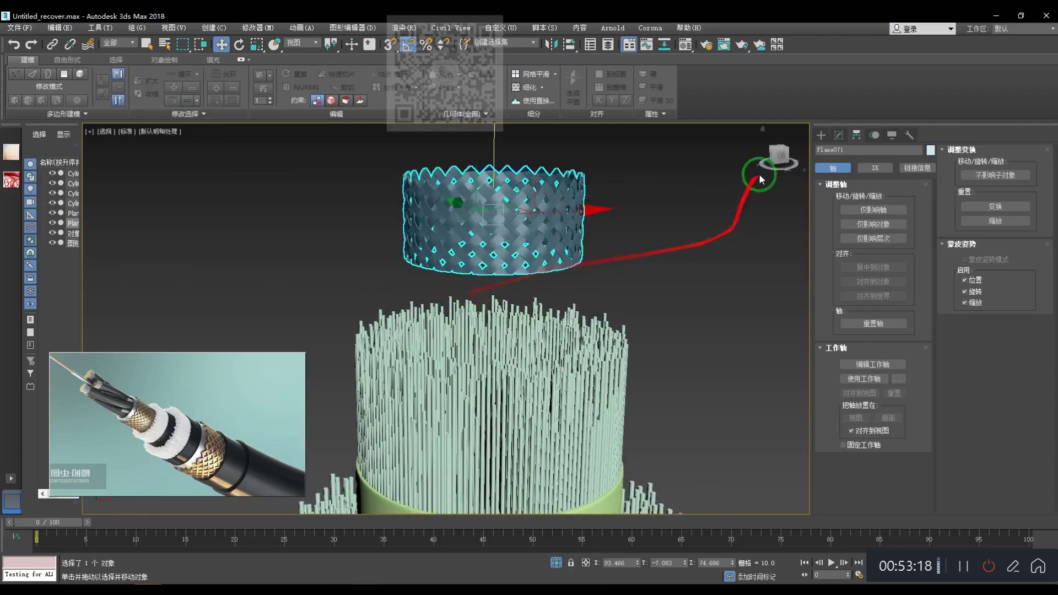
left_click(839, 136)
left_click(846, 167)
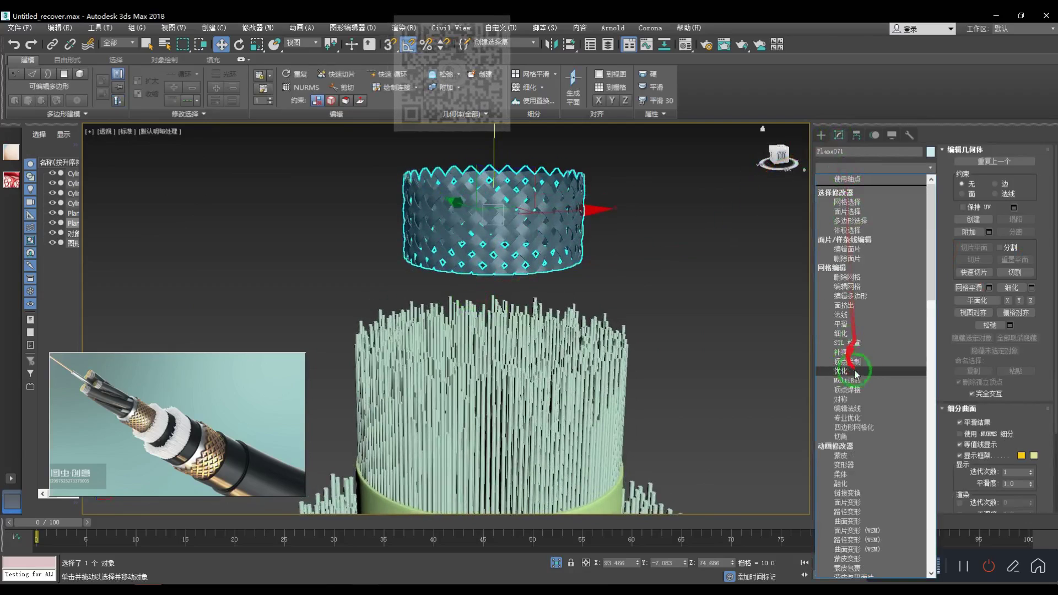
left_click(888, 397)
middle_click_drag(588, 304, 558, 305, "alt")
- Shift the Symmetry mirror plane vertically so the two woven halves join into a taller braid
key("1")
left_click_drag(492, 144, 498, 178)
scroll(484, 215, "up", 4)
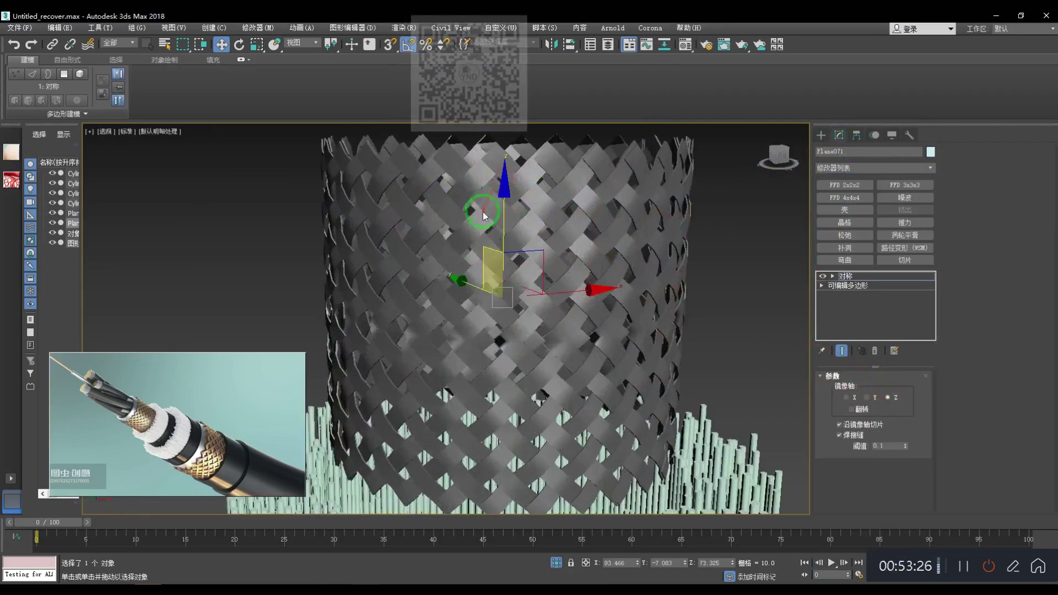
scroll(485, 215, "up", 4)
left_click_drag(510, 176, 509, 161)
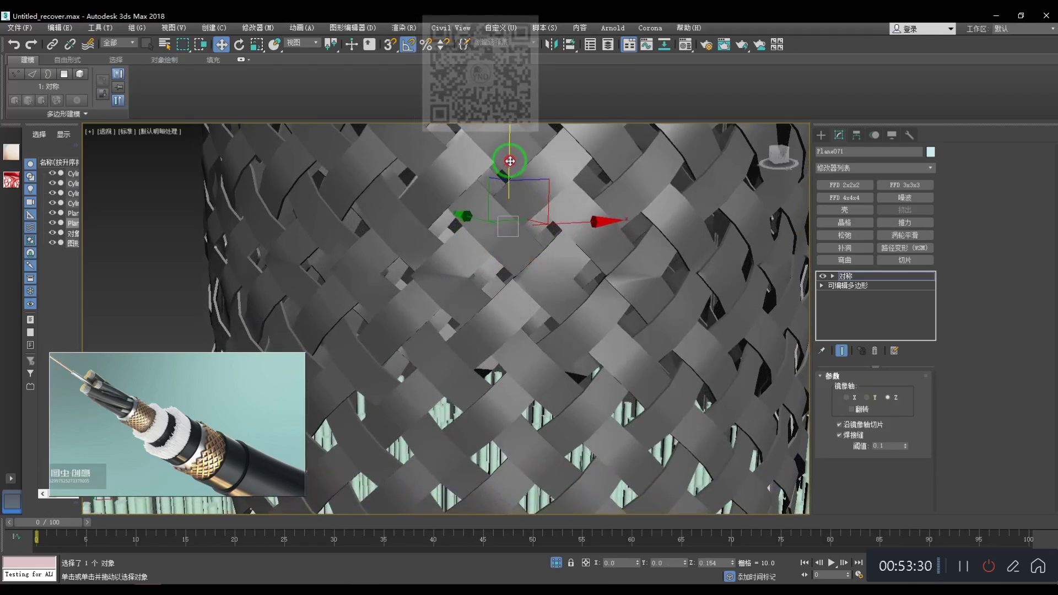
scroll(501, 177, "down", 5)
scroll(492, 191, "down", 5)
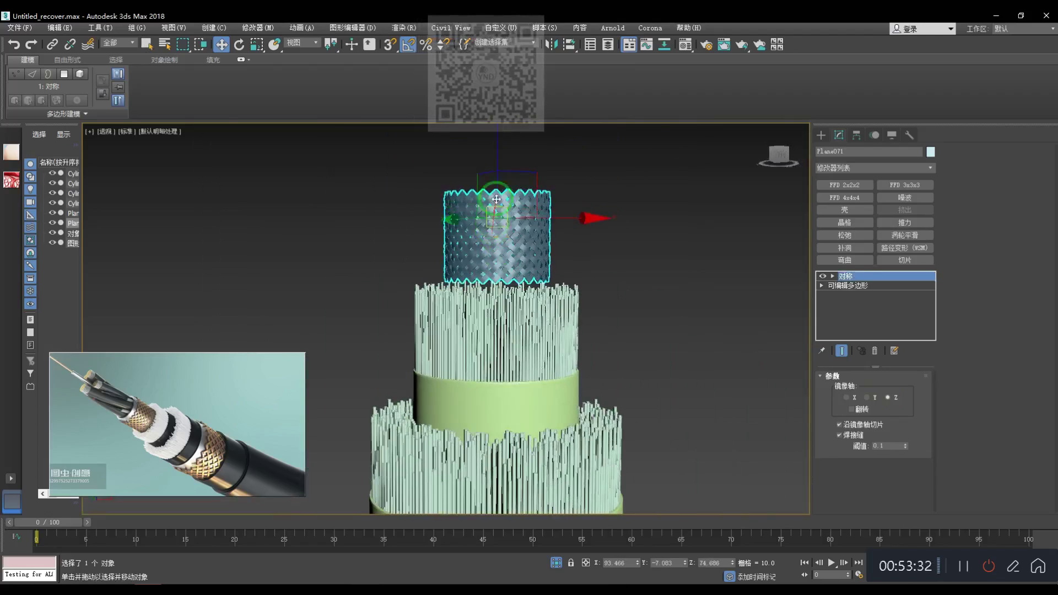
- Lower the taller braid so its base sinks slightly into the upper fibrous ring
left_click_drag(495, 154, 494, 177)
left_click(605, 189)
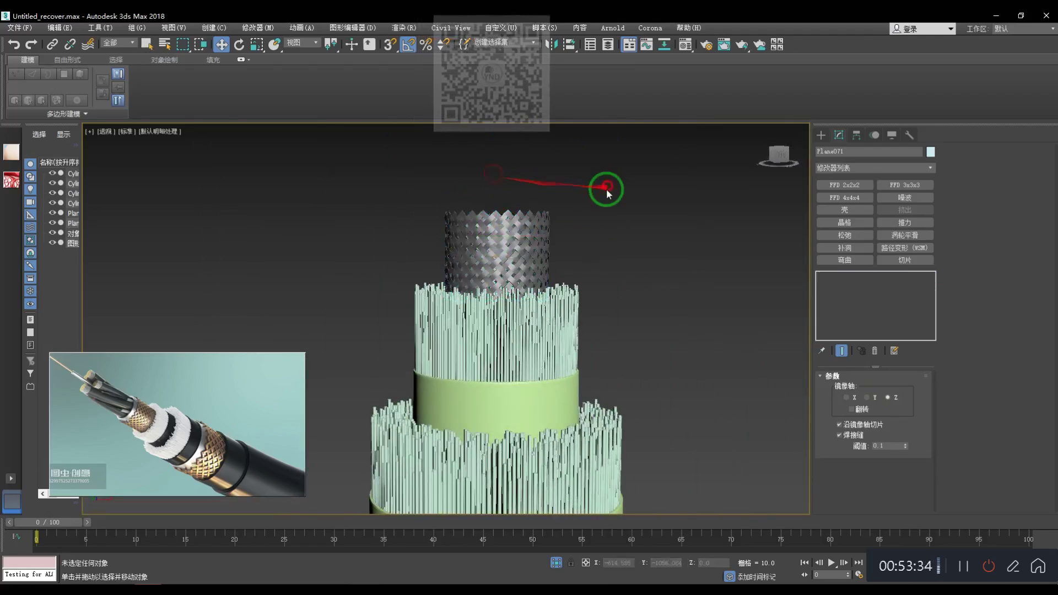
left_click(521, 236)
middle_click_drag(506, 249, 510, 289, "alt")
scroll(476, 270, "down", 3)
left_click(583, 290)
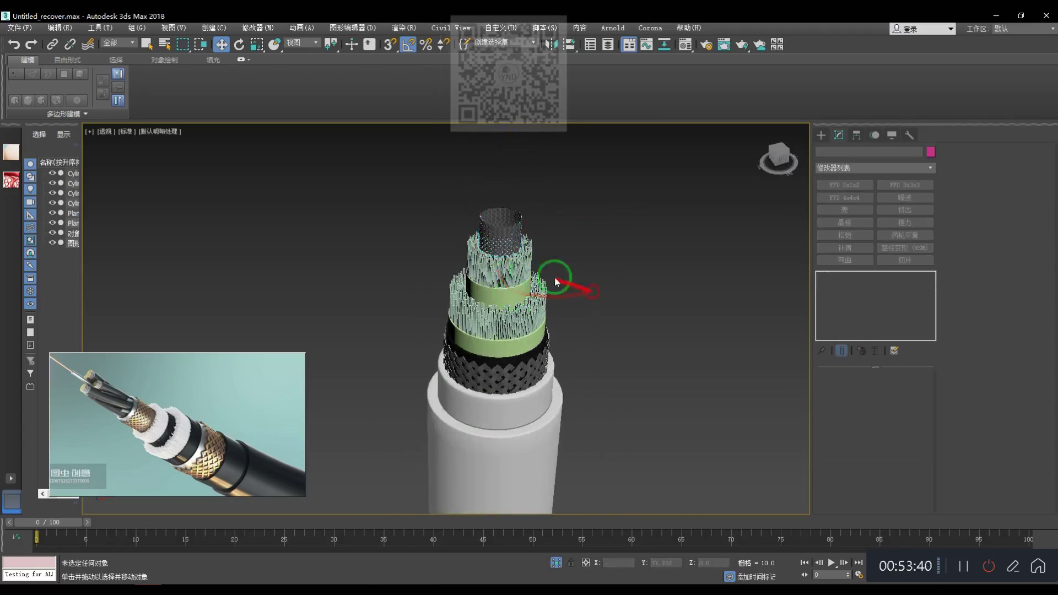
- Add a second Symmetry modifier on the Z axis to the braid and place its mirror plane near the base to lengthen it
scroll(498, 240, "up", 5)
left_click(498, 239)
scroll(497, 238, "down", 2)
middle_click_drag(498, 238, 524, 268)
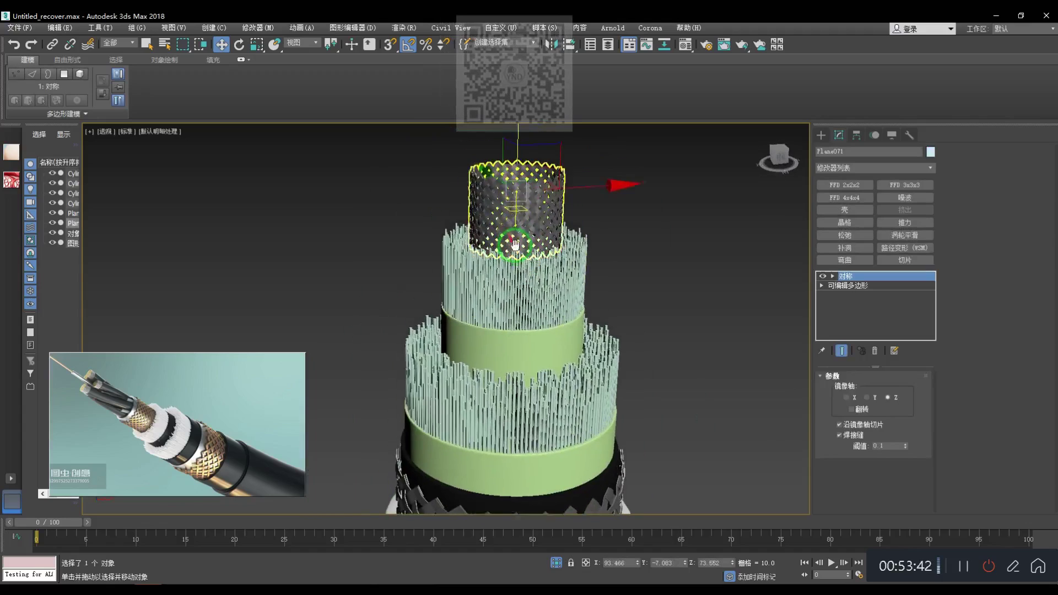
left_click(847, 168)
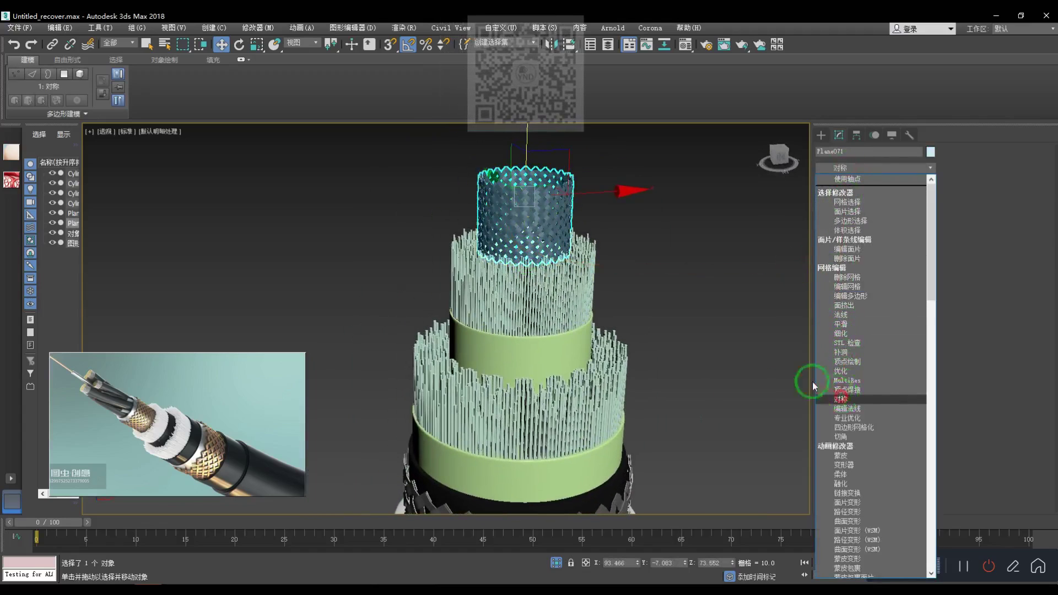
left_click(841, 399)
left_click(539, 194)
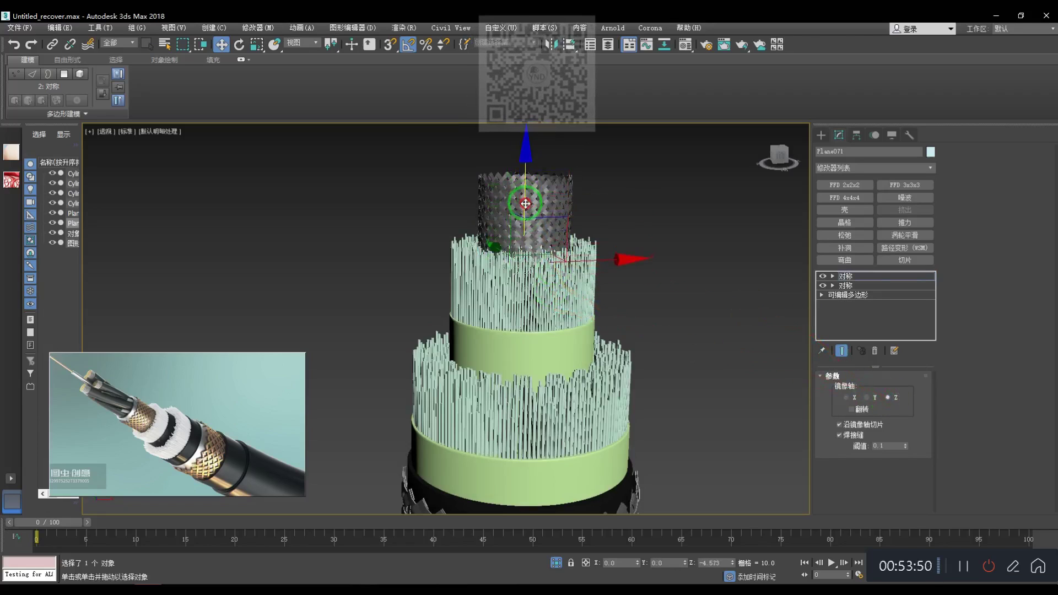
scroll(521, 219, "up", 5)
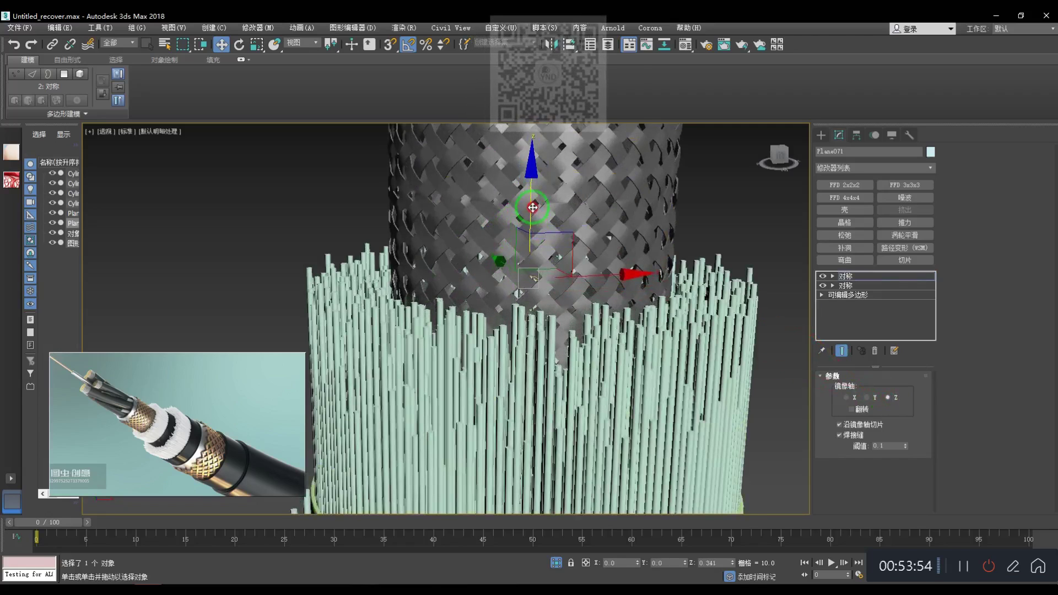
scroll(533, 207, "down", 4)
scroll(578, 200, "down", 2)
left_click(584, 199)
left_click_drag(584, 200, 585, 196)
- Examine the stacked cable layers from several angles, checking the green inner cylinders and their edged faces
left_click(704, 227)
scroll(618, 241, "down", 3)
middle_click_drag(579, 240, 570, 253, "alt")
scroll(552, 256, "up", 3)
scroll(552, 255, "down", 4)
left_click(560, 416)
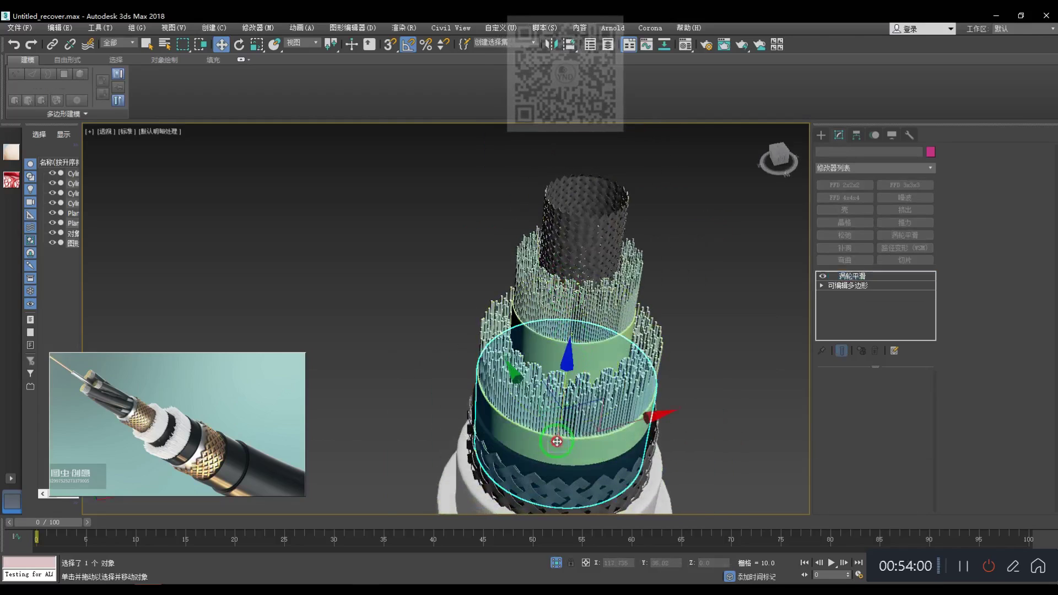
middle_click_drag(583, 358, 580, 325, "alt")
scroll(581, 362, "down", 3)
middle_click_drag(579, 368, 608, 380, "alt")
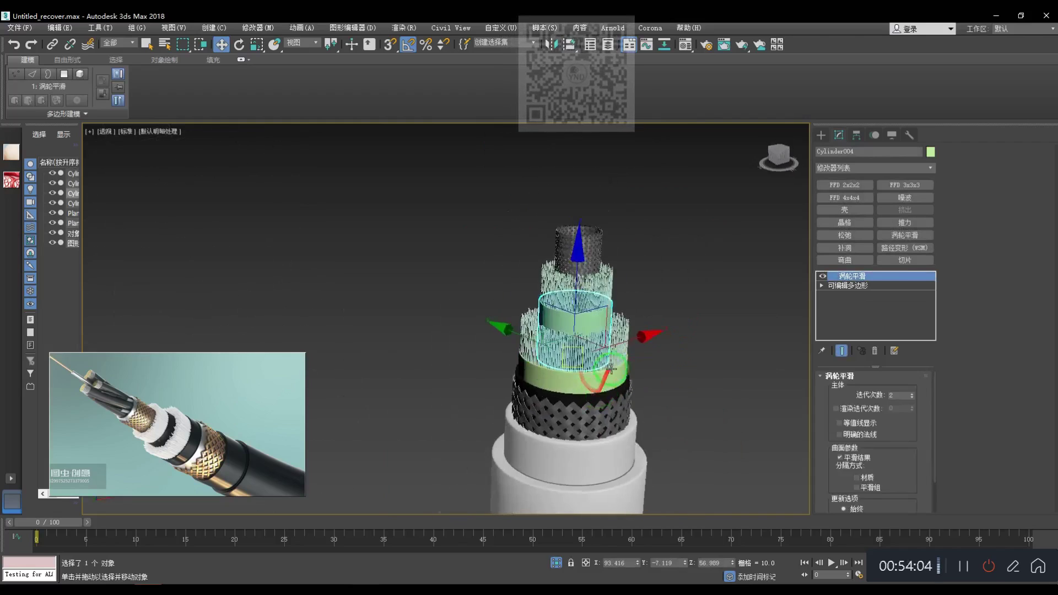
scroll(609, 384, "up", 4)
key("F4")
left_click(610, 392)
scroll(671, 314, "down", 6)
middle_click_drag(698, 274, 633, 334, "alt")
- Draw a tube centred on the cable's axis in the top view, with radii of about 4.9 and 4.32 and a height of about 0.72
key("t")
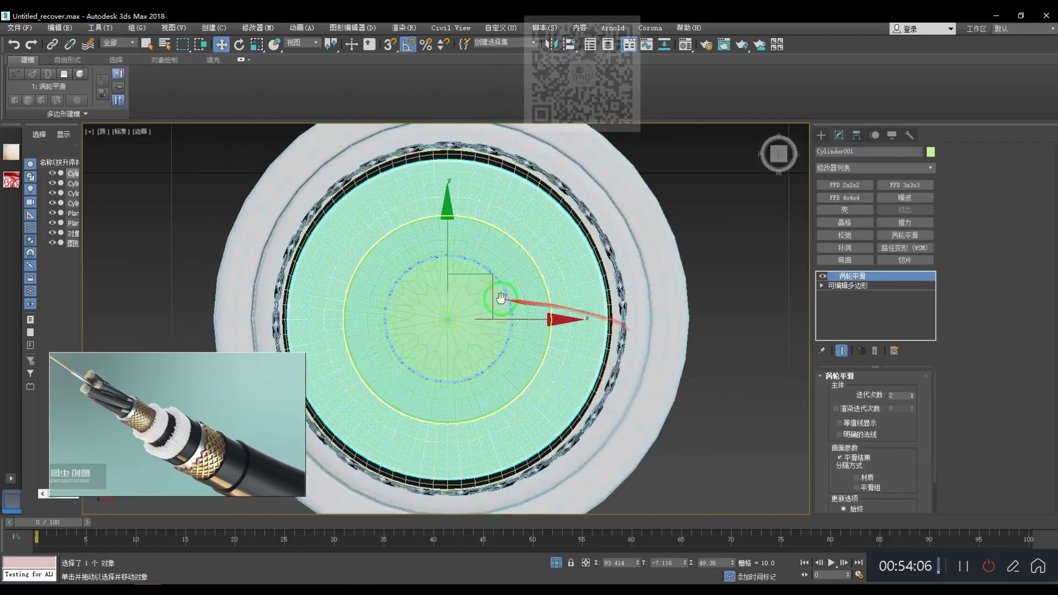
left_click(821, 135)
left_click(830, 167)
left_click(821, 176)
left_click(895, 227)
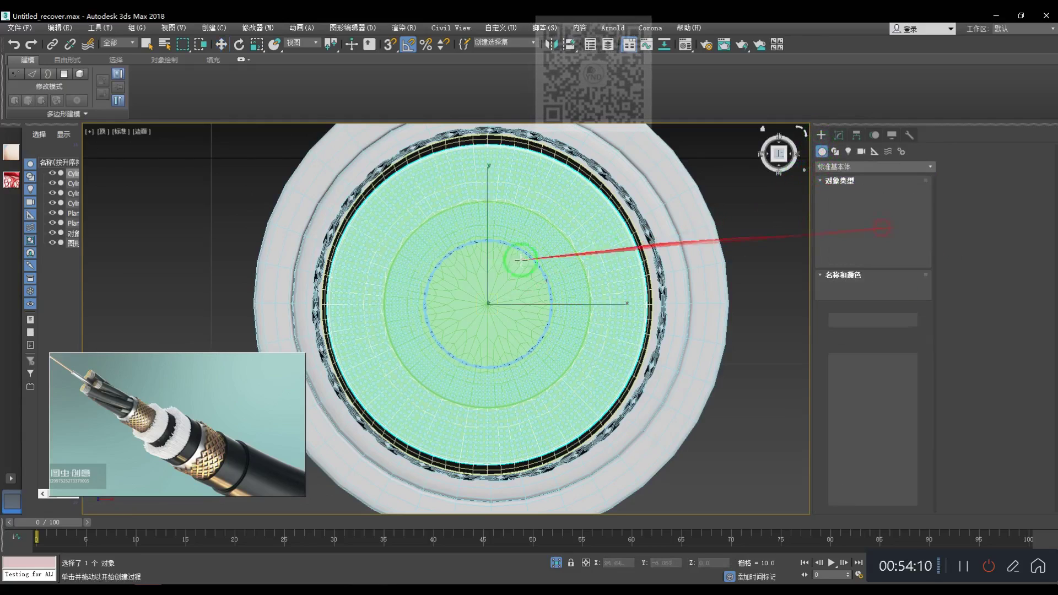
left_click_drag(489, 305, 512, 346)
left_click_drag(534, 393, 535, 393)
left_click(529, 383)
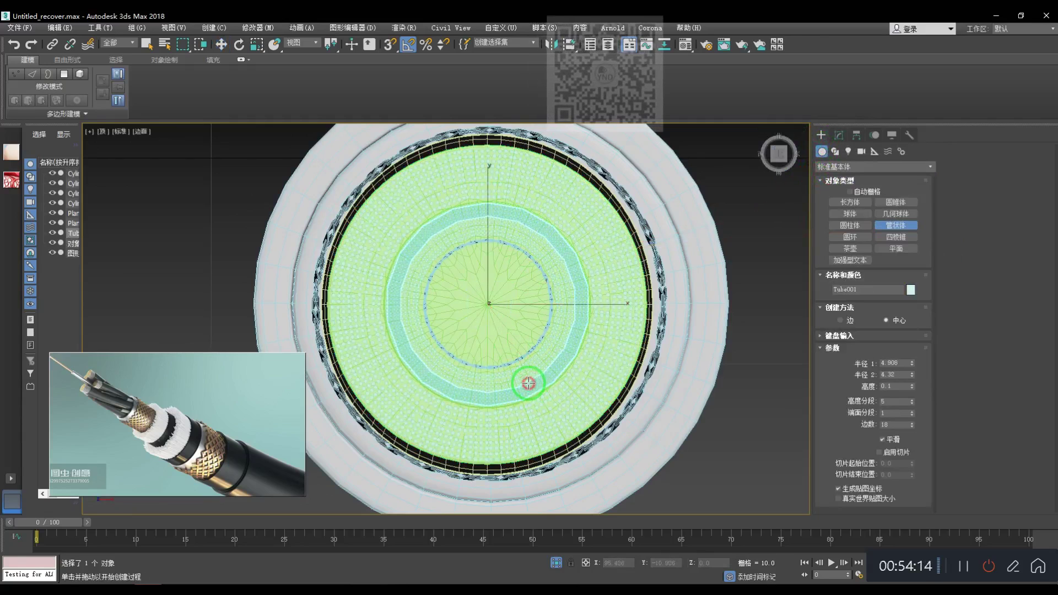
- Raise the new tube vertically until it sits above the top of the braid
key("w")
key("f")
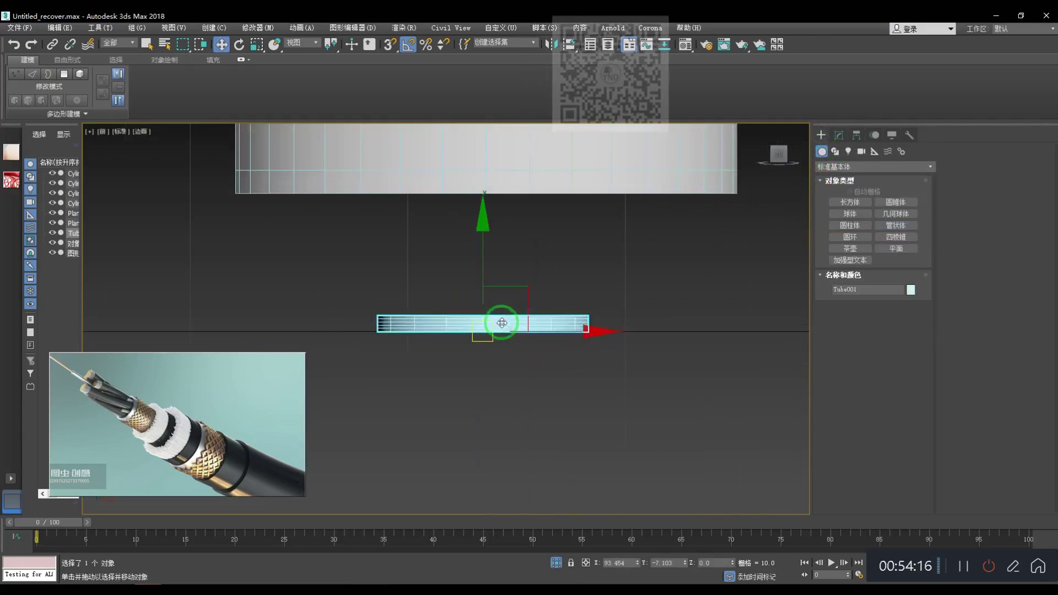
scroll(501, 319, "down", 5)
left_click_drag(485, 323, 501, 217)
key("z")
scroll(479, 272, "down", 3)
scroll(472, 286, "up", 4)
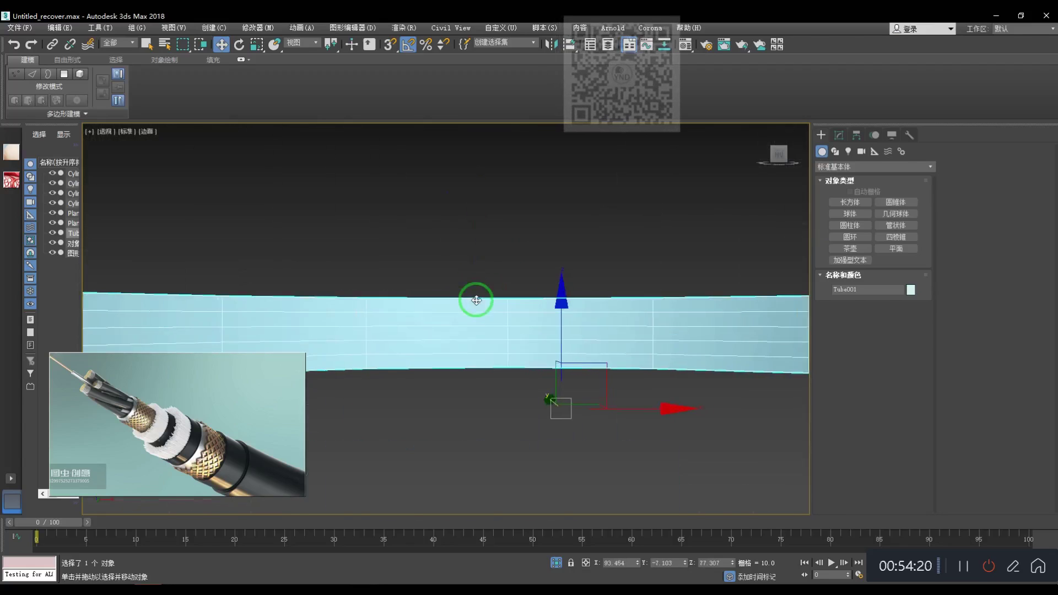
key("p")
scroll(553, 370, "down", 3)
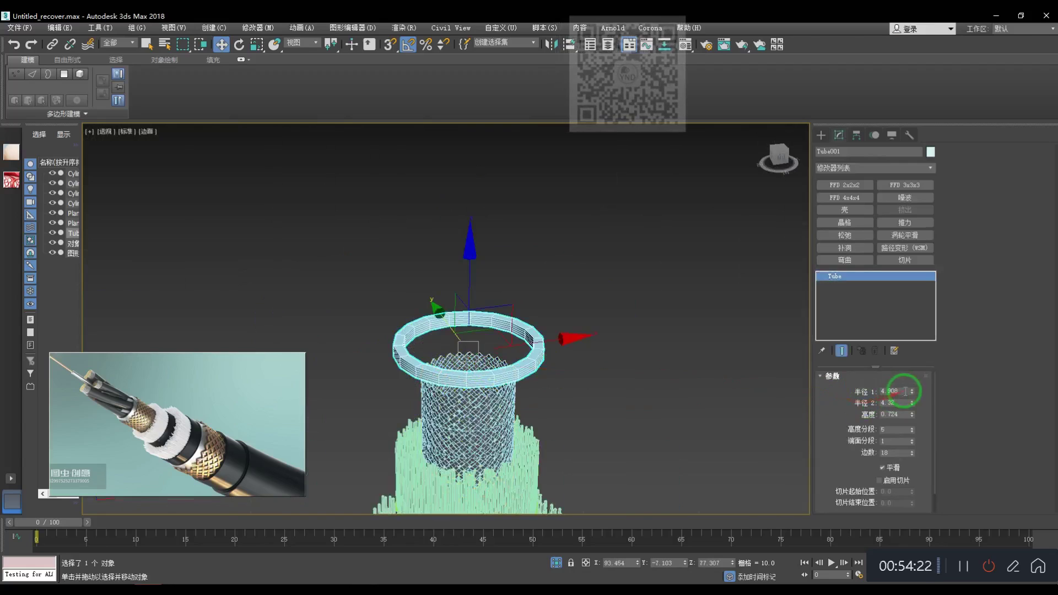
- Set the tube's radius 1 to 3.092 and radius 2 to 2.16 to match the braid's width
left_click_drag(913, 393, 915, 433)
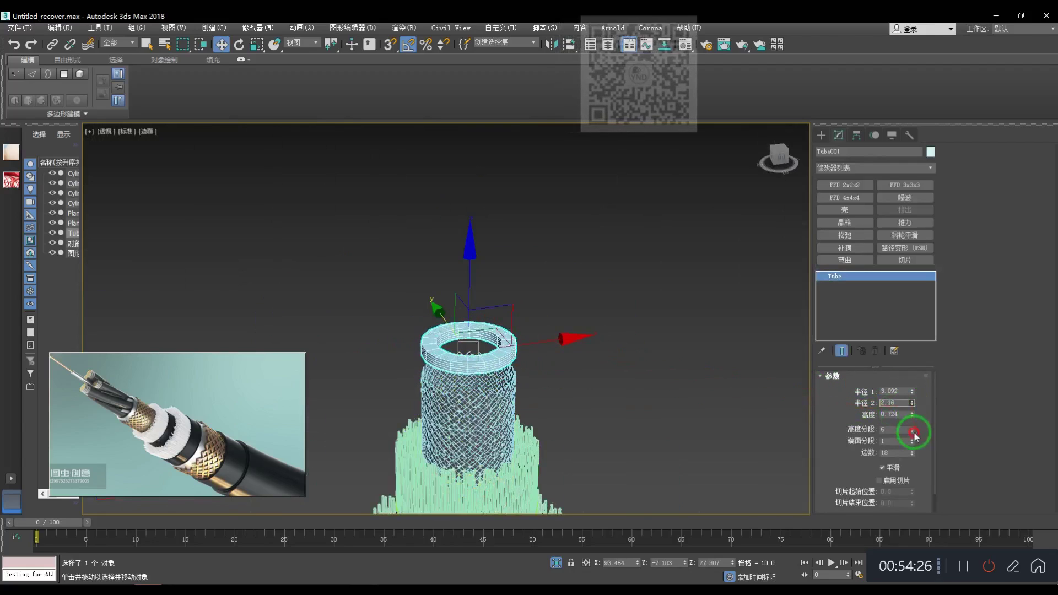
key("t")
scroll(538, 349, "down", 3)
scroll(543, 353, "up", 2)
key("f")
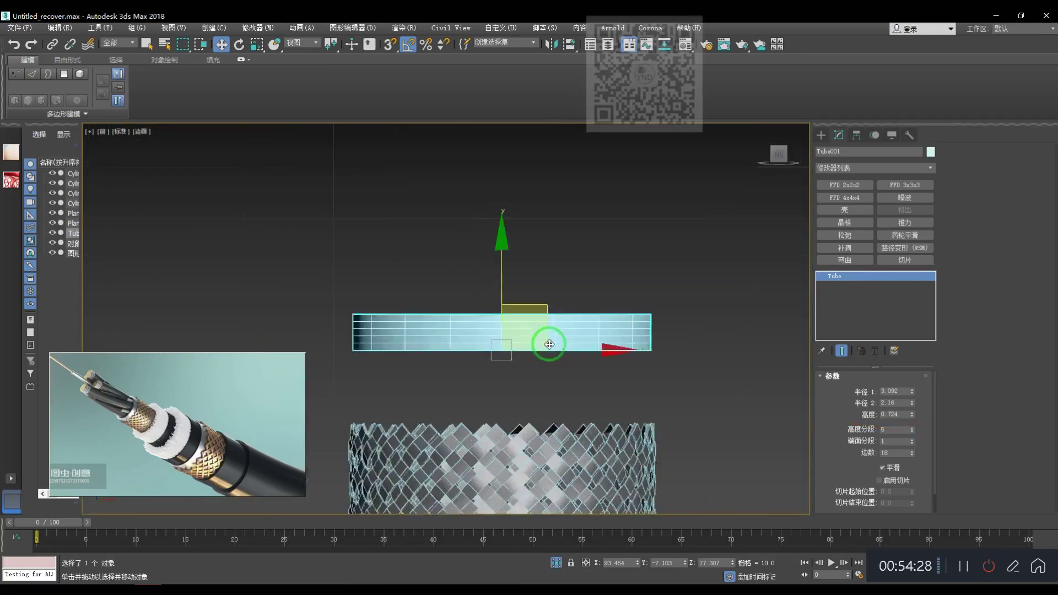
- Lower the tube to the braid's upper end and reduce its radius 1 to 2.845 so it fits inside
scroll(549, 344, "down", 2)
left_click_drag(517, 285, 507, 498)
scroll(507, 495, "down", 2)
middle_click_drag(506, 490, 522, 319)
scroll(527, 355, "up", 2)
left_click_drag(542, 334, 570, 181)
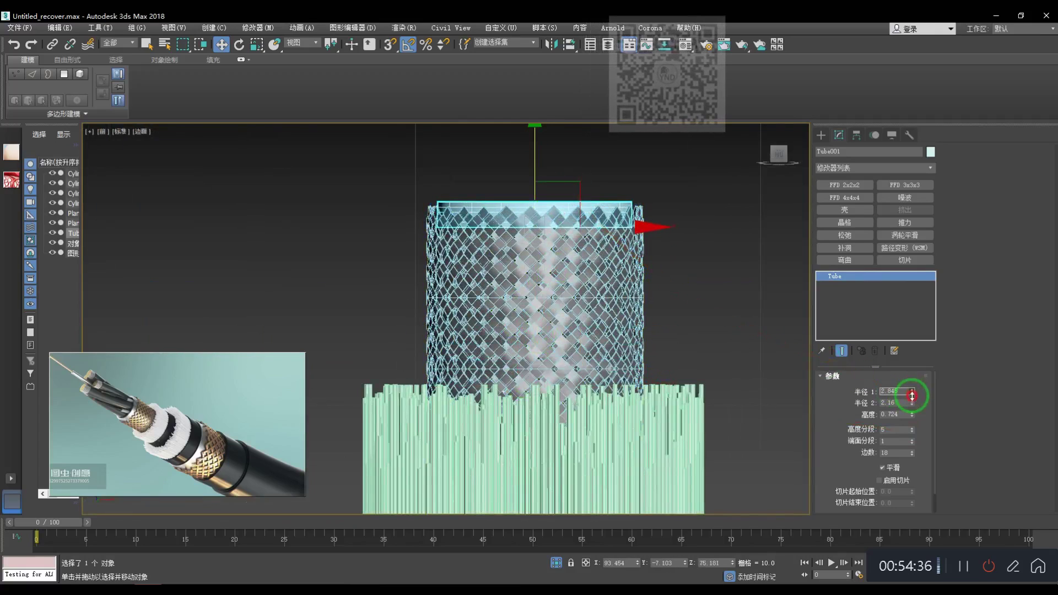
- Move the tube down to the braid's base and set its height segments to 1 and height to 6.824
left_click_drag(534, 160, 758, 376)
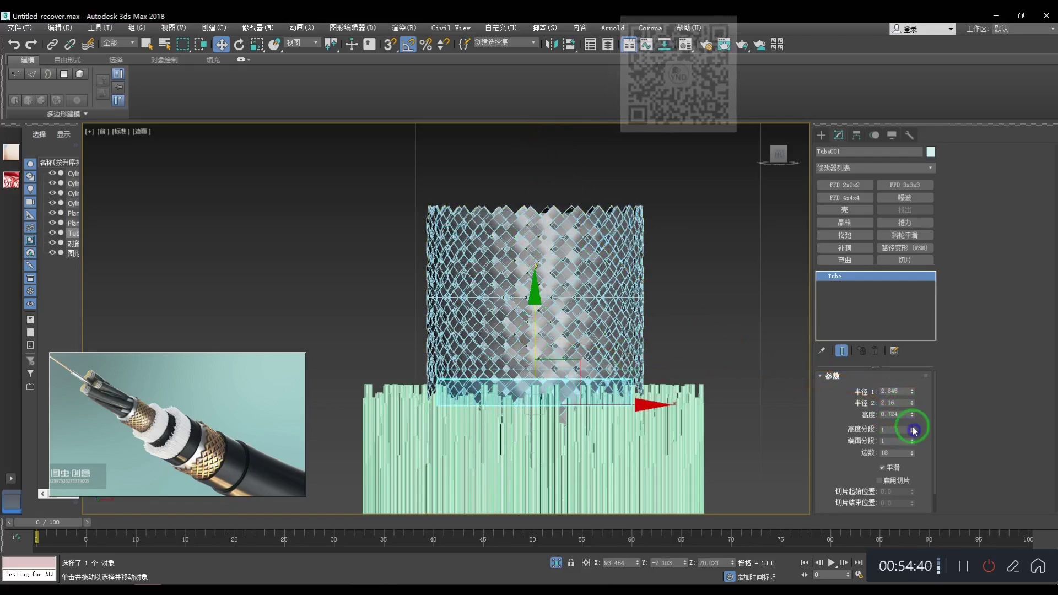
left_click_drag(911, 416, 883, 82)
scroll(664, 207, "down", 2)
key("p")
scroll(557, 239, "down", 2)
middle_click_drag(543, 248, 495, 261, "alt")
scroll(487, 305, "down", 3)
- Convert the tube to an editable poly and select the inner and outer rim edge loops at both ends
right_click(494, 261)
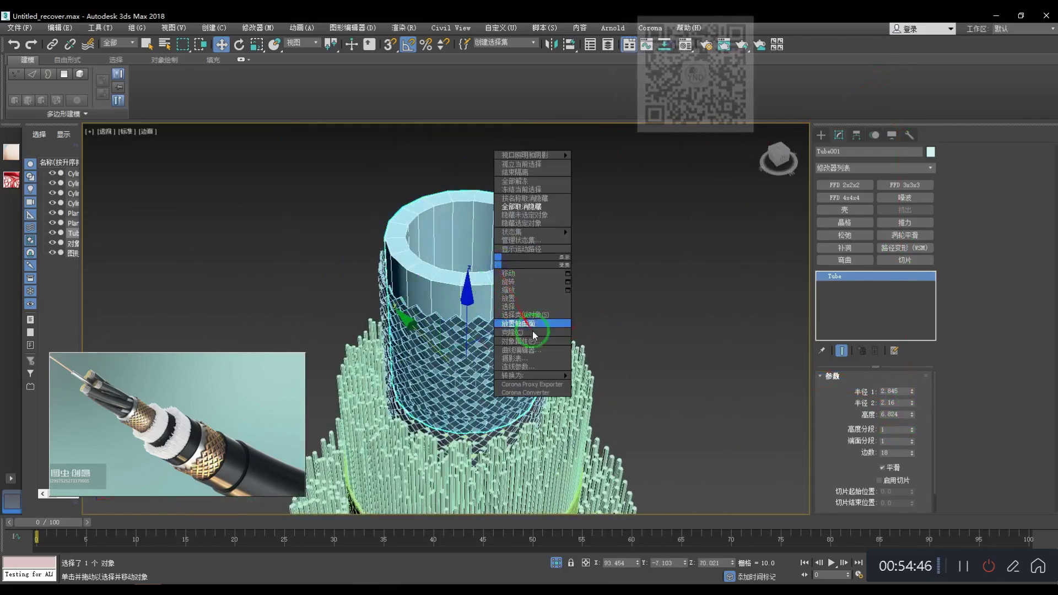
left_click(604, 380)
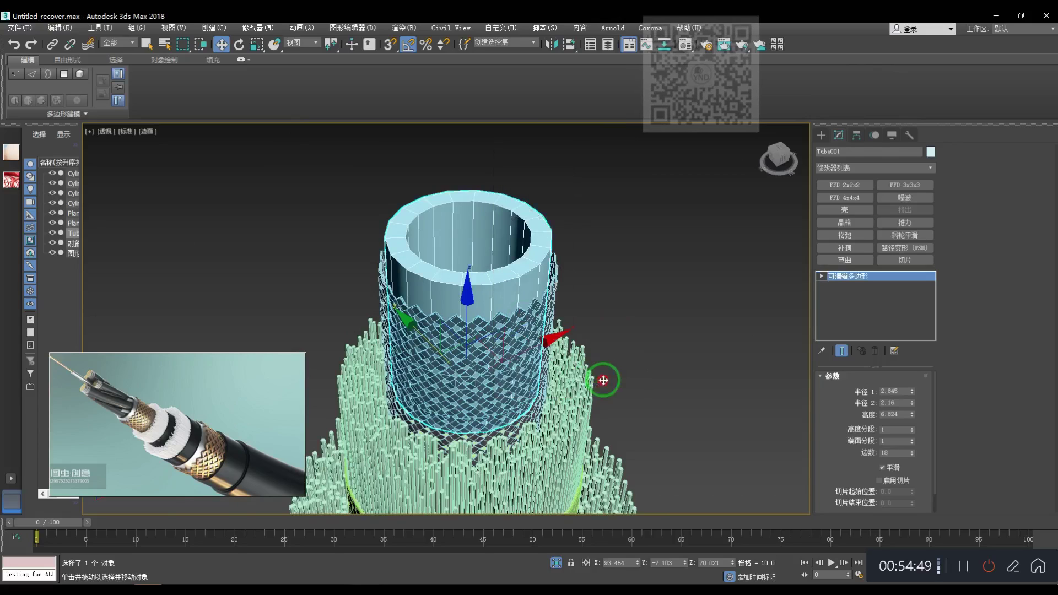
key("2")
scroll(500, 286, "up", 2)
double_click(499, 283)
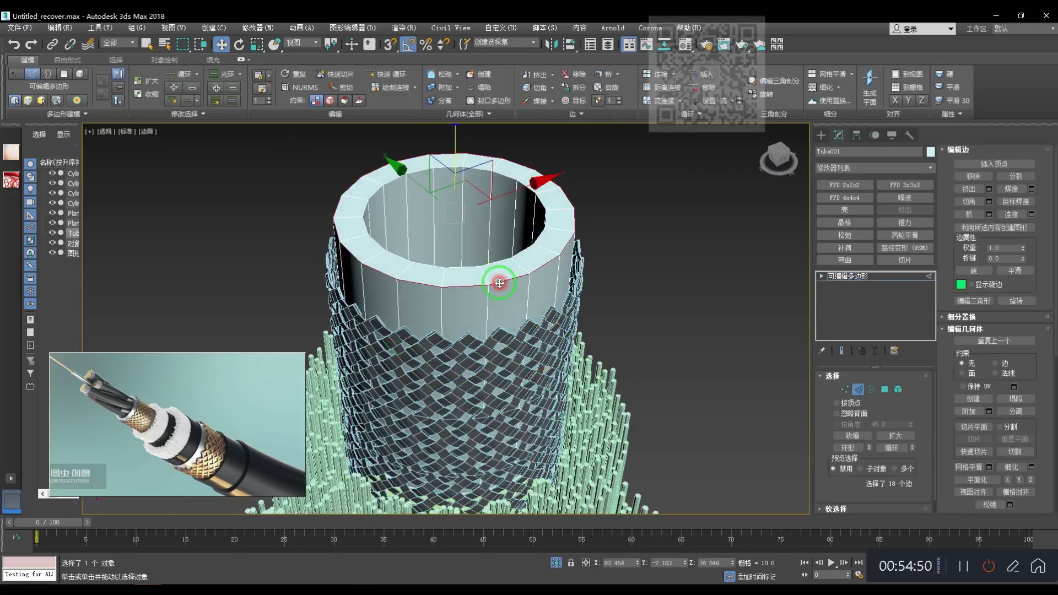
key("alt+r")
- Chamfer the tube's selected rim edges by 0.05 with 2 segments and leave edge editing
right_click(579, 230)
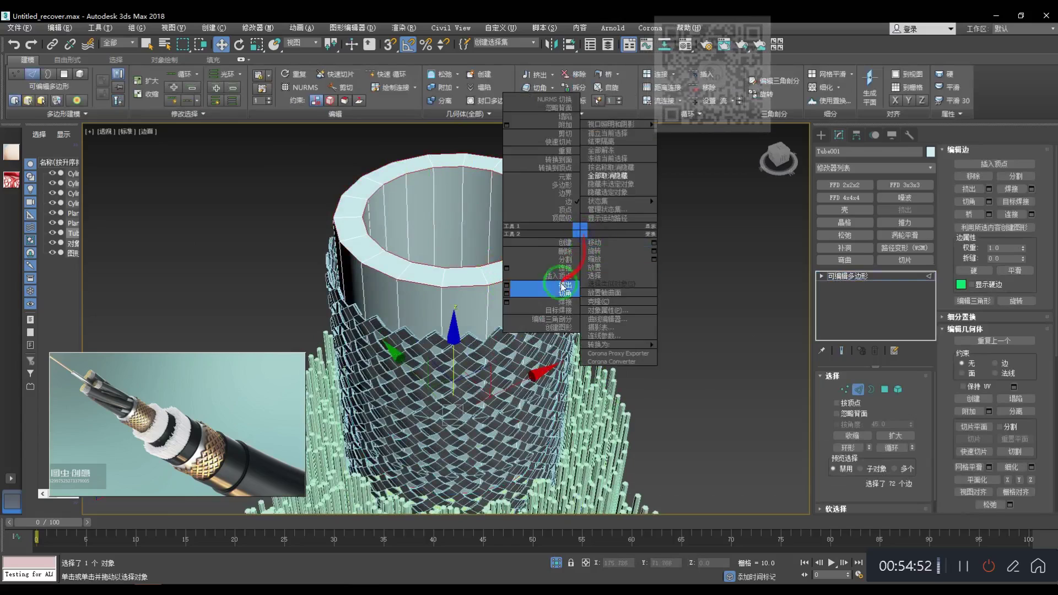
left_click(506, 295)
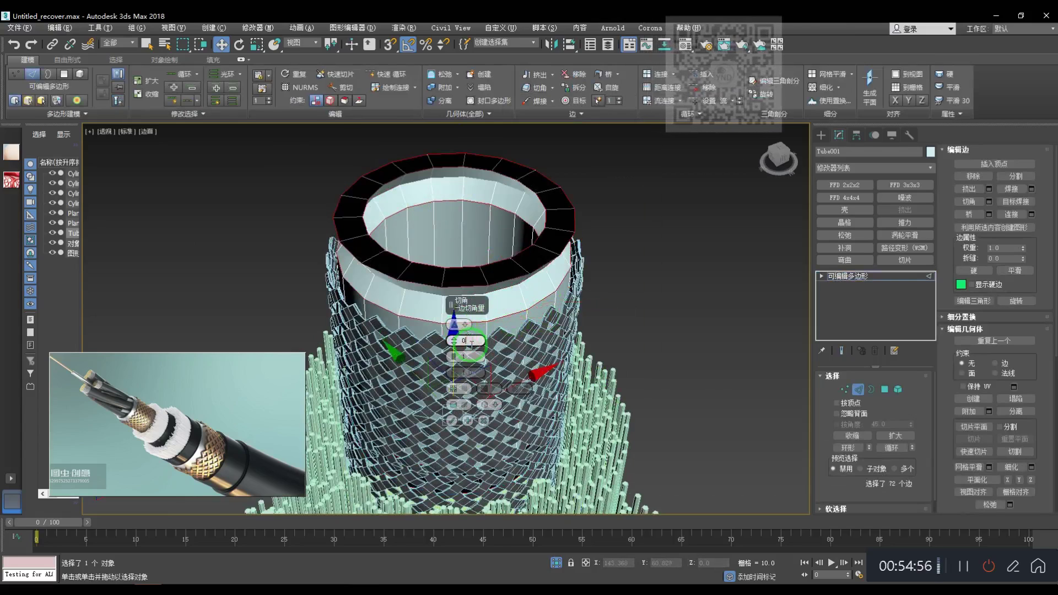
type("0.05")
key("Return")
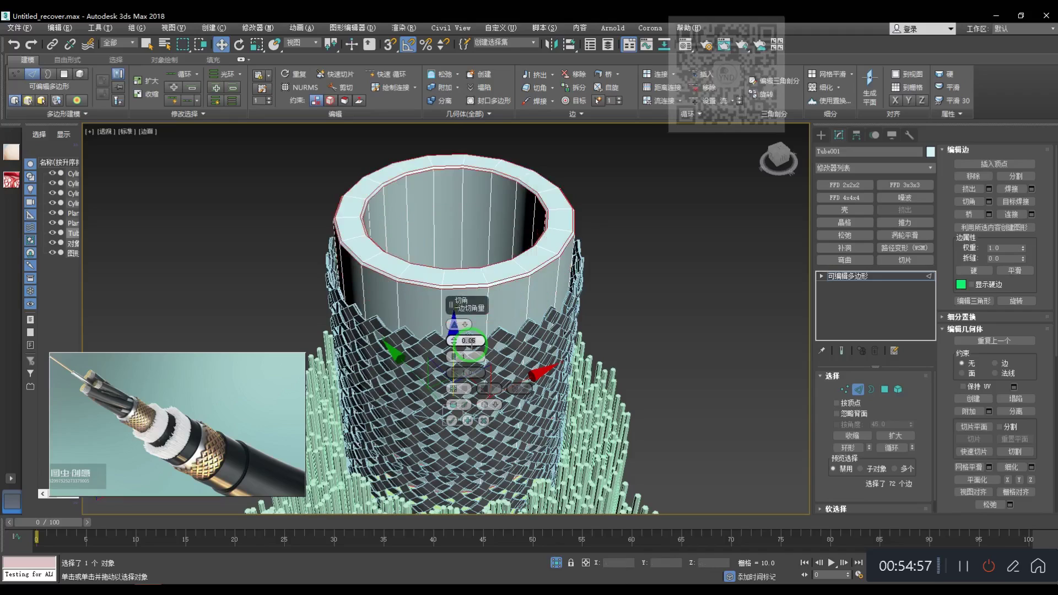
left_click(474, 357)
type("2")
key("Return")
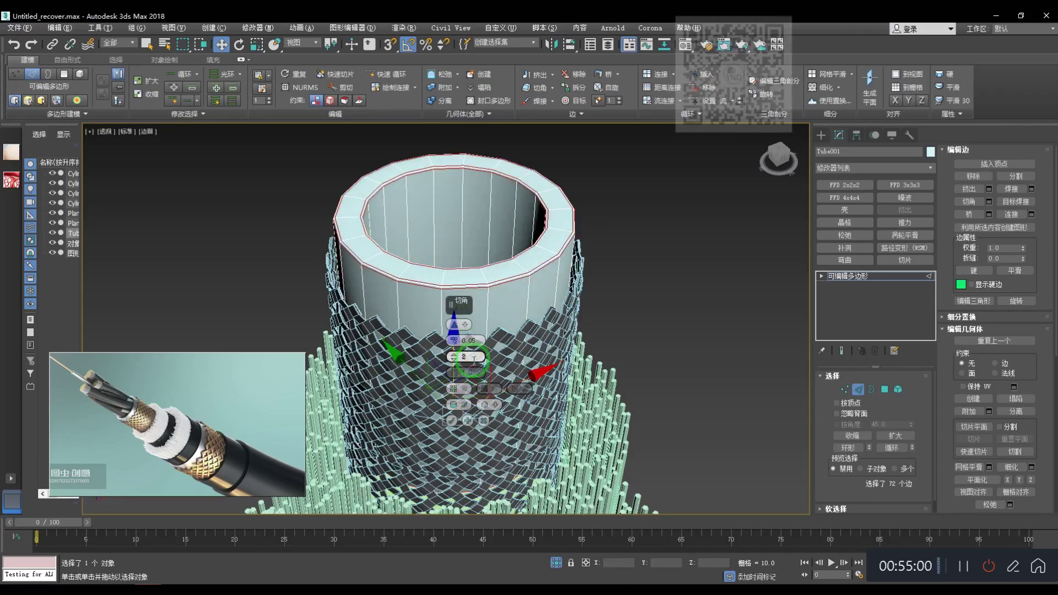
left_click(459, 421)
left_click(877, 277)
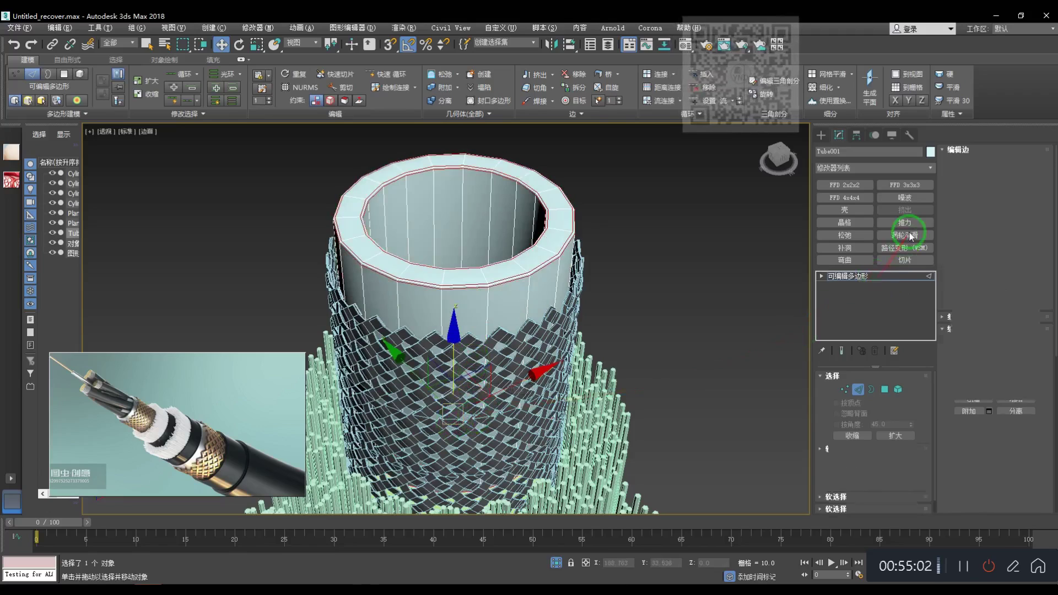
- Apply TurboSmooth to the tube and increase its smoothing iterations, with edge display turned off
left_click(905, 235)
left_click(756, 282)
key("F4")
scroll(527, 316, "down", 4)
left_click(520, 313)
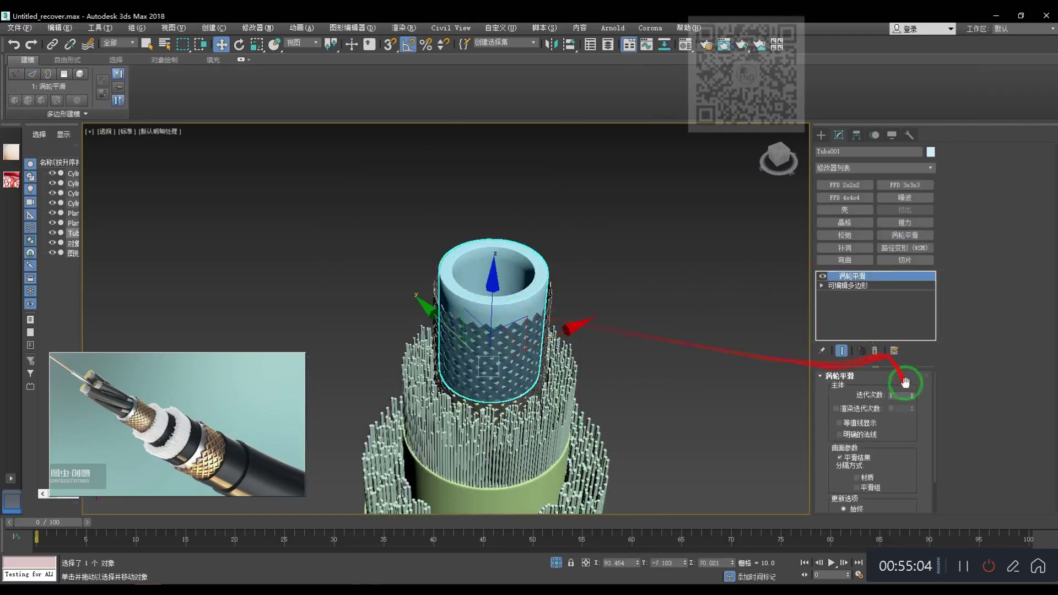
left_click(734, 366)
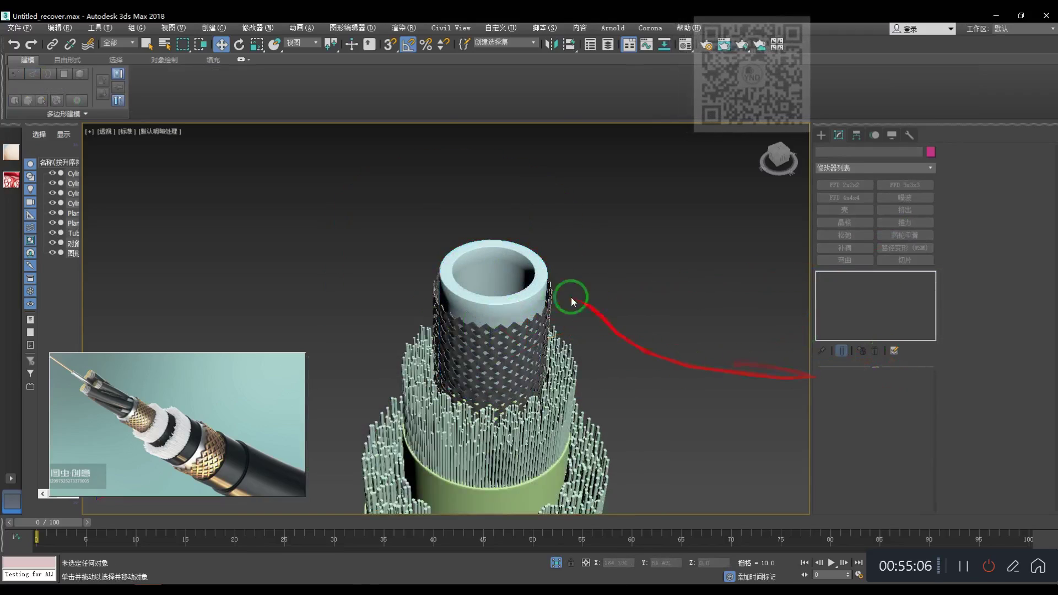
left_click(532, 291)
left_click(912, 392)
left_click(654, 349)
- Extend the black sleeve behind the outer braid by raising its upper row of vertices
scroll(612, 357, "down", 6)
middle_click_drag(578, 361, 542, 292, "alt")
scroll(540, 303, "down", 2)
scroll(549, 330, "up", 5)
middle_click_drag(597, 345, 578, 312)
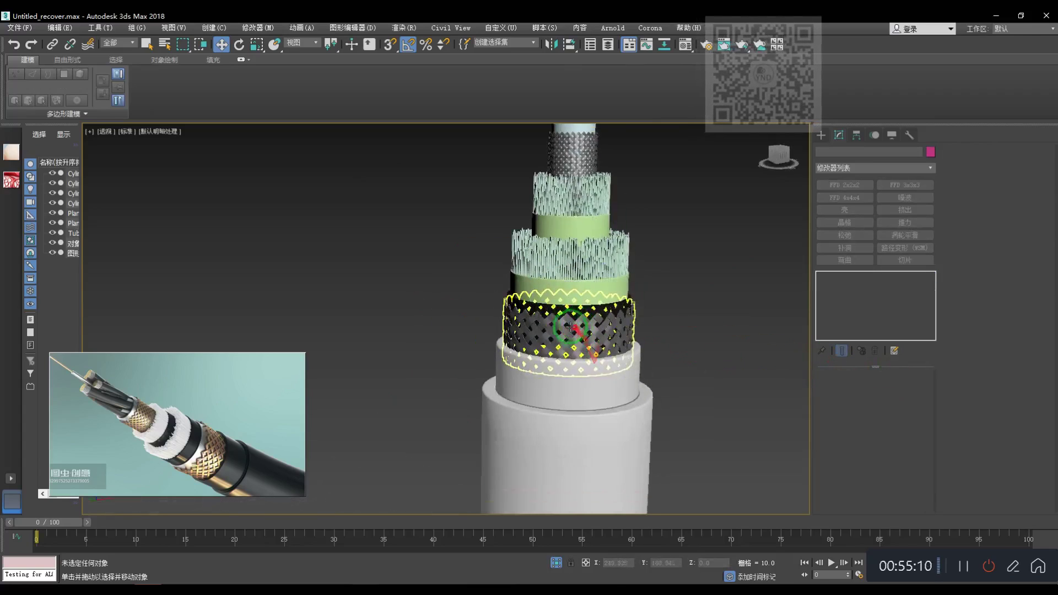
scroll(579, 312, "down", 3)
middle_click_drag(571, 378, 537, 299, "alt")
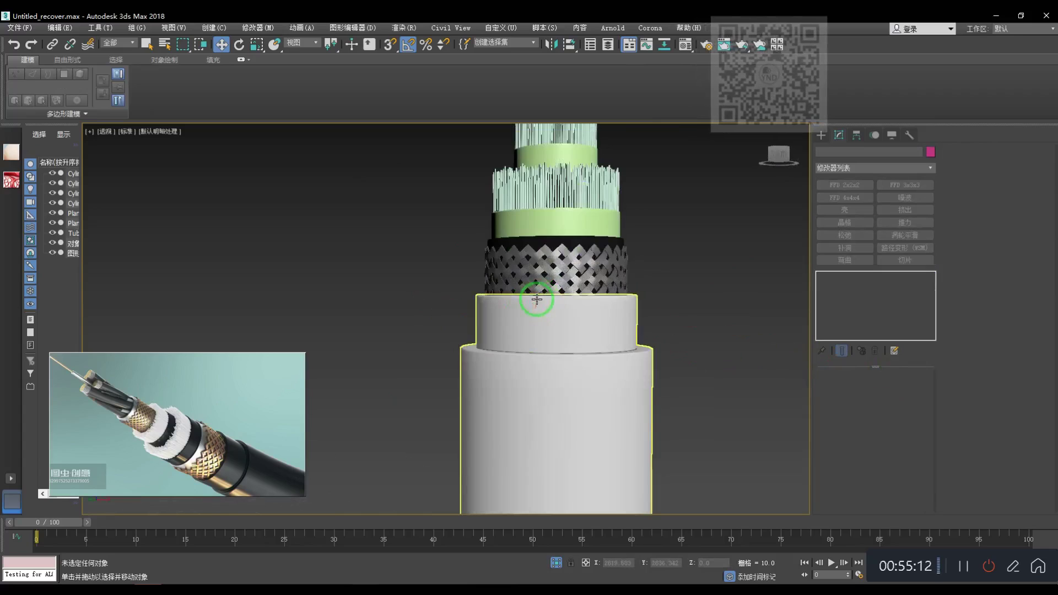
left_click(548, 237)
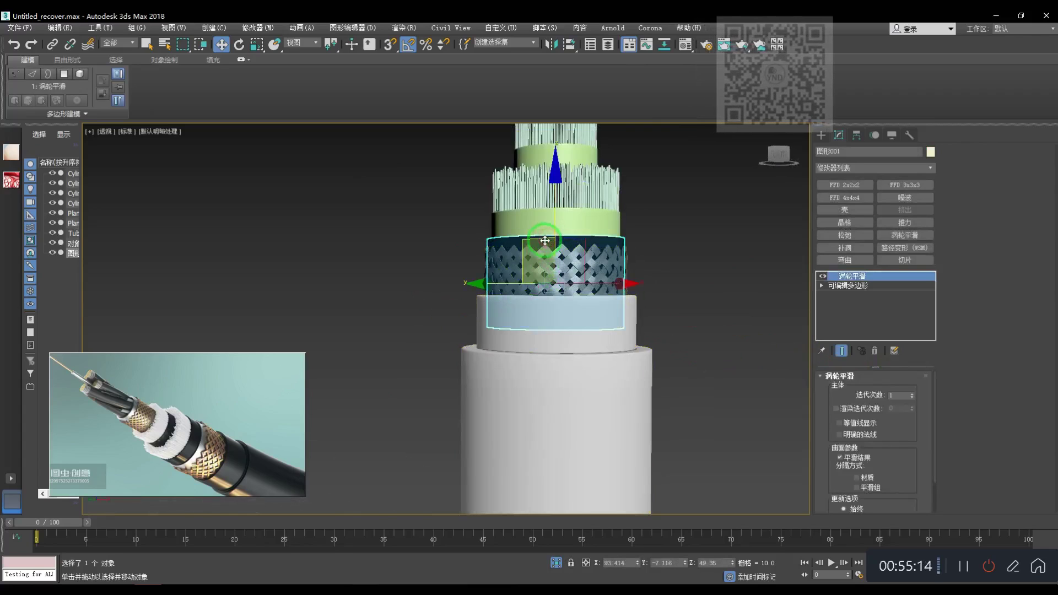
middle_click_drag(548, 238, 546, 295)
left_click(863, 289)
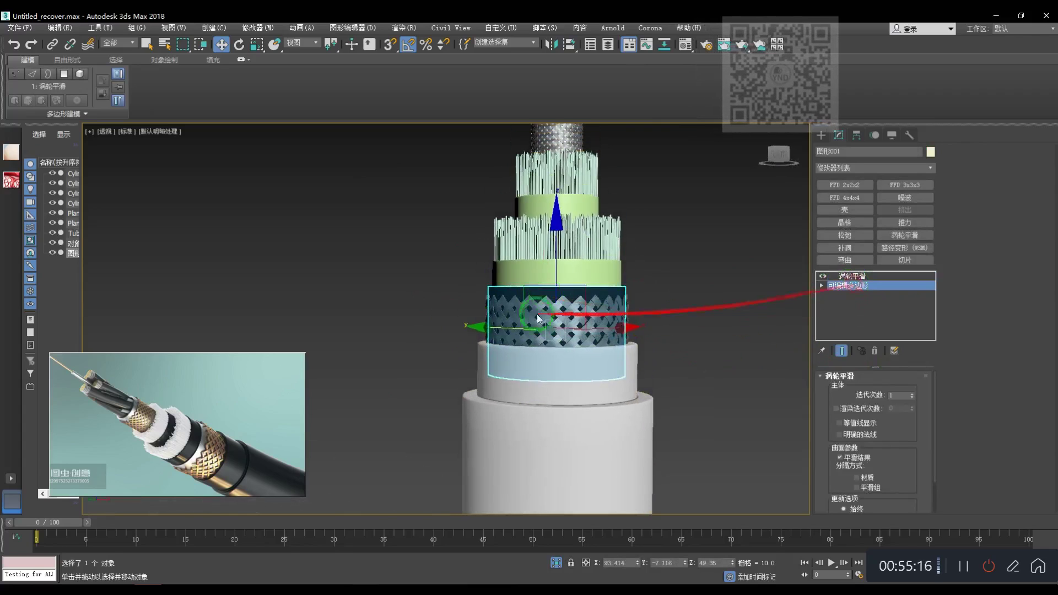
key("1")
left_click_drag(415, 269, 735, 318)
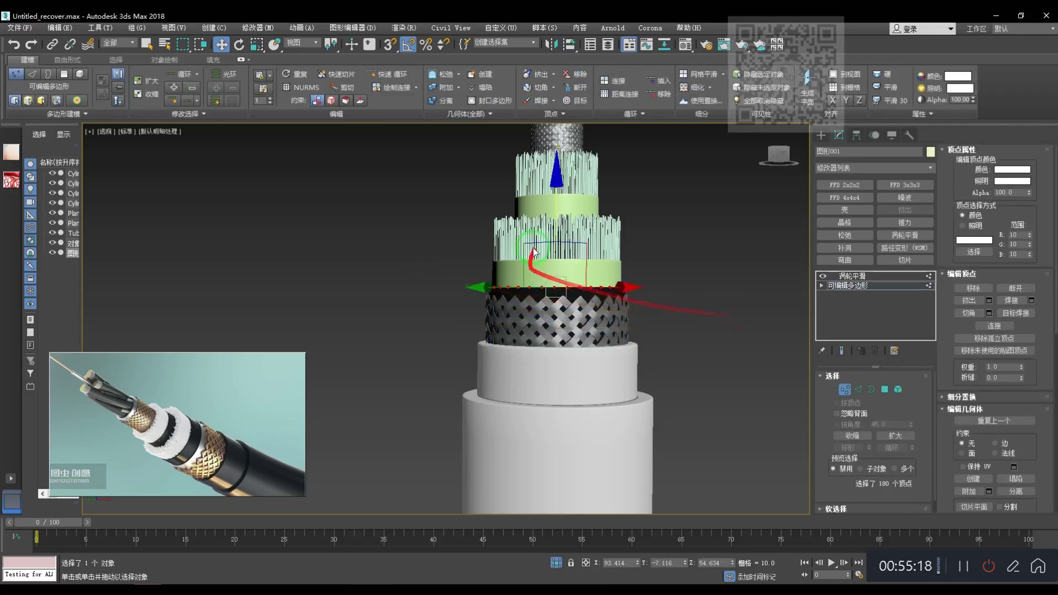
key("1")
scroll(484, 248, "down", 5)
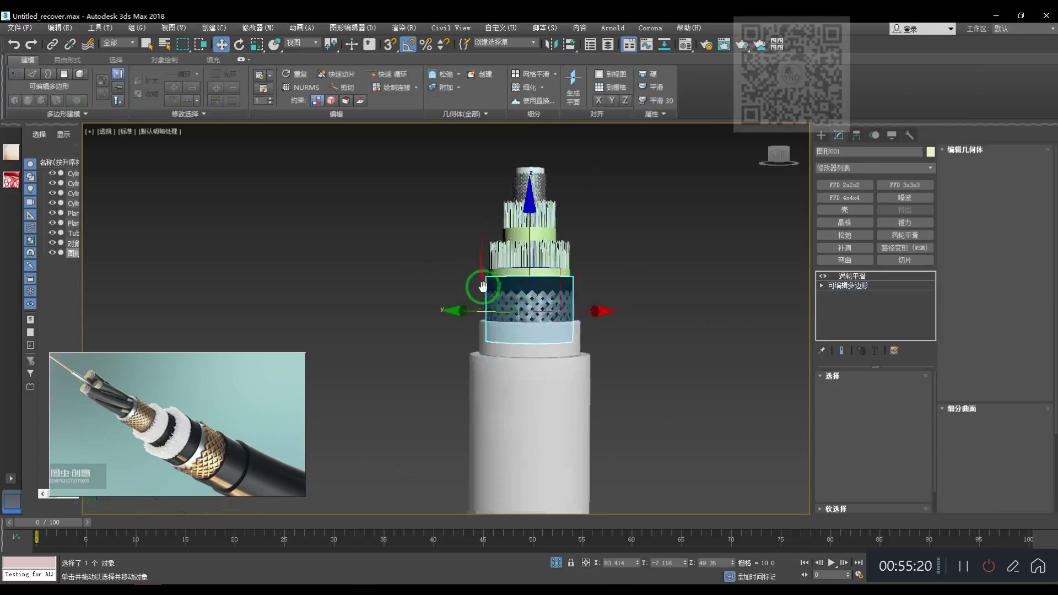
- Select the braid, sleeve and all layers above the grey cylinders and move them slightly upward together
left_click_drag(420, 218, 605, 311)
scroll(552, 308, "up", 5)
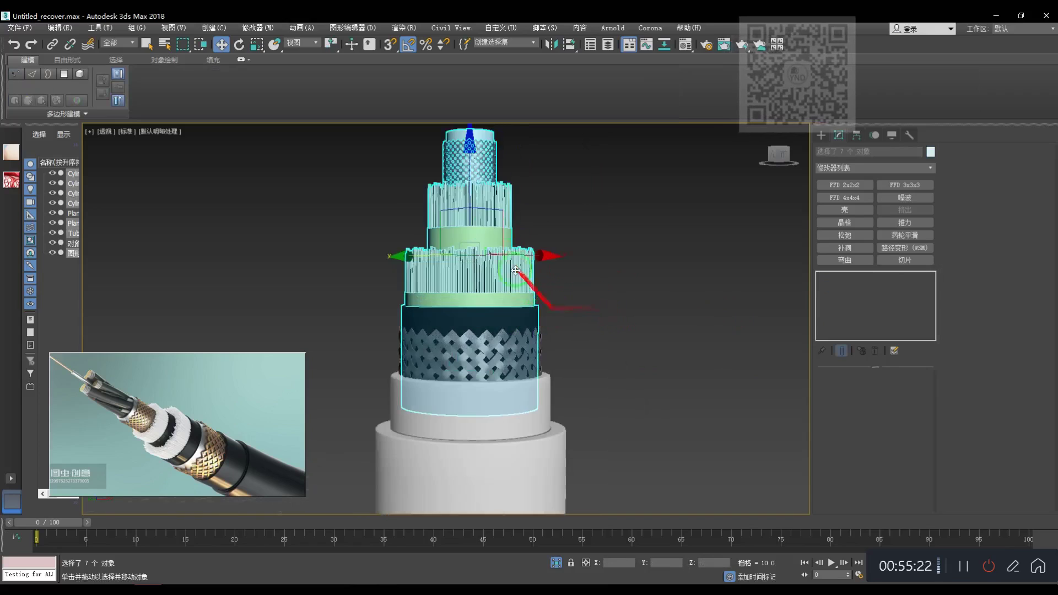
left_click_drag(473, 190, 472, 174)
left_click(616, 229)
- Examine the stacked cable layers from several angles and distances
scroll(563, 270, "down", 5)
middle_click_drag(557, 279, 536, 323, "alt")
key("z")
scroll(496, 336, "down", 4)
scroll(450, 326, "up", 3)
middle_click_drag(435, 326, 440, 321, "alt")
scroll(452, 281, "up", 5)
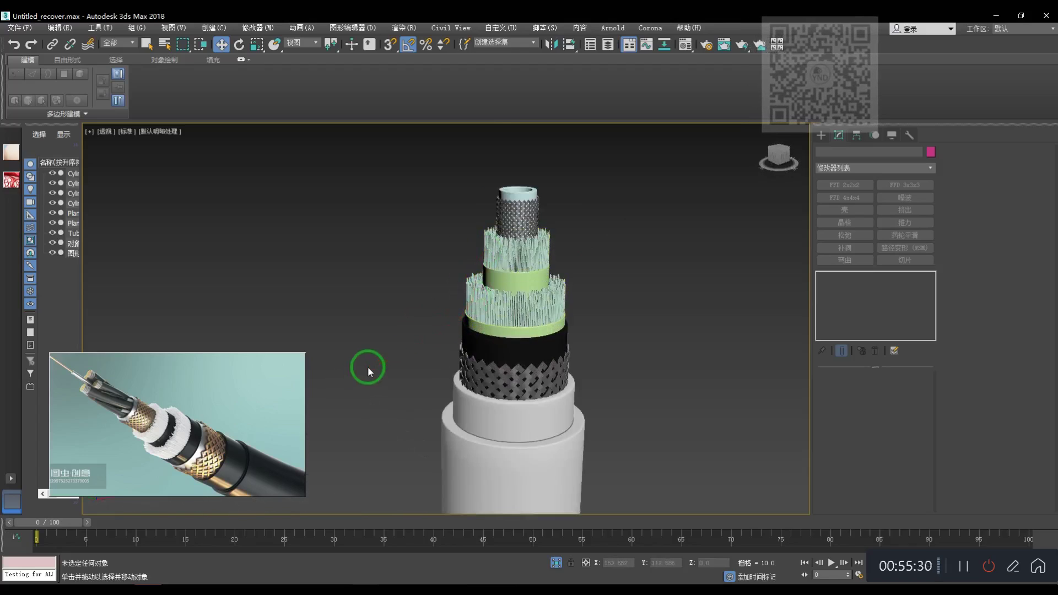
scroll(424, 334, "down", 3)
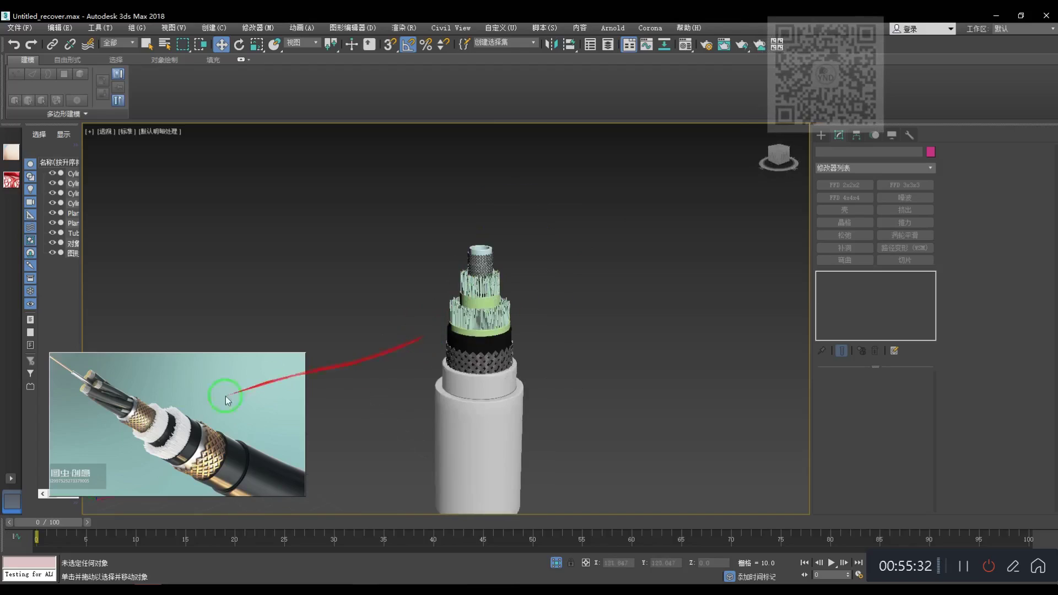
- Check the cable's core wires in the larger reference photo in the browser, move the floating reference image aside and return to 3ds Max
left_click_drag(135, 444, 273, 289)
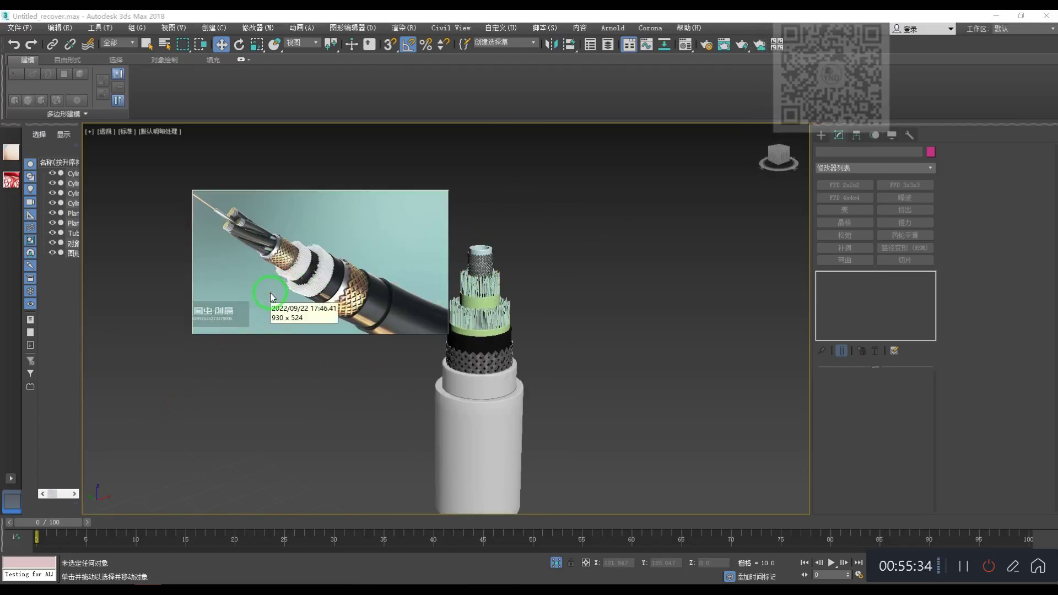
mouse_move(349, 589)
left_click(343, 551)
left_click_drag(400, 274, 247, 295)
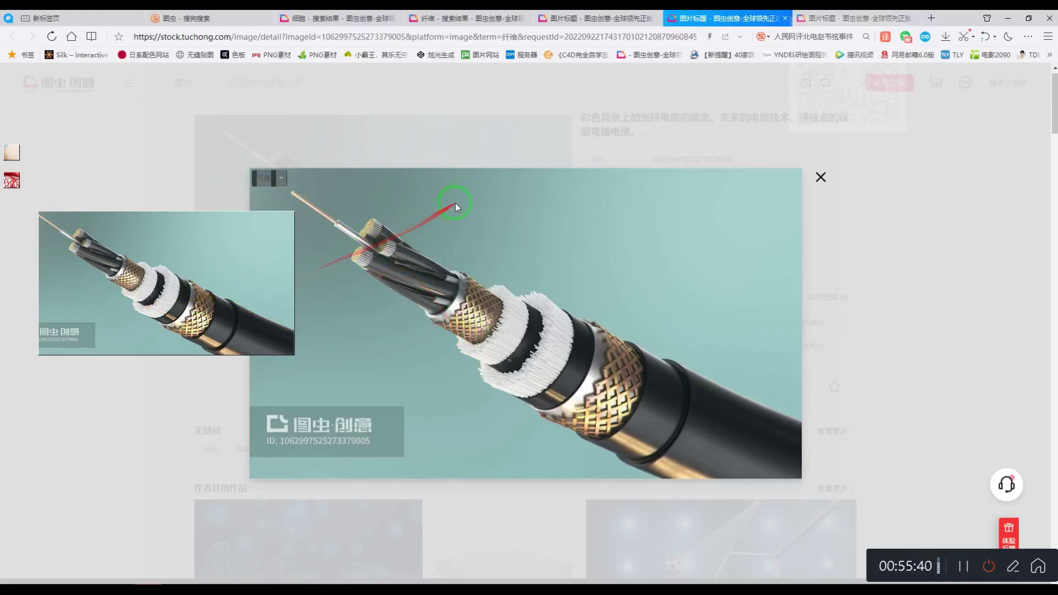
left_click(1007, 19)
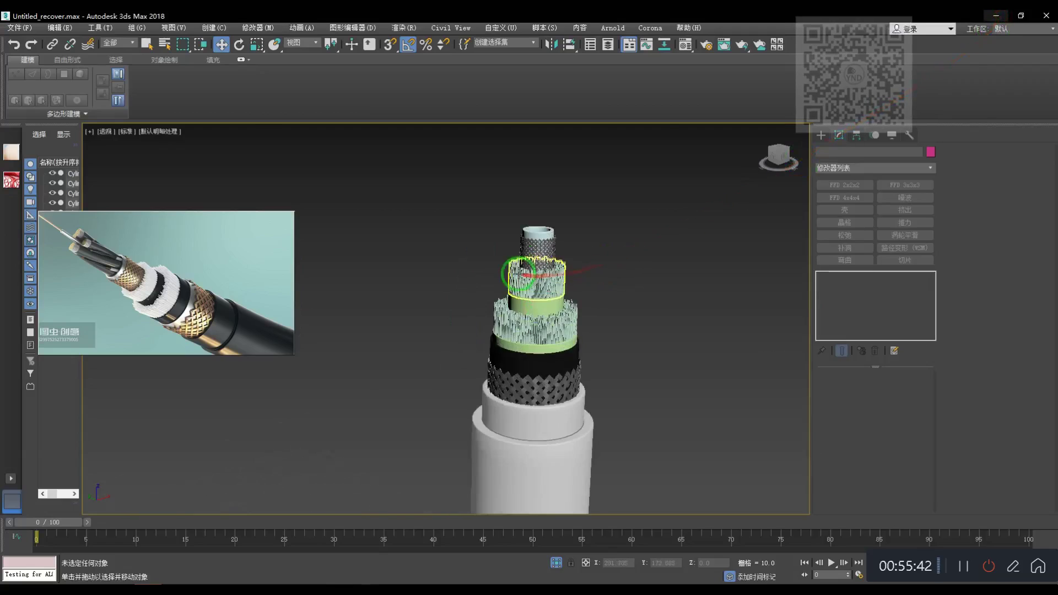
- Show the cable's core from above in wireframe with the standard primitives ready for a new cylinder
key("t")
scroll(463, 307, "down", 2)
scroll(460, 307, "up", 6)
scroll(460, 305, "down", 6)
left_click(820, 136)
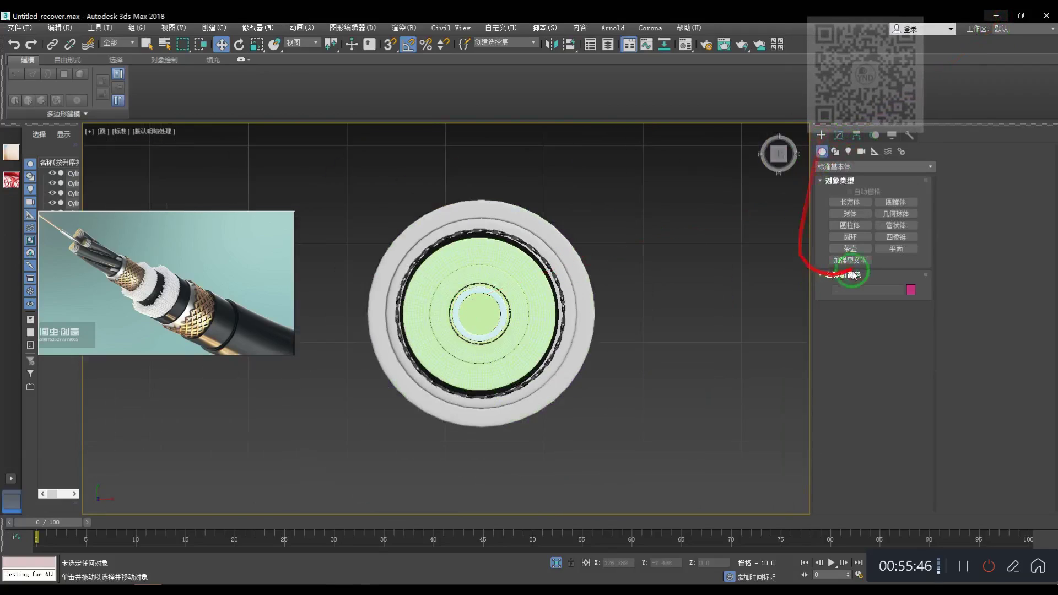
key("f")
key("z")
scroll(634, 277, "down", 1)
scroll(736, 259, "up", 1)
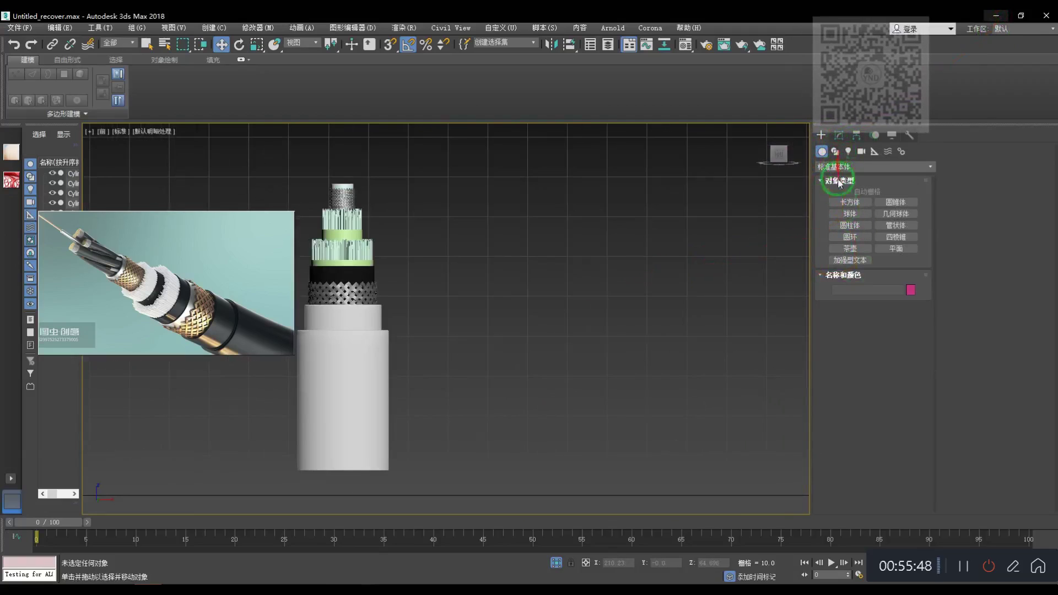
key("t")
scroll(491, 312, "up", 5)
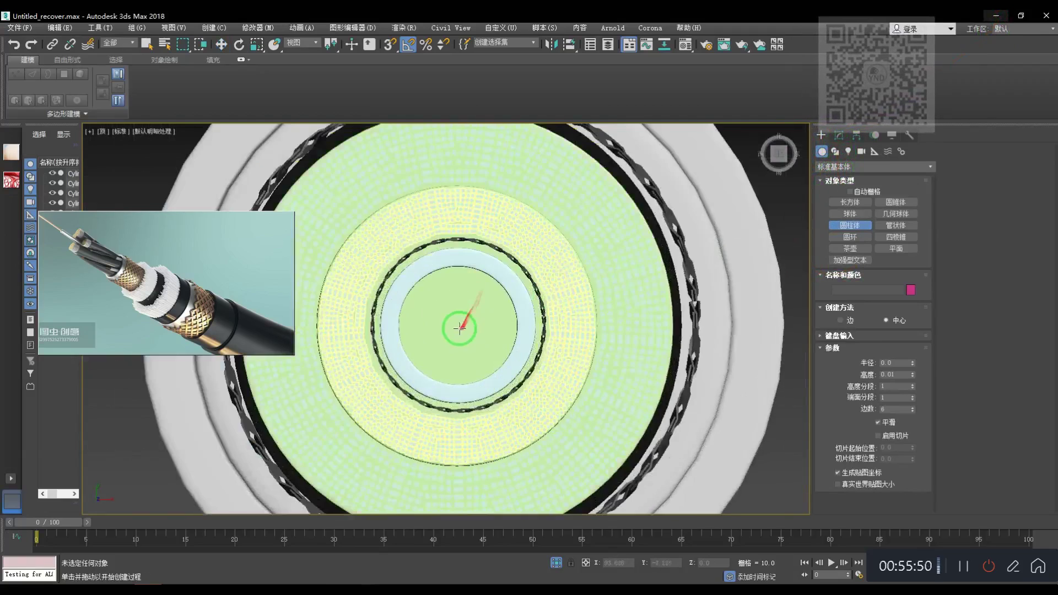
key("F3")
left_click_drag(486, 284, 499, 288)
left_click(496, 294)
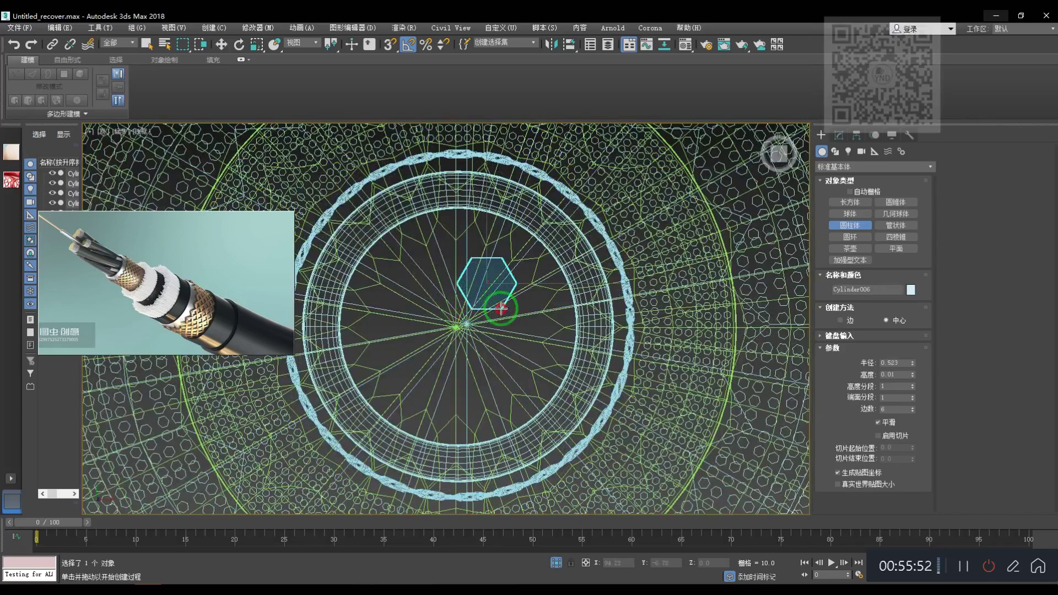
left_click_drag(497, 312, 506, 325)
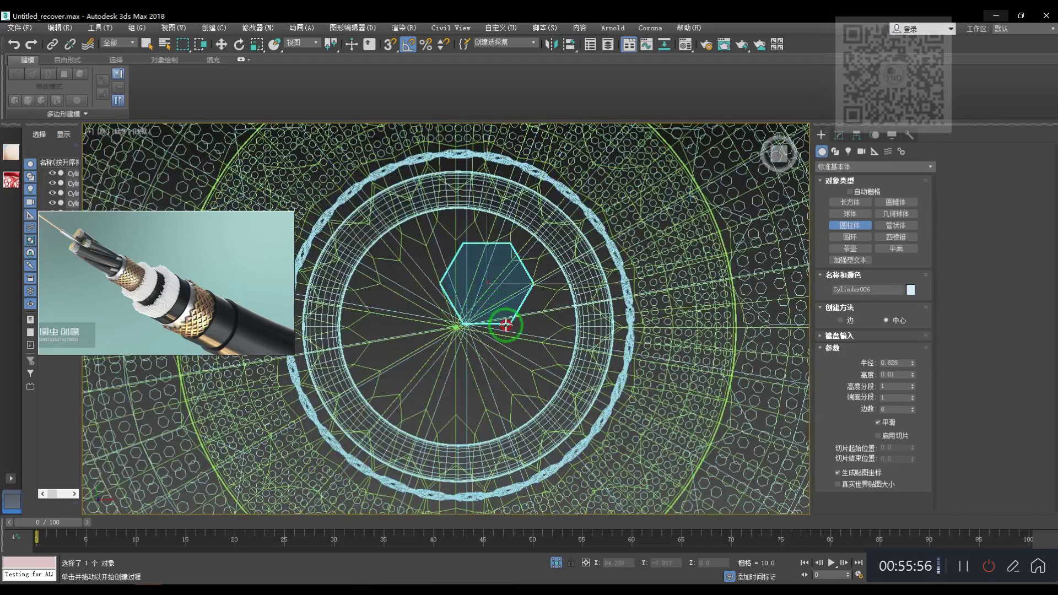
right_click(512, 280)
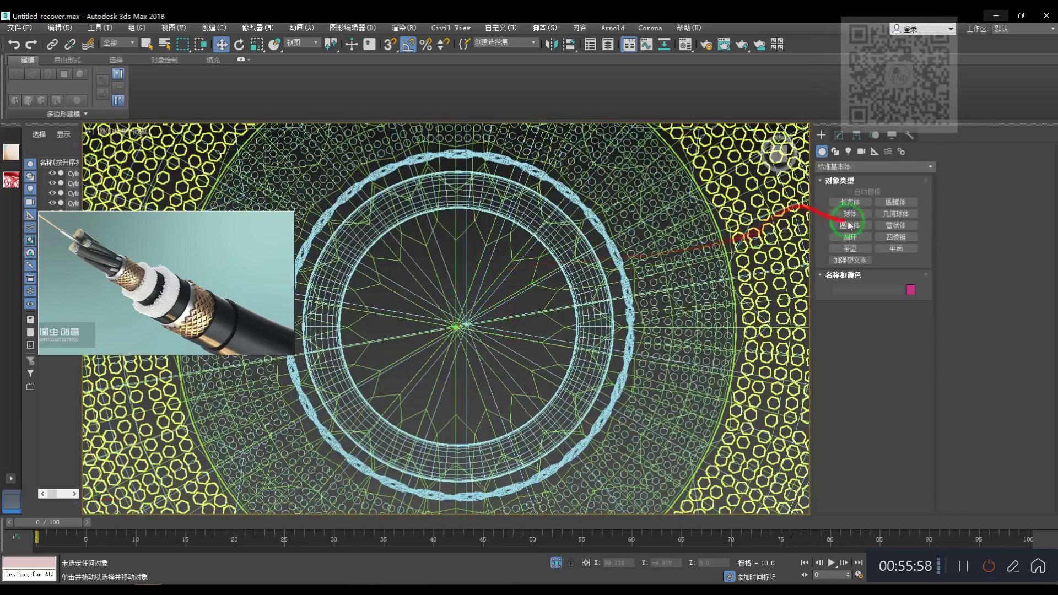
- Draw a cylinder about 0.915 in radius and 2.772 high inside the tube's opening and move it clear of the cable
left_click(853, 225)
left_click_drag(461, 253, 480, 300)
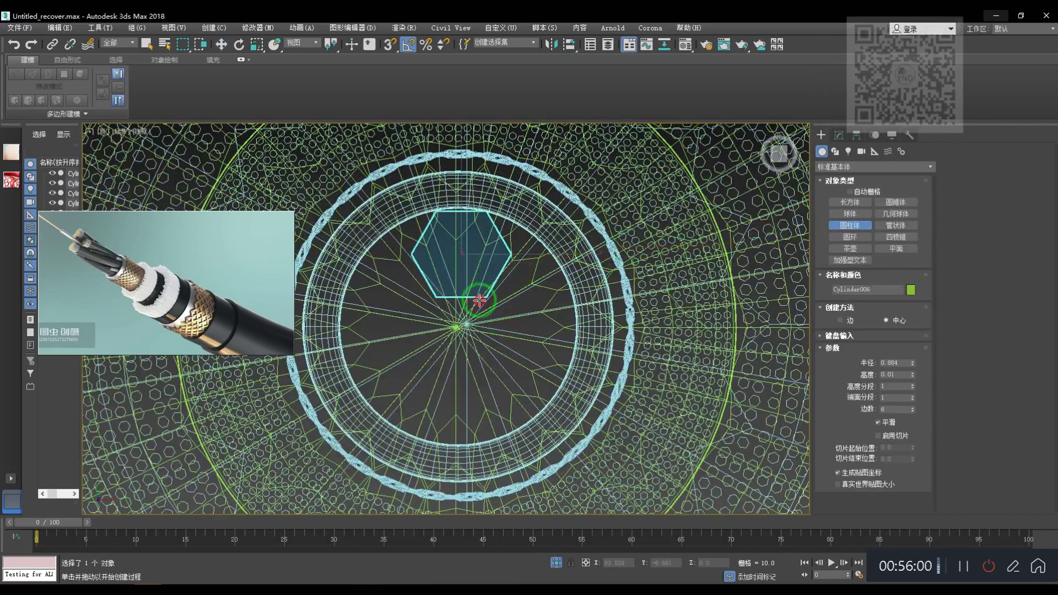
key("w")
left_click_drag(491, 221, 774, 239)
scroll(499, 224, "down", 8)
scroll(670, 232, "up", 7)
key("p")
key("z")
mouse_move(628, 260)
middle_mouse_down()
mouse_move(527, 289)
mouse_move(484, 223)
middle_mouse_up()
- Set the new cylinder to 18 sides and 6 cap segments, displayed shaded with edges
key("F3")
scroll(485, 223, "down", 6)
key("1")
key("F4")
left_click(893, 439)
type("18")
key("Return")
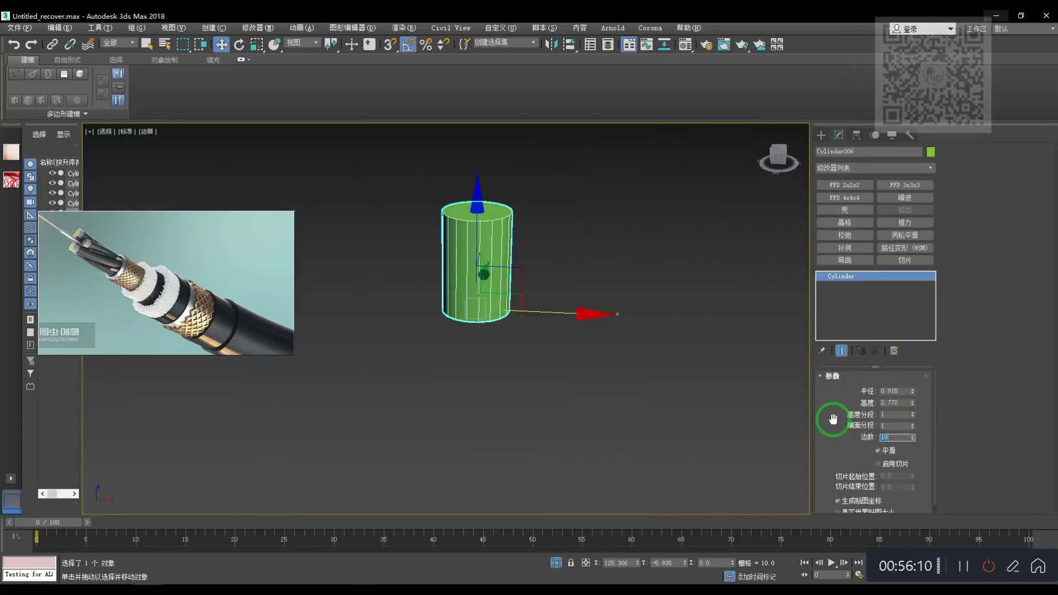
middle_click_drag(496, 273, 535, 321)
scroll(535, 323, "up", 3)
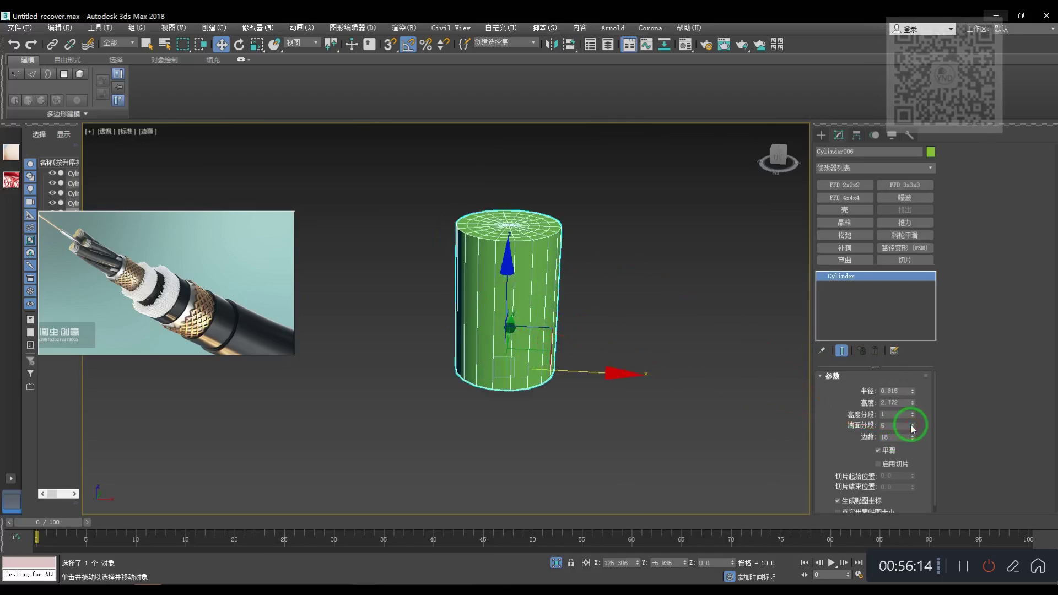
middle_click_drag(575, 361, 555, 376, "alt")
scroll(458, 302, "up", 3)
middle_click_drag(458, 303, 521, 339, "alt")
middle_click_drag(512, 339, 515, 297, "alt")
scroll(516, 314, "down", 3)
middle_click_drag(519, 336, 517, 312, "alt")
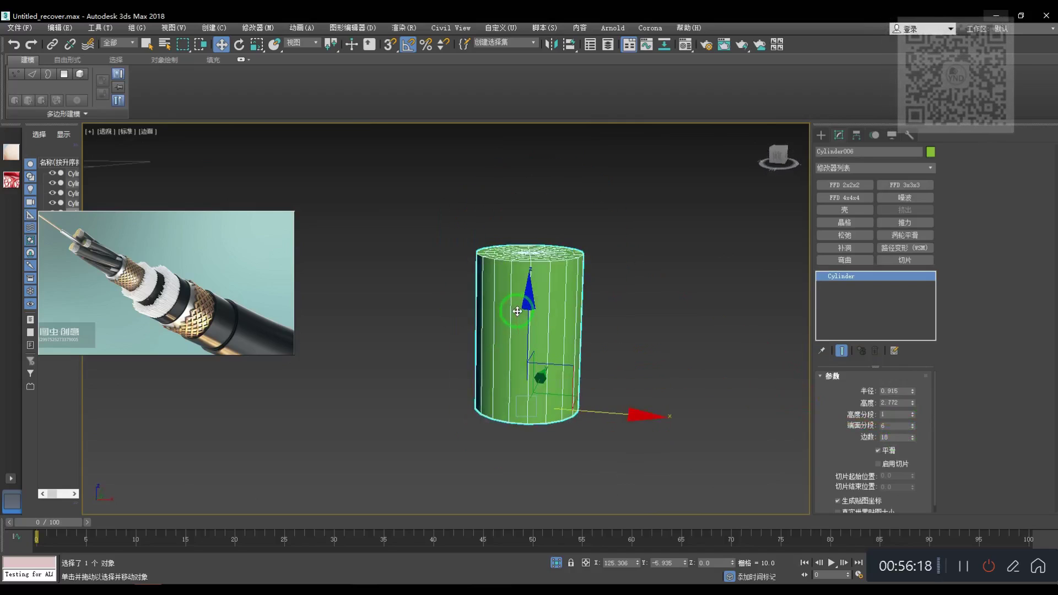
right_click(533, 304)
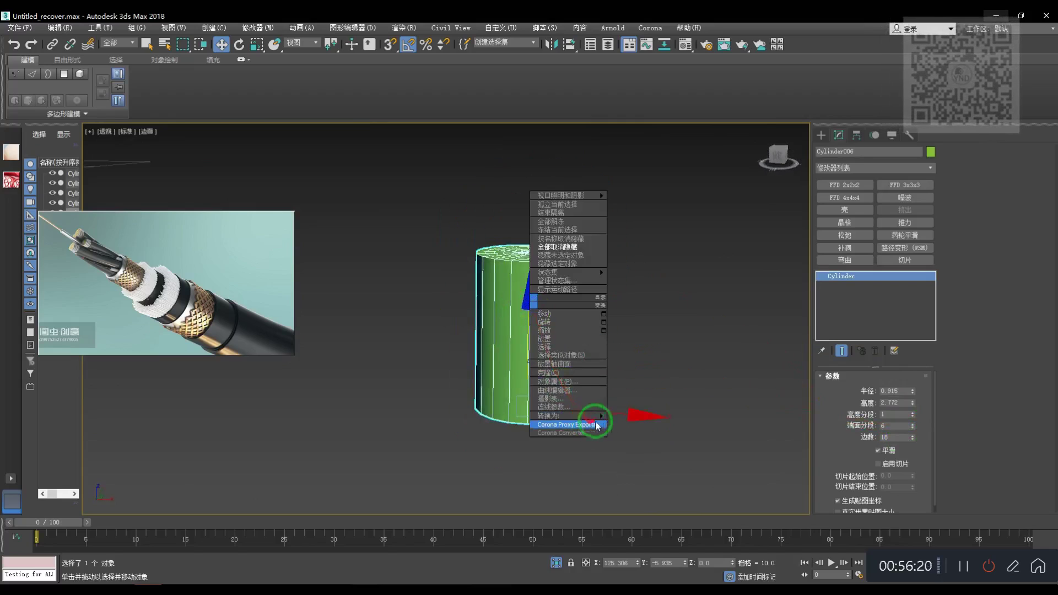
mouse_move(602, 416)
left_click(673, 381)
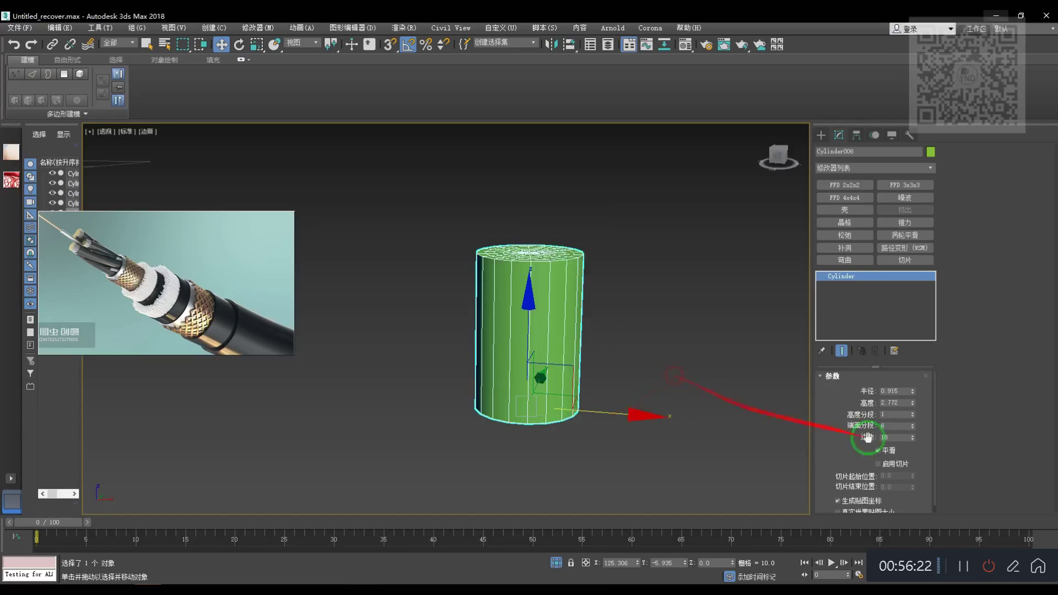
- Set the cylinder's height segments to 66 and its height to 17.115
left_click_drag(914, 411, 912, 324)
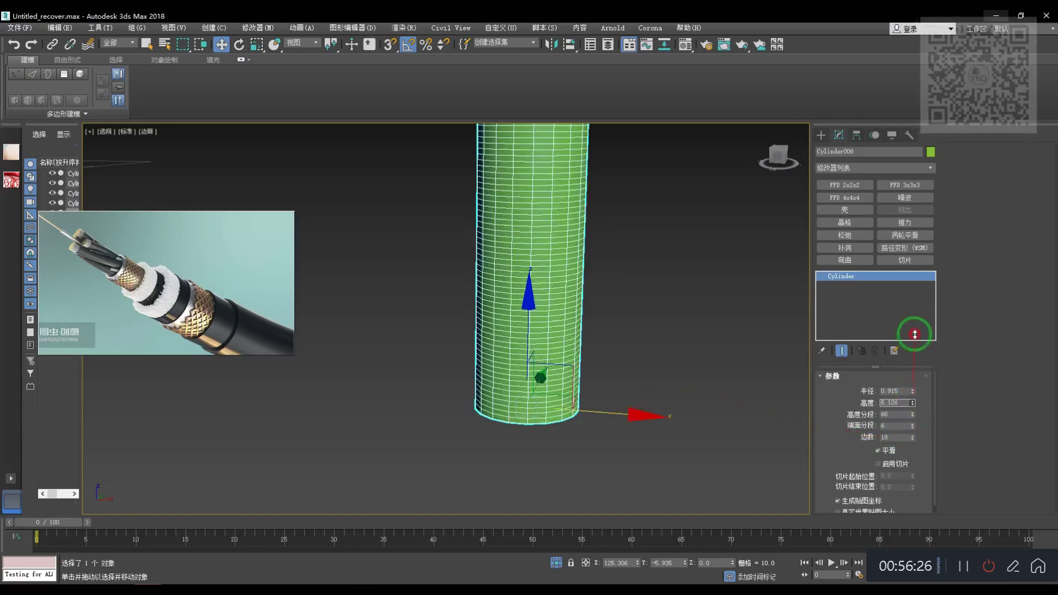
scroll(623, 382, "down", 8)
scroll(598, 374, "up", 3)
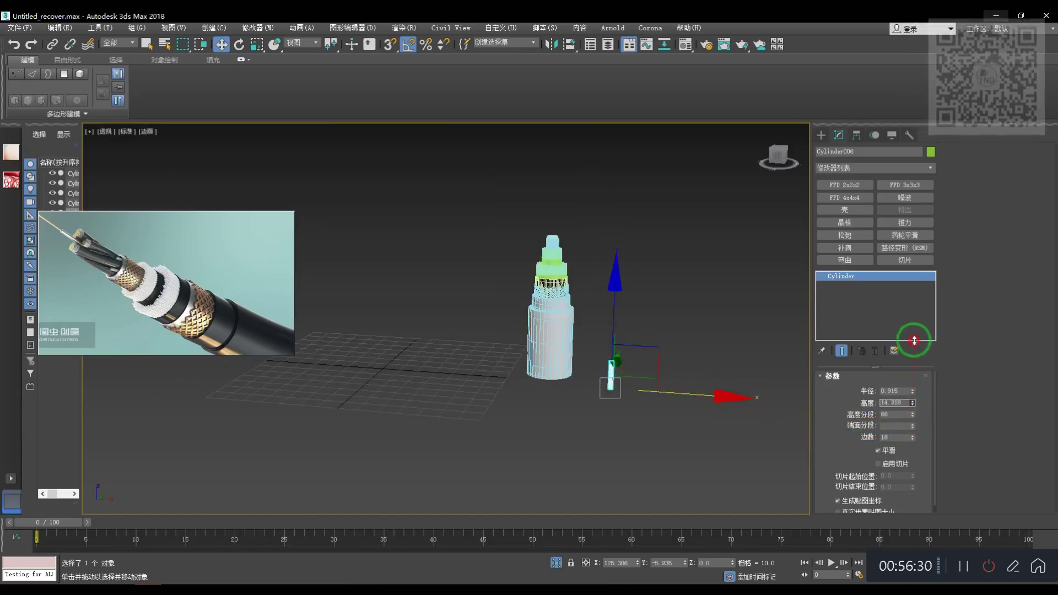
left_click_drag(915, 340, 913, 331)
scroll(515, 419, "up", 10)
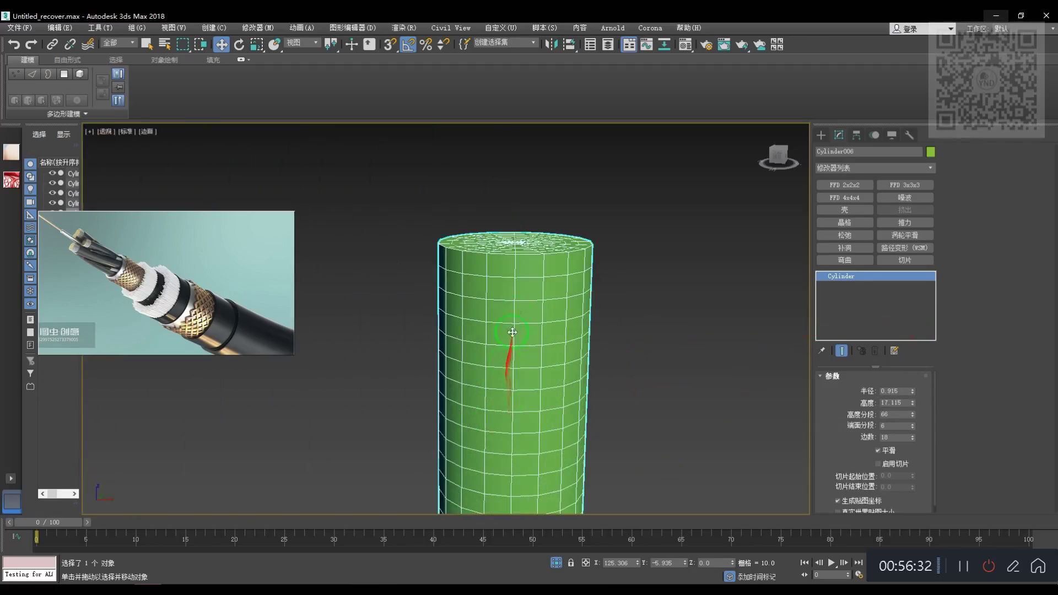
- Convert the cylinder to an editable poly and select only its upper cap polygons in the front view
right_click(513, 333)
mouse_move(596, 373)
left_click(638, 381)
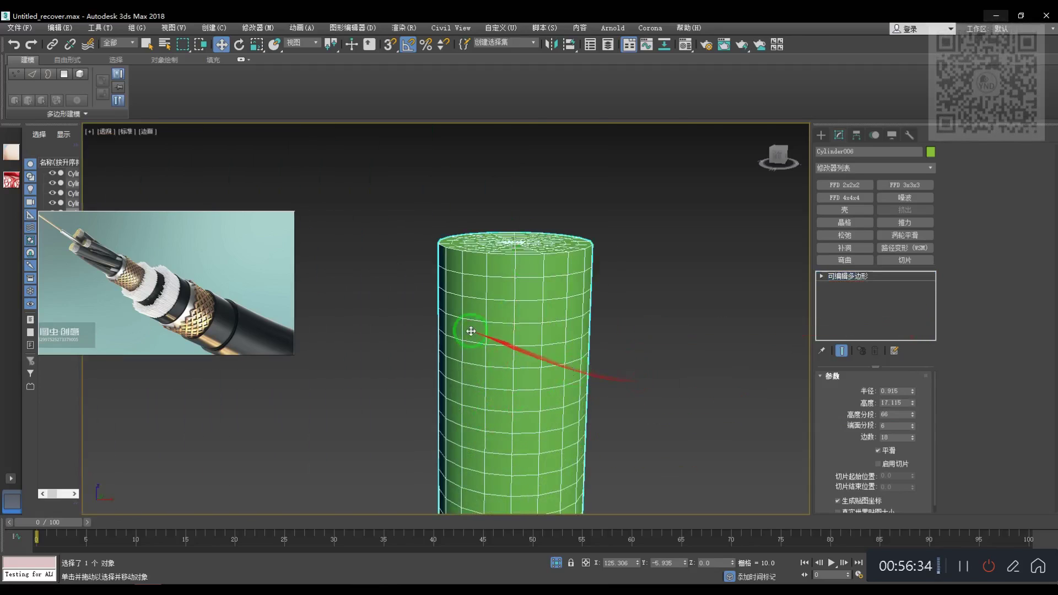
key("f")
scroll(535, 301, "up", 5)
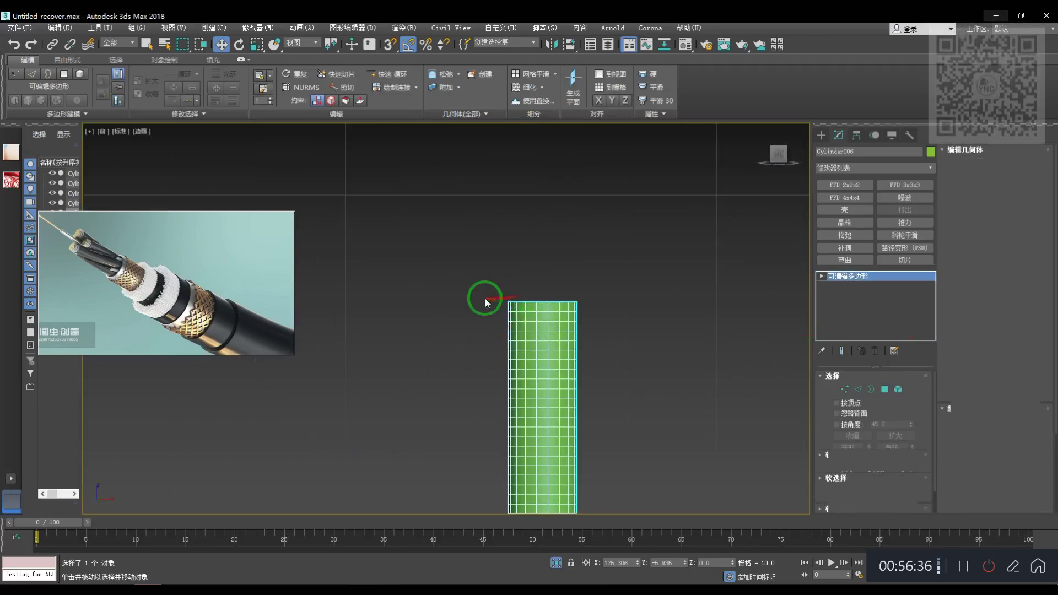
key("4")
left_click_drag(735, 311, 734, 312)
left_click_drag(782, 364, 441, 314, "alt")
scroll(535, 336, "up", 4)
- Clone the selected cap polygons to a separate object slightly above the cylinder and leave polygon editing
key("p")
key("z")
scroll(541, 384, "down", 1)
middle_click_drag(527, 385, 453, 303, "alt")
left_click_drag(456, 256, 465, 218, "shift")
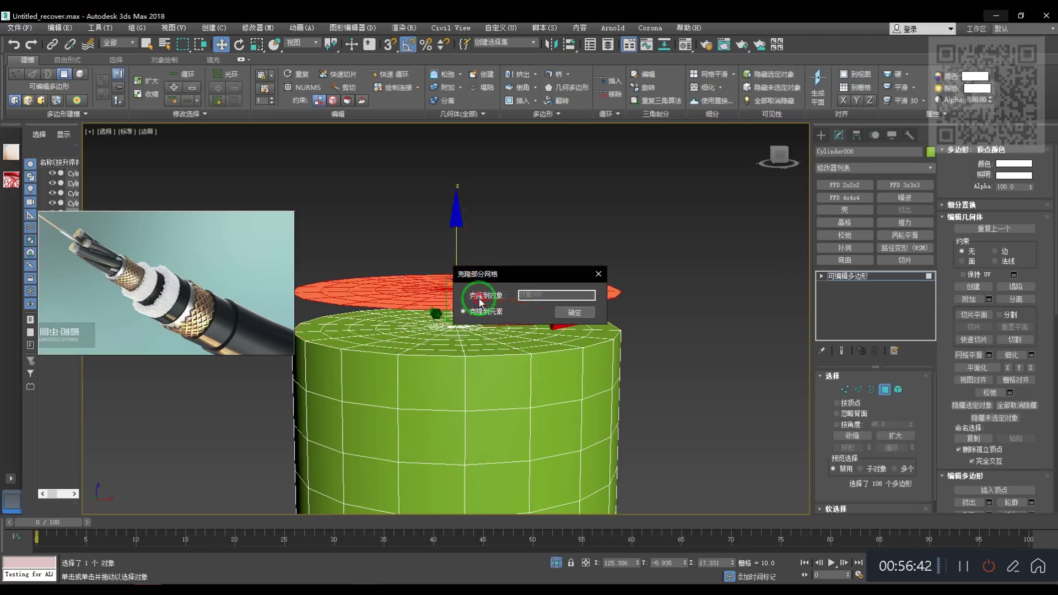
left_click(575, 313)
left_click(704, 331)
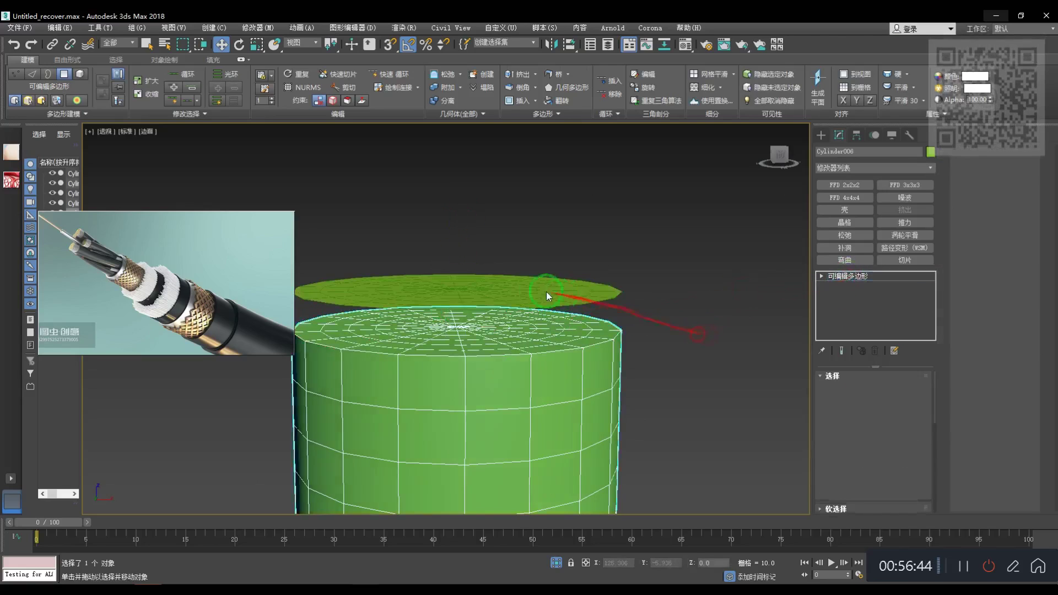
- Draw a thin cylinder with a radius of about 0.155 beside the cap disc's outer edge in the top view
left_click(536, 289)
left_click(821, 135)
left_click(850, 225)
key("t")
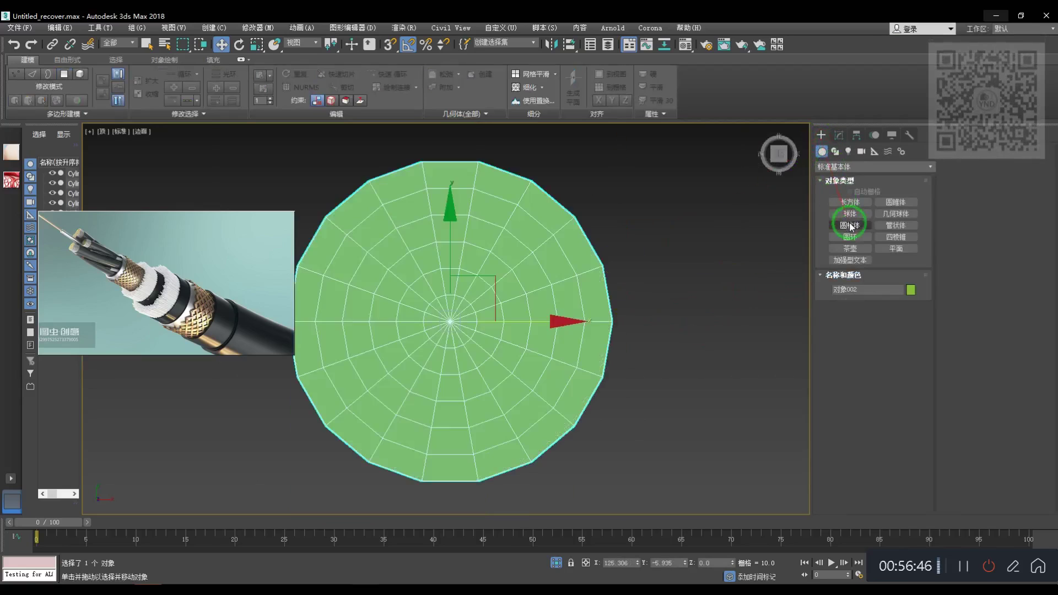
scroll(583, 325, "up", 5)
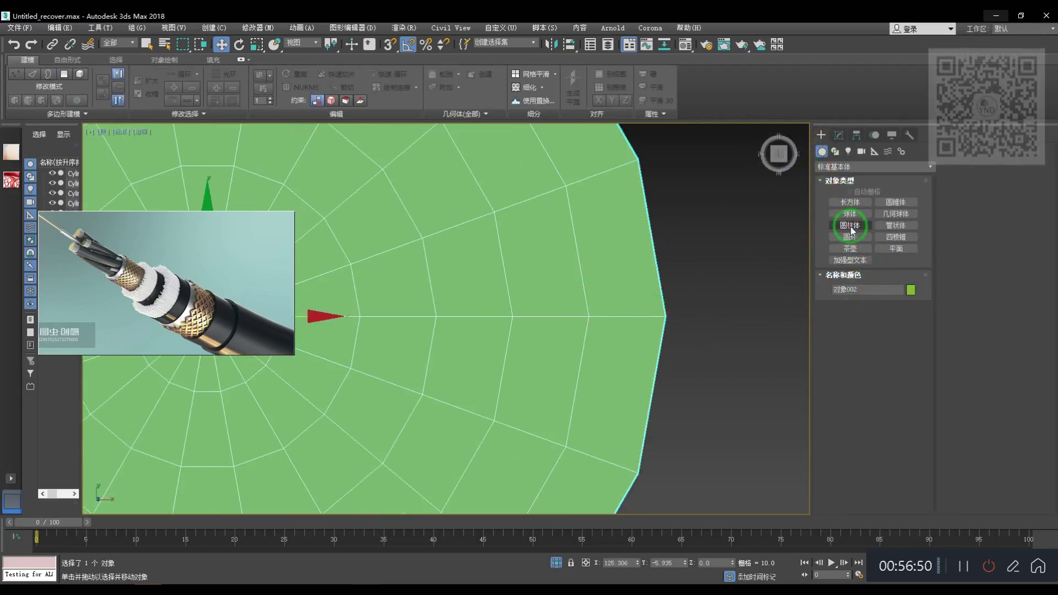
left_click_drag(660, 314, 680, 338)
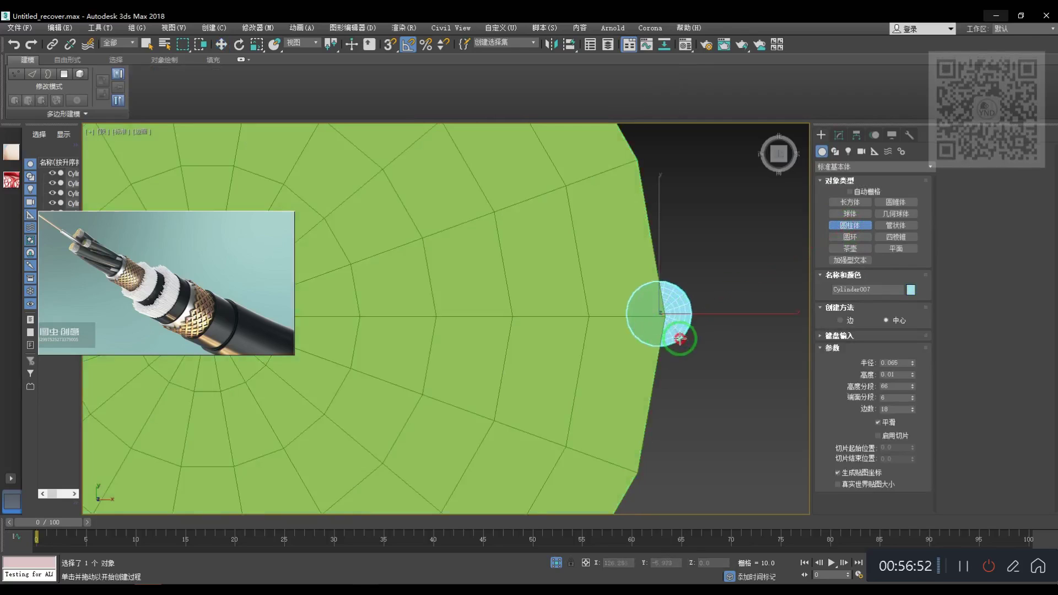
right_click(681, 342)
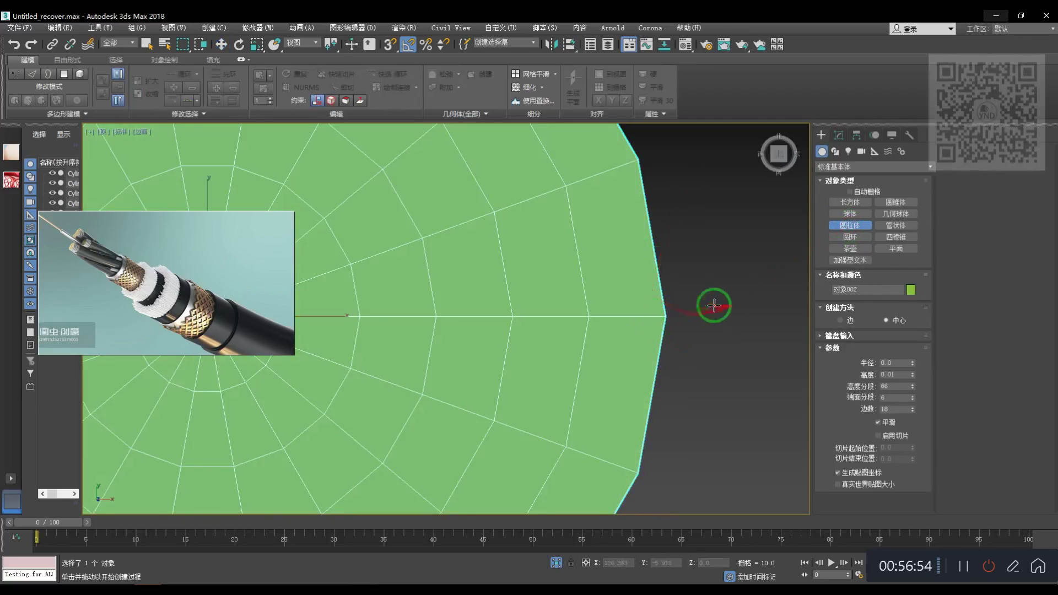
scroll(656, 298, "down", 8)
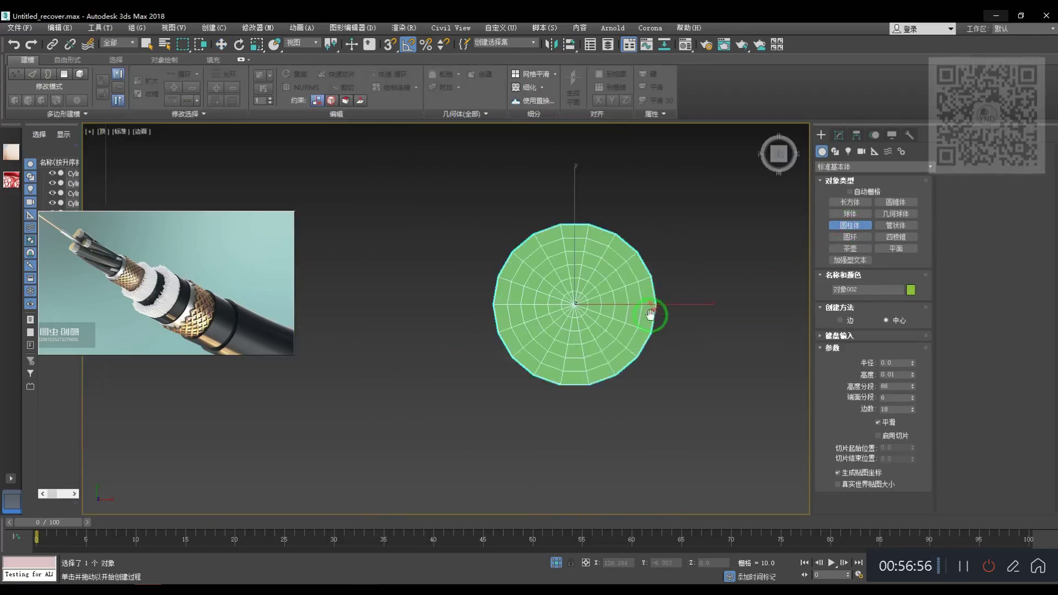
middle_click_drag(651, 314, 631, 332)
left_click_drag(651, 323, 658, 333)
left_click(670, 255)
key("w")
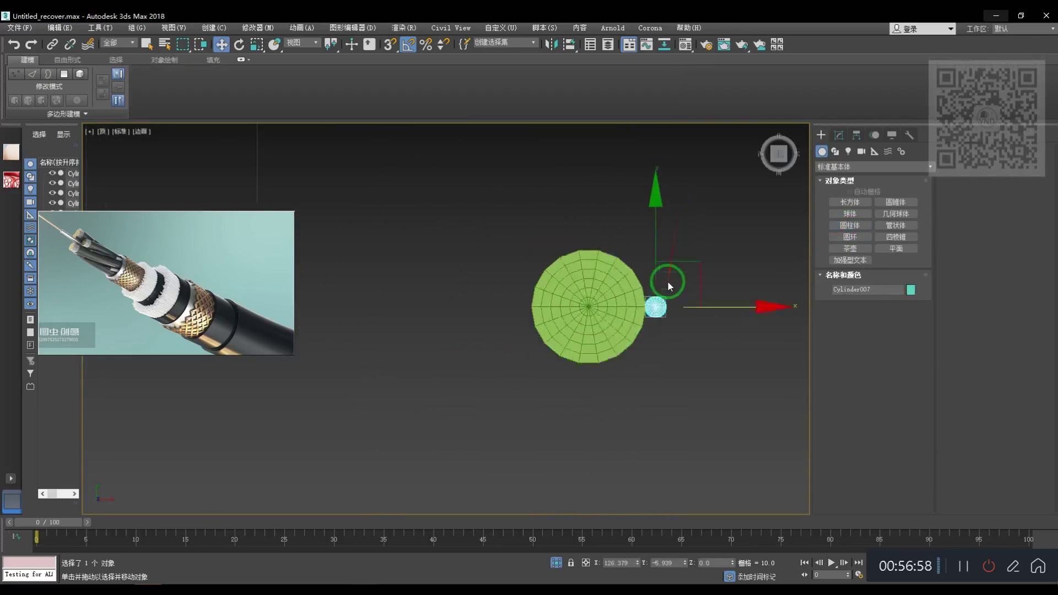
- Move the thin cylinder onto the cap disc's edge and scale it uniformly to about 37.5%
left_click_drag(685, 270, 671, 272)
key("r")
scroll(659, 315, "up", 3)
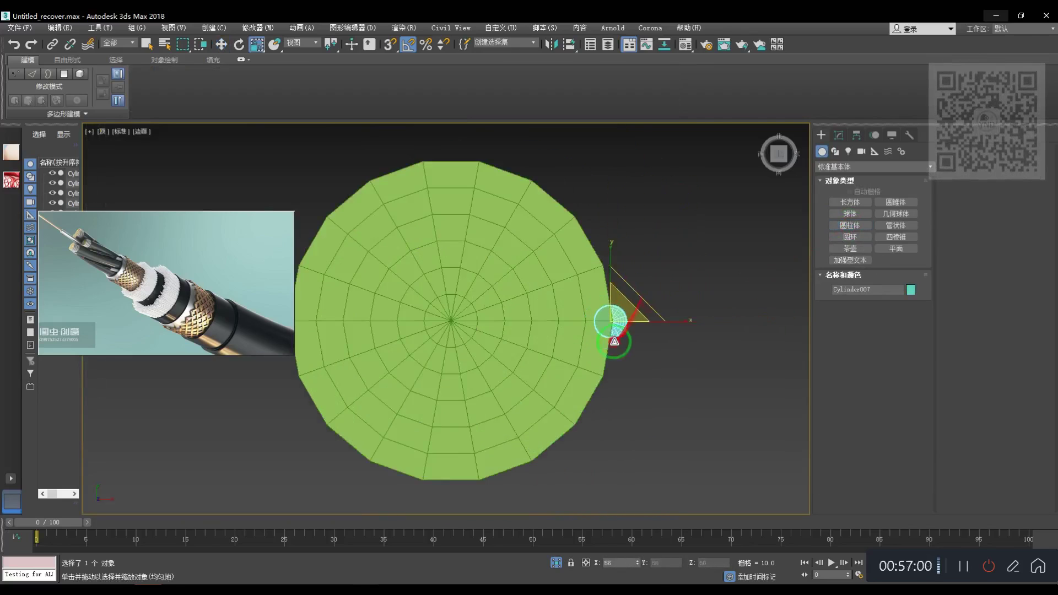
key("z")
key("p")
scroll(579, 387, "down", 7)
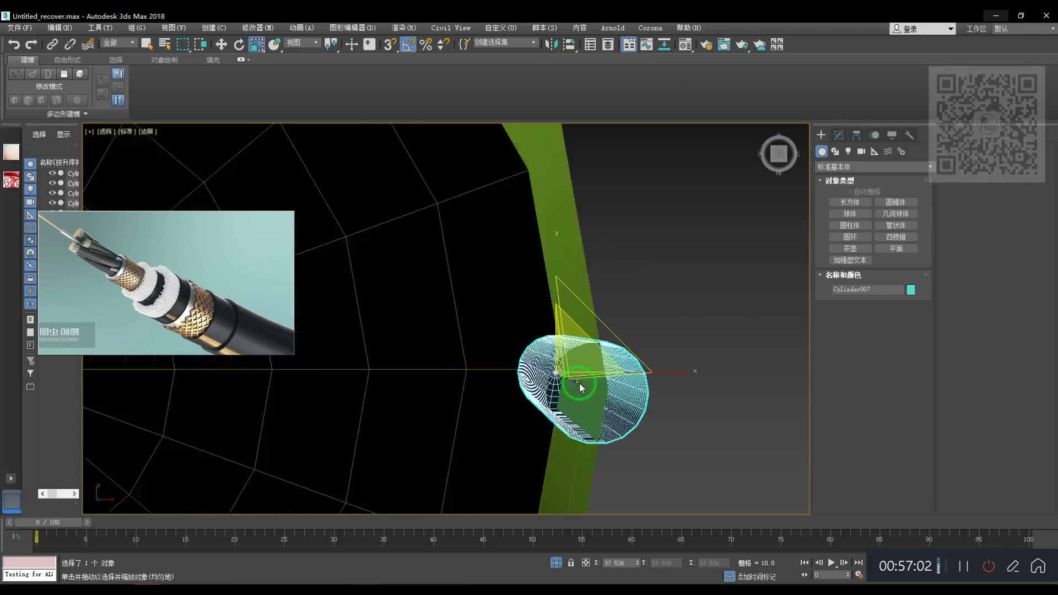
- Raise the thin cylinder to the level of the cap disc and set it to 8 height segments and 1 cap segment
middle_click_drag(524, 383, 502, 312, "alt")
scroll(524, 396, "down", 5)
key("w")
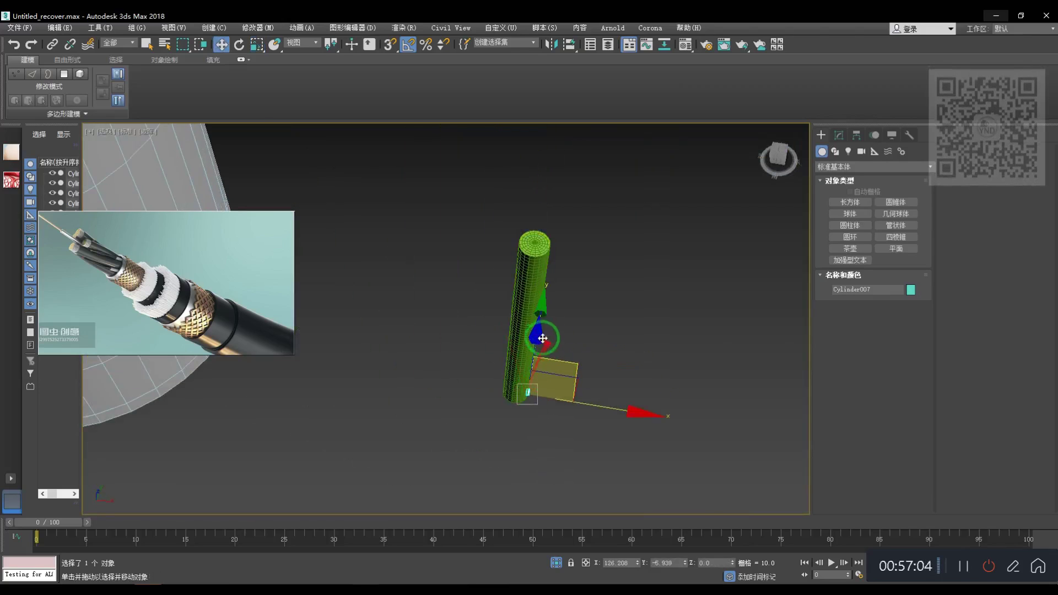
middle_click_drag(525, 386, 544, 347, "alt")
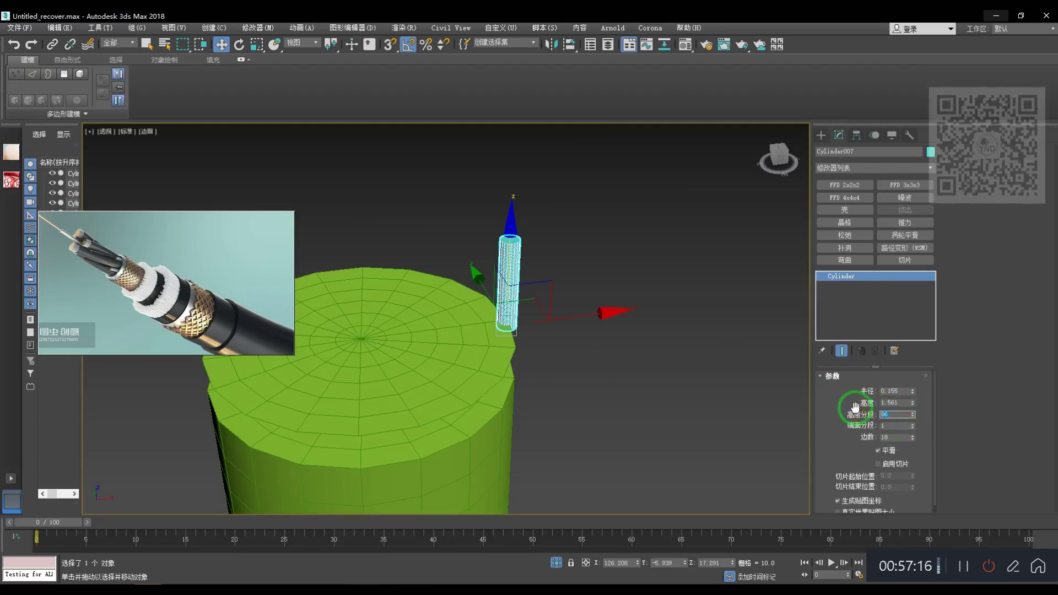
scroll(522, 323, "up", 3)
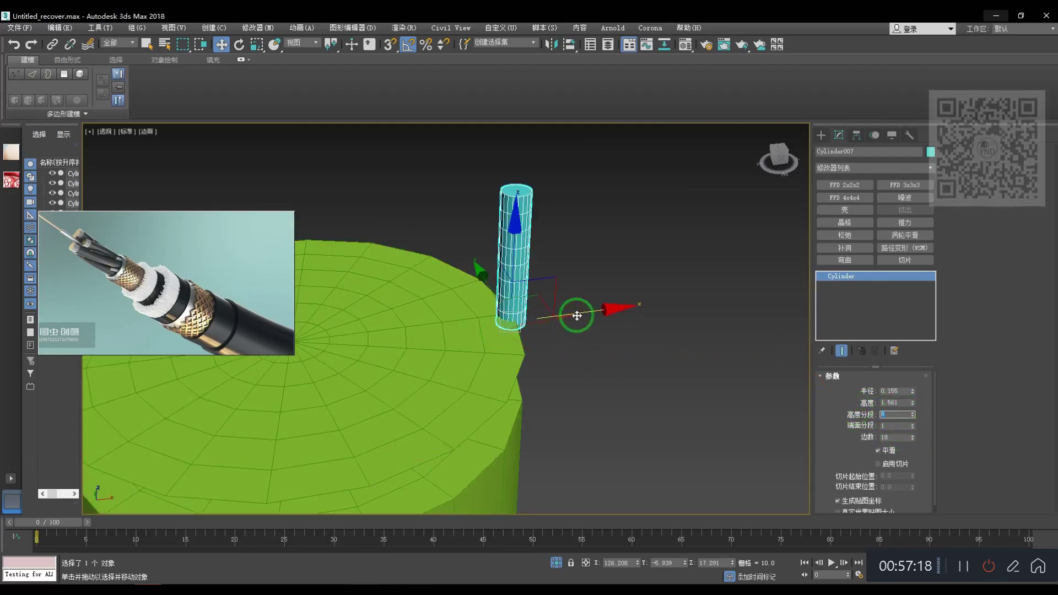
scroll(577, 316, "down", 3)
- Try to scatter the thin cylinder over the whole cap disc using all vertices
left_click(822, 136)
left_click(826, 166)
left_click(828, 199)
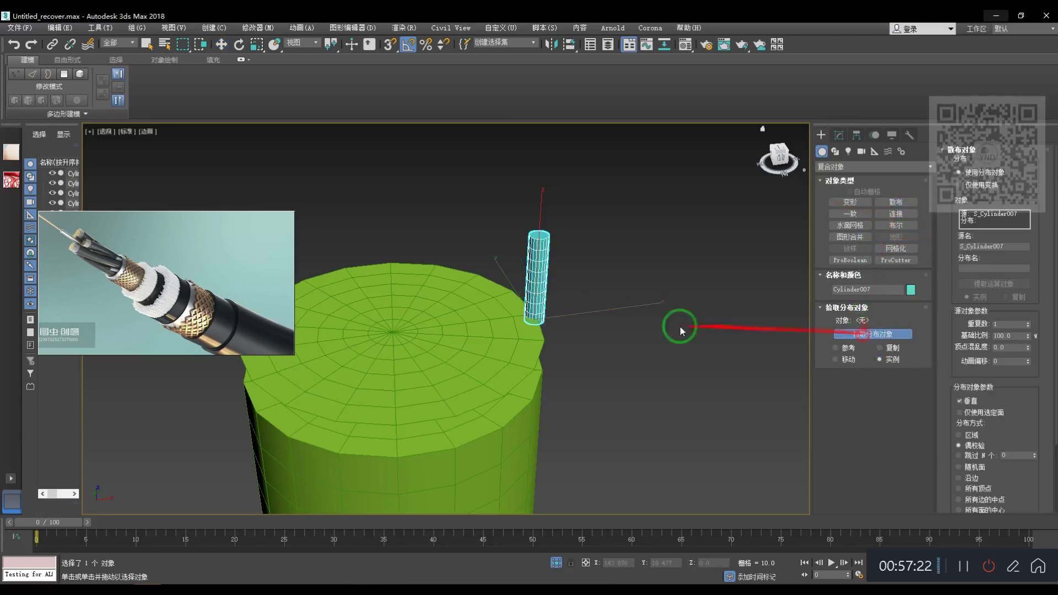
left_click(508, 333)
scroll(1014, 441, "down", 3)
left_click(981, 406)
right_click(647, 381)
left_click(637, 434)
scroll(578, 413, "down", 3)
- Examine the scattered strands on the core's end in shaded display without edges, comparing them with the rest of the cable
middle_click_drag(449, 386, 513, 373)
scroll(512, 373, "down", 5)
scroll(574, 309, "up", 4)
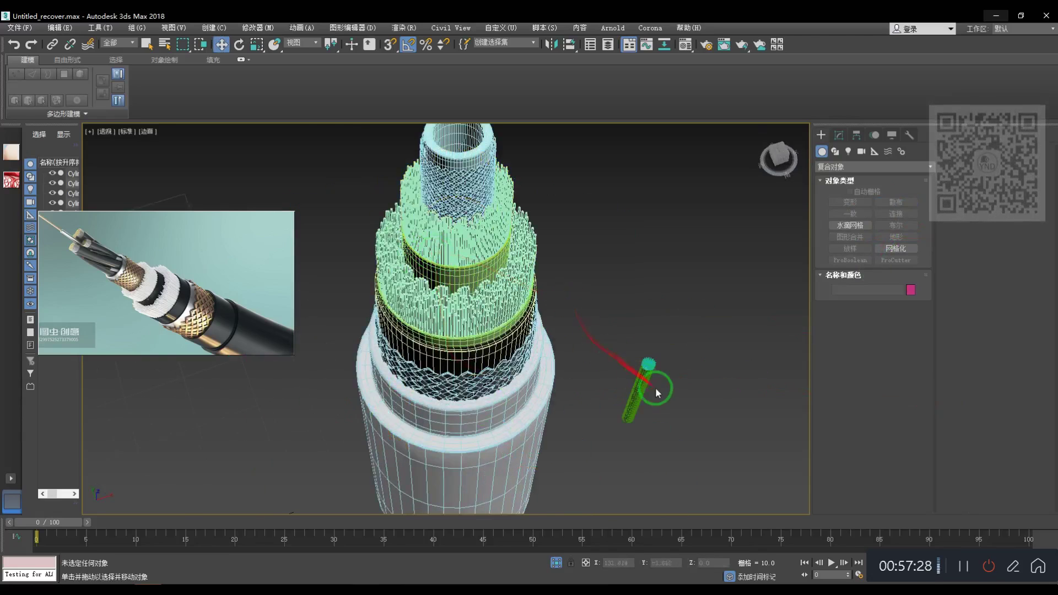
scroll(667, 394, "up", 5)
key("F4")
scroll(617, 349, "up", 9)
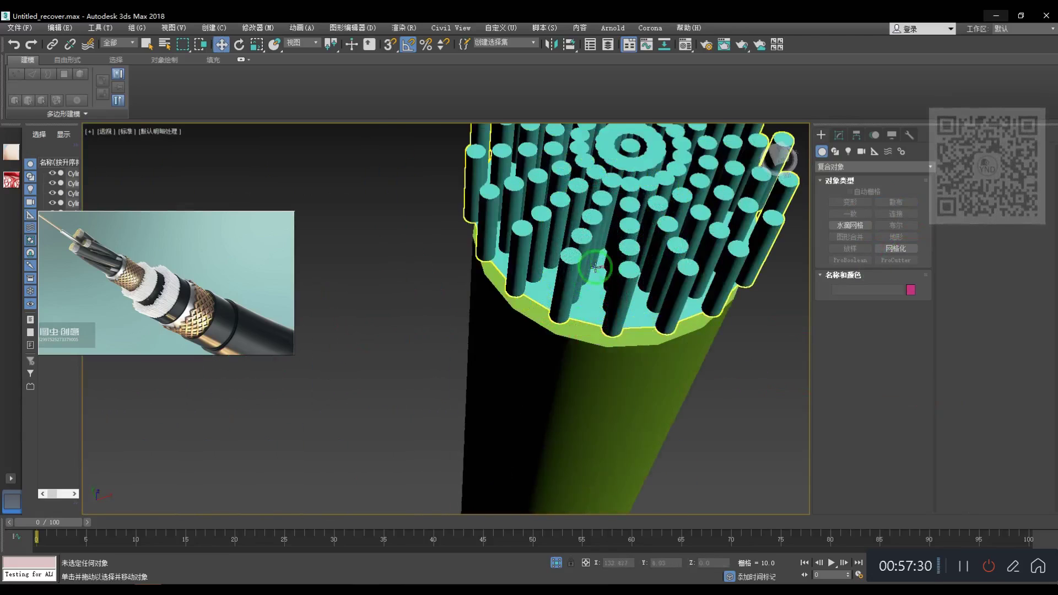
left_click(573, 279)
scroll(573, 280, "down", 6)
scroll(579, 257, "up", 2)
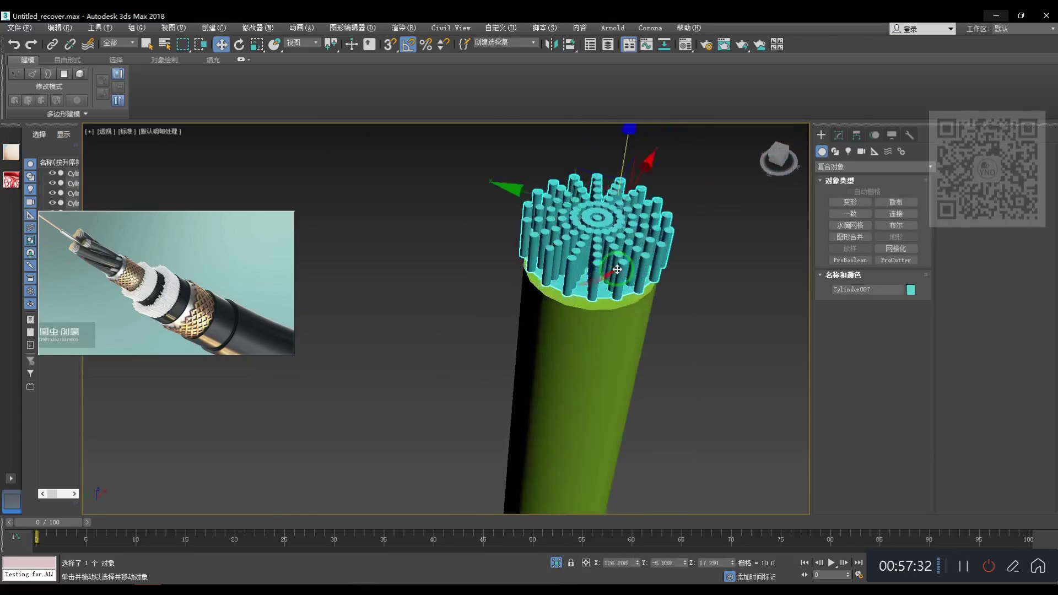
middle_click_drag(580, 258, 581, 259, "alt")
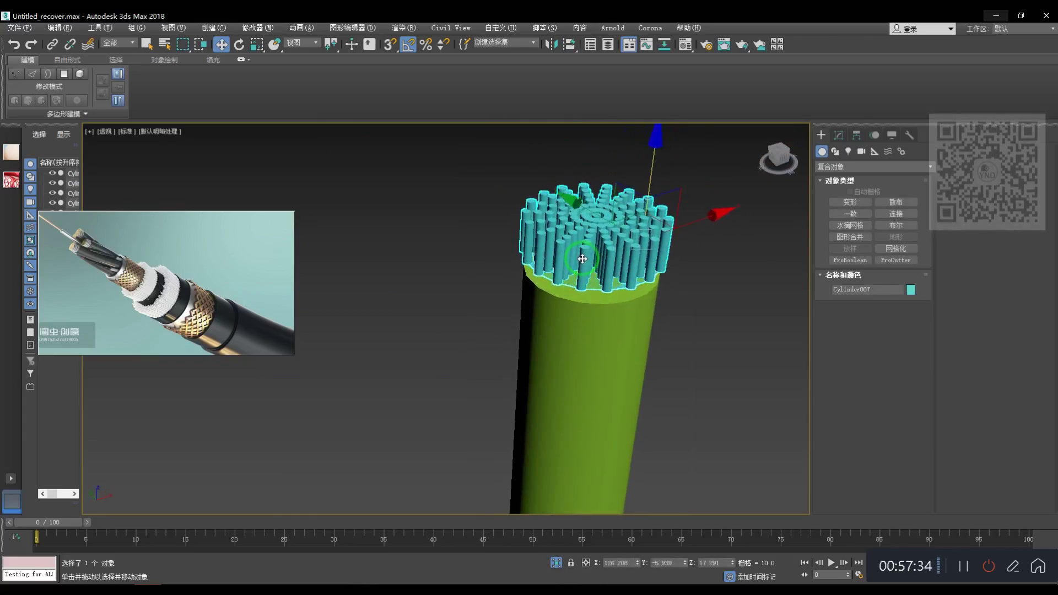
- Undo the scatter so that only the single thin cylinder remains
key("ctrl+z")
key("ctrl+z")
key("ctrl+z")
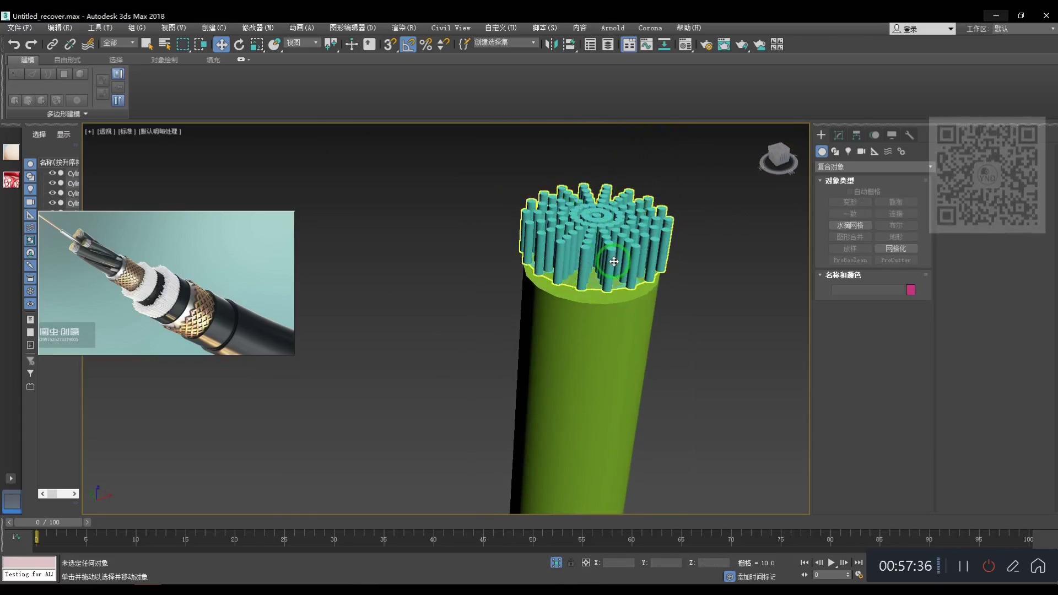
key("ctrl+z")
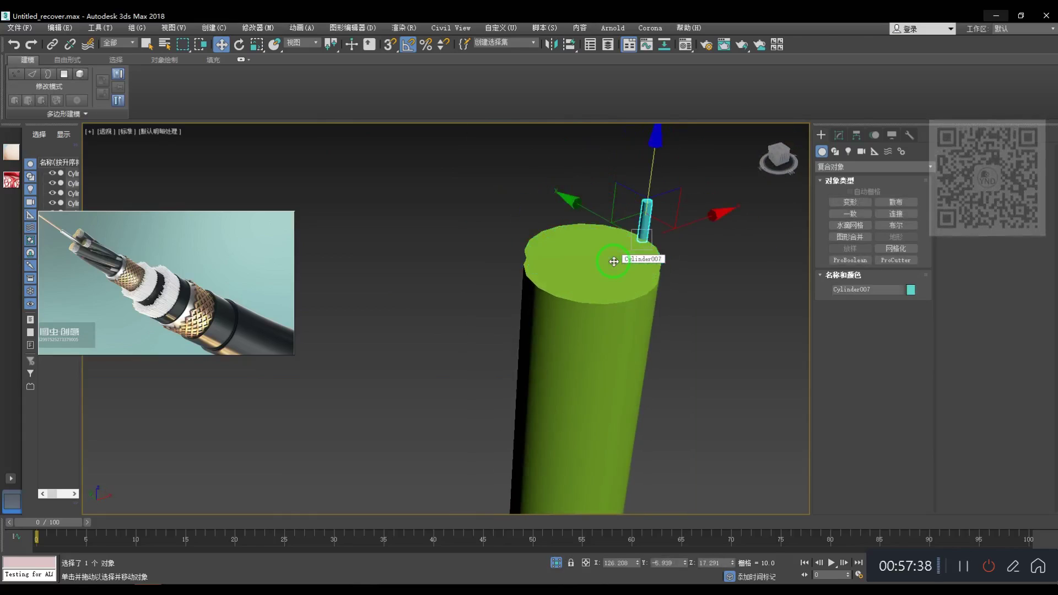
- Show edges again, select the cap disc and convert it to an editable poly
scroll(614, 261, "up", 4)
key("F4")
left_click(613, 262)
middle_click_drag(613, 262, 611, 274, "alt")
right_click(625, 251)
mouse_move(697, 366)
left_click(734, 374)
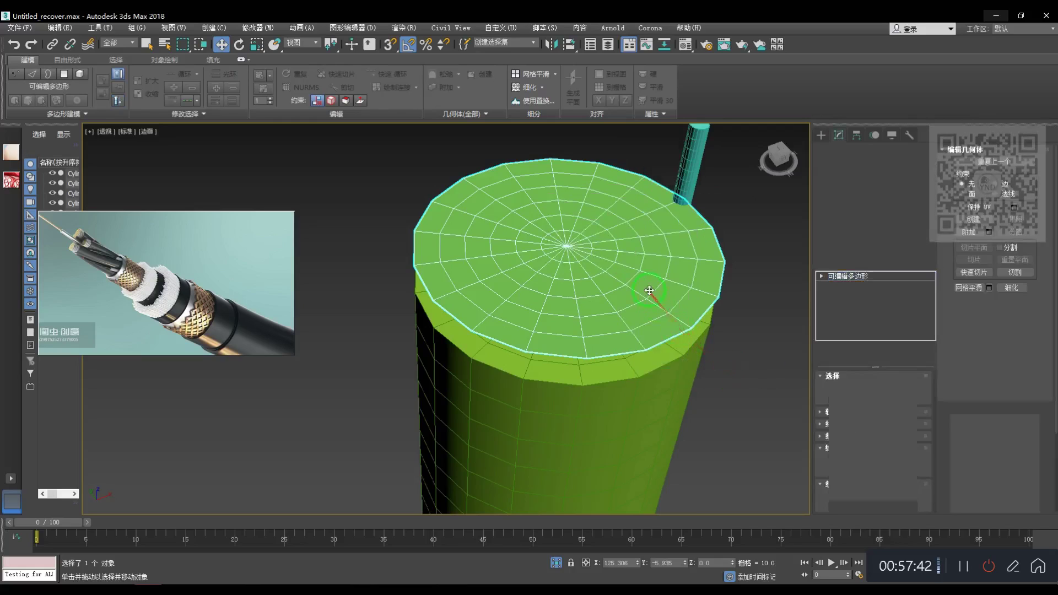
- Delete the cap disc's inner polygons, growing the selection from the centre and keeping only the outermost ring
key("4")
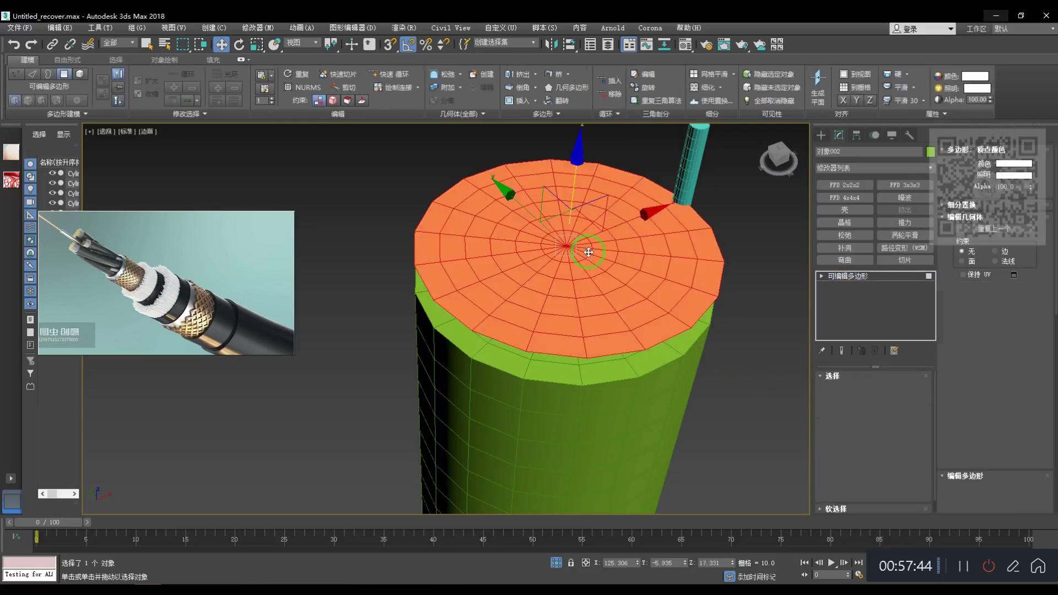
key("1")
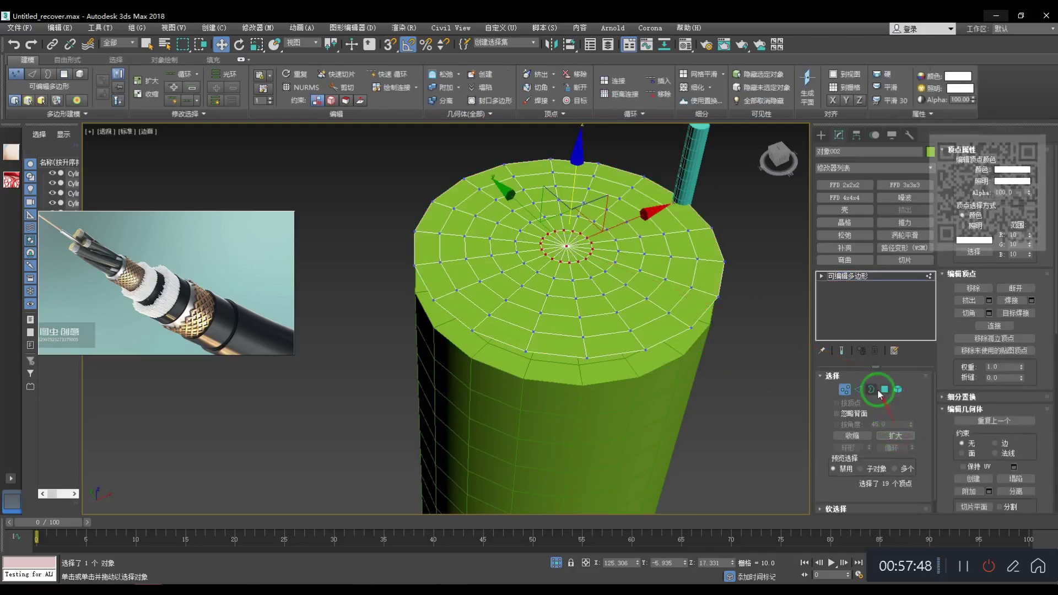
left_click(884, 391)
left_click(895, 436)
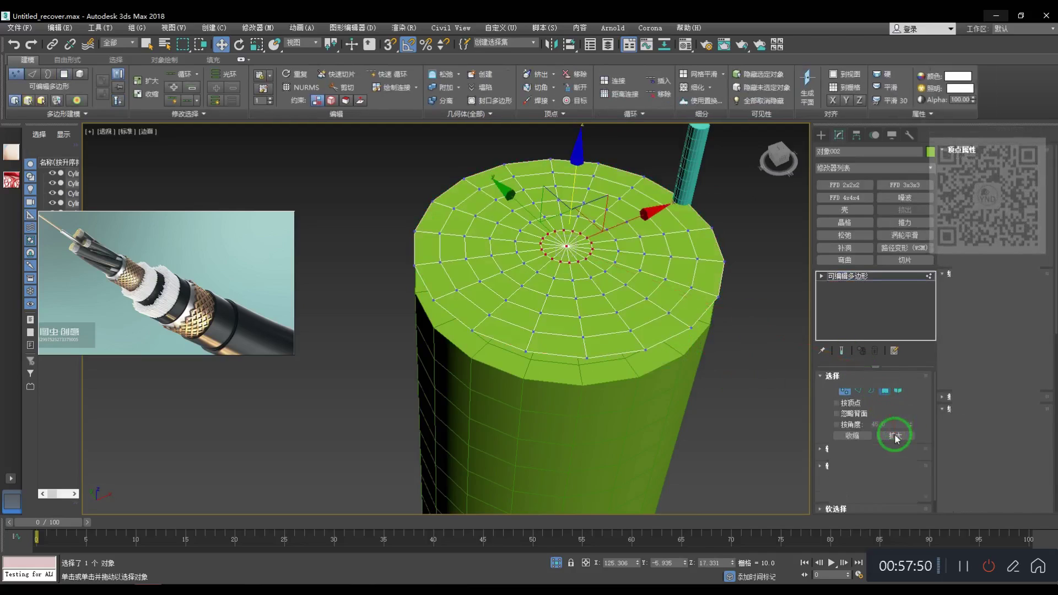
left_click(895, 438)
key("Delete")
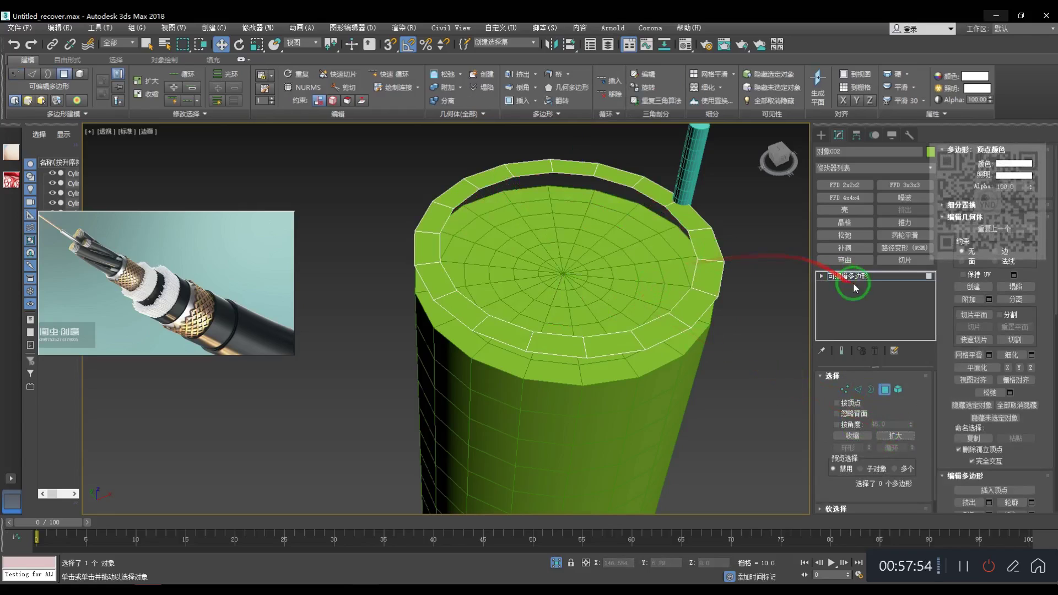
- Create a Scatter compound object from the thin cylinder with the ring as its distribution object
left_click(707, 187)
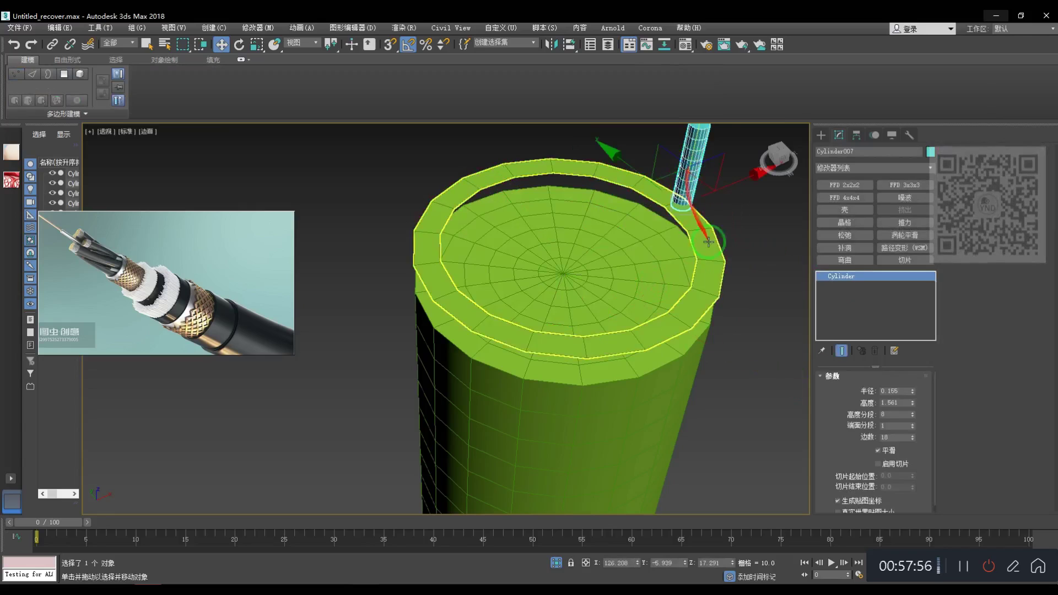
left_click(102, 28)
left_click(103, 27)
left_click(820, 137)
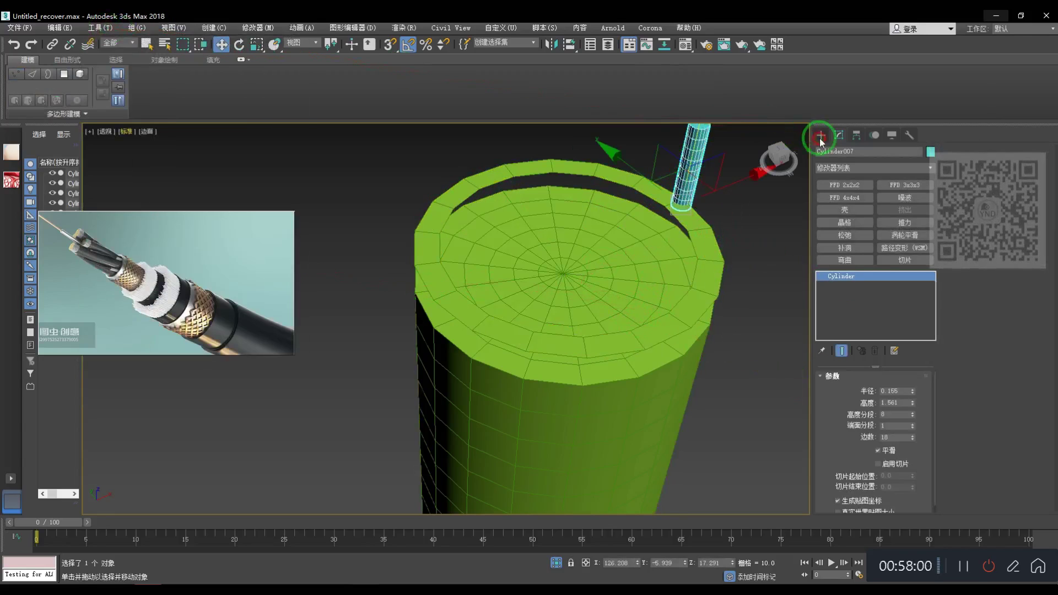
left_click(837, 166)
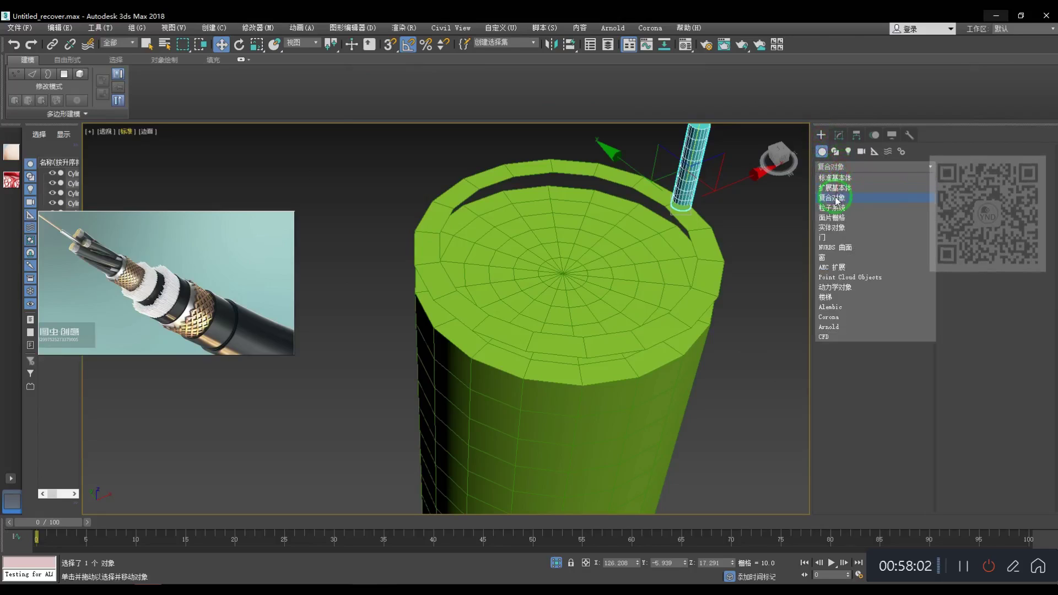
left_click(837, 199)
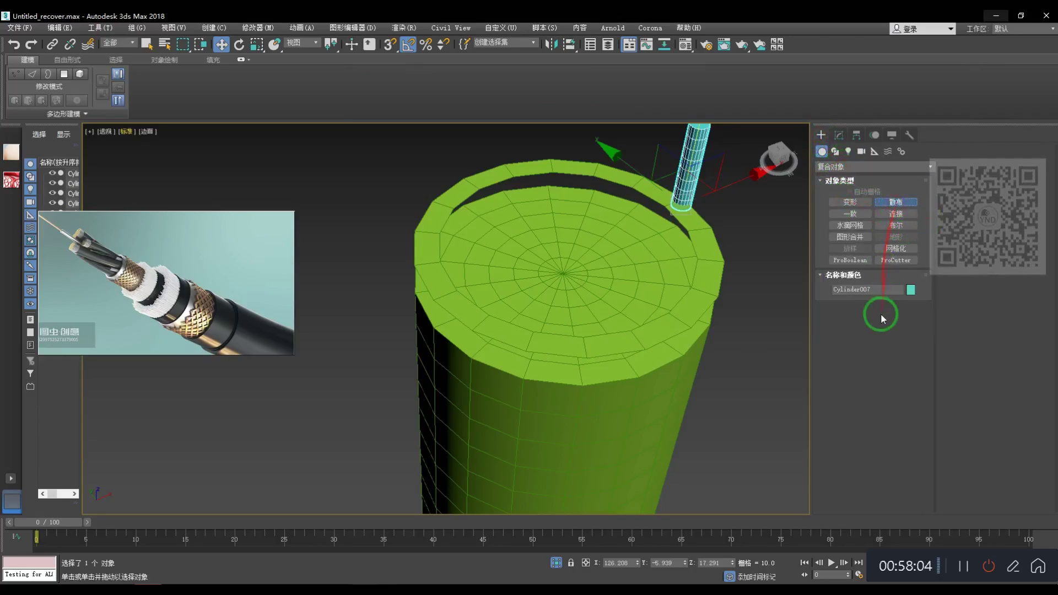
left_click(698, 237)
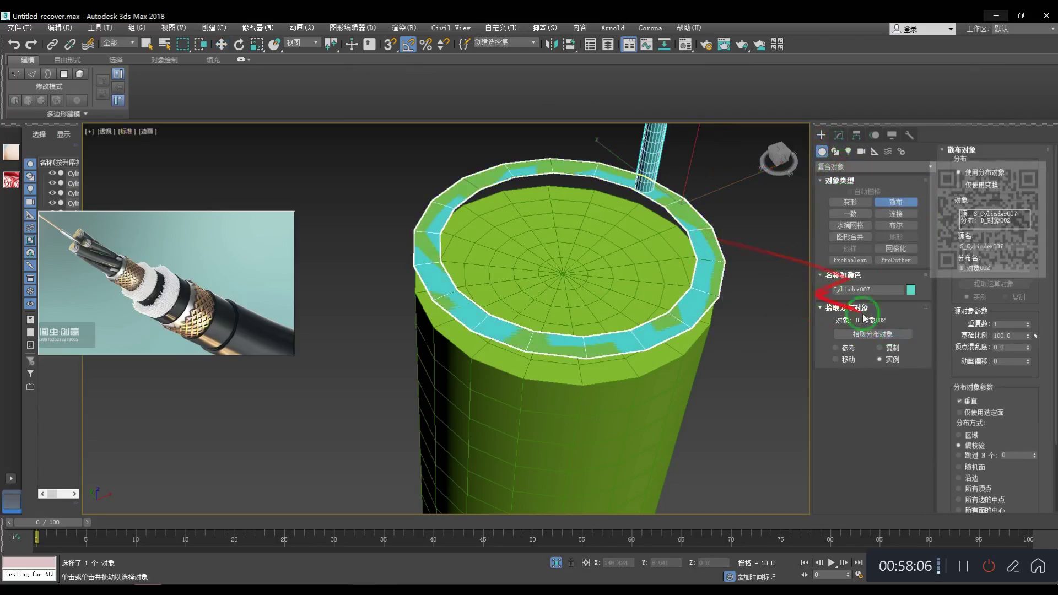
- Distribute the scattered strands on all edge midpoints, finish the scatter and turn off the edge display
left_click_drag(1014, 427, 1013, 342)
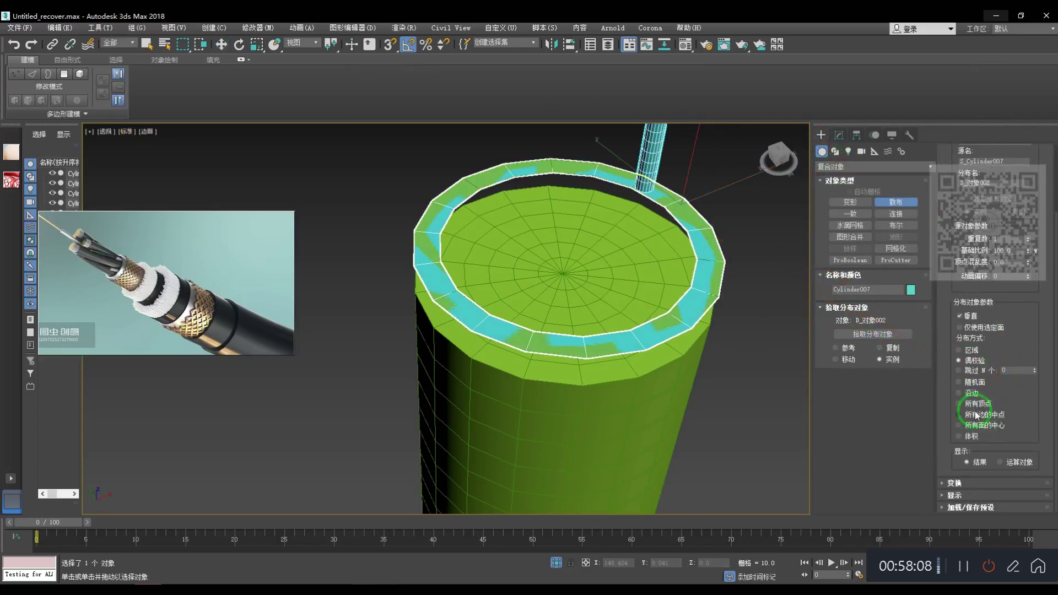
left_click(975, 415)
scroll(697, 333, "down", 3)
middle_click_drag(697, 345, 677, 325, "alt")
right_click(747, 382)
left_click(776, 422)
key("F4")
- Centre the scattered strands' pivot on the object and scale them to 92% in X and Y in the top view
left_click(621, 277)
middle_click_drag(621, 276, 637, 325, "alt")
key("t")
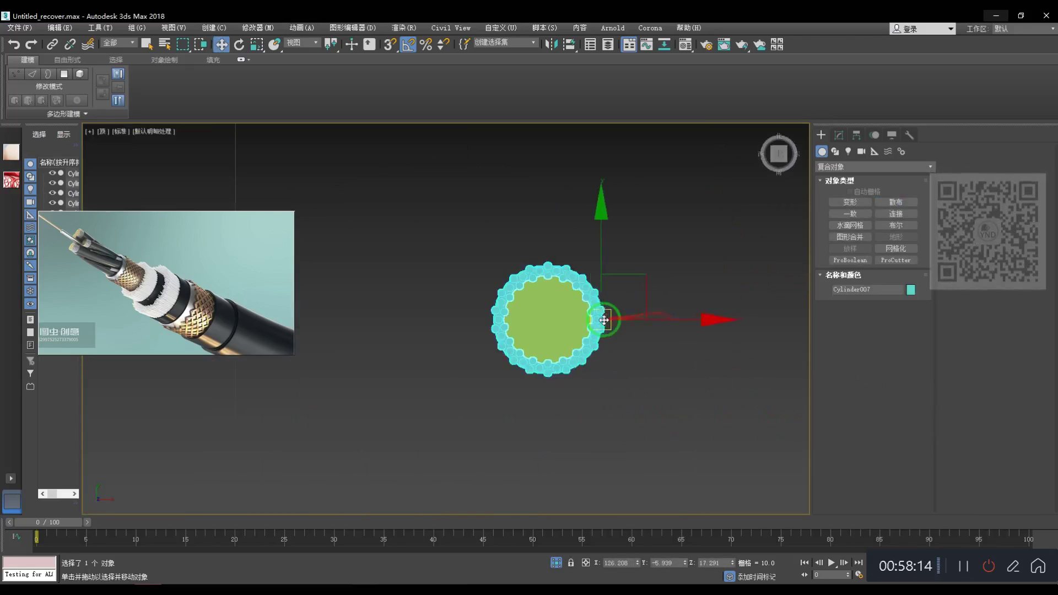
scroll(615, 309, "up", 3)
key("r")
left_click(860, 135)
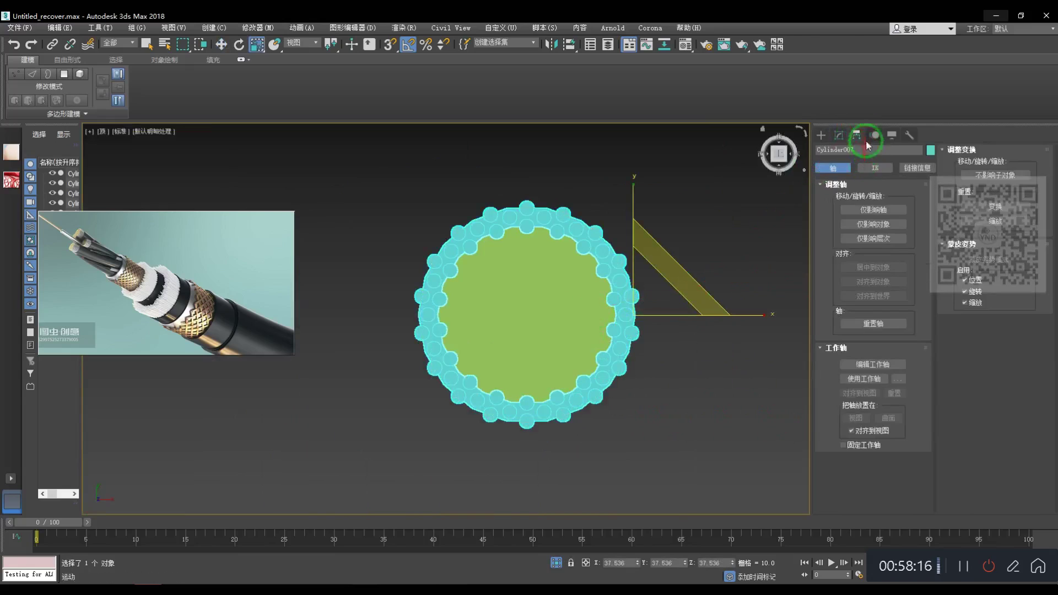
left_click(873, 267)
left_click(874, 210)
left_click(556, 277)
left_click_drag(556, 277, 554, 282)
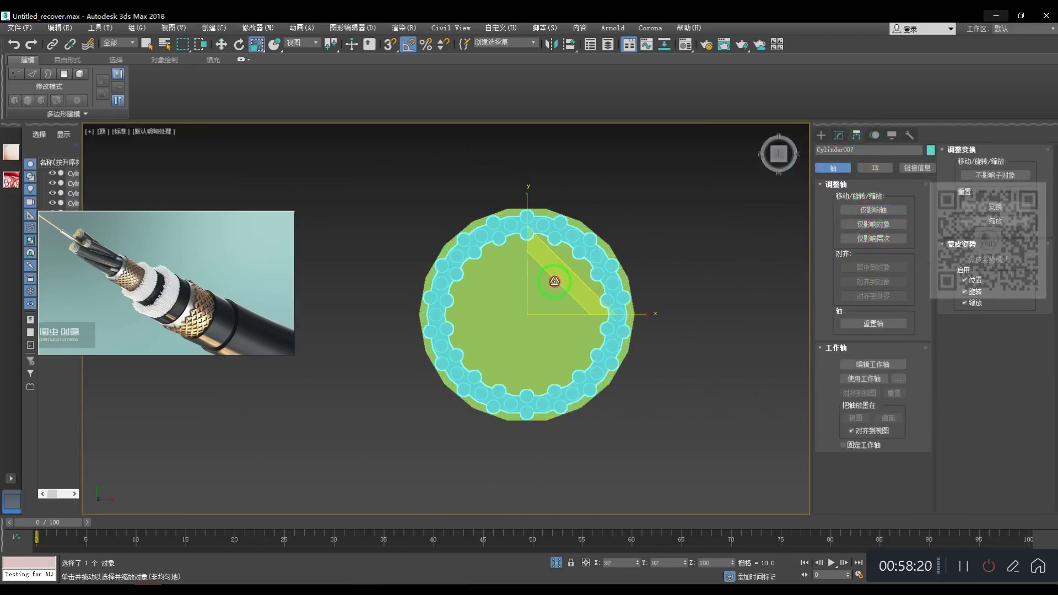
- Lower the ring of strands onto the core cylinder's upper end in the front view
key("w")
key("f")
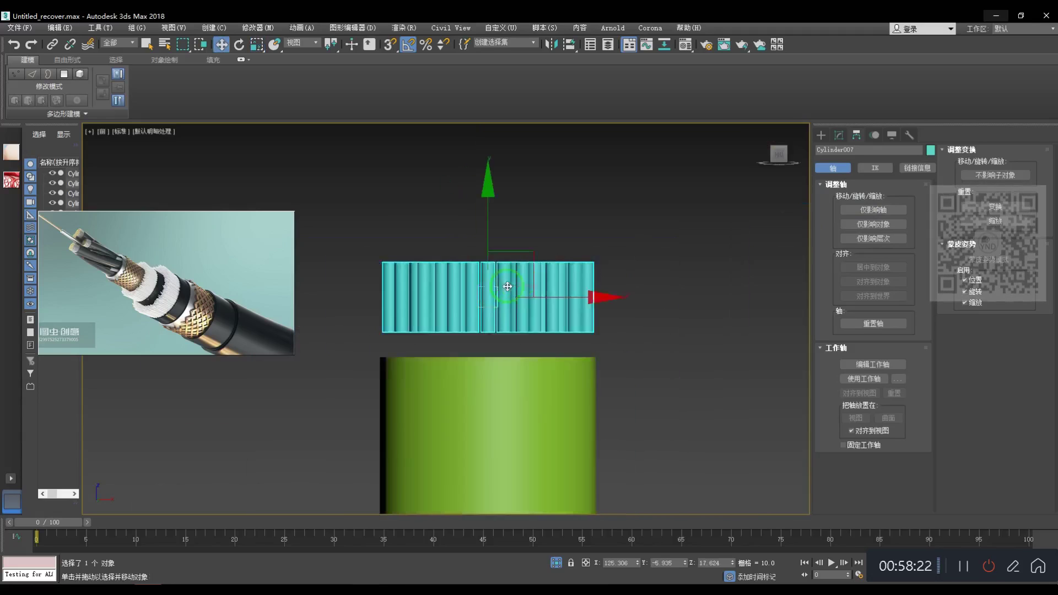
scroll(551, 279, "up", 3)
left_click_drag(489, 237, 494, 281)
key("z")
scroll(494, 281, "down", 3)
key("p")
key("z")
scroll(492, 296, "down", 1)
middle_click_drag(493, 296, 536, 309, "alt")
left_click(647, 356)
scroll(519, 331, "up", 1)
scroll(520, 331, "down", 1)
- Show the mesh edges and select the edge loop around the green core cylinder's upper rim
left_click(546, 356)
scroll(539, 349, "up", 5)
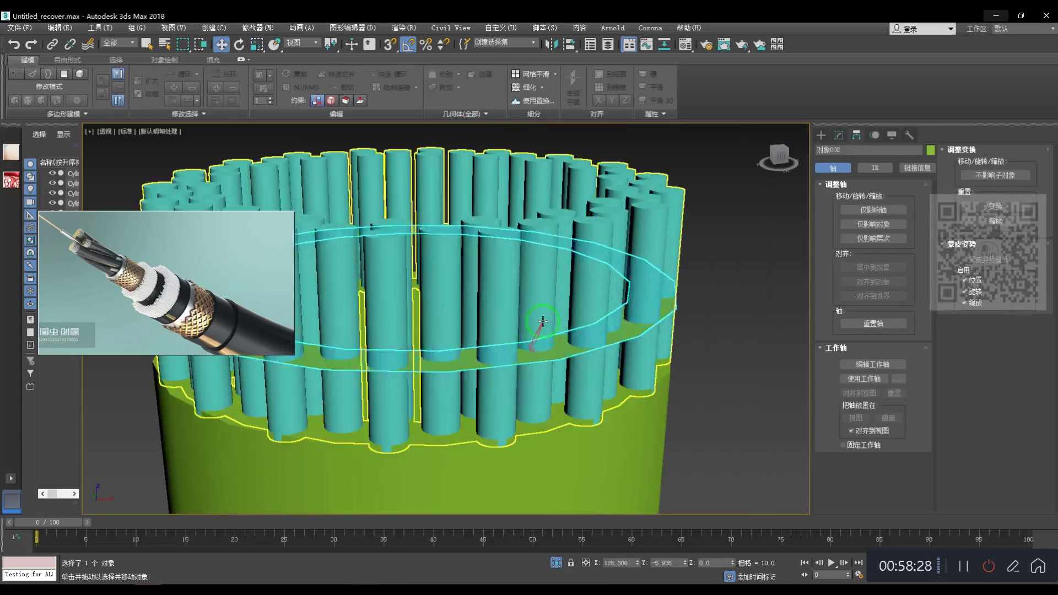
key("F4")
middle_click_drag(539, 429, 550, 236, "alt")
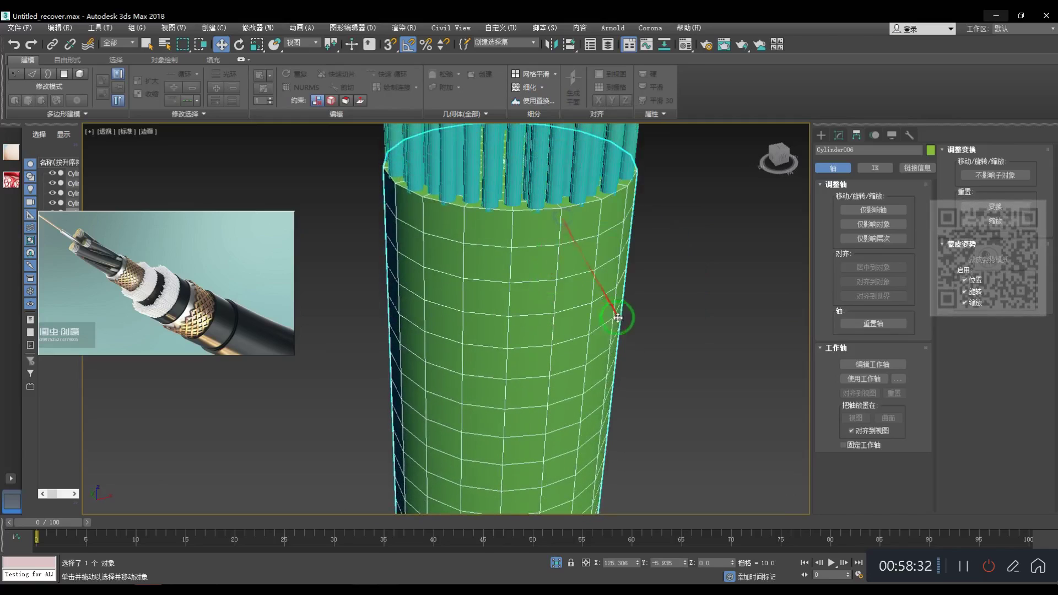
right_click(576, 262)
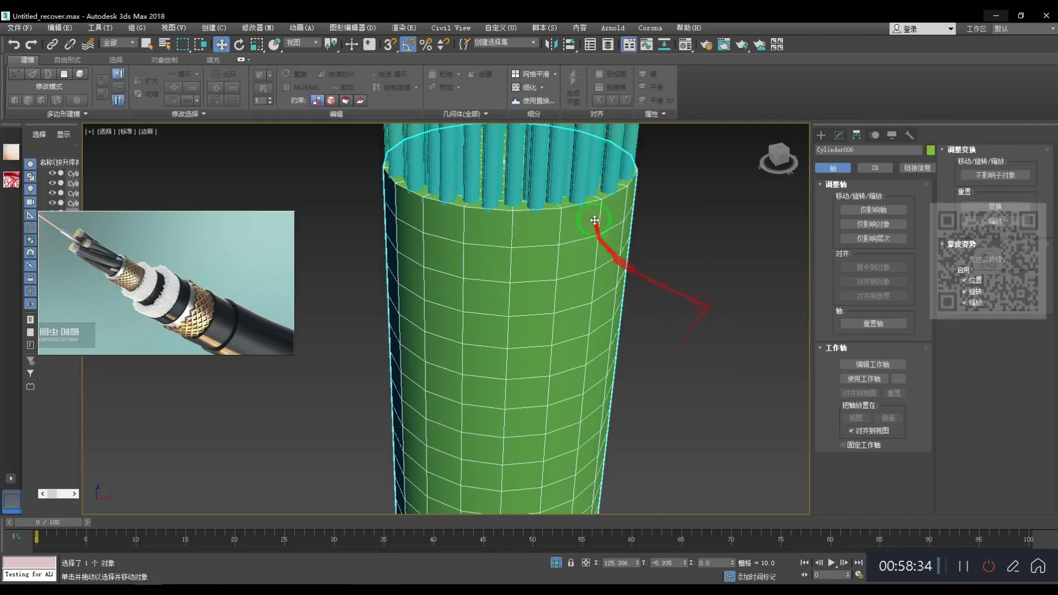
left_click(841, 138)
scroll(574, 221, "up", 3)
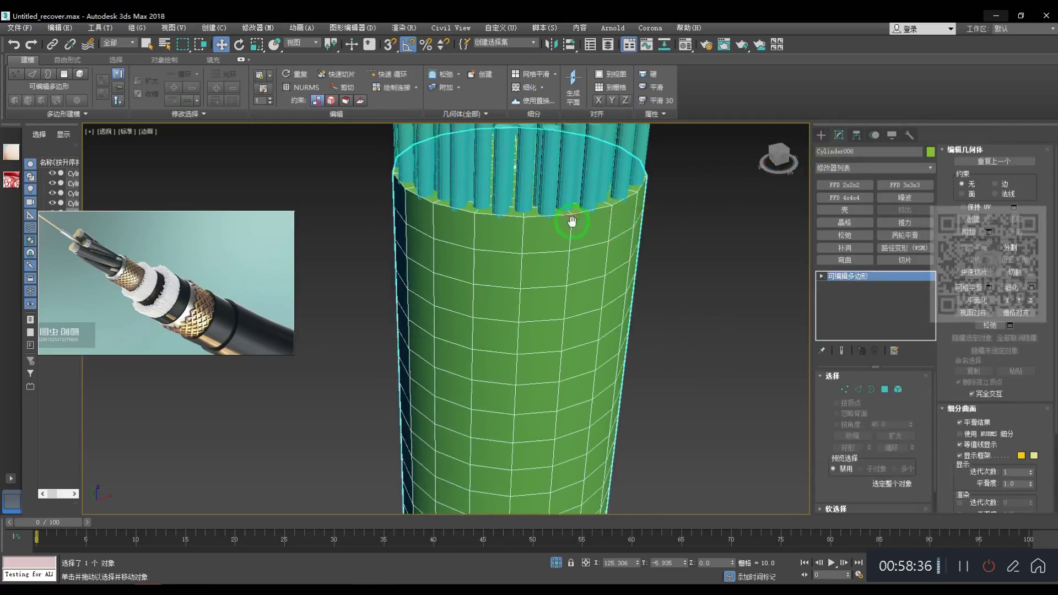
left_click(858, 389)
double_click(601, 223)
- Chamfer the upper rim edge loop of the core cylinder by 0.03
right_click(623, 202)
left_click(552, 263)
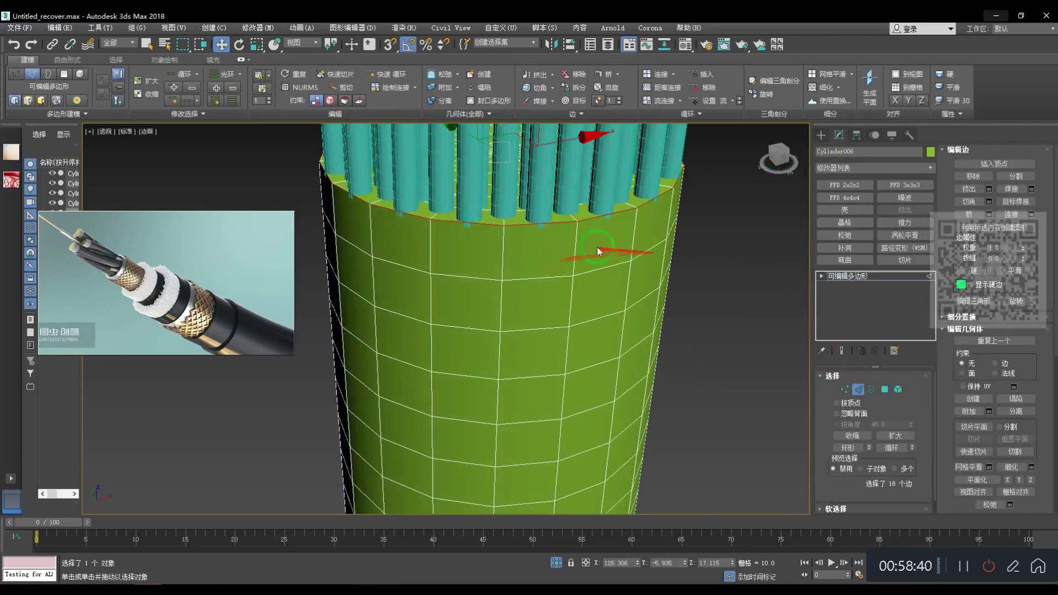
right_click(455, 342)
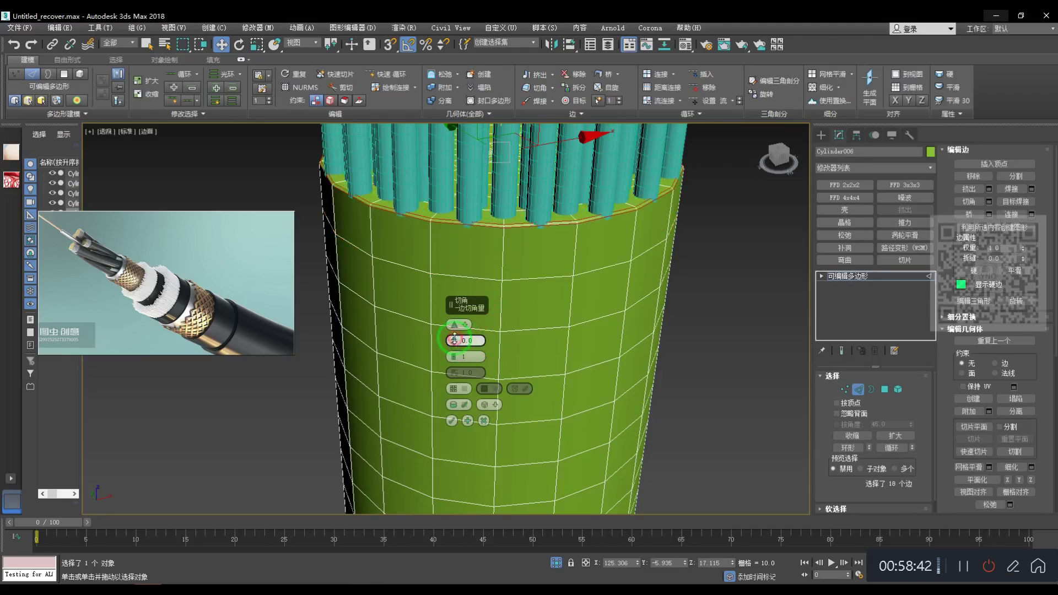
left_click_drag(456, 339, 464, 340)
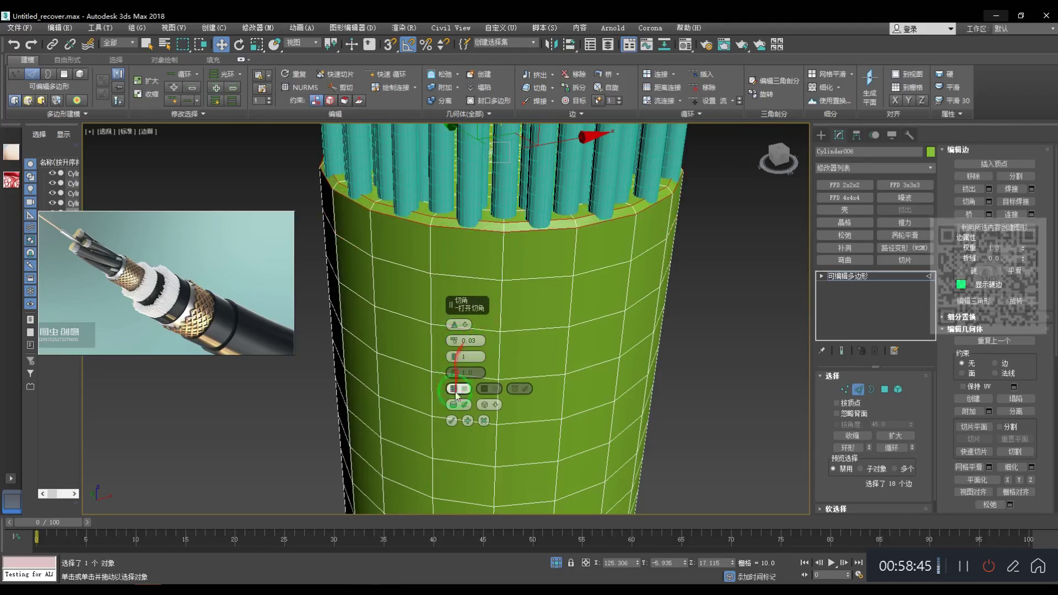
left_click(451, 423)
- Chamfer the two rim edge loops of the core cylinder again with an amount of 0.001
double_click(530, 222)
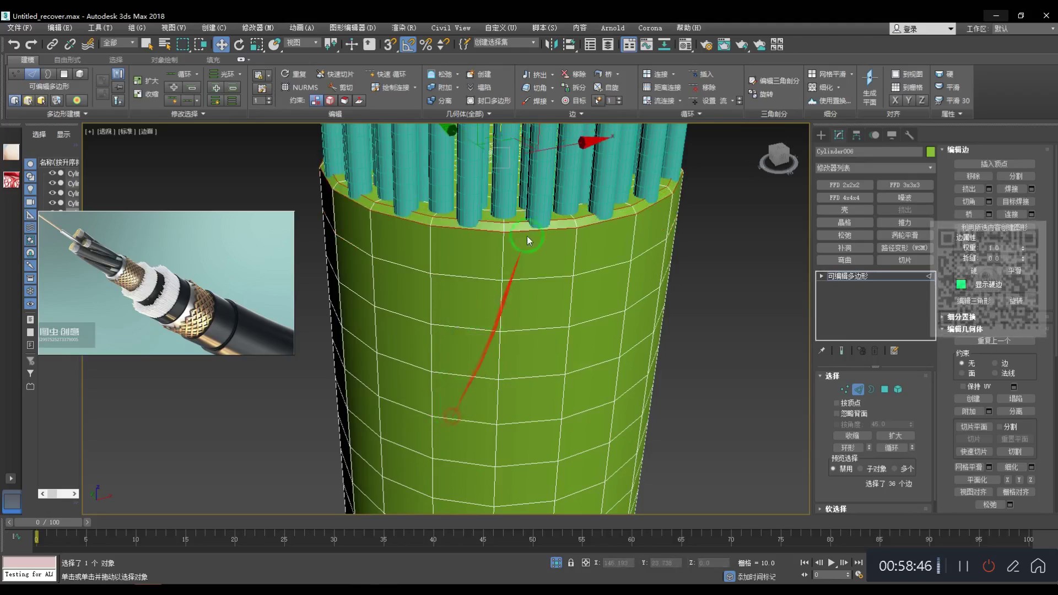
right_click(526, 226)
left_click(453, 289)
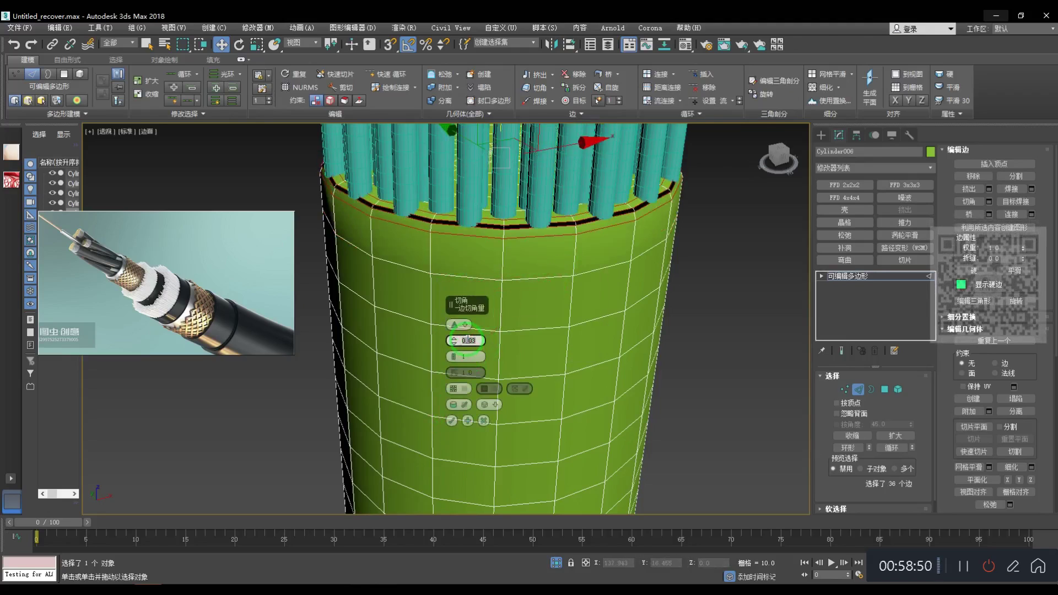
type("5")
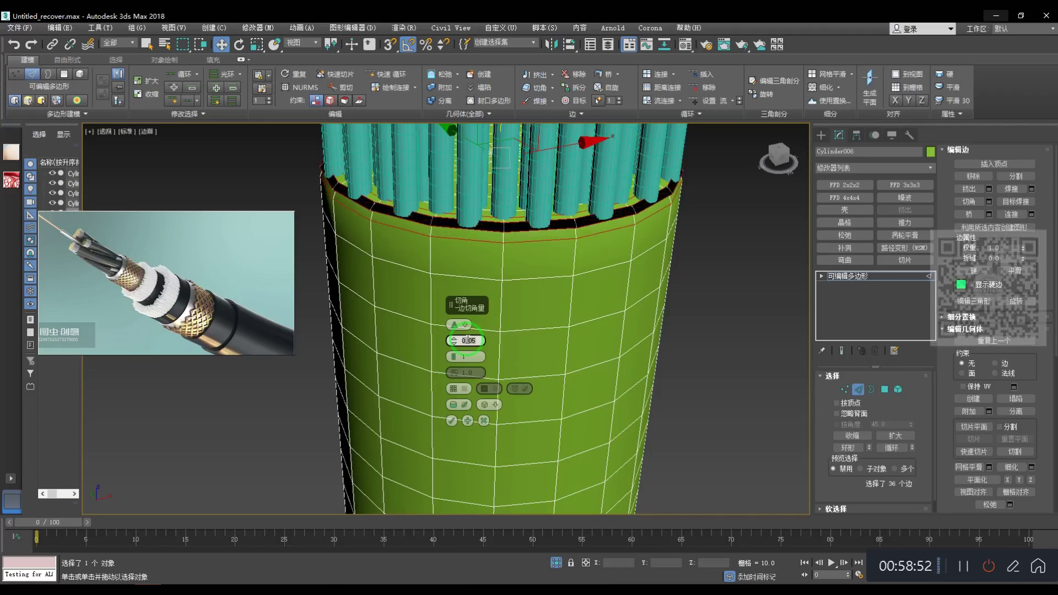
key("Return")
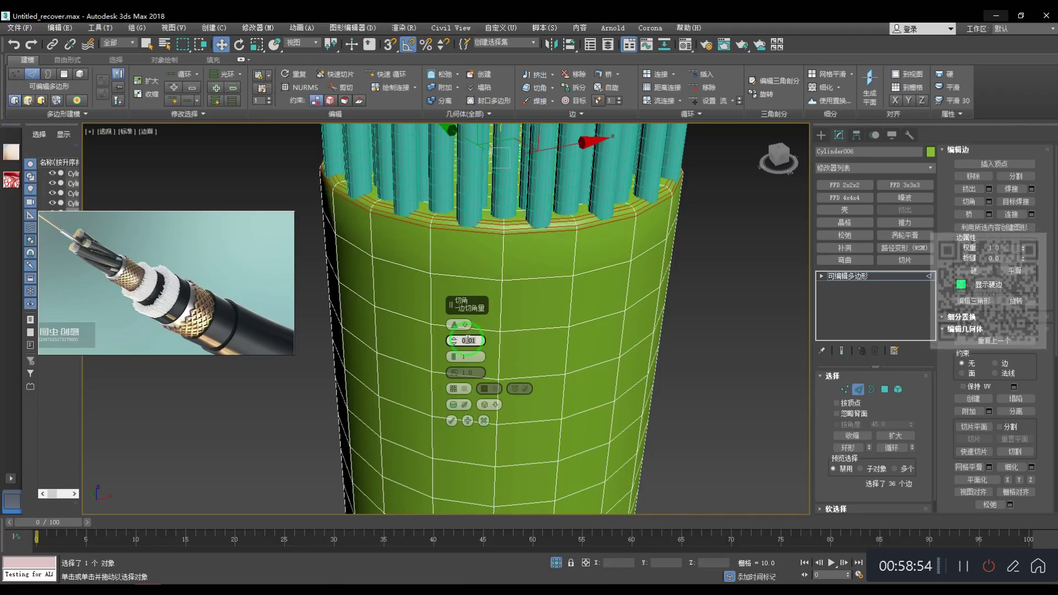
type("01")
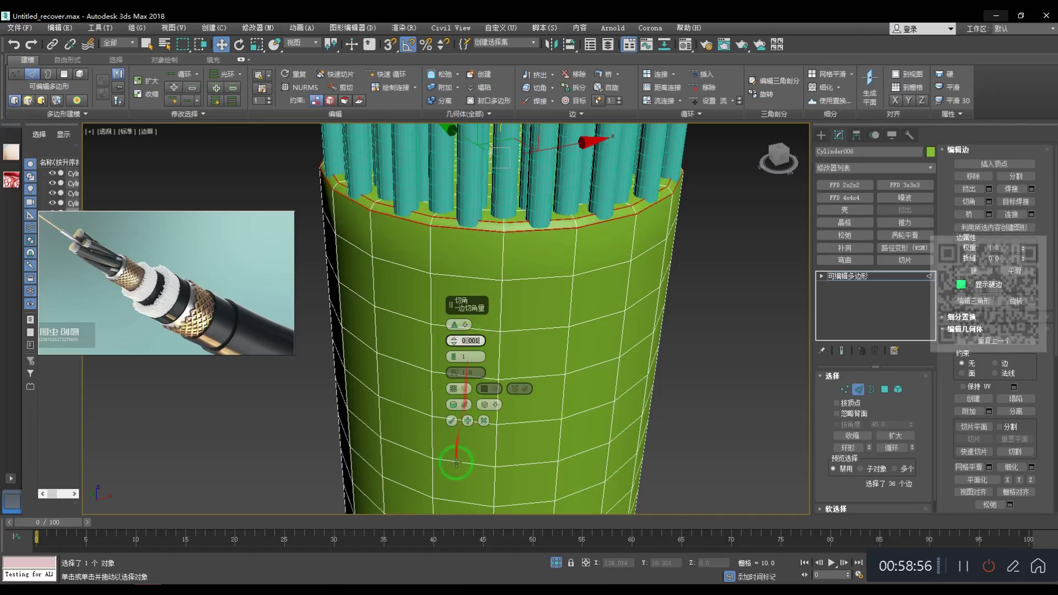
left_click(451, 422)
- Leave edge editing, apply TurboSmooth to the core cylinder and turn off the edge display
left_click(841, 278)
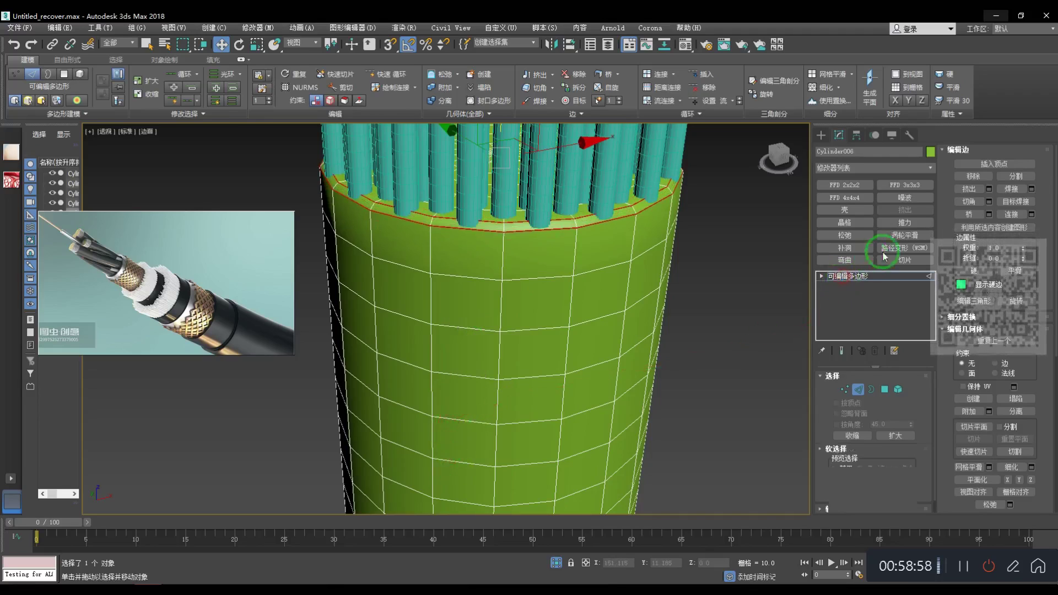
left_click(904, 236)
left_click(750, 324)
key("F4")
scroll(571, 241, "down", 4)
- Scale the ring of strands down slightly and lower it a little into the core cylinder's end
left_click(554, 210)
scroll(553, 205, "up", 2)
middle_click_drag(548, 207, 534, 267)
key("r")
left_click_drag(516, 222, 518, 230)
key("w")
left_click_drag(519, 155, 517, 161)
left_click(658, 268)
- Convert the scattered ring of strands to an editable poly in the top view
left_click(541, 227)
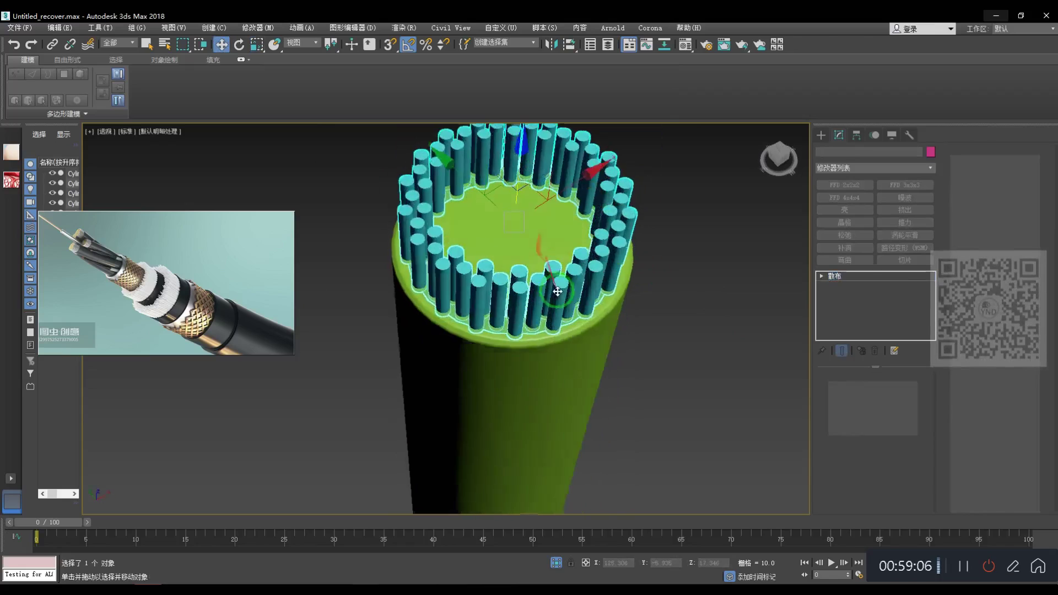
key("t")
scroll(696, 253, "up", 2)
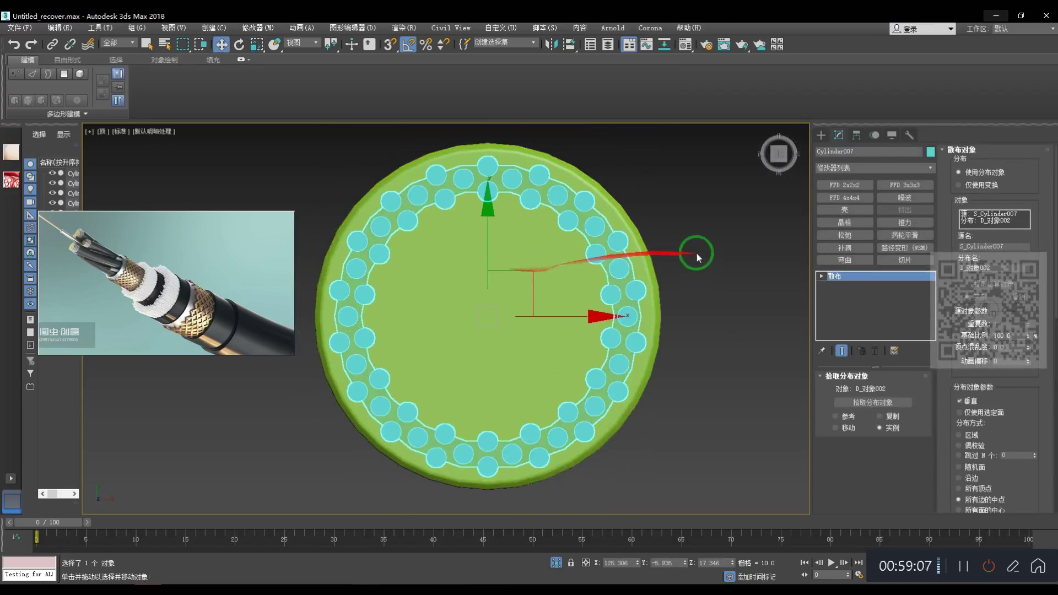
right_click(606, 245)
left_click(684, 357)
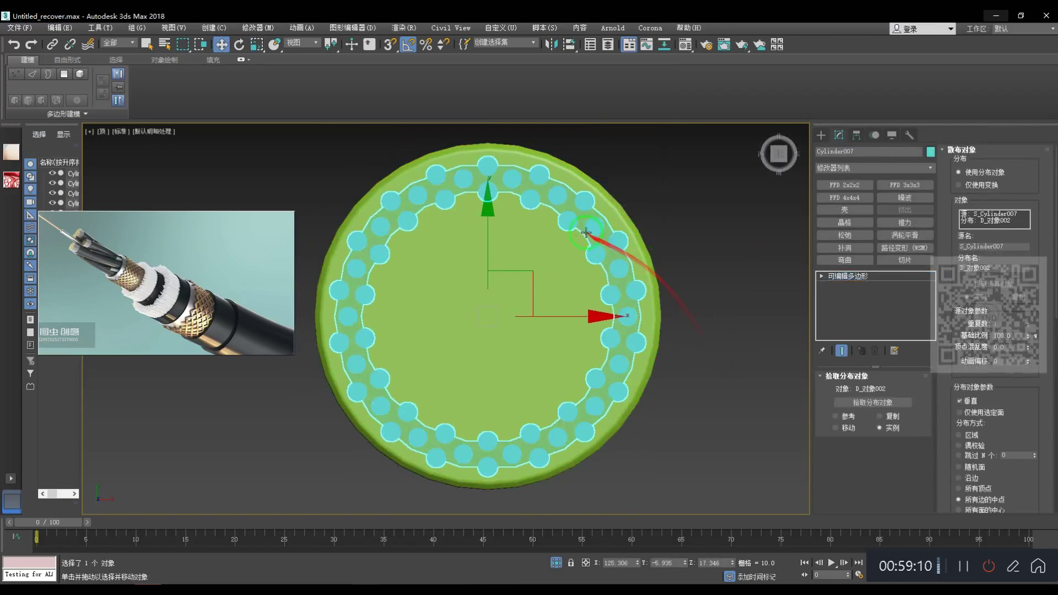
- Clone one strand element of the ring as a separate object placed inside the ring
key("5")
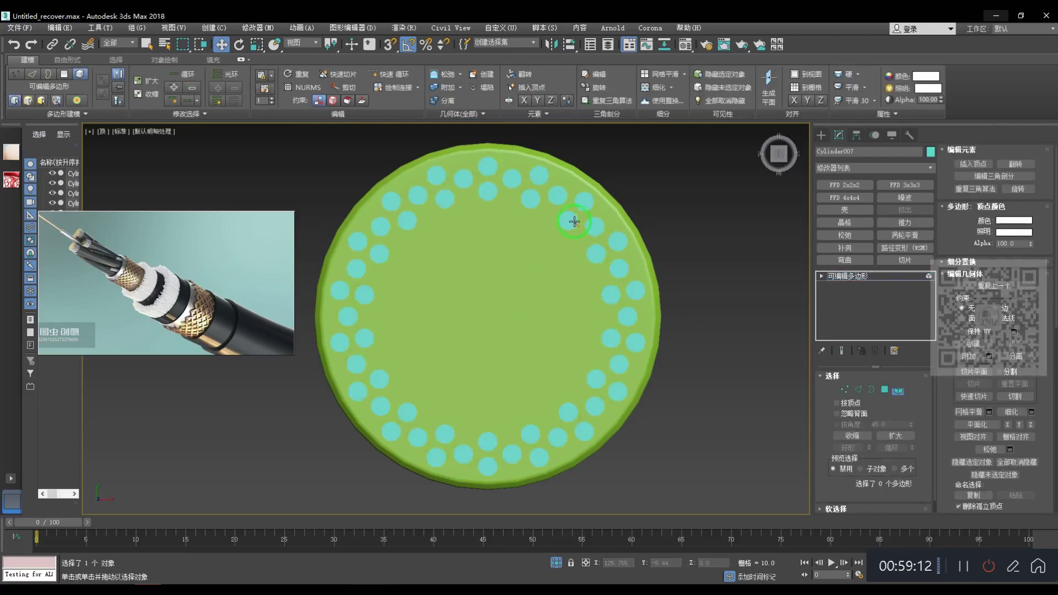
left_click_drag(575, 220, 604, 177)
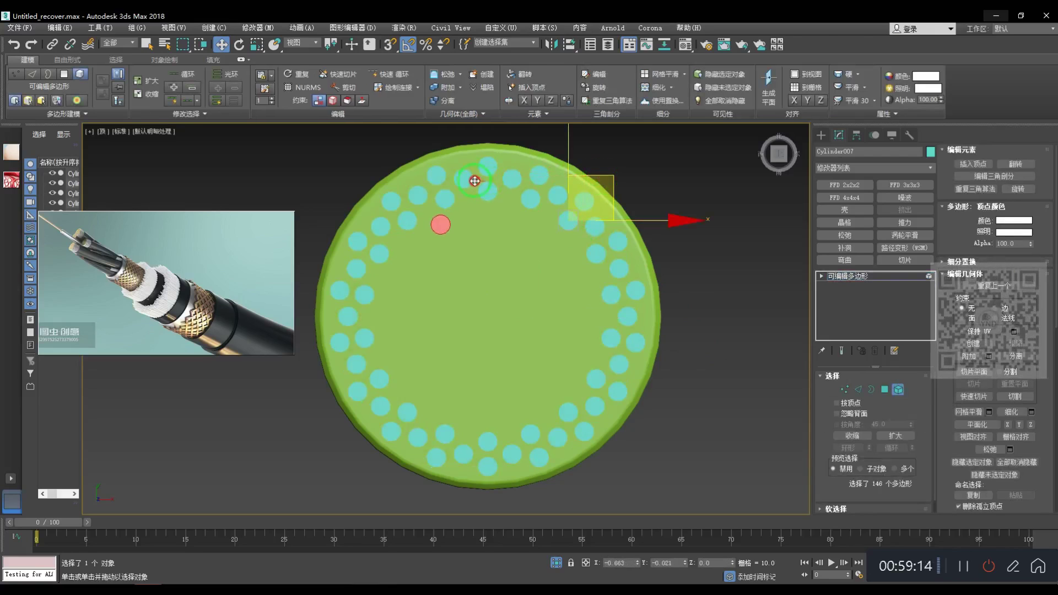
left_click_drag(474, 181, 461, 208, "shift")
left_click(561, 320)
left_click(751, 319)
- Centre the cloned strand's pivot on the object
left_click(434, 224)
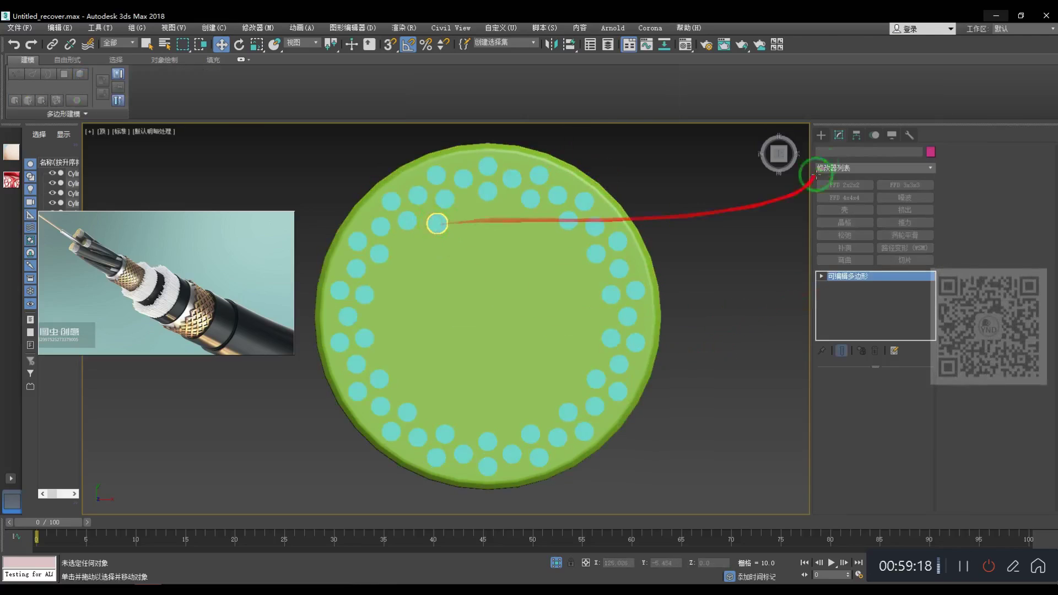
left_click(857, 135)
left_click(873, 209)
left_click(874, 267)
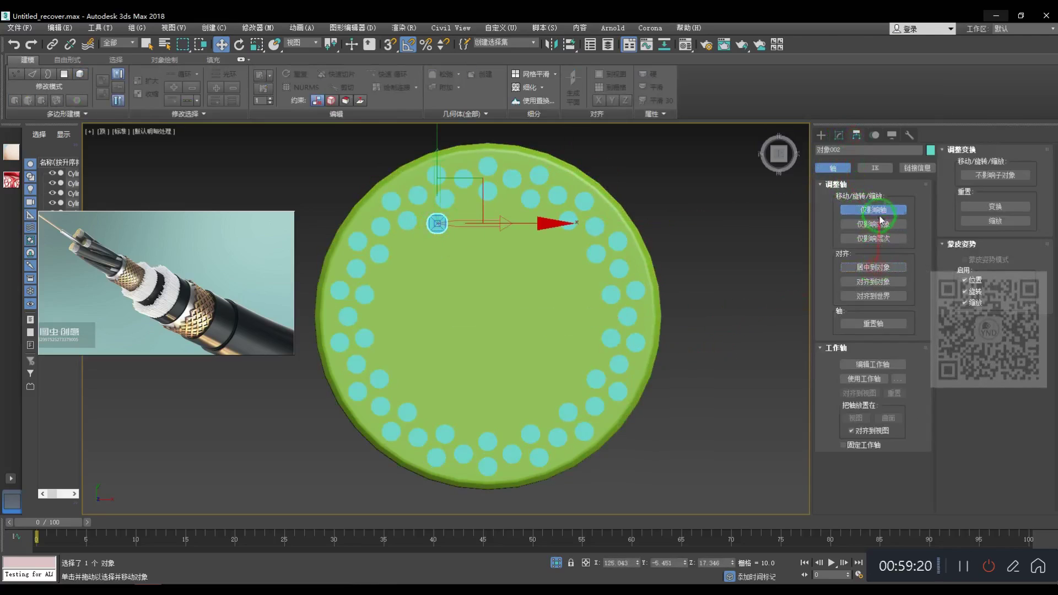
left_click(879, 215)
- Clone the single strand repeatedly, singly and in groups, to fill the empty middle of the core's end in the top view
scroll(476, 202, "up", 3)
left_click_drag(469, 190, 514, 182)
left_click(532, 349)
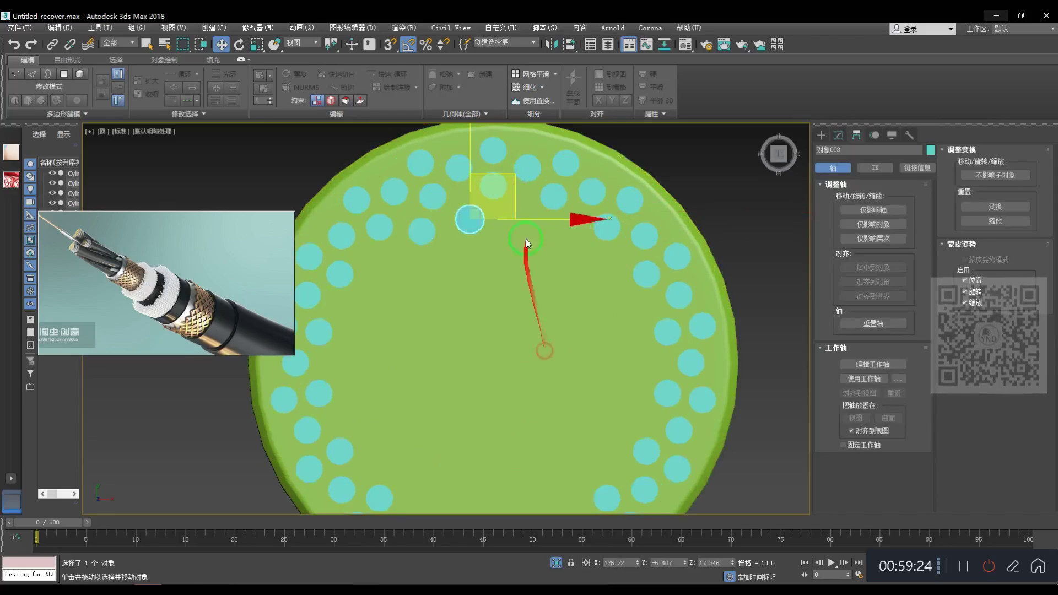
mouse_move(483, 195)
left_mouse_down("shift")
mouse_move(488, 188)
mouse_move(458, 221)
left_mouse_up("shift")
left_click(533, 350)
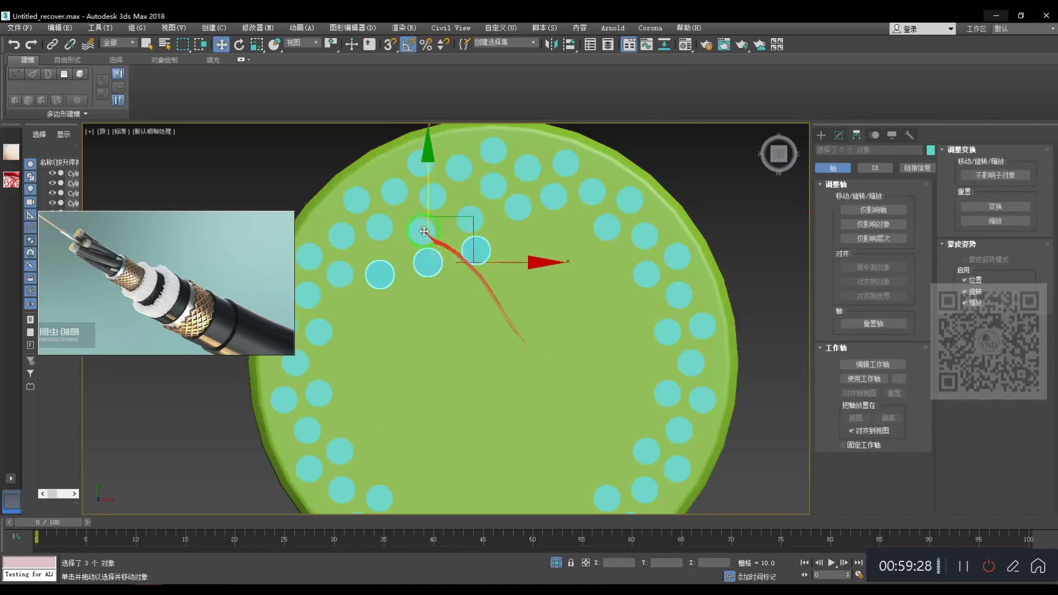
mouse_move(491, 200)
left_mouse_down("shift")
mouse_move(466, 265)
mouse_move(526, 355)
mouse_move(551, 435)
mouse_move(602, 265)
mouse_move(593, 264)
left_mouse_up("shift")
left_click(531, 349)
left_click(528, 349)
left_click(532, 350)
left_click(533, 351)
mouse_move(526, 291)
left_mouse_down()
mouse_move(545, 250)
mouse_move(590, 327)
mouse_move(607, 269)
mouse_move(625, 333)
mouse_move(579, 392)
mouse_move(357, 405)
mouse_move(460, 466)
left_mouse_up()
left_click(530, 349)
left_click(527, 351)
left_click(530, 350)
left_click(528, 352)
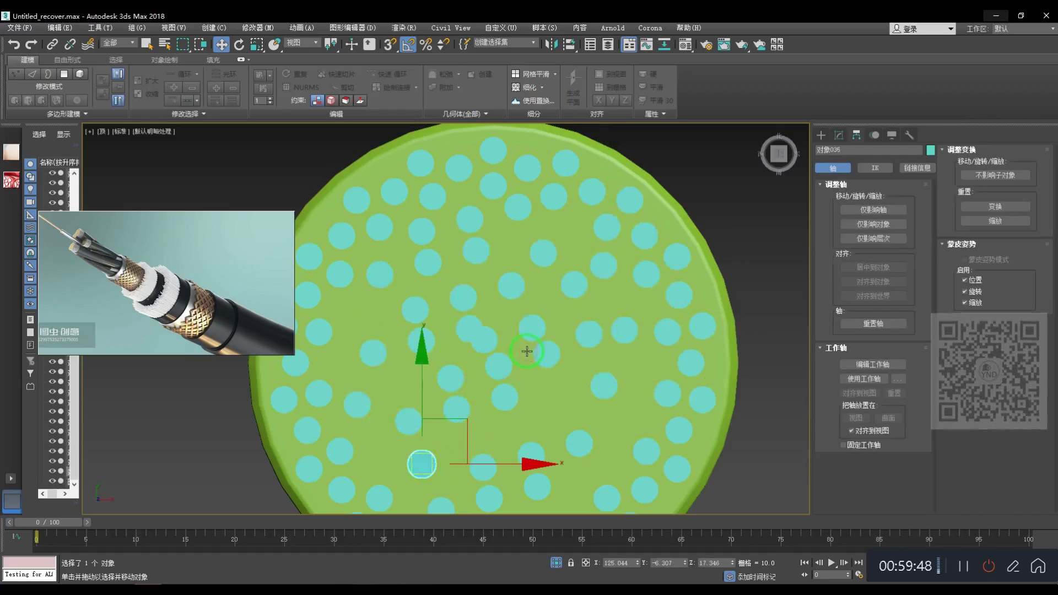
- Select all the strands at the core's end in the perspective view and isolate them with edges displayed
key("p")
scroll(527, 352, "down", 8)
middle_click_drag(527, 352, 568, 292, "alt")
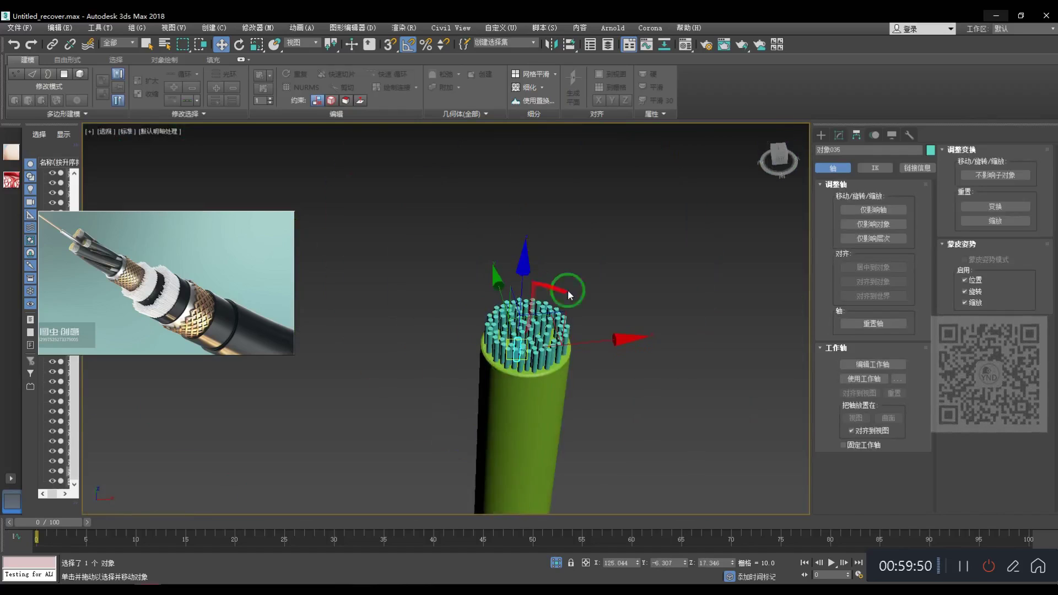
left_click(603, 310)
middle_click_drag(534, 366, 497, 321, "alt")
scroll(502, 328, "up", 5)
middle_click_drag(491, 361, 493, 323)
scroll(441, 303, "up", 3)
key("F4")
left_click_drag(395, 242, 747, 298)
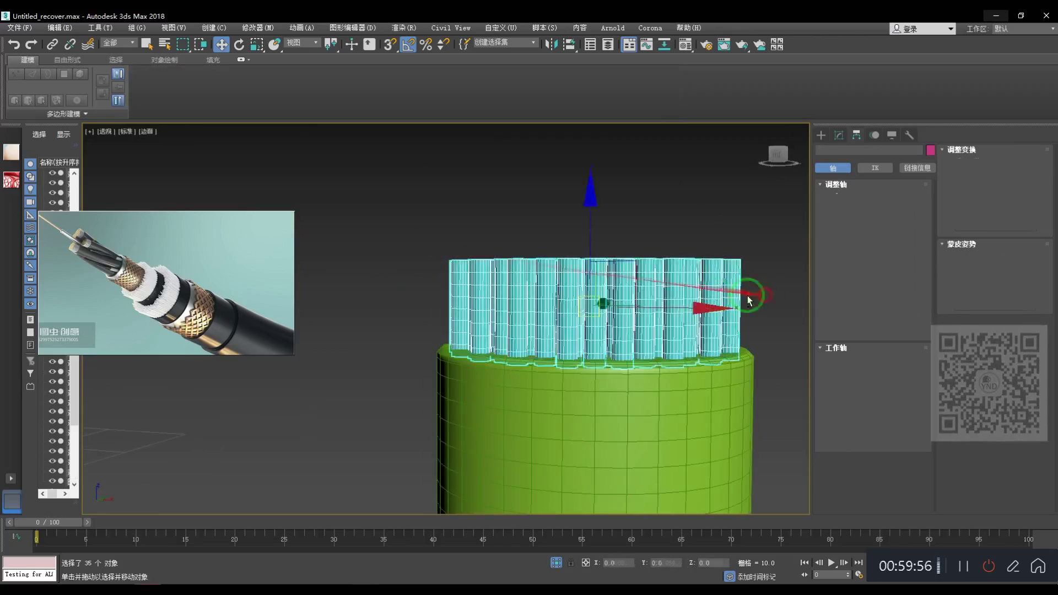
key("alt+q")
middle_click_drag(530, 292, 574, 306, "alt")
- Attach all the cloned strands to the outer ring of strands as one editable poly
left_click(625, 326)
left_click(574, 334)
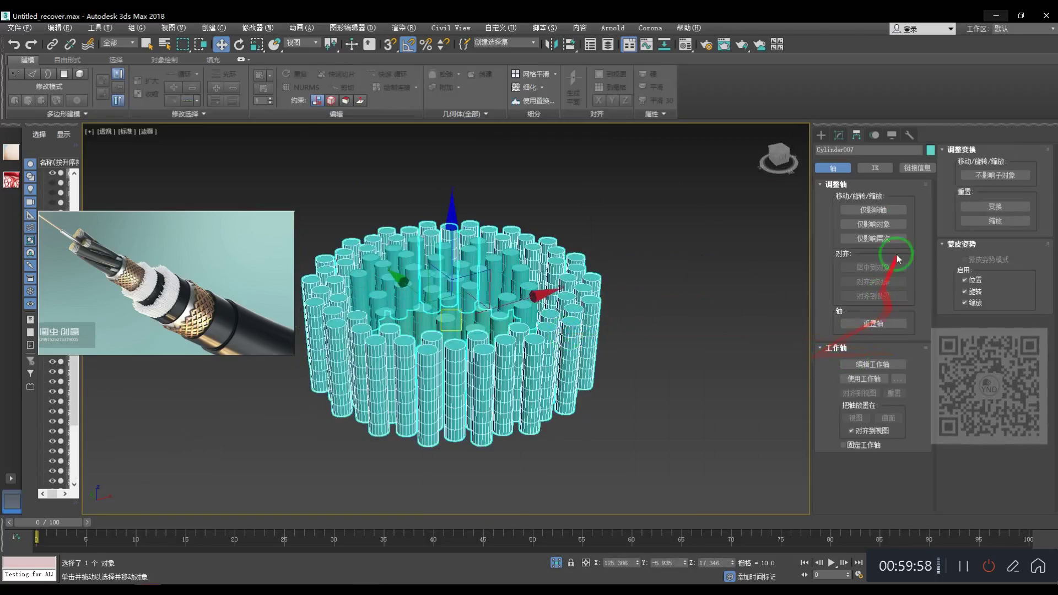
key("5")
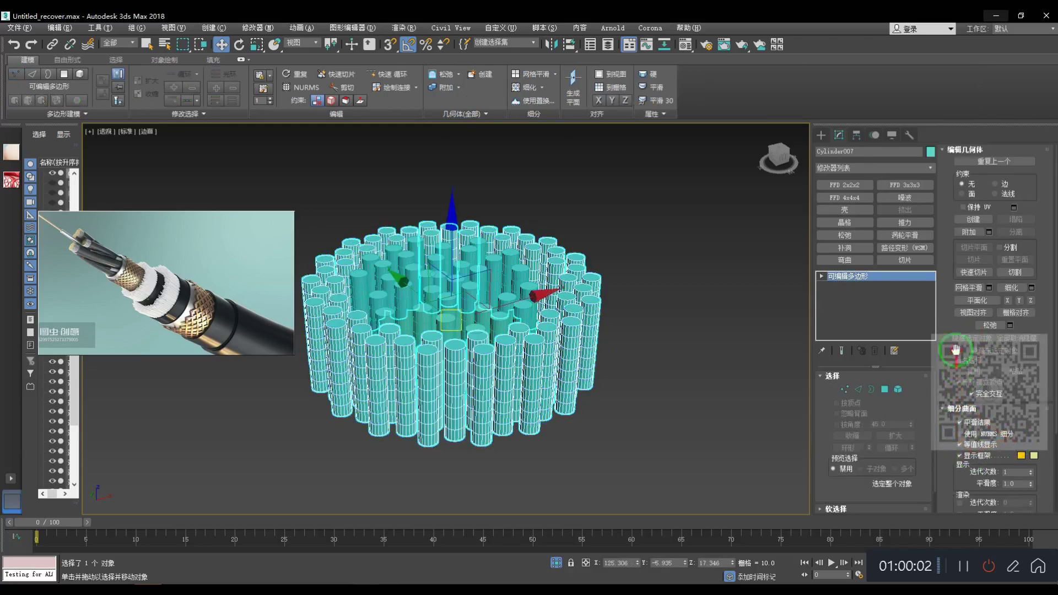
left_click(208, 141)
key("ctrl+a")
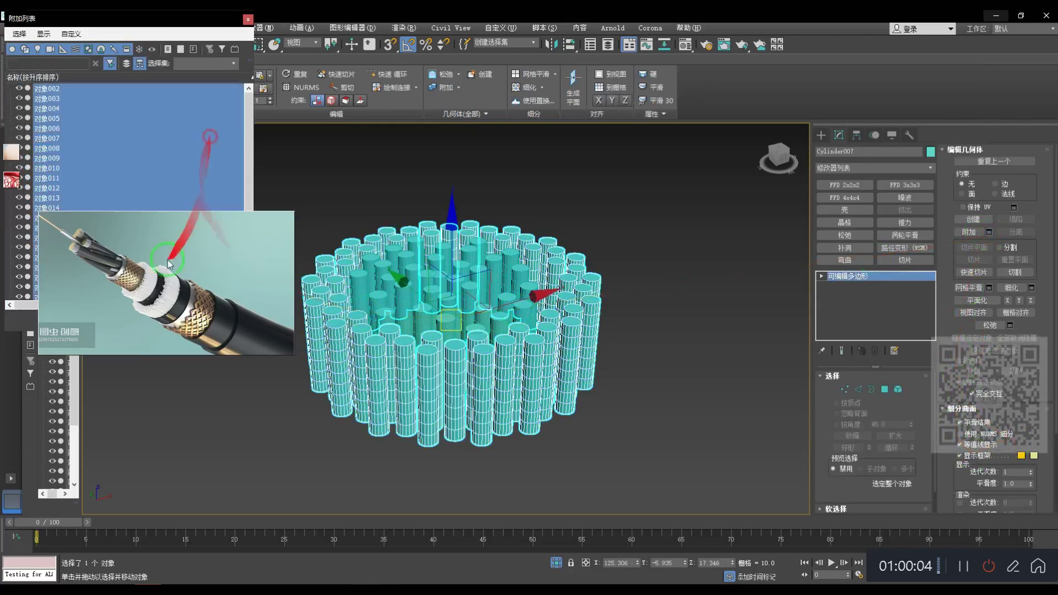
left_click_drag(155, 280, 161, 471)
left_click(181, 321)
- Apply a Twist modifier to the strand bundle with an angle of 21.5 about the Z axis
left_click(876, 268)
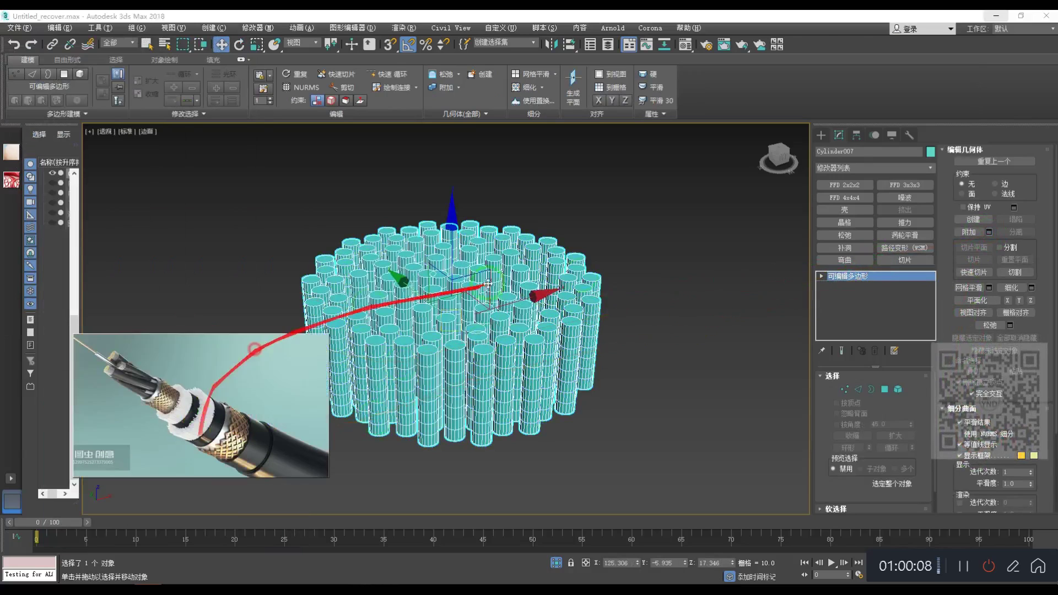
left_click(869, 172)
scroll(893, 373, "down", 10)
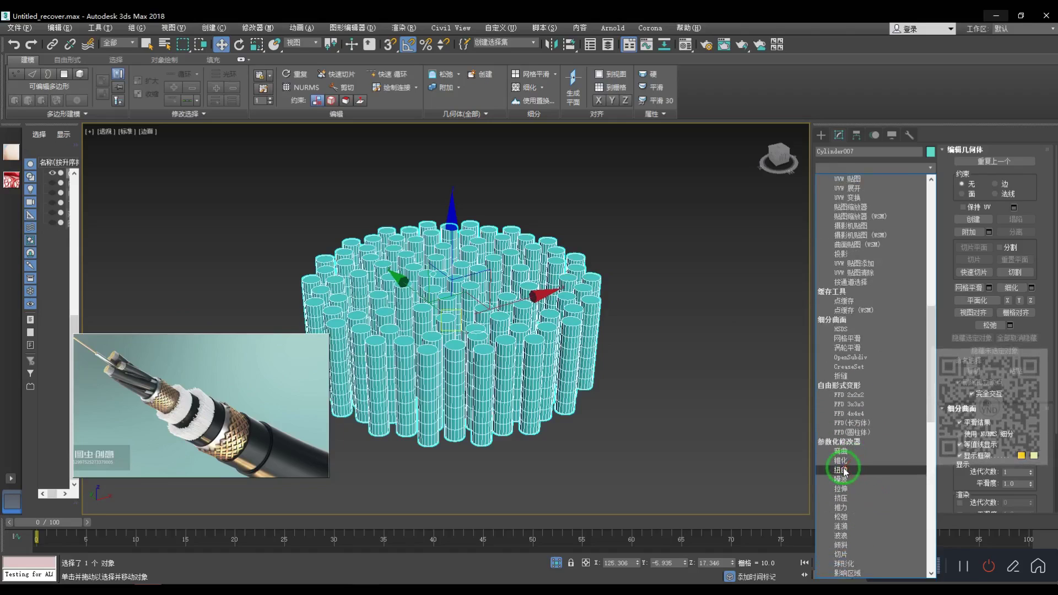
left_click(843, 474)
left_click_drag(899, 400, 894, 372)
left_click(669, 379)
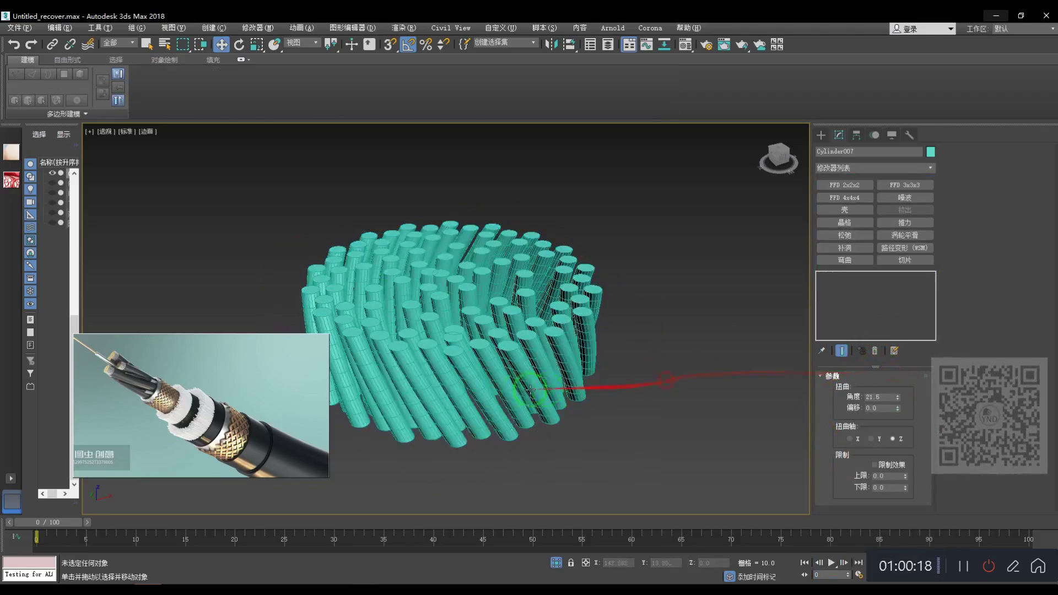
- Turn off the edge display and convert the twisted strand bundle to an editable poly
scroll(499, 380, "down", 2)
middle_click_drag(498, 380, 465, 359, "alt")
scroll(461, 341, "up", 2)
key("F4")
left_click(464, 342)
right_click(492, 308)
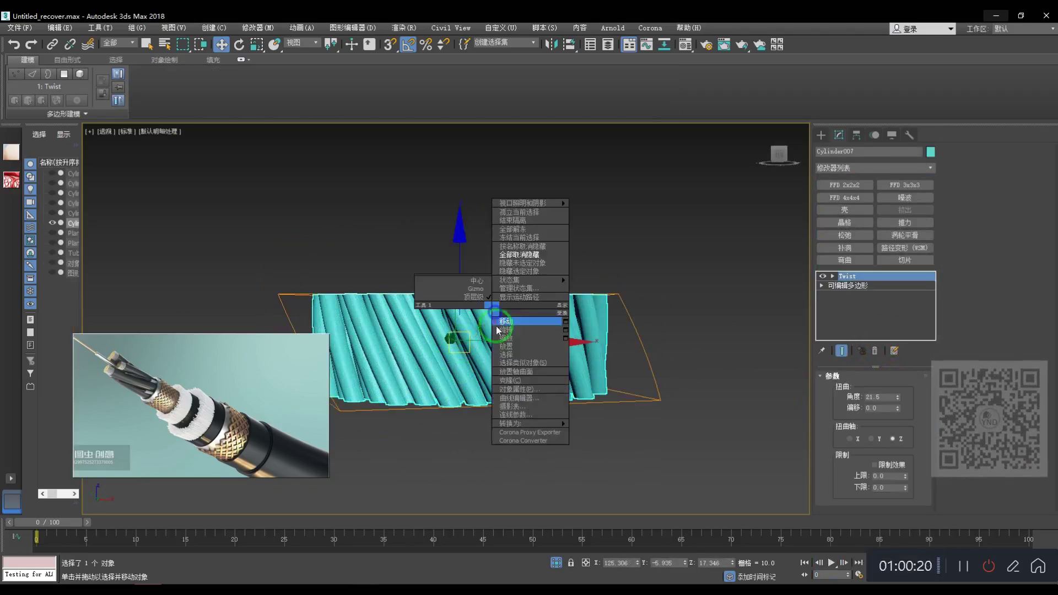
mouse_move(560, 423)
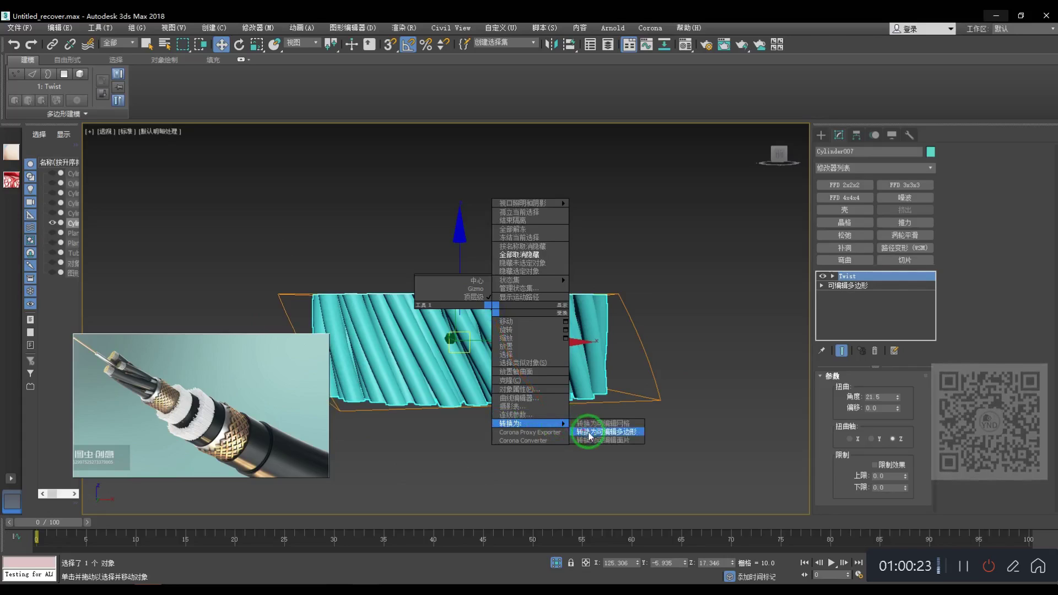
left_click(589, 432)
- Unhide all objects and view the twisted strand bundle on the core cylinder
right_click(550, 301)
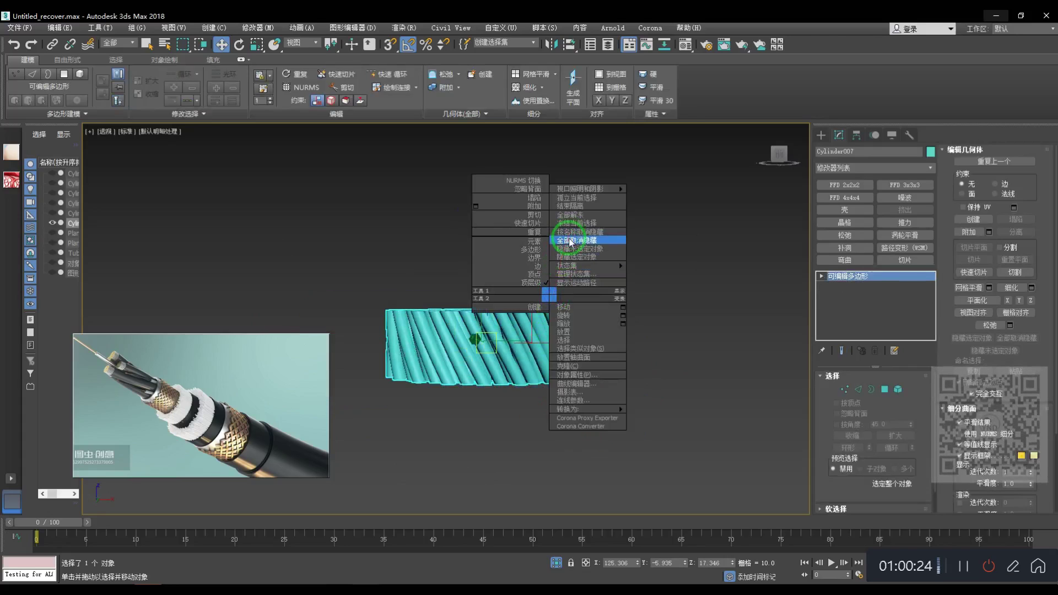
left_click(570, 242)
scroll(537, 271, "down", 3)
middle_click_drag(534, 278, 481, 345, "alt")
left_click(609, 398)
scroll(511, 398, "down", 2)
middle_click_drag(511, 398, 528, 329)
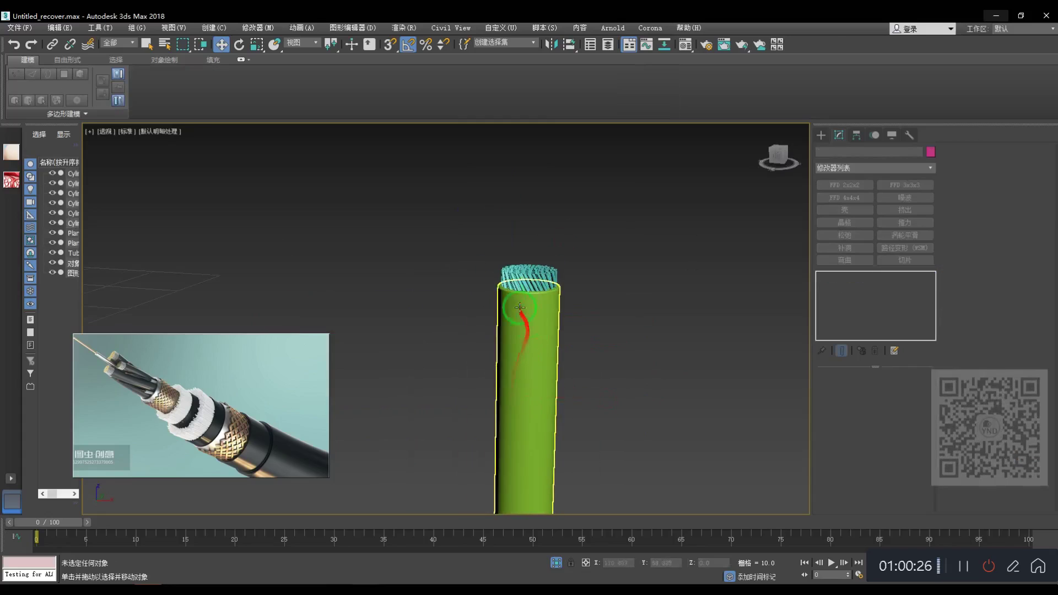
- Undo the strand bundle's Twist modifier and conversion, returning to straight strands, and unhide all objects
scroll(510, 299, "up", 6)
left_click(558, 236)
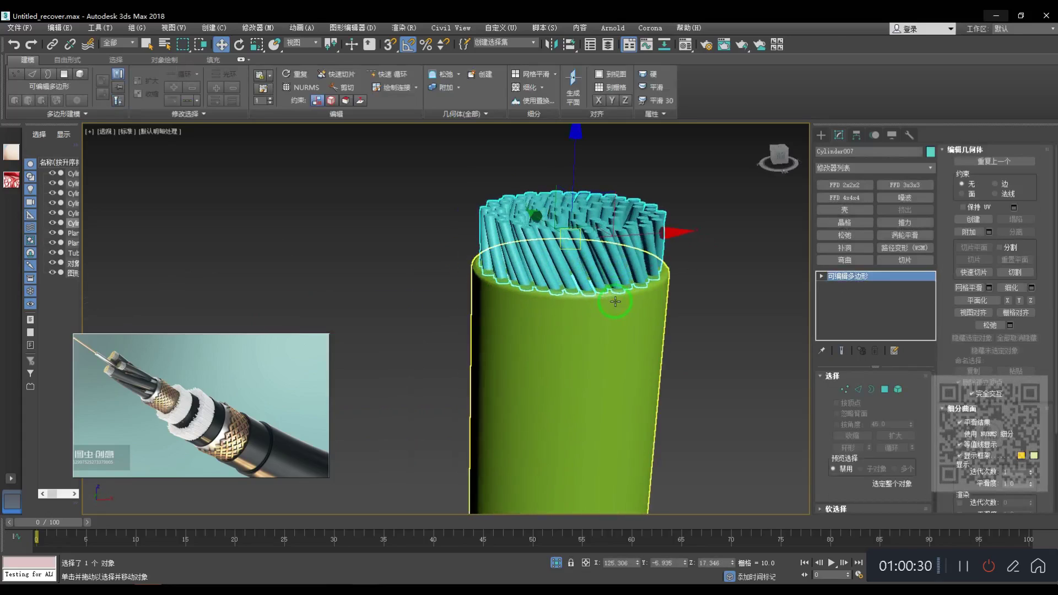
key("ctrl+z")
key("ctrl+z")
key("ctrl+z")
key("ctrl+z")
key("ctrl+z")
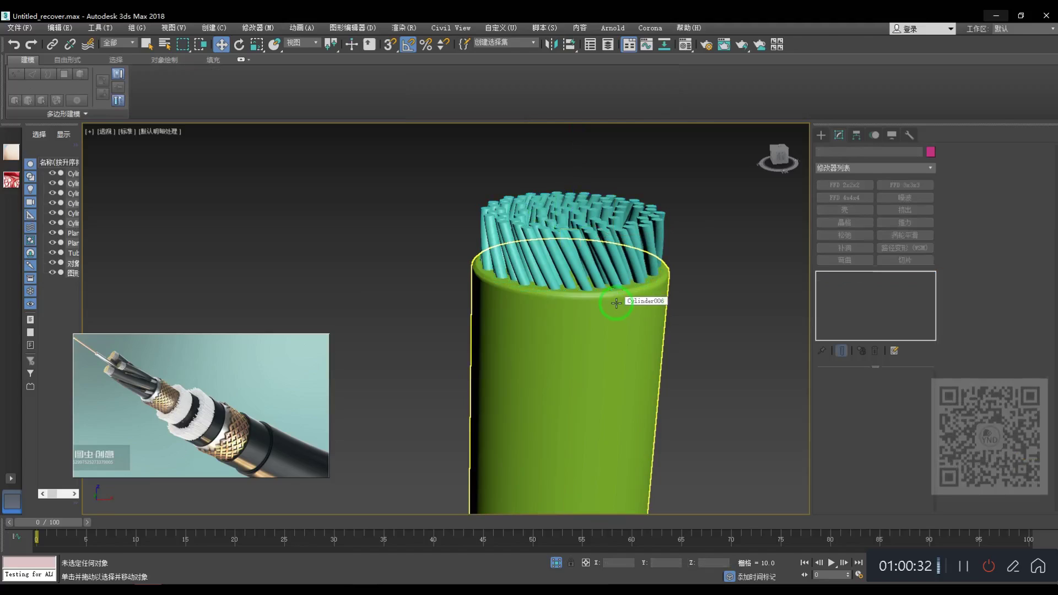
key("ctrl+z")
key("ctrl+z")
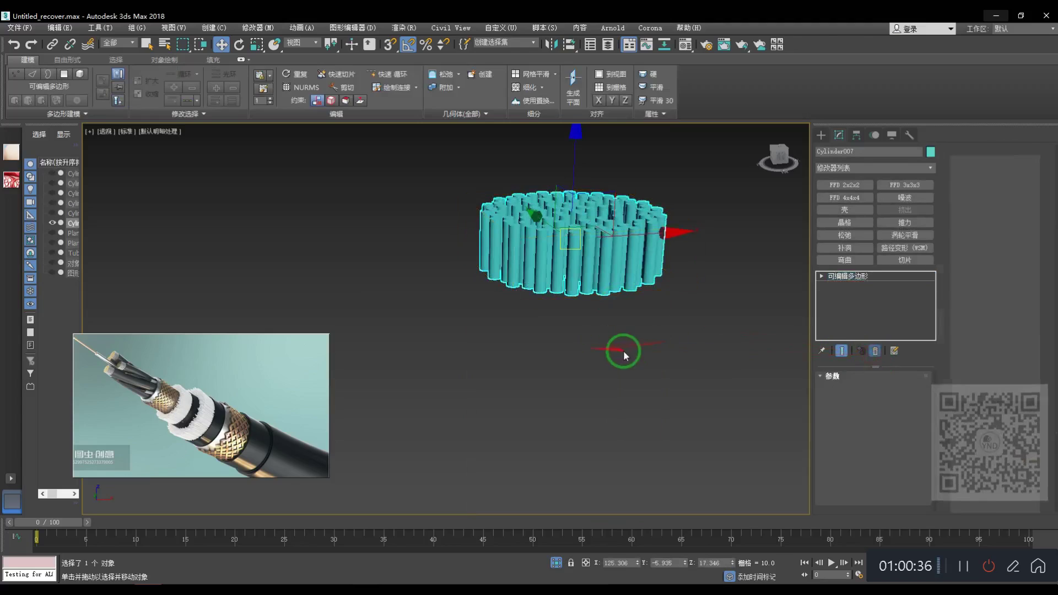
scroll(555, 346, "down", 5)
right_click(597, 305)
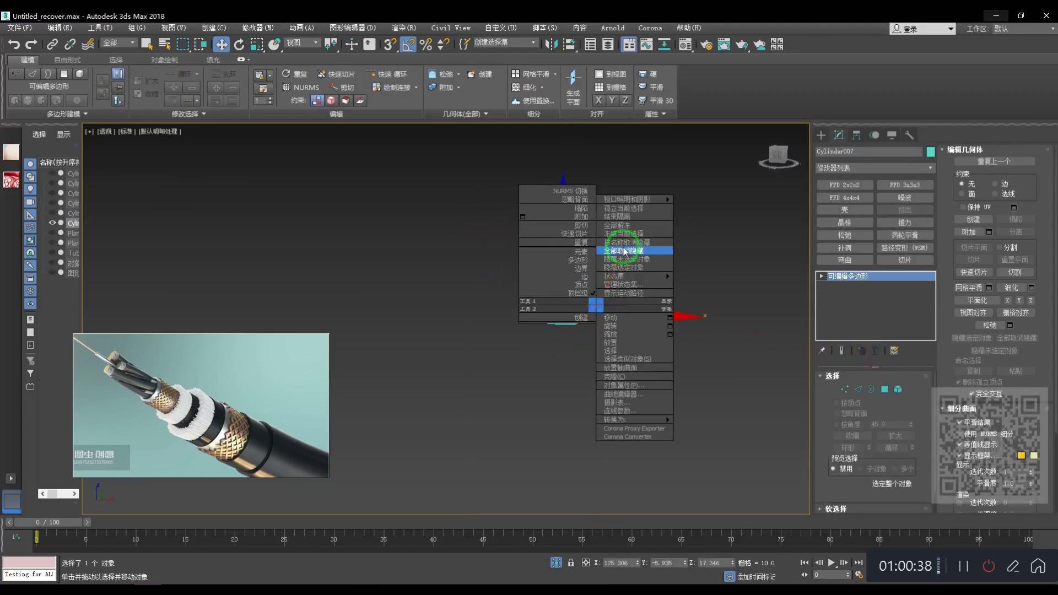
left_click(623, 250)
- Turn an unused material slot into a CoronaMtl material and assign it to the strand bundle
key("m")
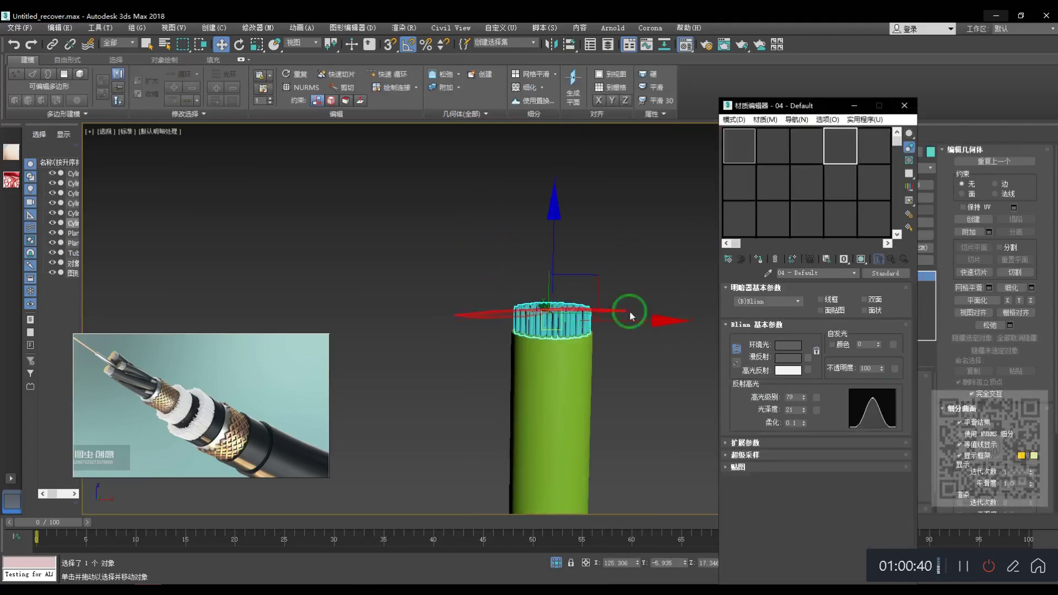
left_click(753, 188)
left_click(759, 260)
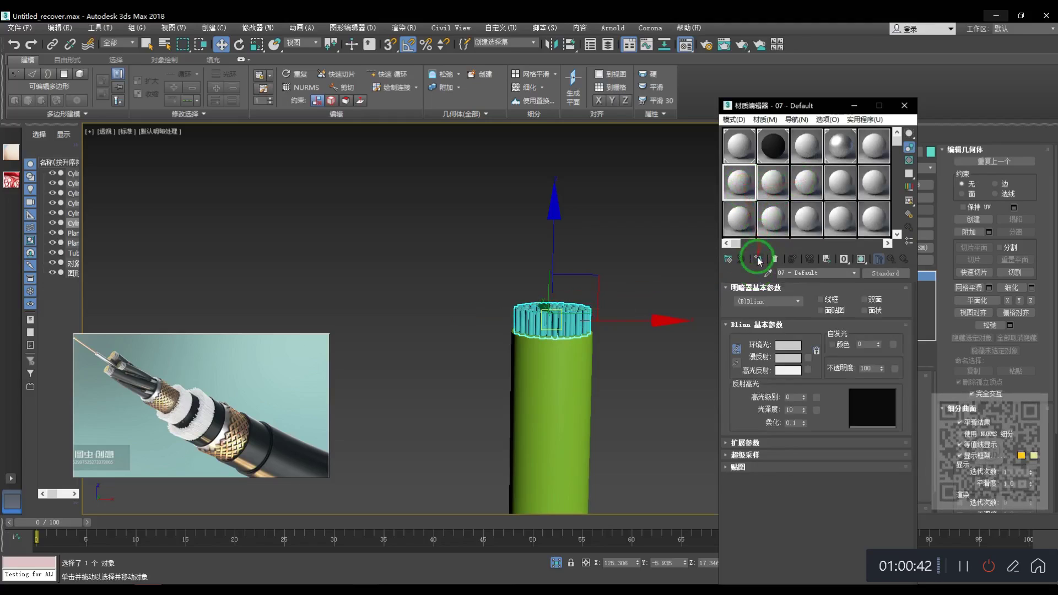
left_click(720, 267)
scroll(414, 386, "down", 10)
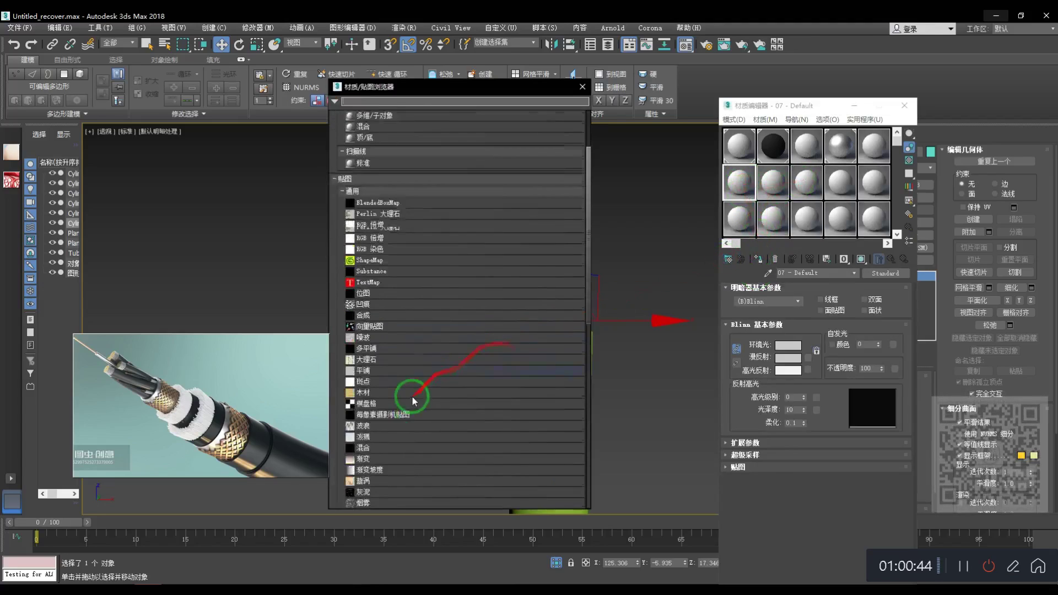
double_click(397, 445)
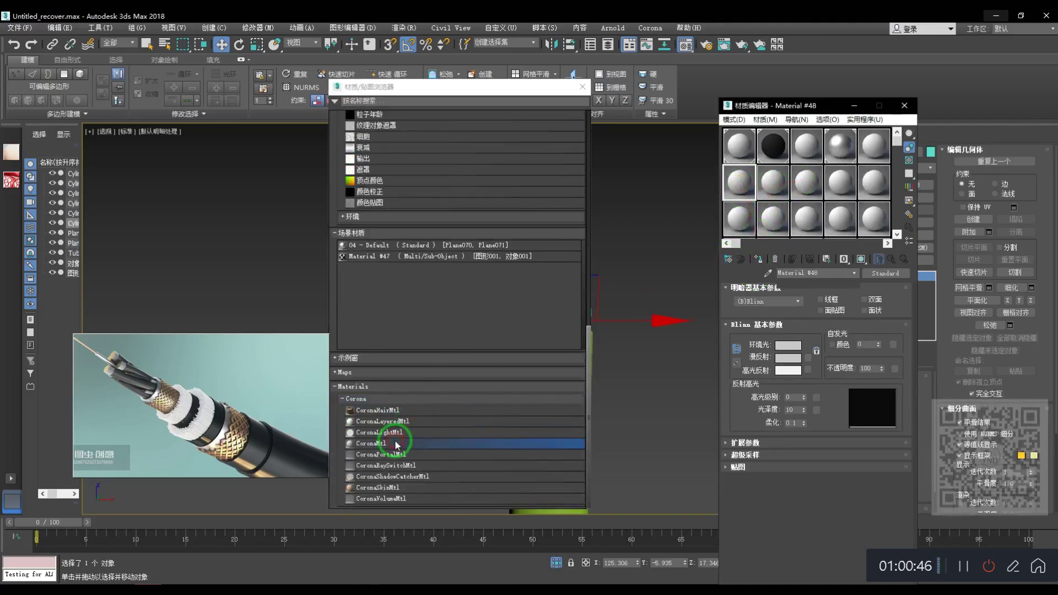
left_click(582, 86)
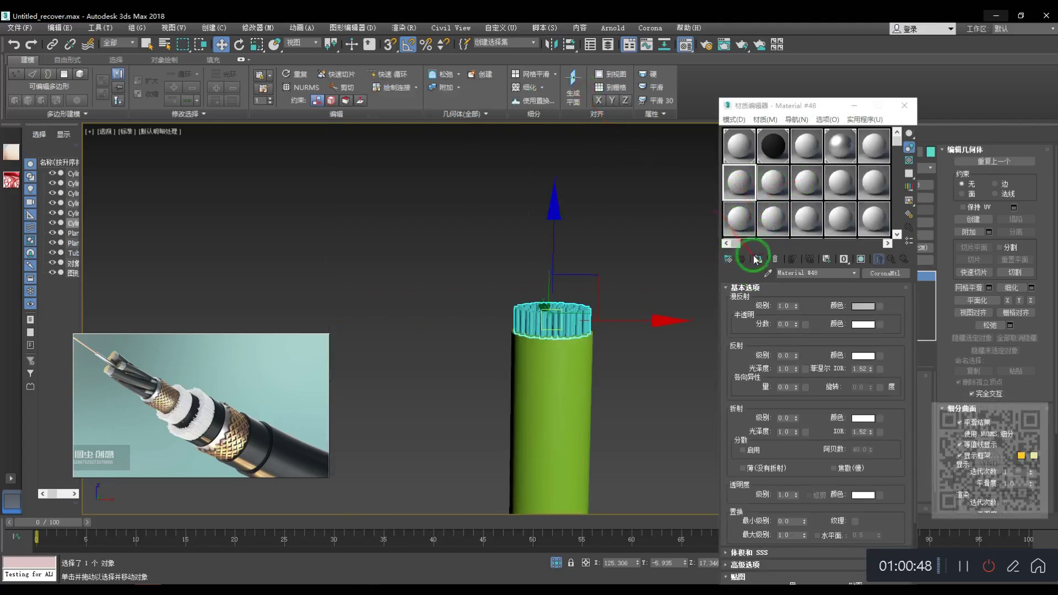
left_click(757, 260)
left_click(863, 357)
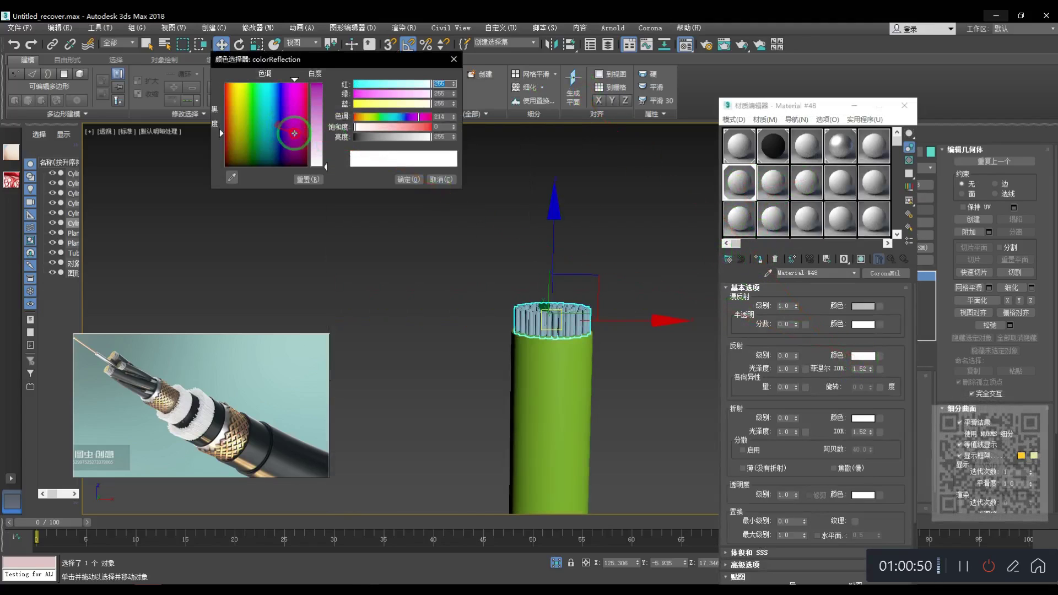
left_click_drag(317, 108, 390, 165)
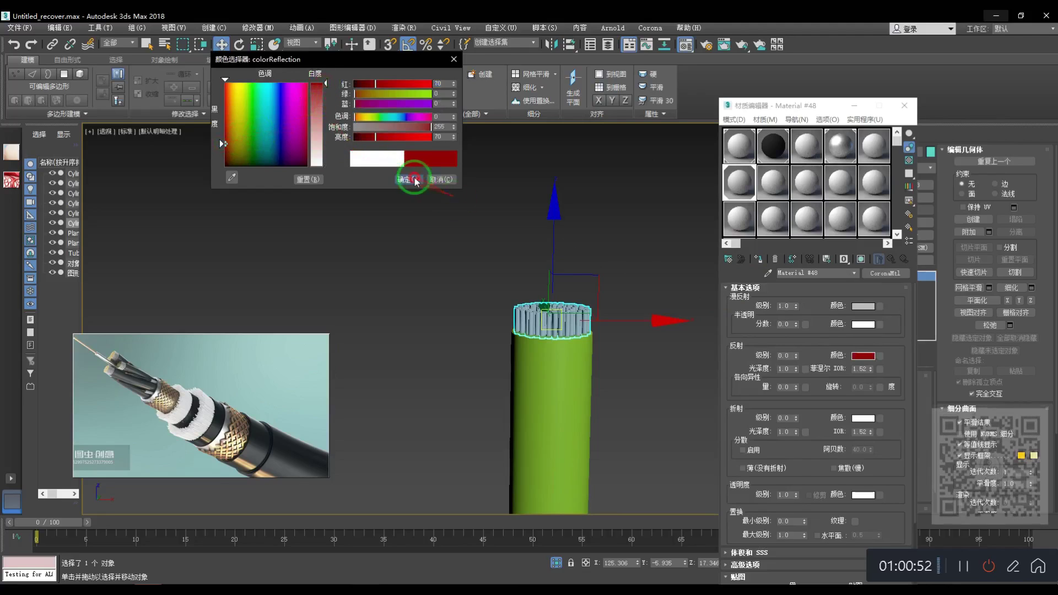
left_click(411, 180)
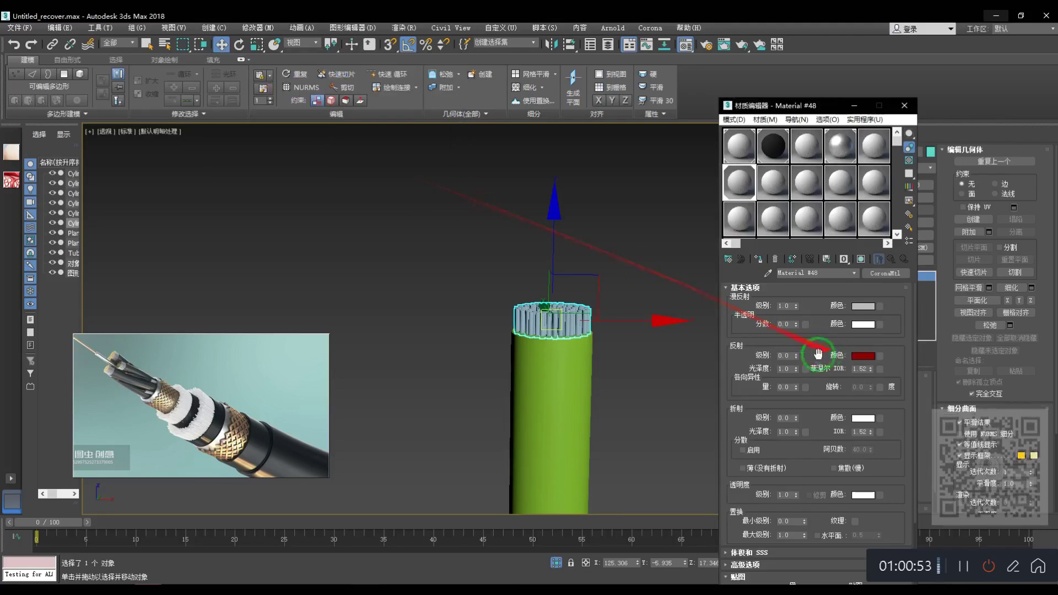
left_click(857, 357)
left_click_drag(317, 146, 320, 166)
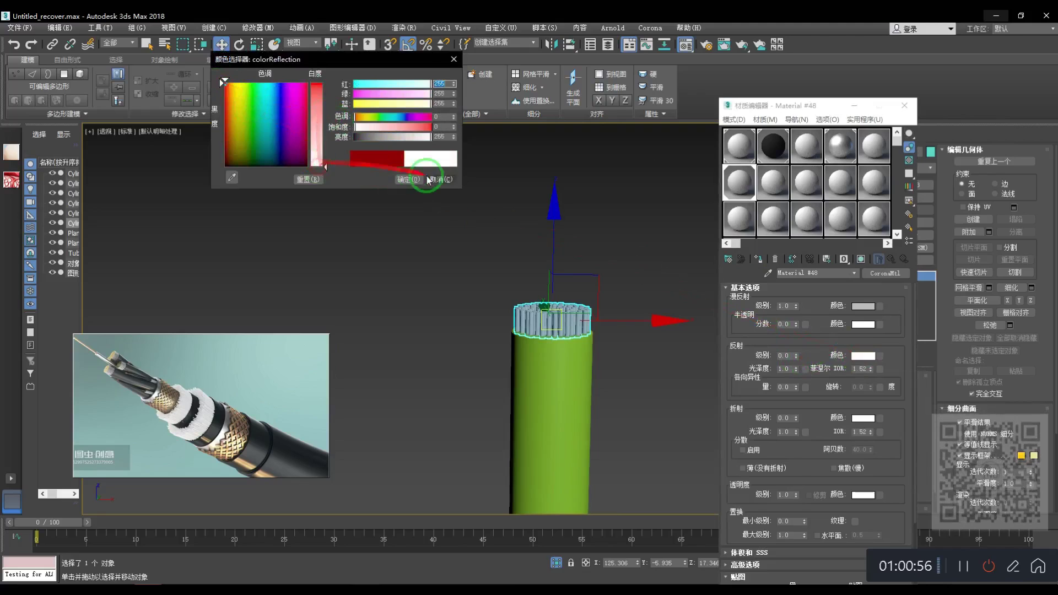
left_click(427, 180)
- Set the strand material's diffuse colour to a dark grey with RGB 22, 22, 22
left_click(862, 307)
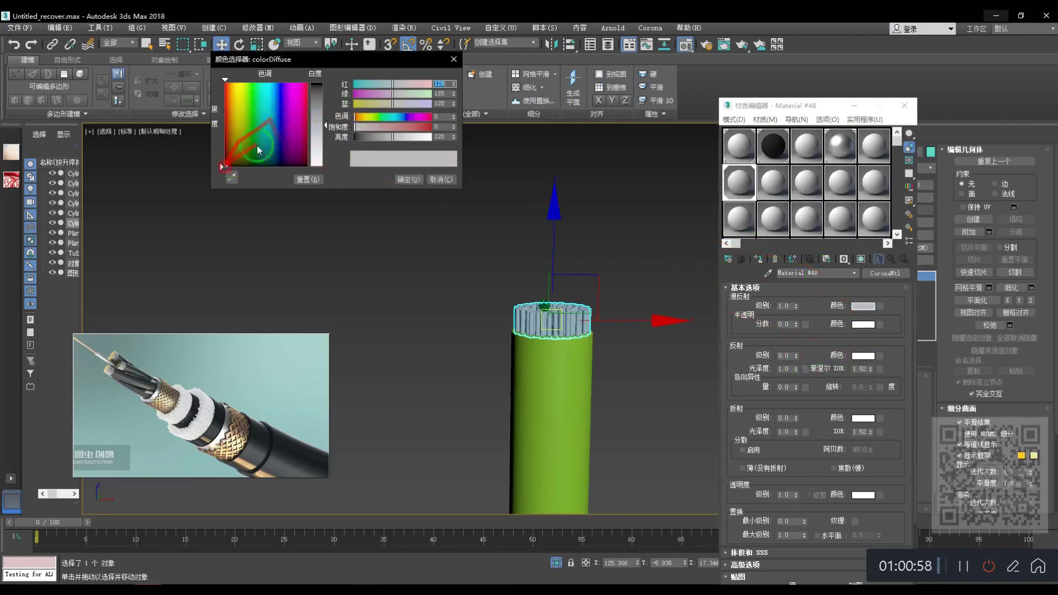
left_click_drag(393, 137, 356, 130)
left_click(328, 97)
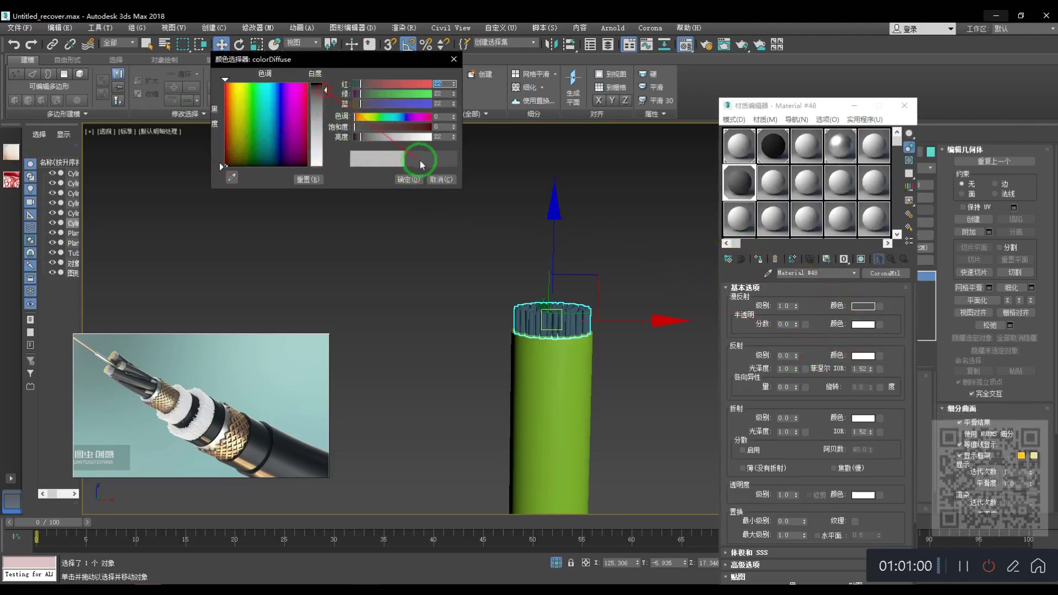
left_click(409, 179)
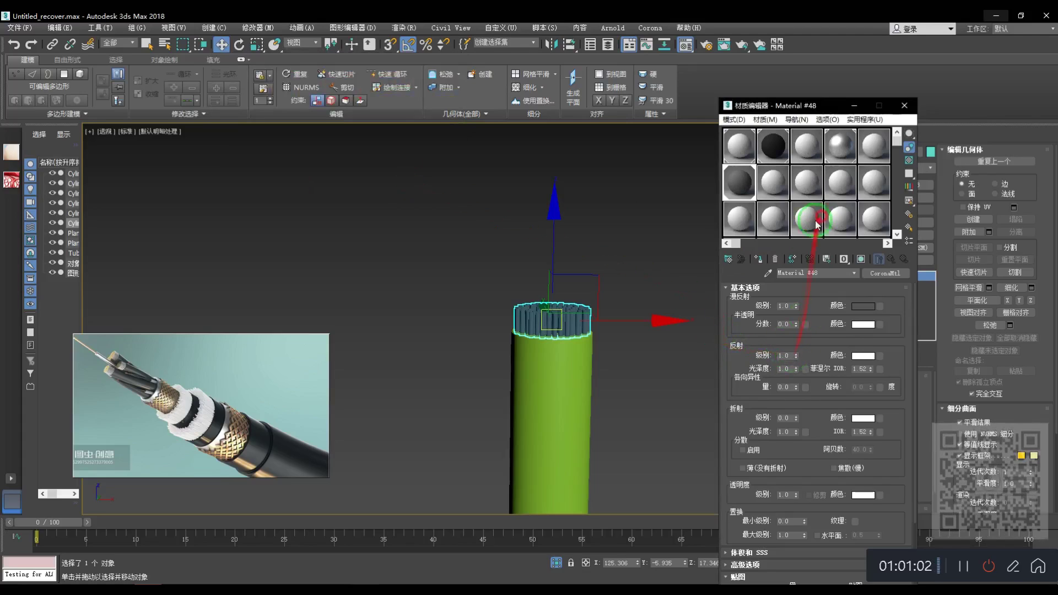
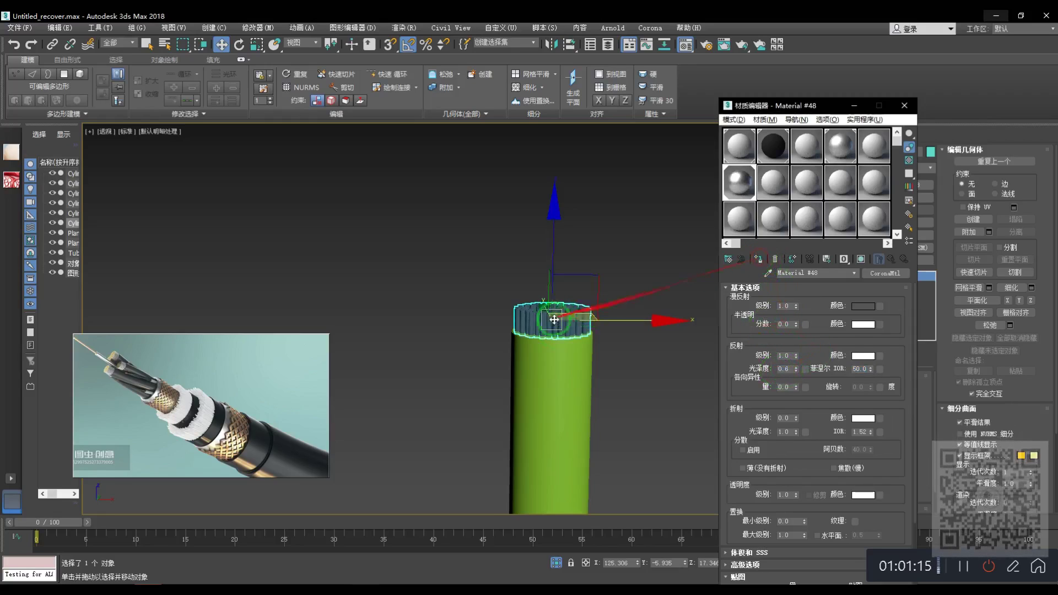
- Select all the inner strands of the bundle at element level, leaving out the outer rings
scroll(554, 320, "up", 5)
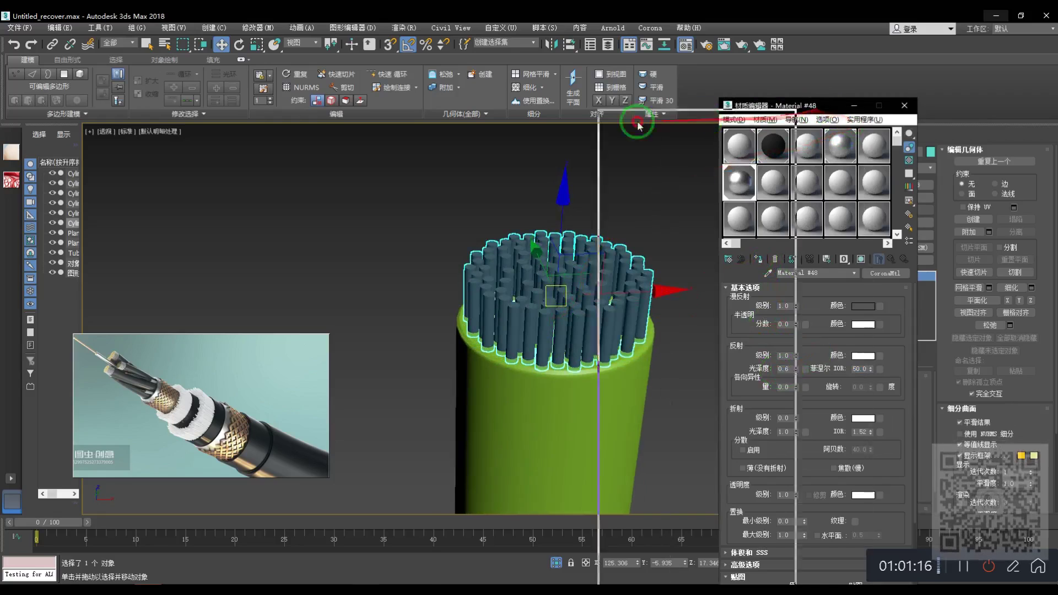
left_click_drag(637, 122, 330, 122)
left_click(898, 390)
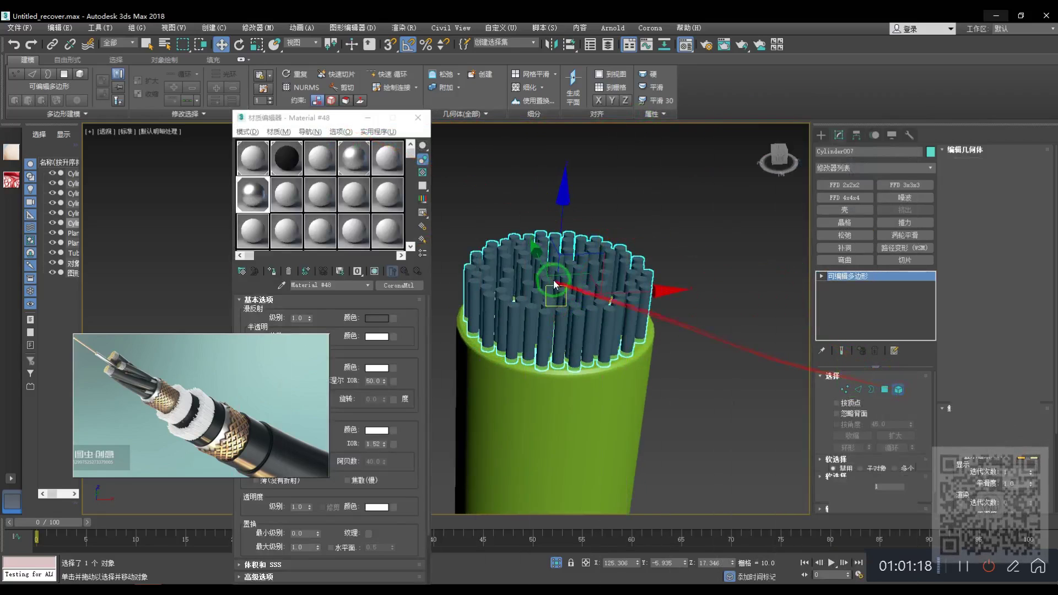
left_click(572, 316, "ctrl")
- Copy the dark strand material to the adjacent slot, rename the copy Material #ss48 and assign it to the selected inner strands
left_click(249, 191)
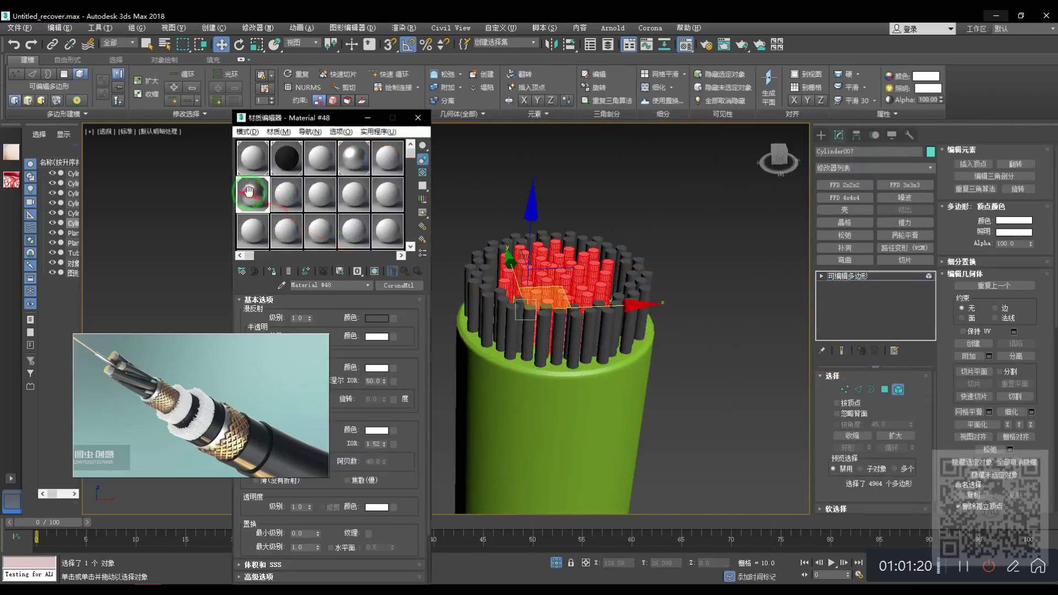
left_click_drag(293, 207, 292, 214)
left_click_drag(271, 352, 882, 174)
left_click(273, 272)
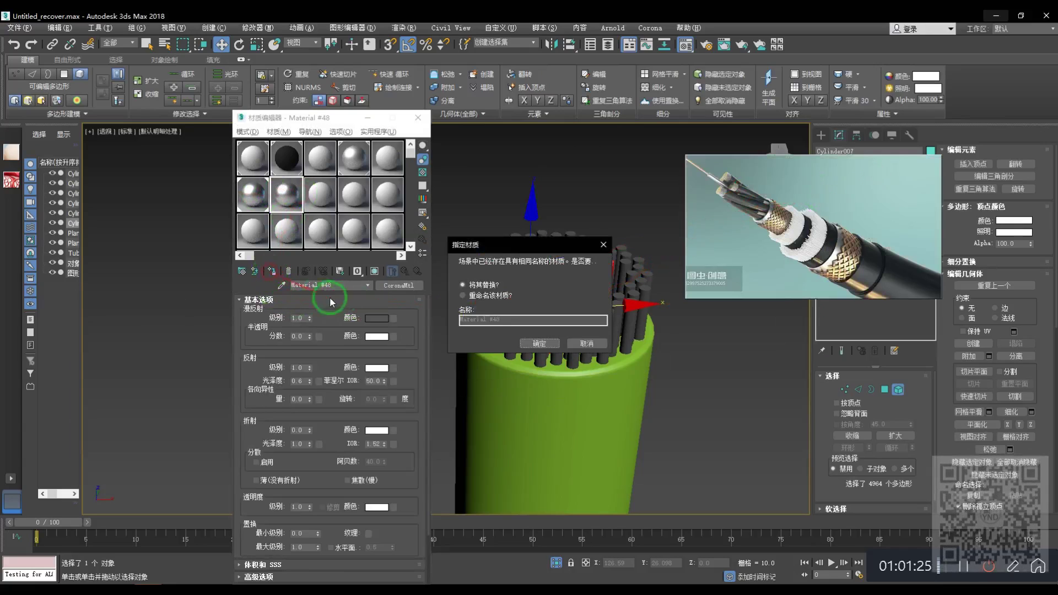
left_click(464, 296)
left_click(527, 342)
- Set the diffuse colour of Material #ss48 to a golden orange
left_click(377, 318)
left_click_drag(243, 120, 231, 127)
left_click_drag(317, 95, 316, 84)
left_click(397, 180)
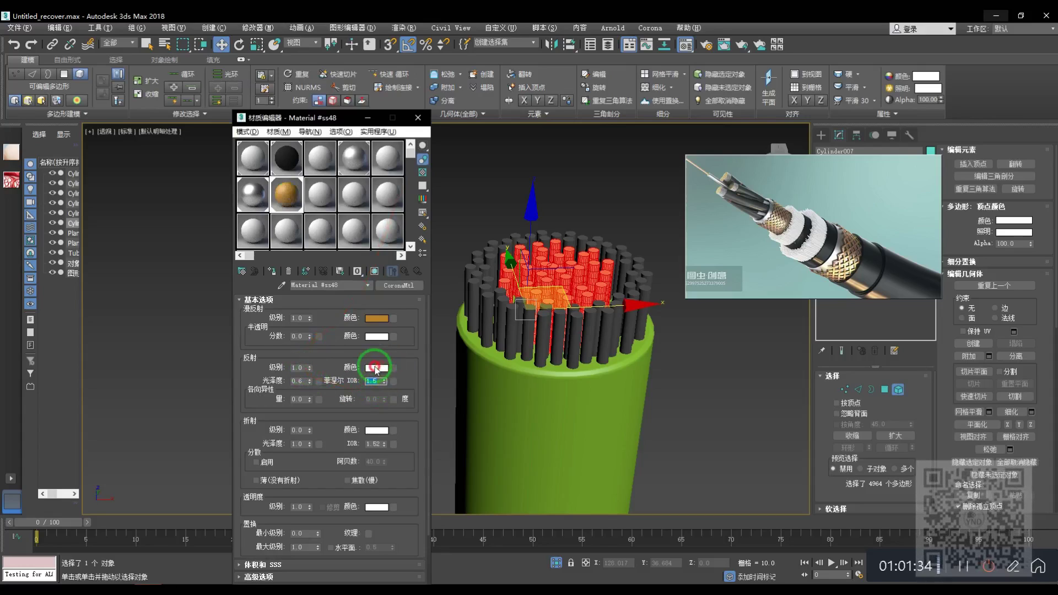
- Give the reflection of Material #ss48 a pale gold colour and adjust its reflection glossiness
left_click(377, 367)
left_click_drag(312, 120, 314, 102)
left_click(408, 180)
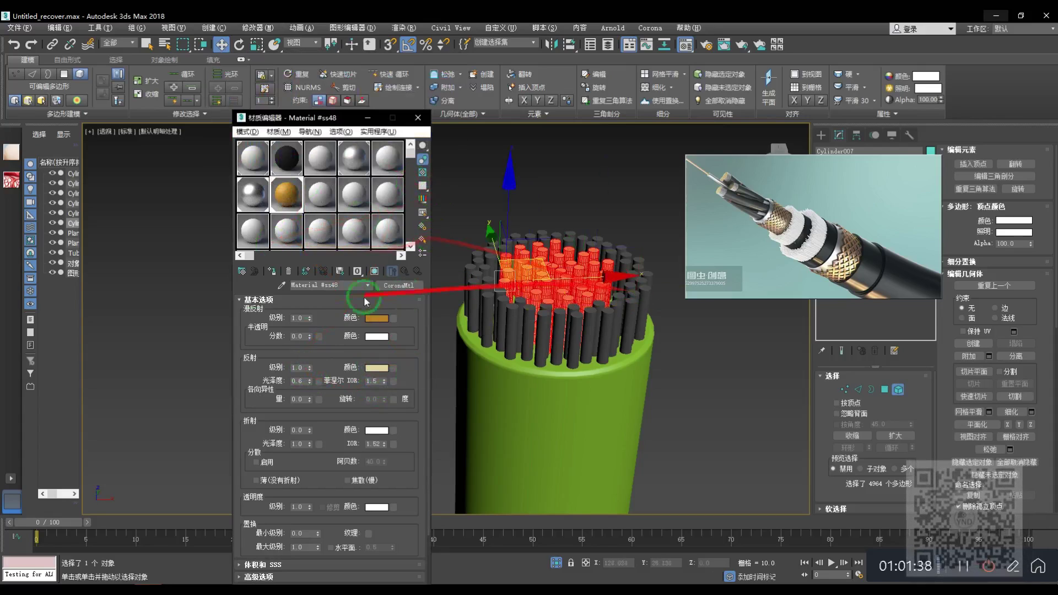
left_click(303, 381)
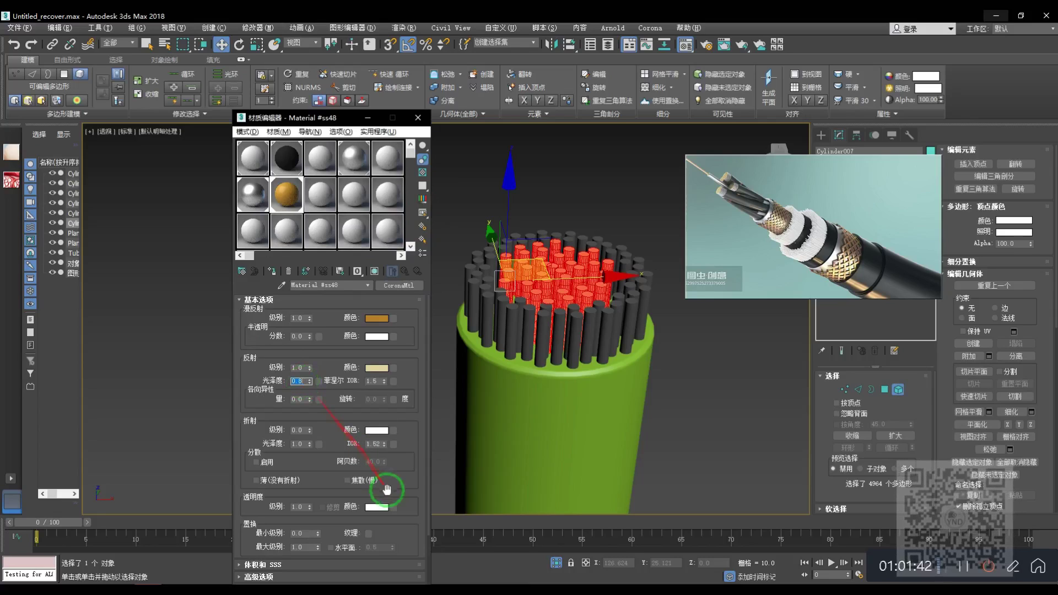
- Close the material editor, leave element editing and deselect the strand bundle
left_click(663, 384)
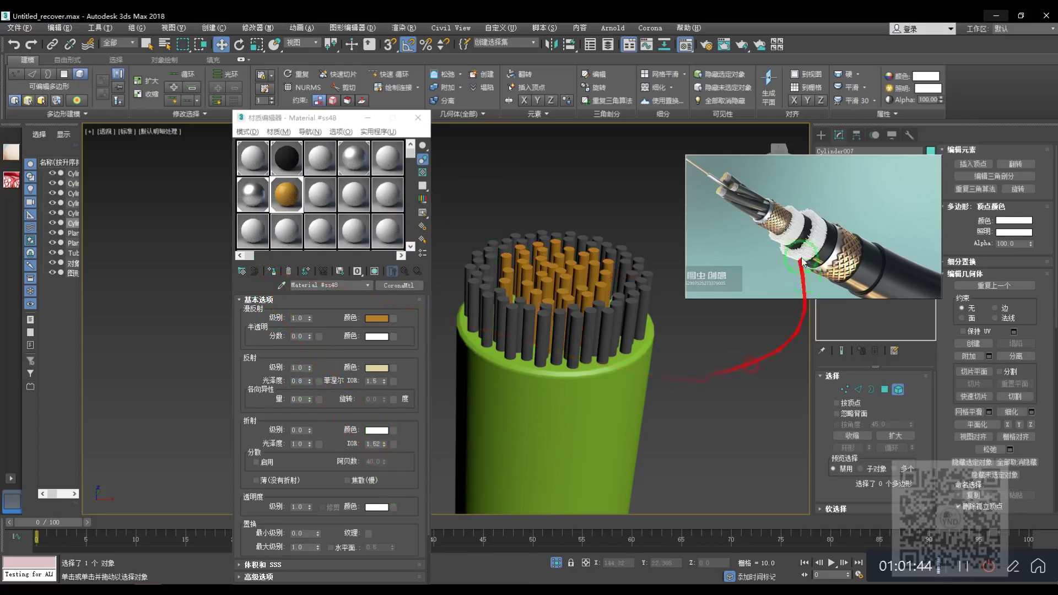
left_click(418, 117)
left_click_drag(451, 233, 229, 215)
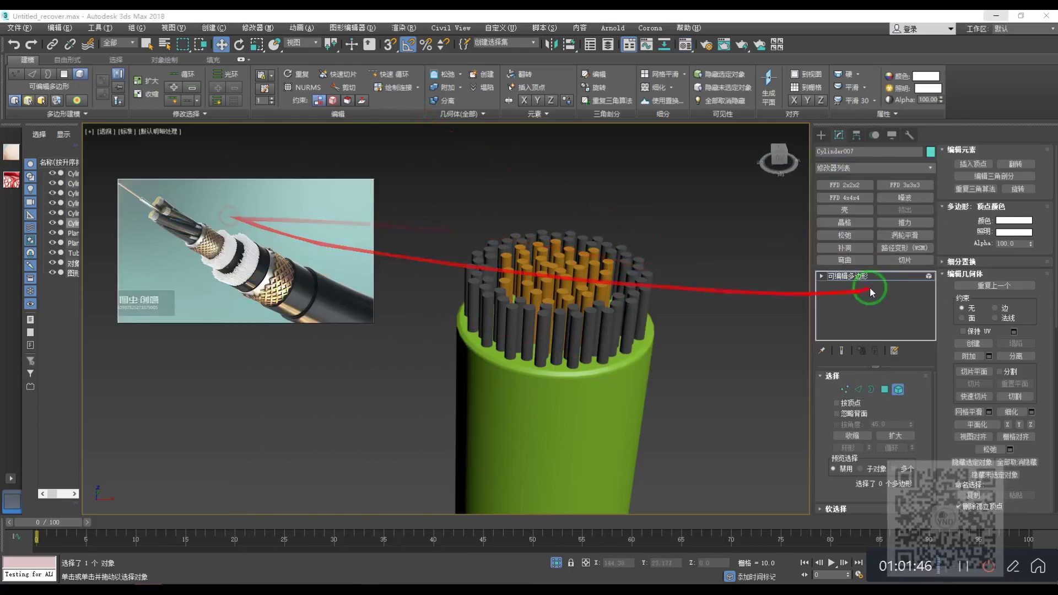
left_click(864, 277)
left_click(734, 387)
- Select the green core wire with its strand bundle and clone it as one copy beside the original in the top view
scroll(729, 384, "down", 6)
mouse_move(728, 384)
middle_mouse_down()
mouse_move(692, 378)
mouse_move(723, 390)
middle_mouse_up()
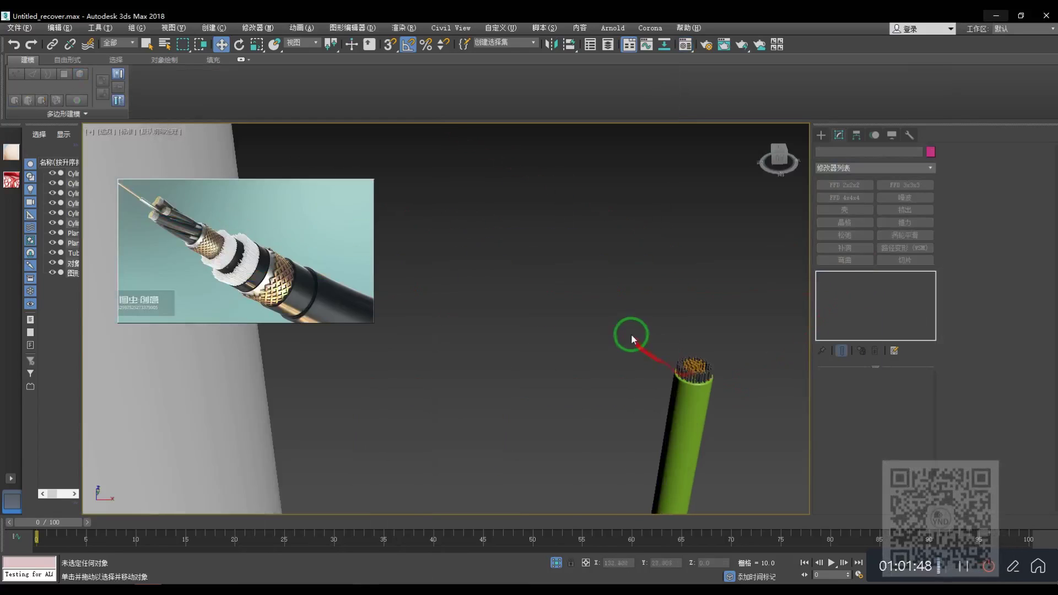
left_click_drag(634, 337, 749, 429)
key("t")
scroll(485, 364, "down", 6)
scroll(468, 345, "up", 3)
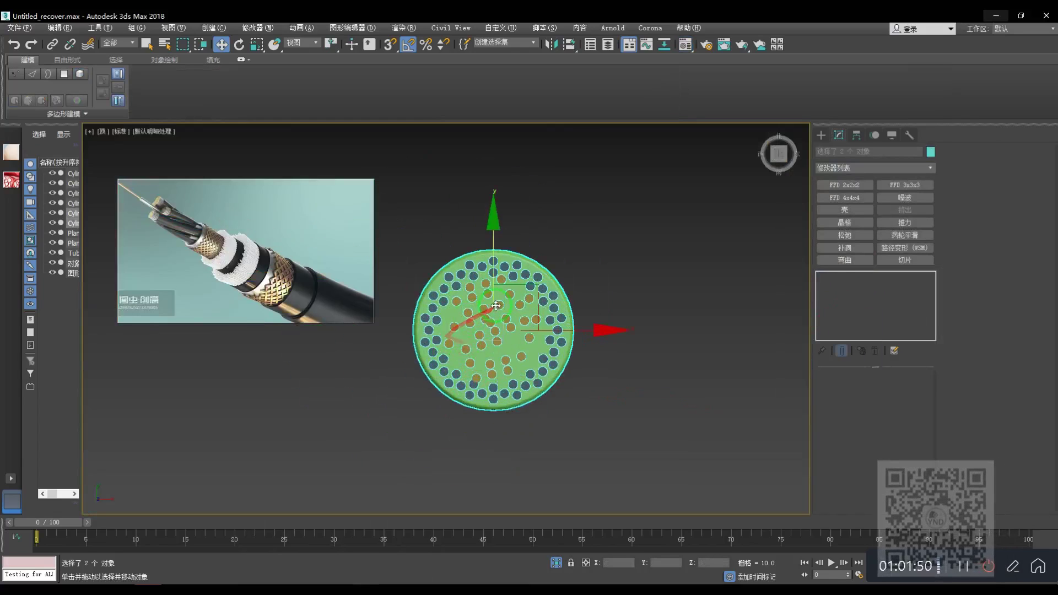
scroll(516, 318, "up", 2)
left_click_drag(526, 296, 737, 420, "shift")
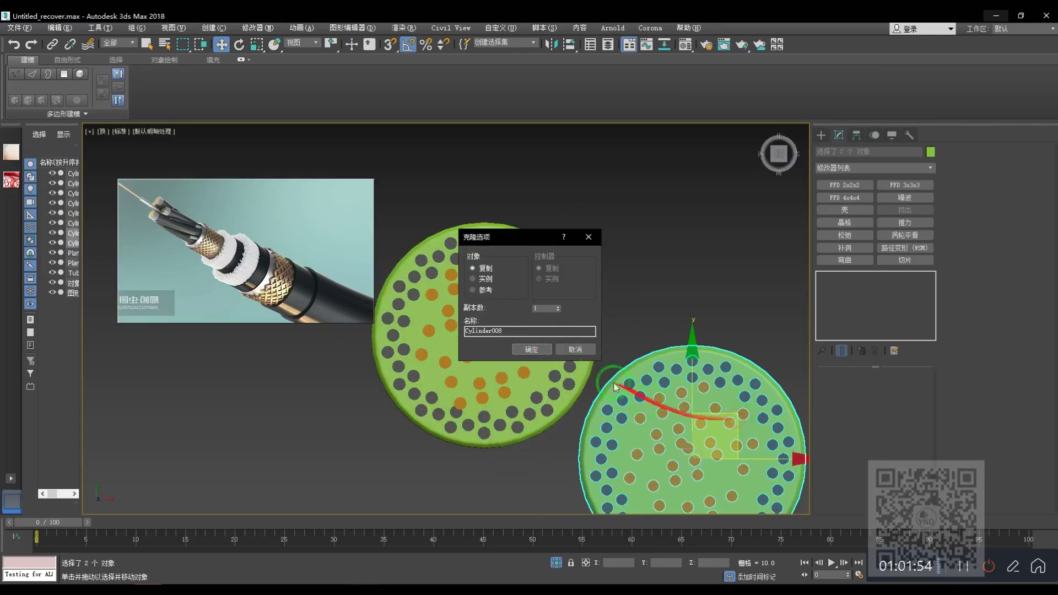
left_click(538, 354)
- Clone the wire and its strands four more times, arranging six wires in a loose cluster in the top view
scroll(538, 354, "down", 4)
mouse_move(667, 293)
left_mouse_down("shift")
mouse_move(675, 214)
mouse_move(573, 163)
mouse_move(556, 170)
mouse_move(449, 251)
mouse_move(539, 362)
mouse_move(549, 347)
left_mouse_up("shift")
left_click(531, 349)
left_click(540, 350)
left_click(535, 348)
left_click(536, 348)
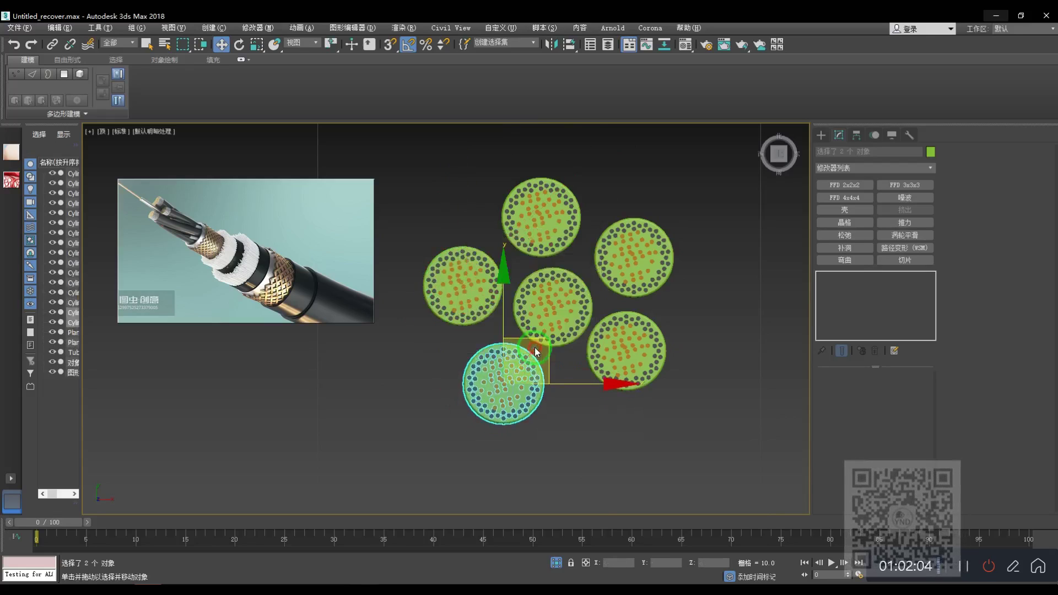
- Raise the last cloned wire and its strands above the other wires in the front view
key("f")
left_click(492, 268)
left_click_drag(479, 243, 480, 221)
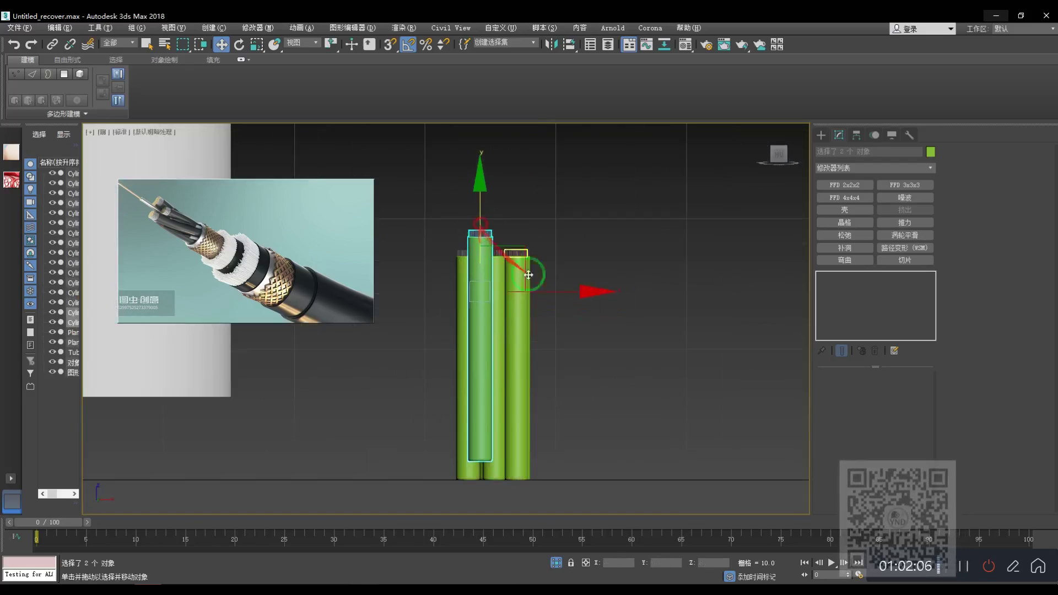
- Select the front wire on the cluster's right side with its strands and lower it below the others
left_click(527, 271)
scroll(523, 274, "up", 3)
scroll(523, 273, "up", 2)
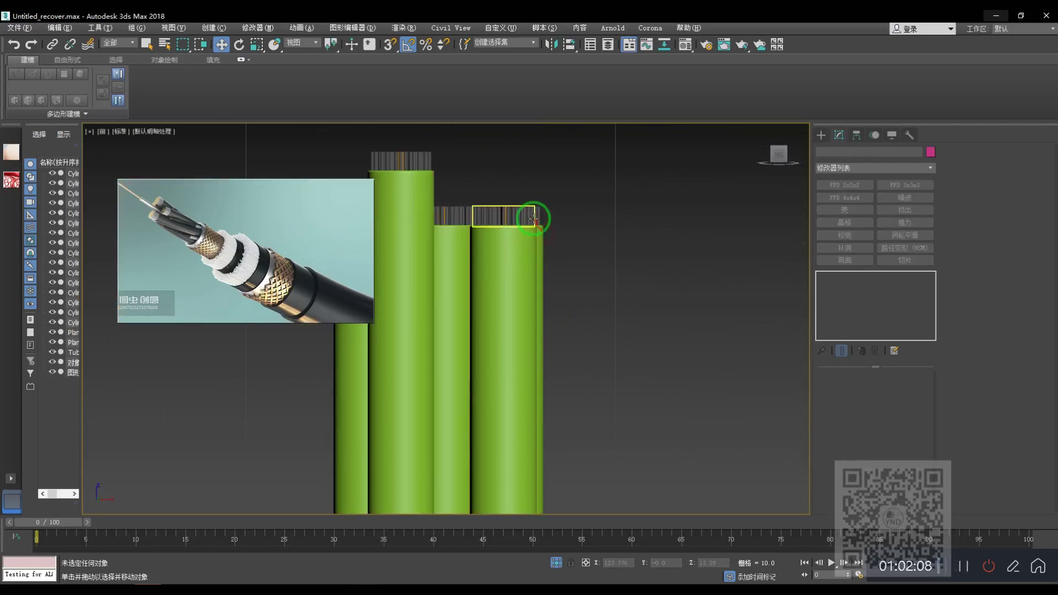
left_click(516, 240)
left_click(511, 209, "ctrl")
left_click_drag(508, 279, 512, 315)
- Select the rear right wire with its strands in the perspective view and raise it above its neighbours
scroll(511, 315, "up", 2)
key("p")
scroll(514, 313, "down", 6)
middle_click_drag(505, 321, 446, 337, "alt")
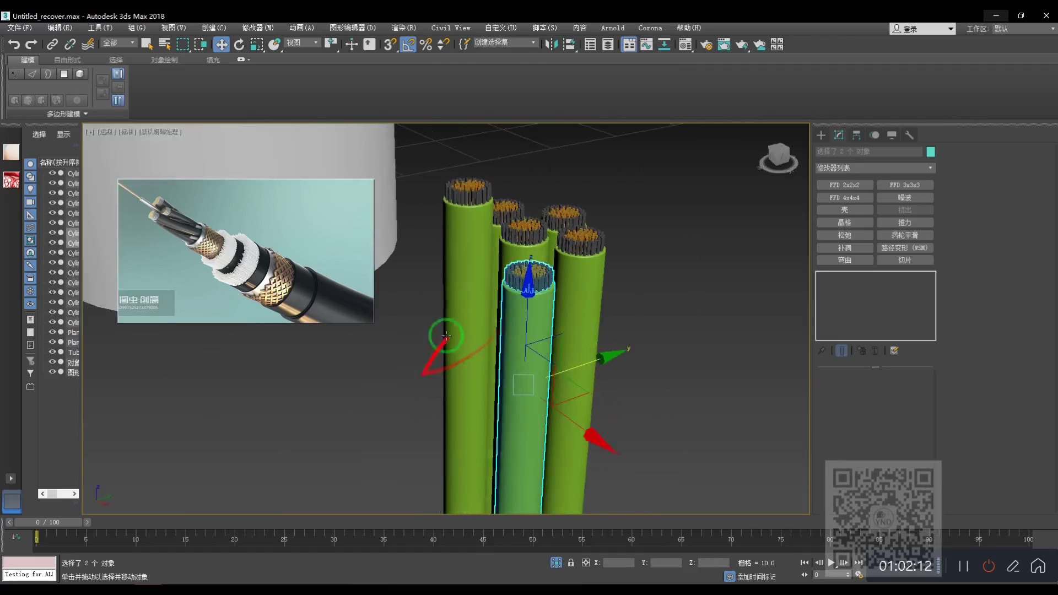
scroll(500, 280, "up", 3)
left_click(586, 213)
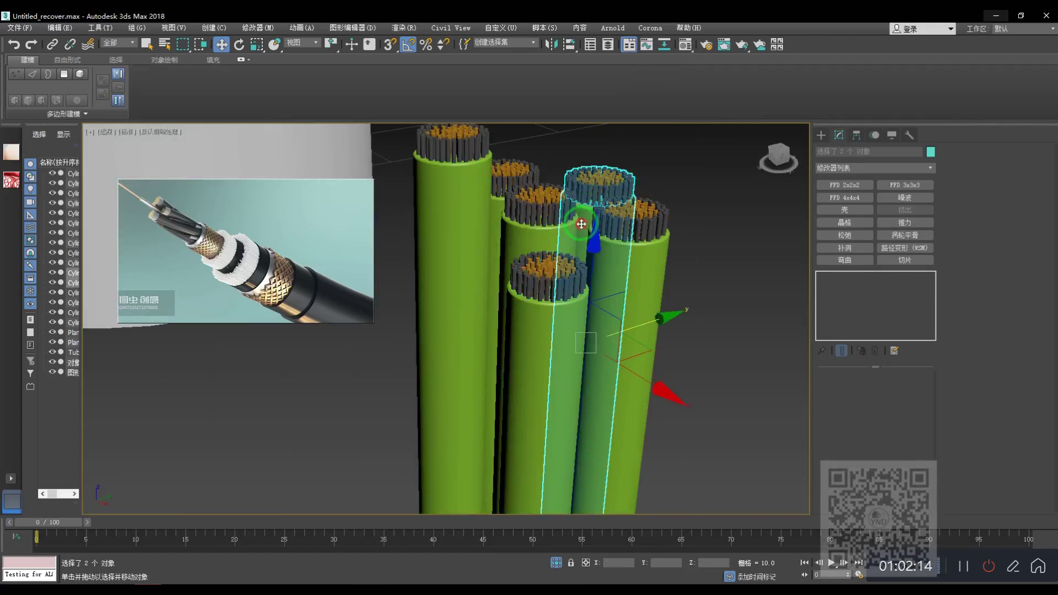
left_click_drag(591, 278, 595, 247)
- Lower the rear left wire with its strands and adjust the height of the middle wire with its strands
left_click(511, 183)
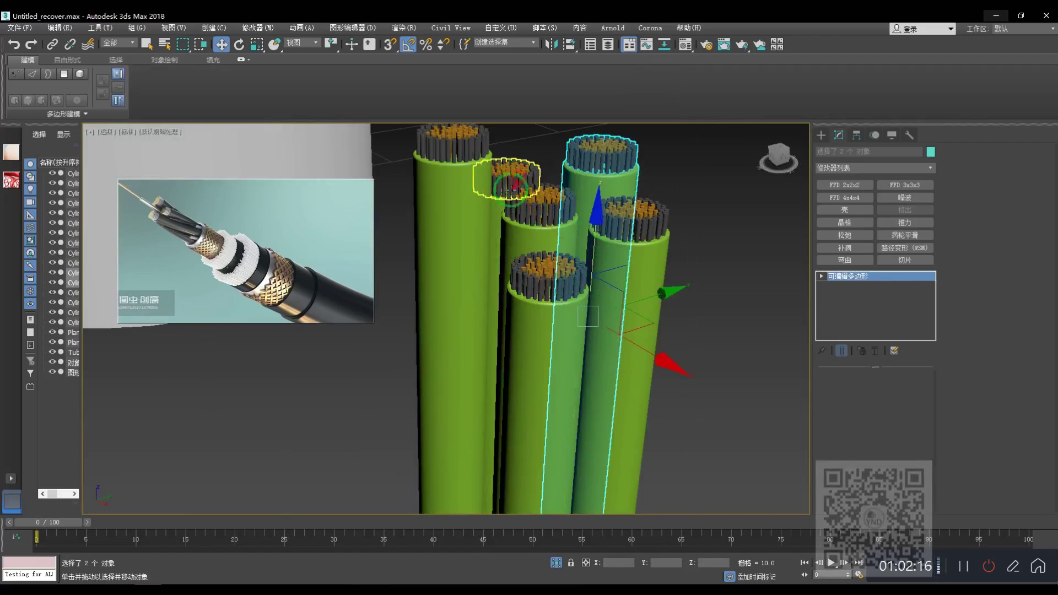
left_click(503, 219, "ctrl")
left_click_drag(504, 251, 537, 281)
left_click(551, 229)
left_click(551, 208, "ctrl")
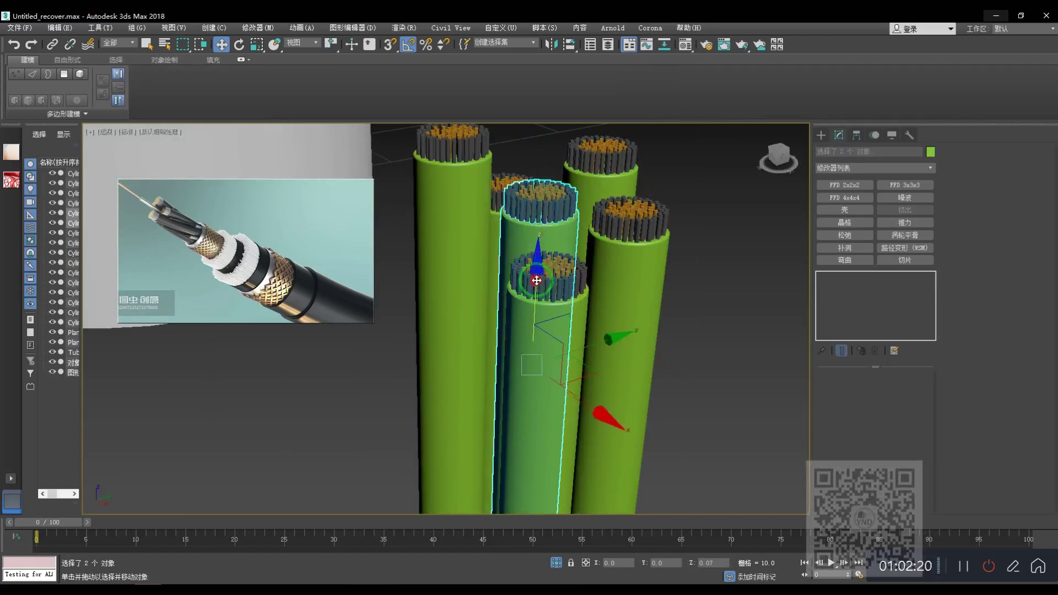
- Select all six wires with their strand bundles and isolate them from the rest of the cable
scroll(546, 281, "down", 4)
left_click(474, 215)
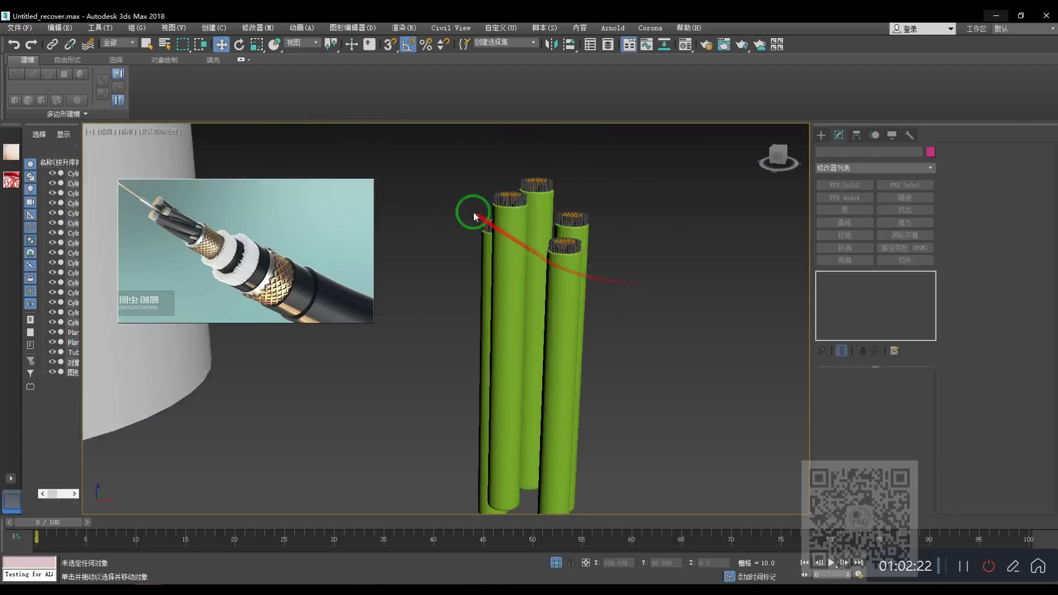
scroll(472, 214, "down", 3)
left_click_drag(453, 171, 595, 354)
key("alt+q")
left_click(574, 327)
- Convert the front middle wire with its TurboSmooth modifier to an editable poly
left_click(462, 270)
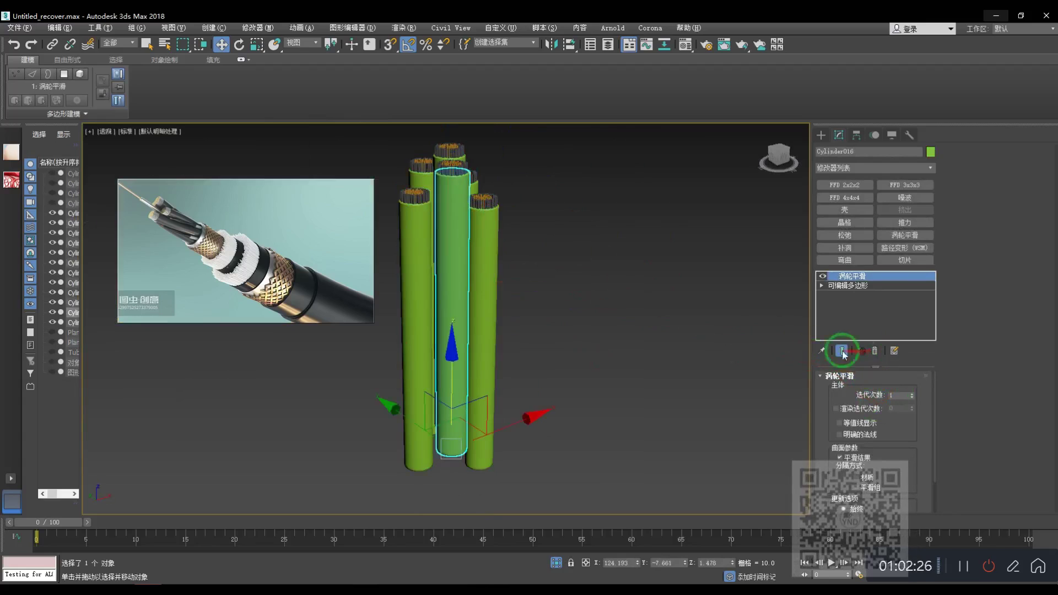
right_click(469, 283)
mouse_move(533, 389)
left_click(590, 403)
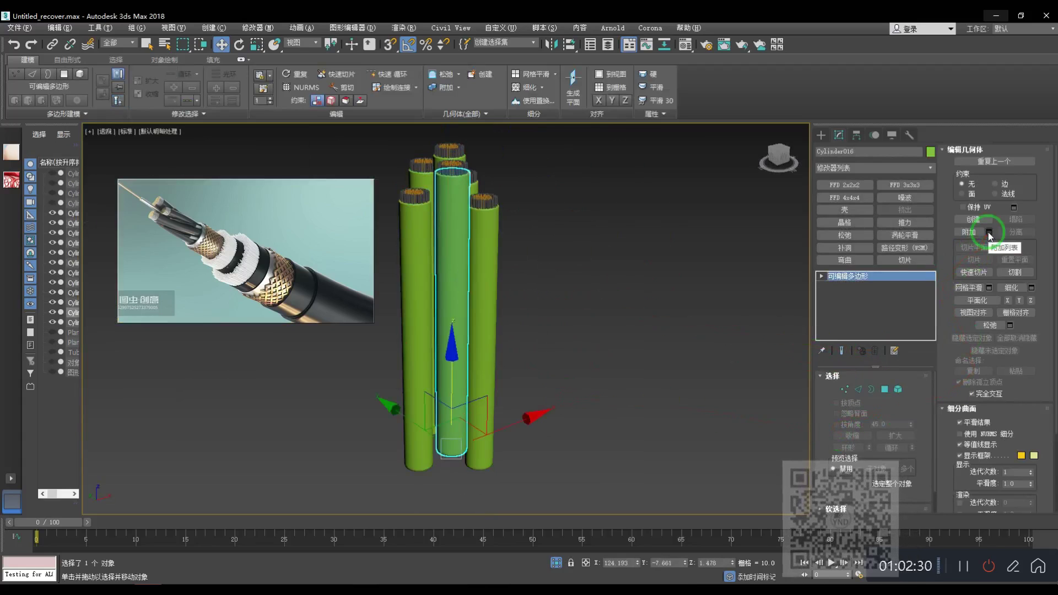
- Attach all the other wires and strands to the converted wire through the attach list, and move the reference image lower
left_click(989, 233)
left_click_drag(255, 261, 277, 373)
left_click(107, 181)
key("ctrl+a")
left_click_drag(200, 361, 181, 445)
left_click(181, 320)
- Examine the attached wire bundle with its mesh edges toggled, and select the bundle
scroll(543, 342, "up", 5)
scroll(546, 335, "down", 5)
middle_click_drag(524, 300, 617, 340, "alt")
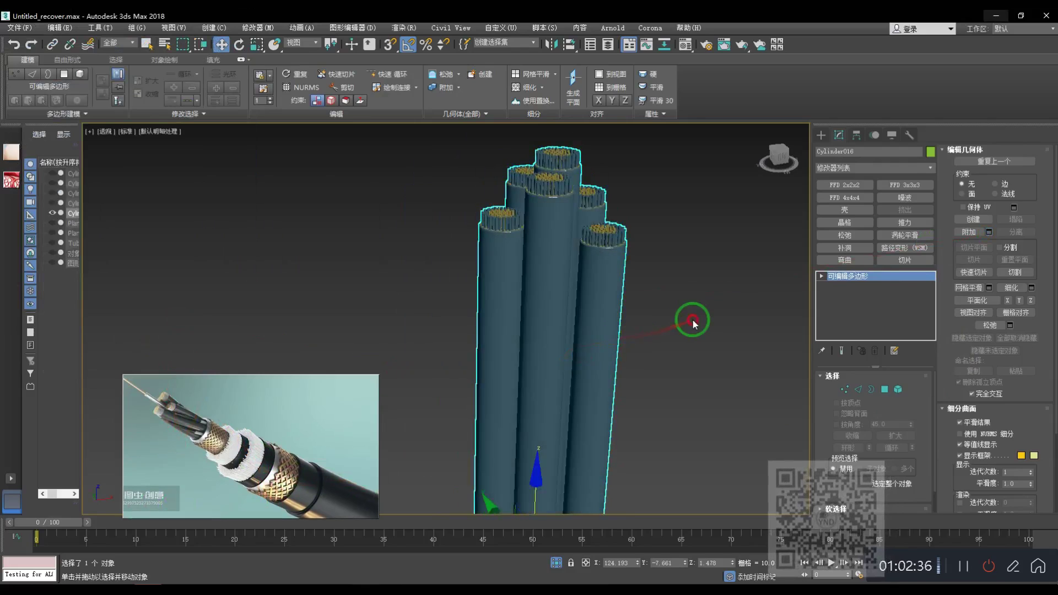
left_click(693, 321)
scroll(593, 274, "up", 4)
key("F4")
scroll(591, 276, "down", 4)
key("F4")
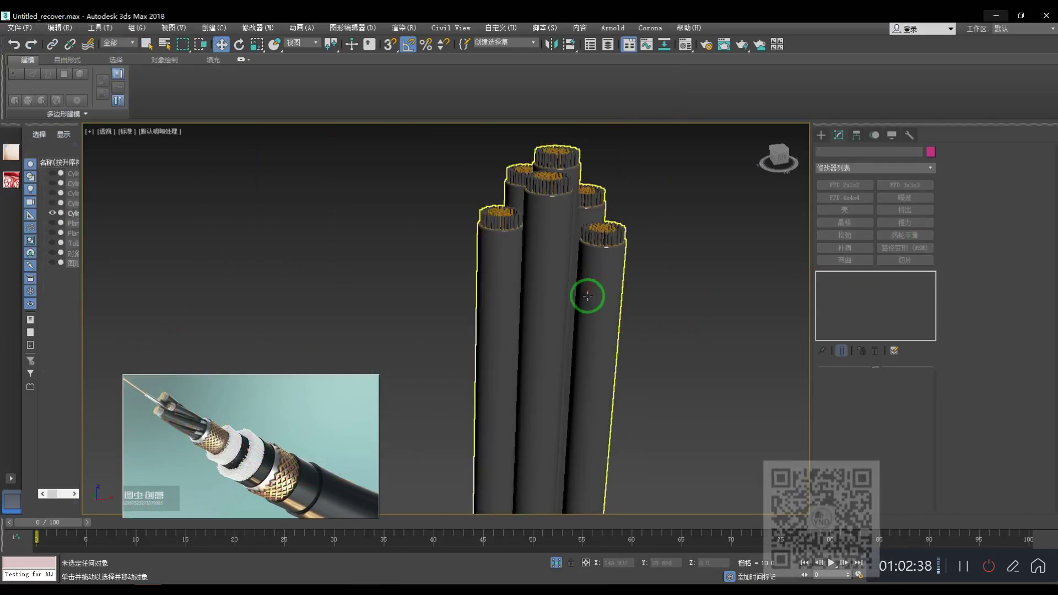
left_click(587, 296)
left_click(887, 168)
scroll(885, 264, "down", 10)
left_click(714, 357)
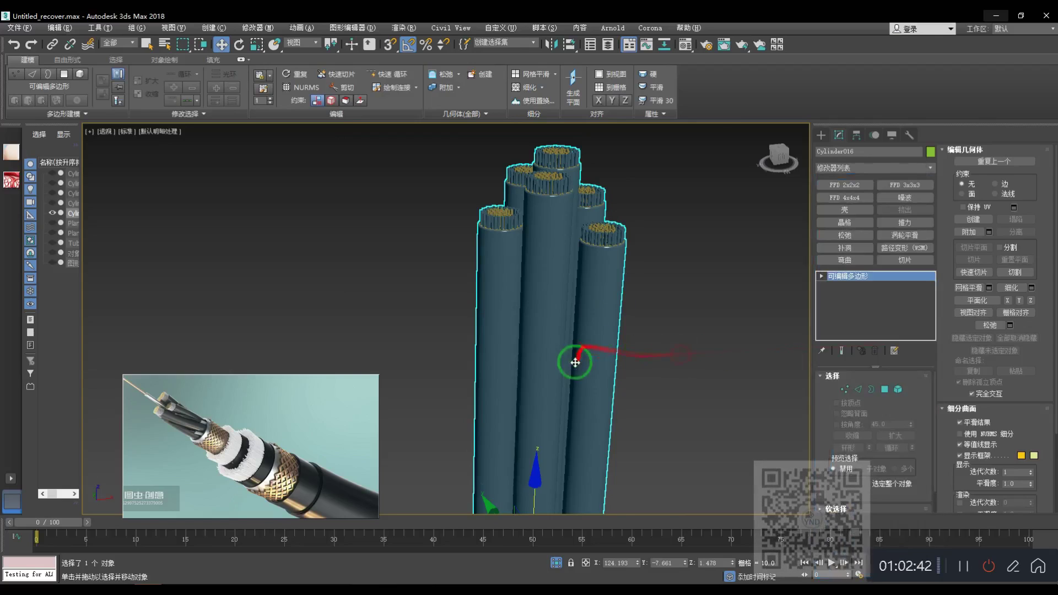
- Move the wire element at the cluster's lower right, with its strands, away from the centre wire in the top view
middle_click_drag(576, 362, 576, 387, "alt")
key("t")
key("z")
middle_click_drag(451, 387, 531, 343)
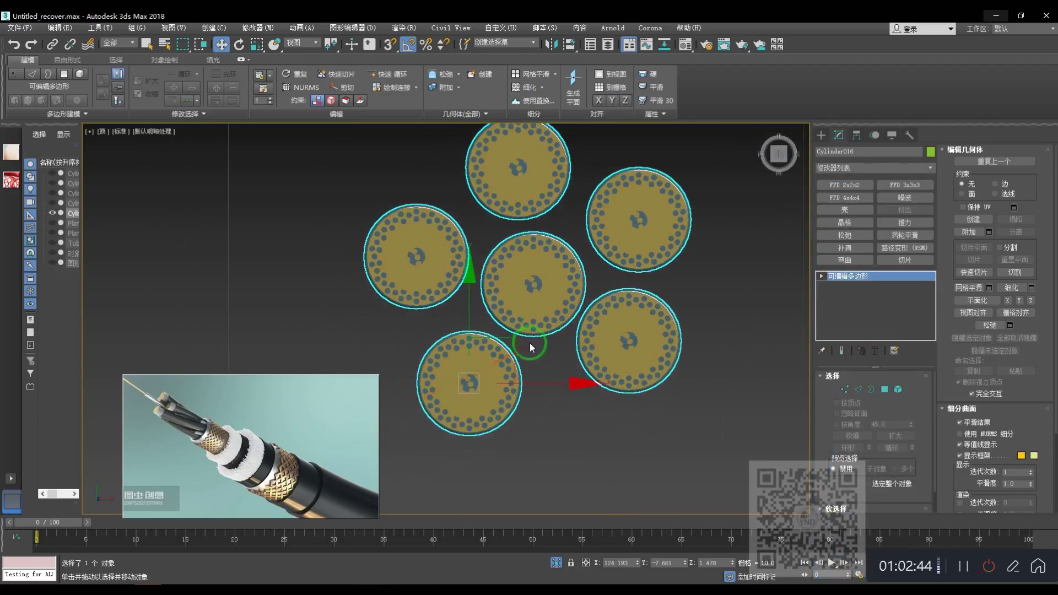
scroll(562, 322, "up", 4)
scroll(563, 321, "down", 4)
scroll(579, 324, "down", 2)
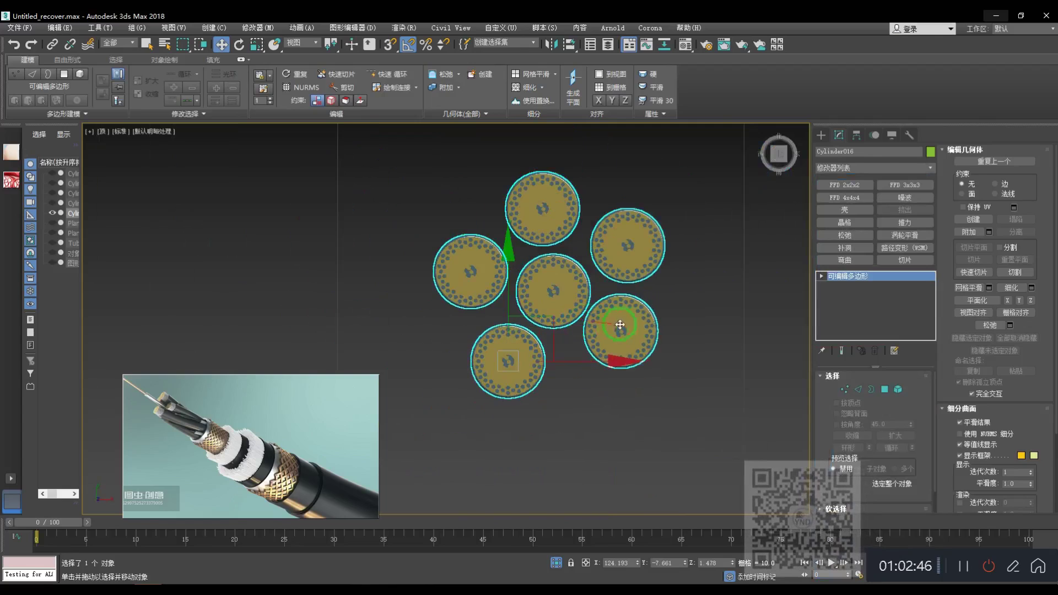
left_click(897, 389)
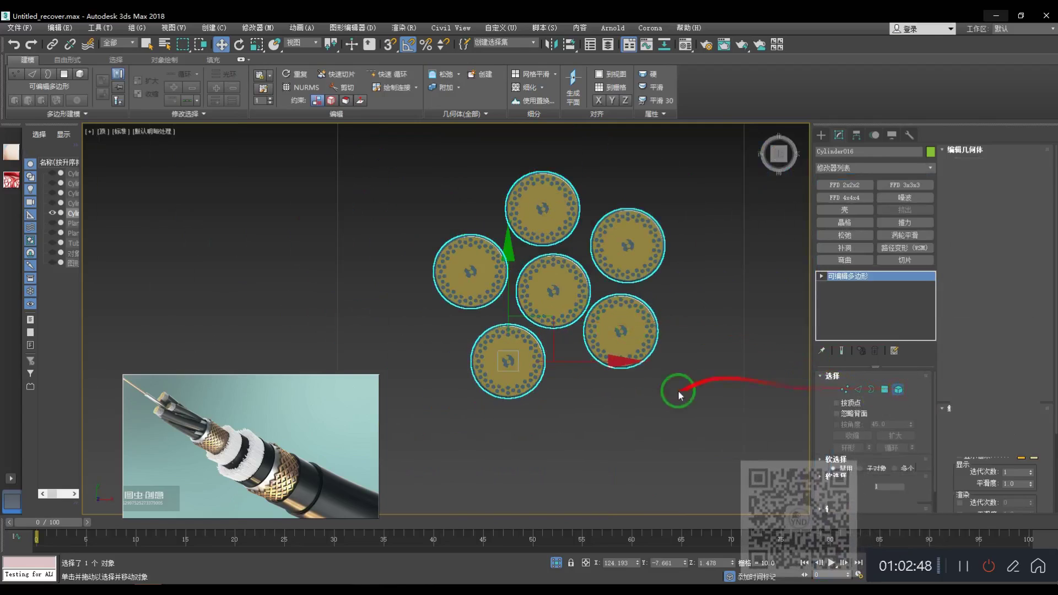
left_click(613, 334)
scroll(613, 334, "up", 4)
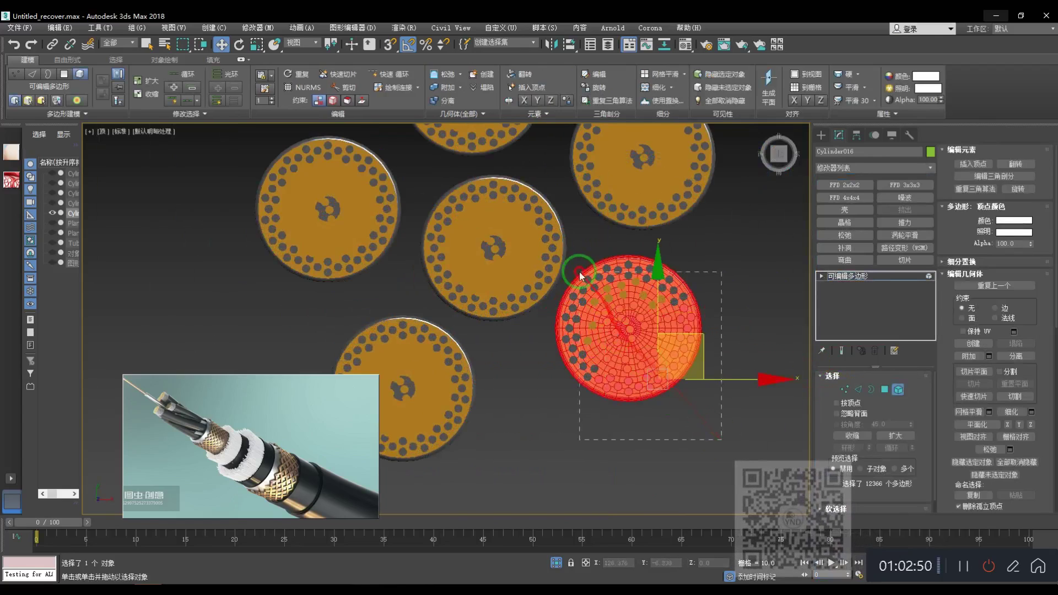
left_click(565, 238, "ctrl")
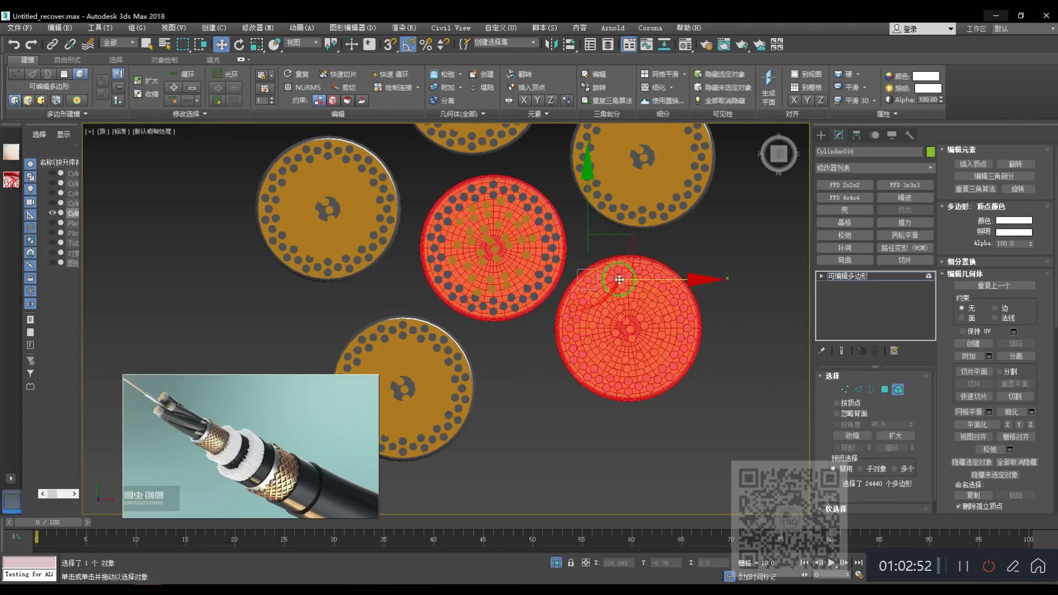
left_click(567, 237, "alt")
left_click_drag(625, 245, 624, 274)
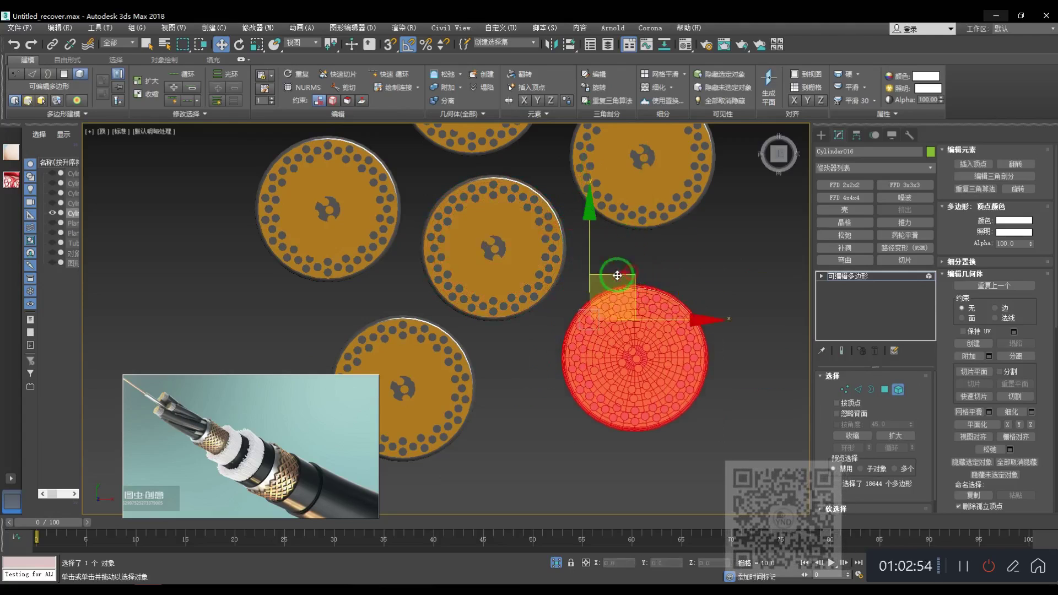
scroll(612, 298, "down", 4)
left_click(846, 280)
- Try a Twist modifier on the wire bundle with an angle of 158 about the Z axis
scroll(613, 377, "up", 6)
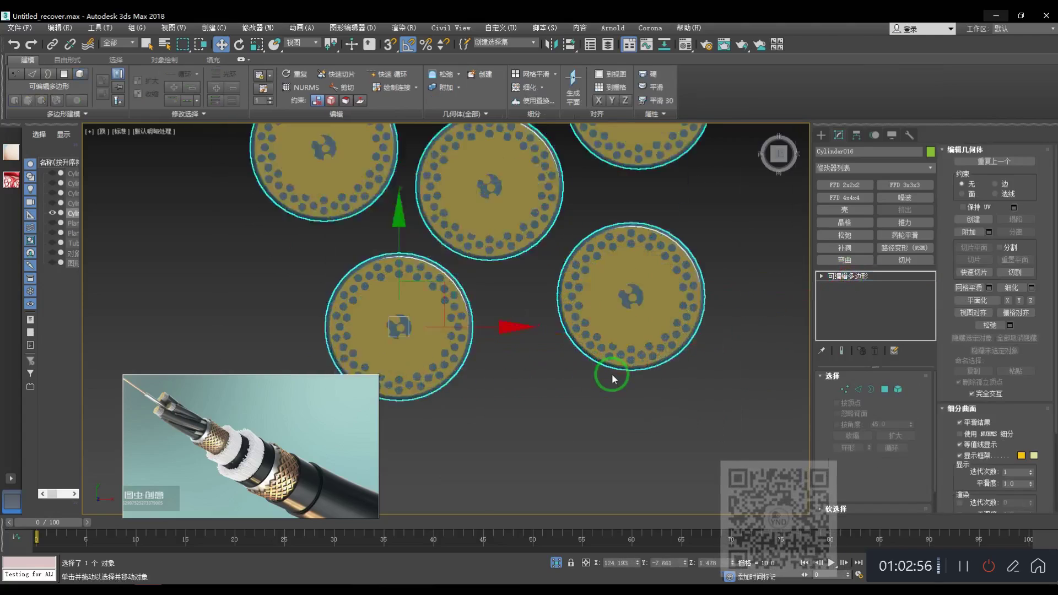
key("p")
scroll(610, 380, "down", 5)
scroll(607, 394, "down", 10)
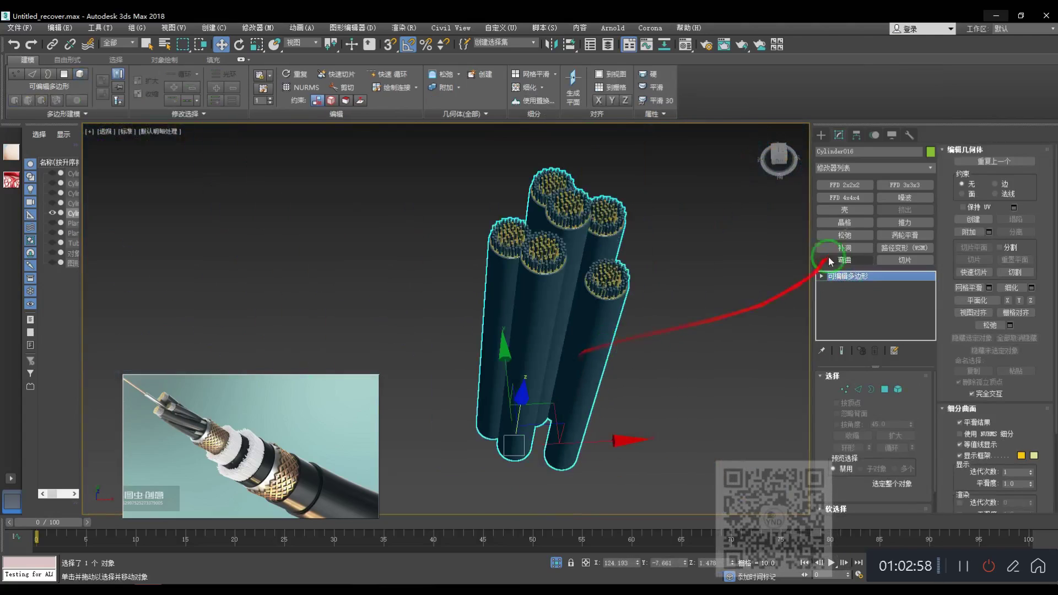
left_click(845, 172)
scroll(860, 441, "down", 15)
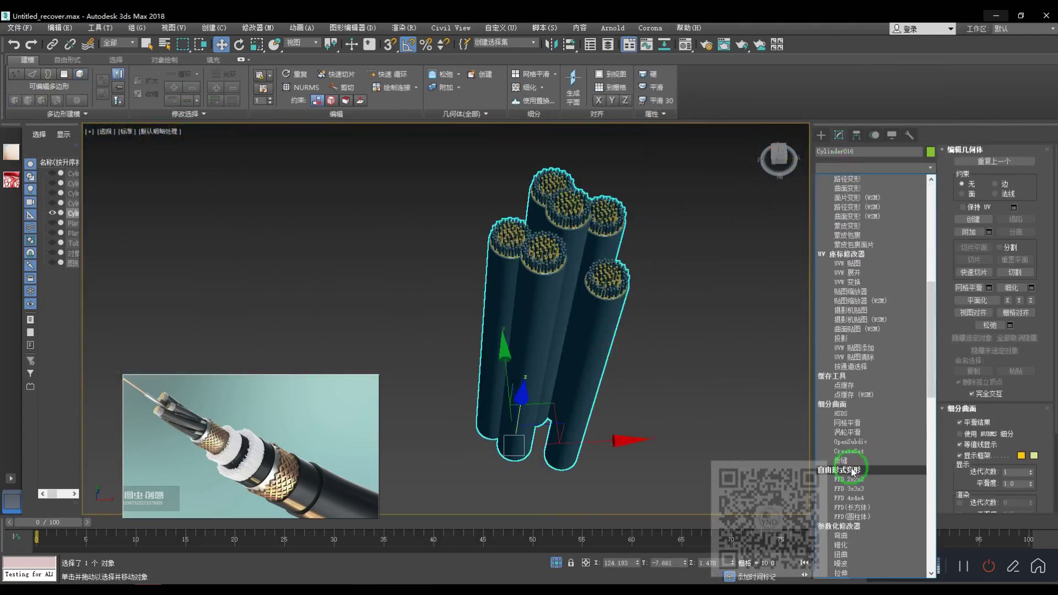
scroll(852, 497, "down", 2)
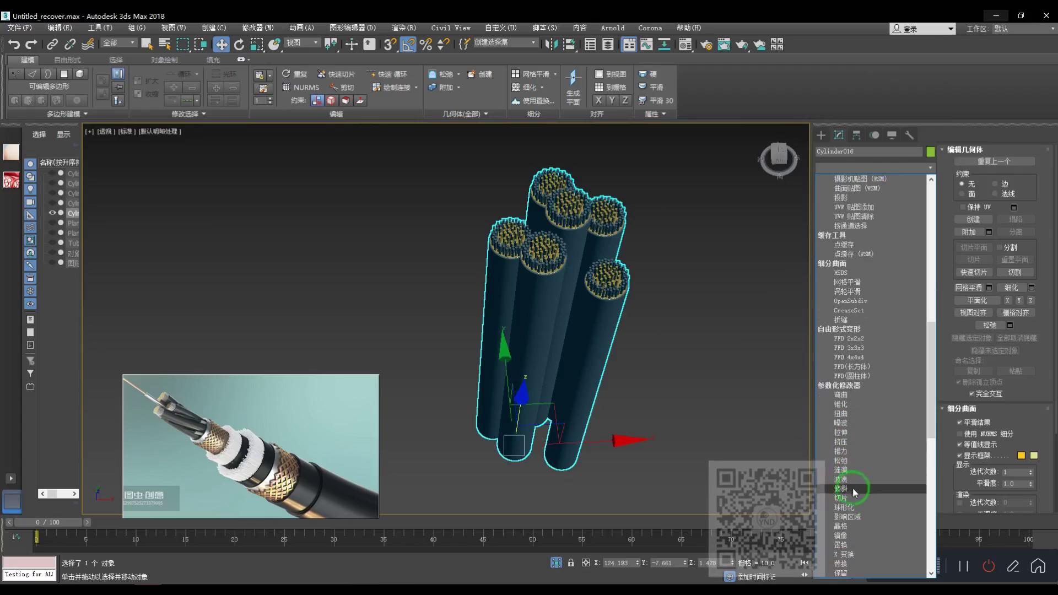
left_click(842, 414)
left_click_drag(899, 399, 860, 224)
middle_click_drag(589, 342, 617, 334, "alt")
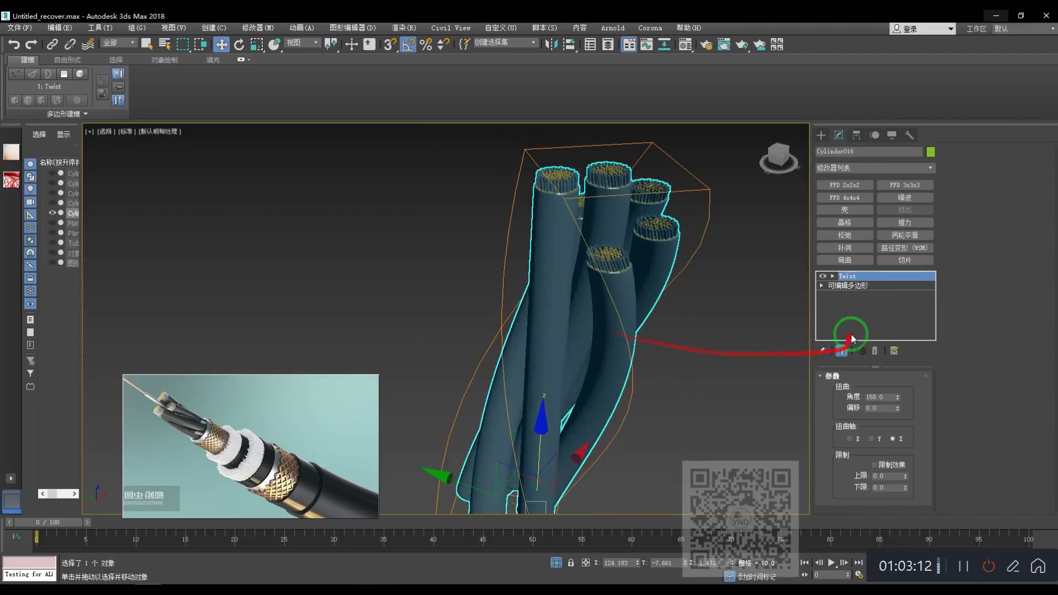
- Remove the Twist modifier and reposition the bundle's pivot near the centre wire in the top view
key("t")
scroll(600, 369, "down", 3)
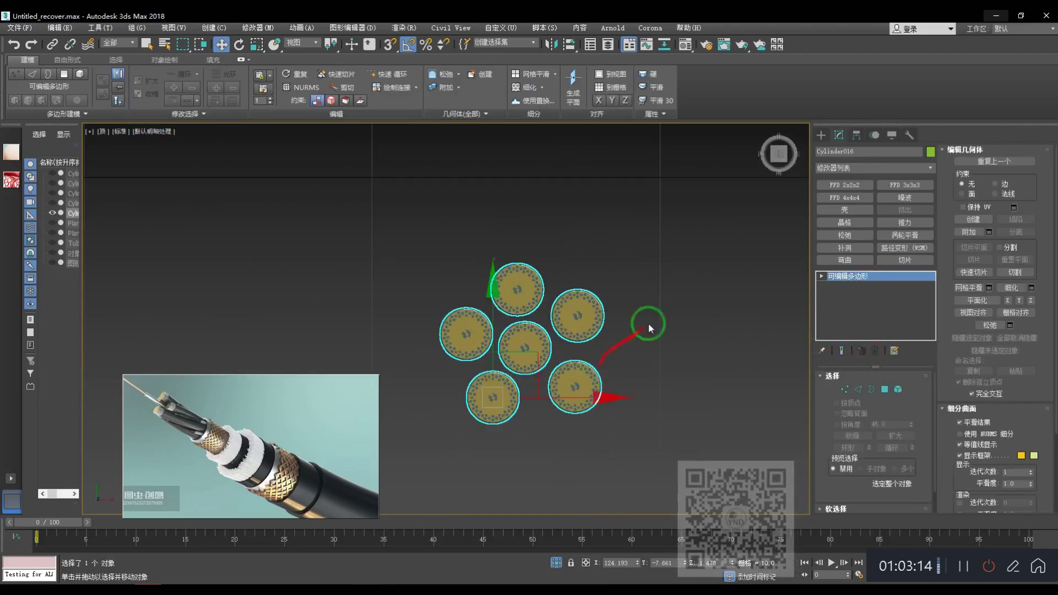
left_click(856, 135)
left_click(872, 212)
scroll(519, 408, "up", 5)
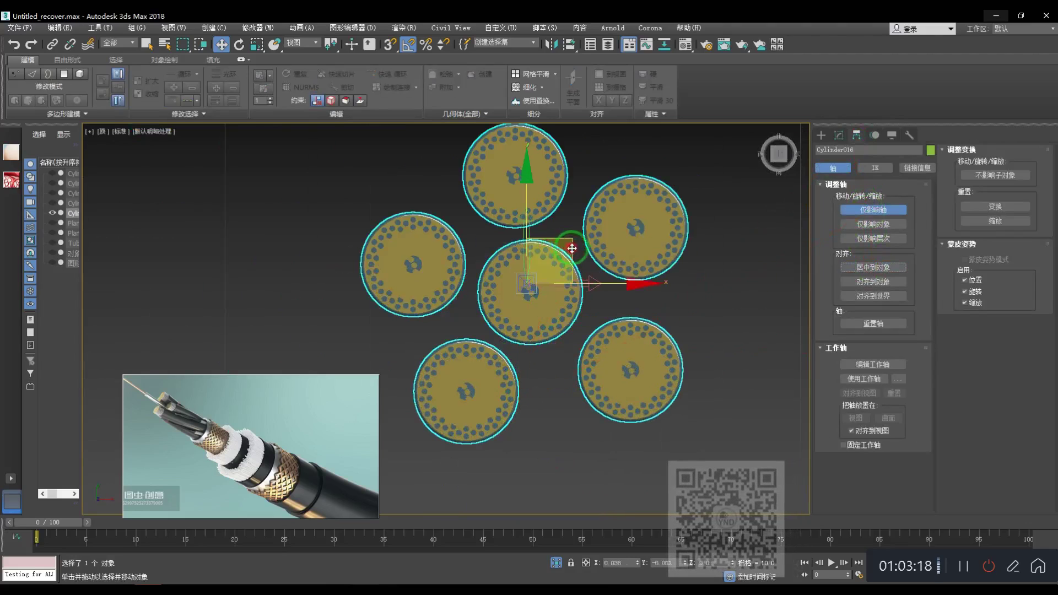
left_click_drag(574, 255, 588, 267)
left_click(884, 221)
left_click(839, 135)
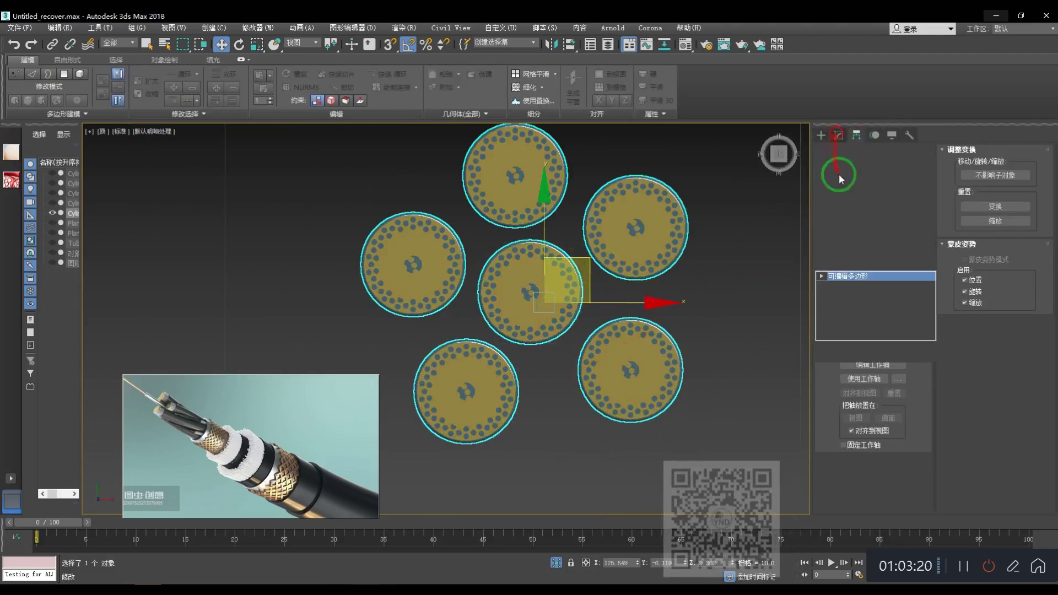
- Apply a Twist modifier to the wire bundle with an angle of 107.5 about the Z axis
scroll(861, 324, "down", 20)
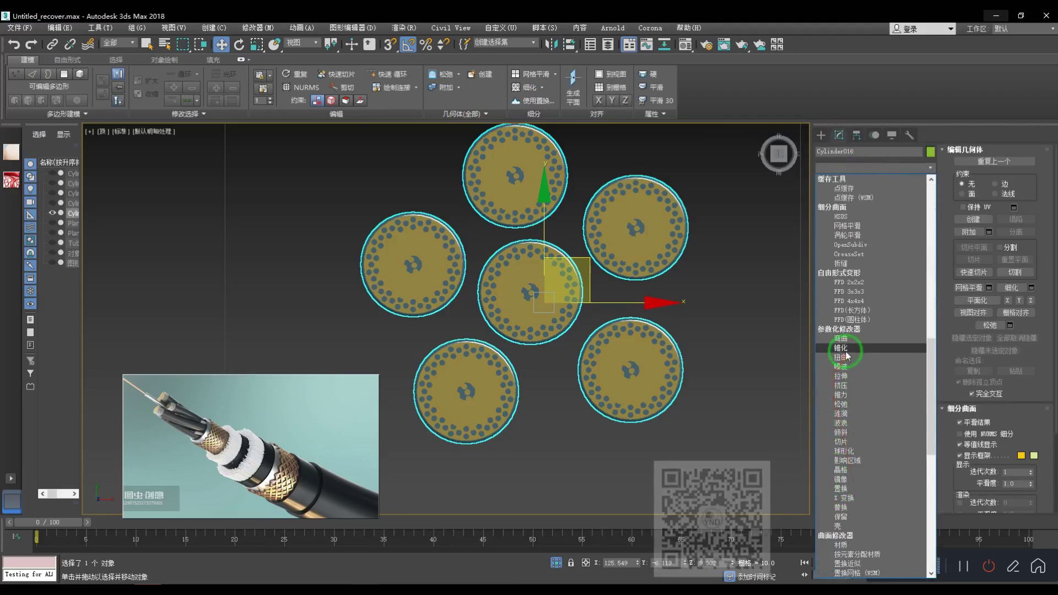
left_click(840, 357)
left_click_drag(893, 396, 879, 279)
key("p")
key("z")
middle_click_drag(638, 345, 351, 333, "alt")
scroll(560, 291, "down", 3)
- Show the rest of the cable again and move the twisted bundle above it, centred on the cable's axis
right_click(503, 267)
left_click(551, 205)
scroll(480, 300, "down", 5)
middle_click_drag(481, 300, 544, 279, "alt")
left_click_drag(543, 279, 465, 138)
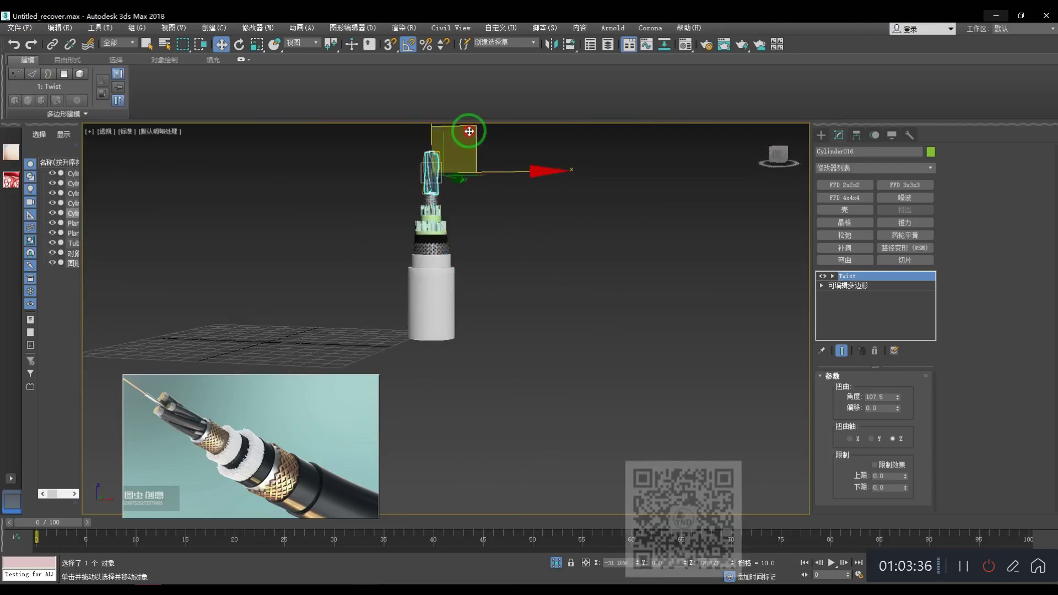
key("t")
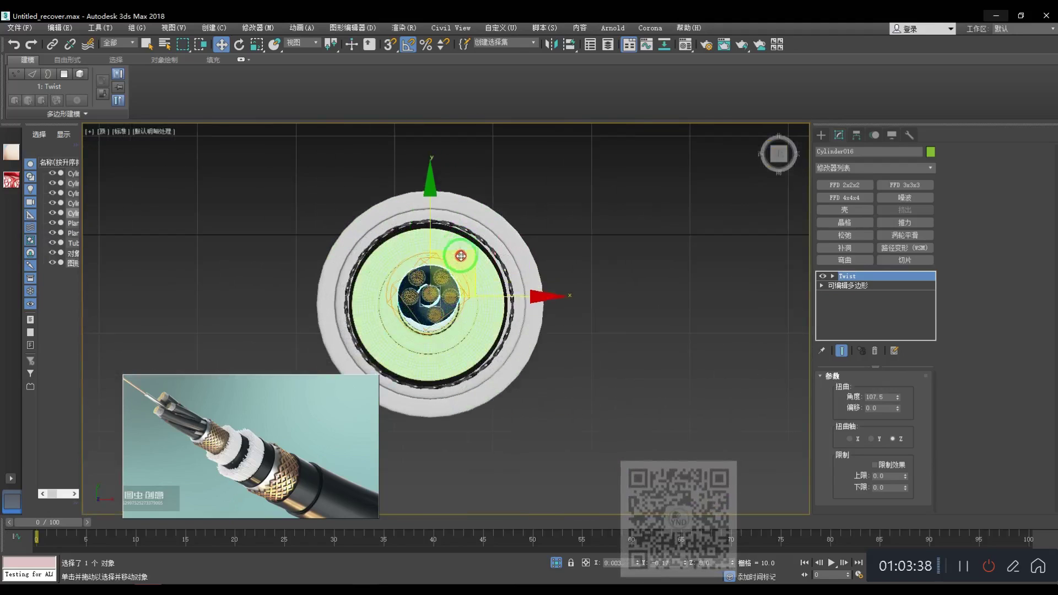
key("z")
- Scale the twisted bundle down uniformly to about half its size to suit the inner tube's opening
key("p")
key("z")
middle_click_drag(463, 297, 434, 246, "alt")
scroll(434, 245, "down", 3)
scroll(423, 288, "up", 2)
middle_click_drag(427, 317, 468, 257)
key("r")
left_click_drag(496, 219, 491, 274)
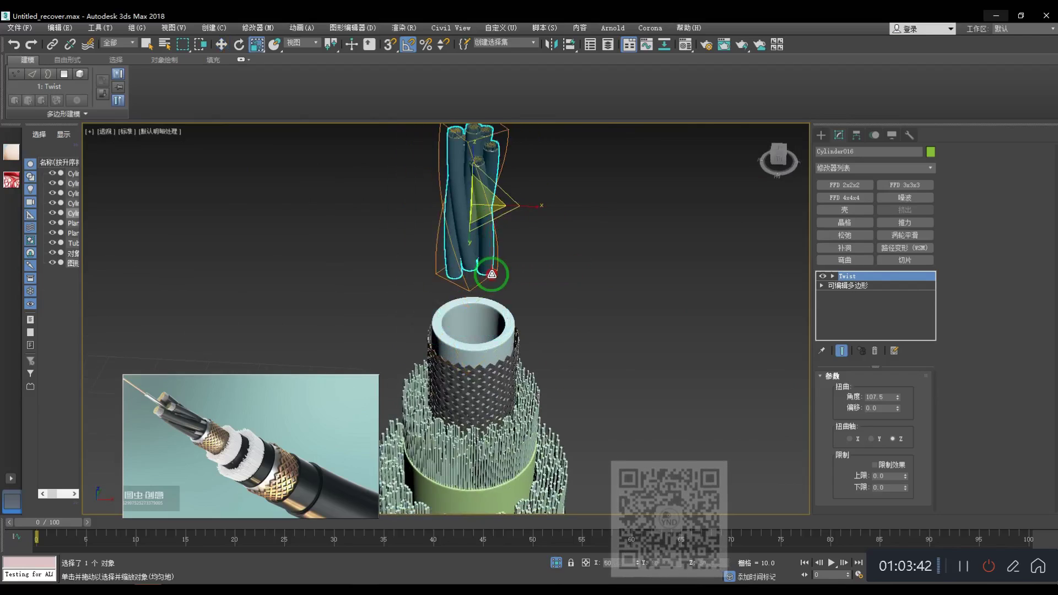
- Centre the bundle within the inner tube in the top view and fine-tune its uniform scale
key("t")
key("w")
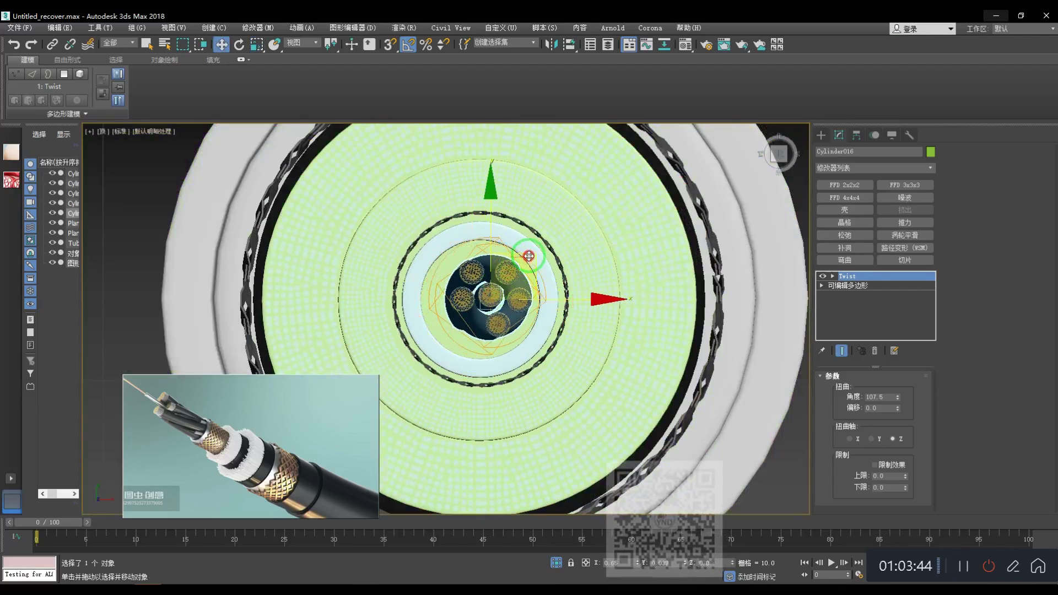
key("r")
mouse_move(529, 256)
left_mouse_down()
mouse_move(523, 240)
mouse_move(518, 254)
left_mouse_up()
key("w")
scroll(517, 254, "up", 3)
scroll(518, 253, "down", 3)
- Lower the twisted bundle until its bottom end sits inside the inner tube, and deselect it
key("p")
scroll(516, 271, "down", 8)
middle_click_drag(475, 275, 475, 256, "alt")
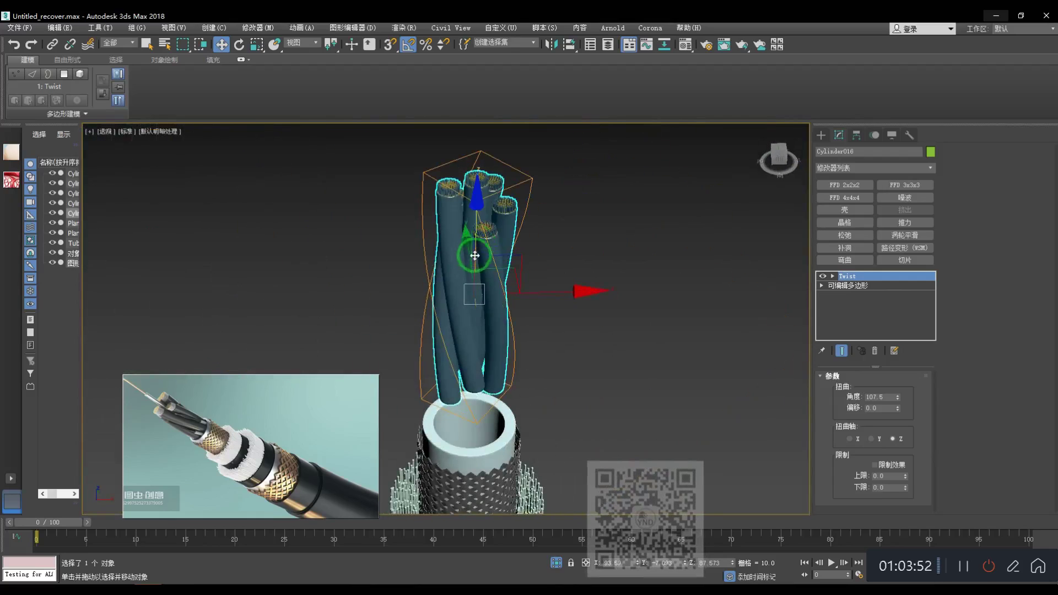
left_click_drag(478, 232, 473, 296)
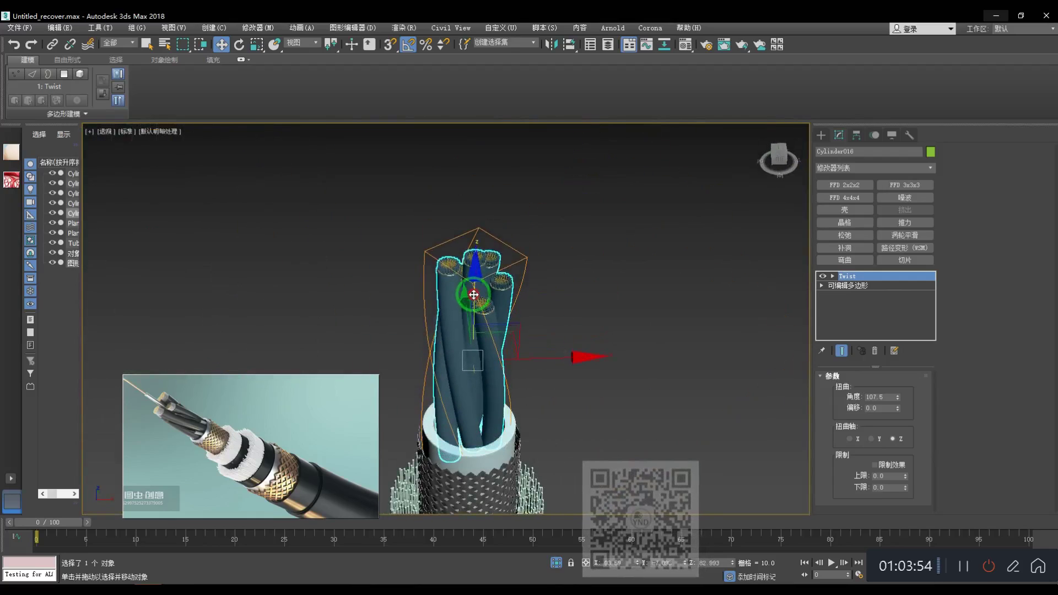
middle_click_drag(499, 373, 513, 306, "alt")
left_click(634, 279)
- Examine the twisted wires inside the cable from several angles and compare them with the reference image
scroll(492, 384, "down", 3)
middle_click_drag(492, 384, 514, 412, "alt")
scroll(411, 277, "up", 2)
middle_click_drag(411, 277, 520, 317)
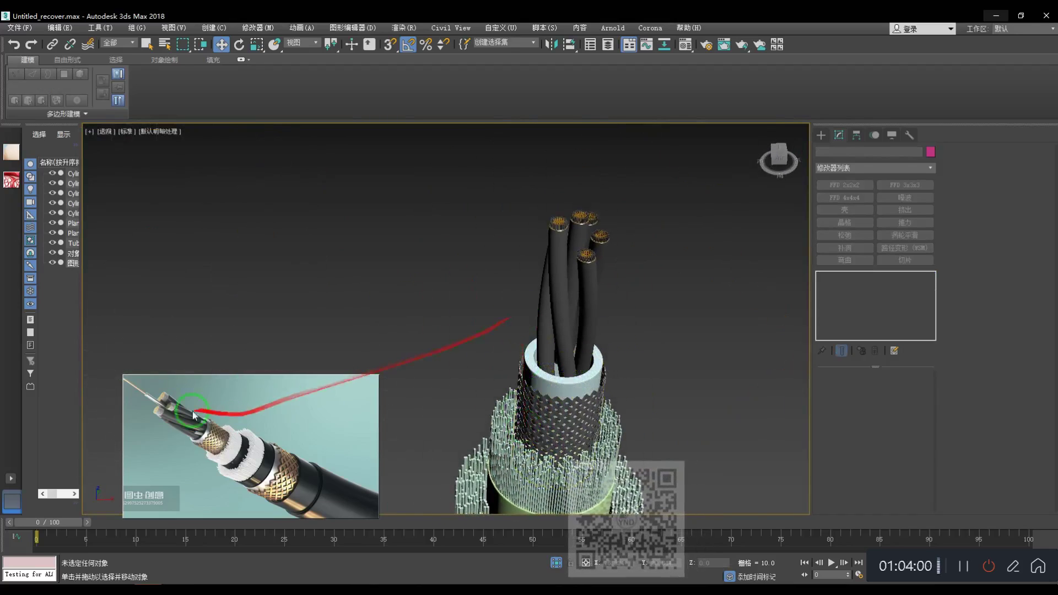
scroll(586, 236, "up", 5)
middle_click_drag(590, 225, 560, 264, "alt")
scroll(560, 264, "down", 5)
middle_click_drag(626, 296, 687, 403, "alt")
scroll(573, 276, "up", 4)
middle_click_drag(628, 290, 619, 320)
- Draw a three-point line in the front view, rising from the top of the core wires and leaning outward
key("f")
scroll(598, 430, "down", 2)
scroll(802, 199, "up", 2)
left_click(822, 135)
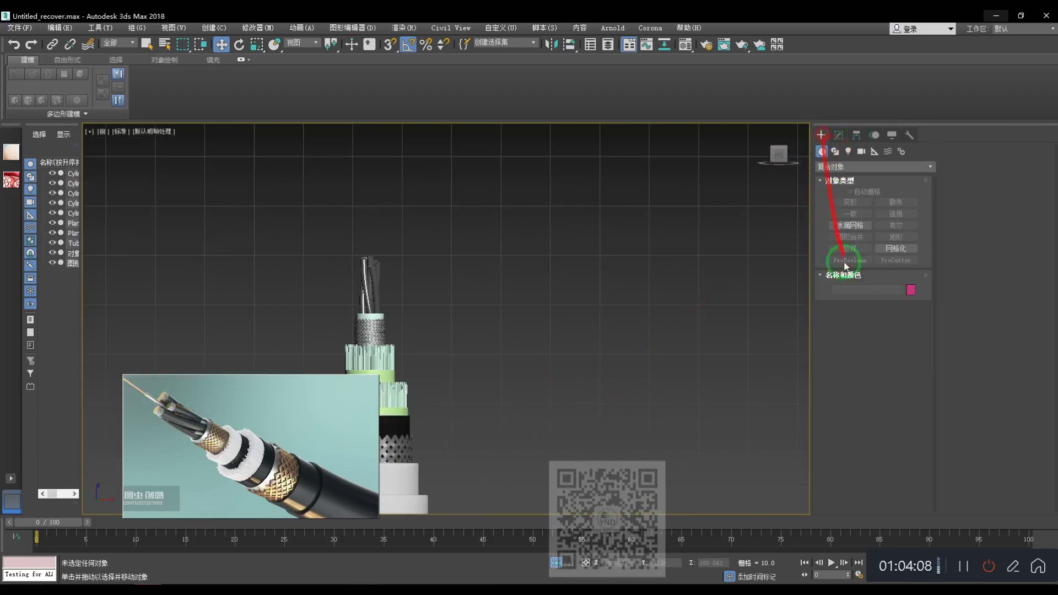
left_click(836, 152)
left_click(850, 215)
scroll(402, 298, "up", 6)
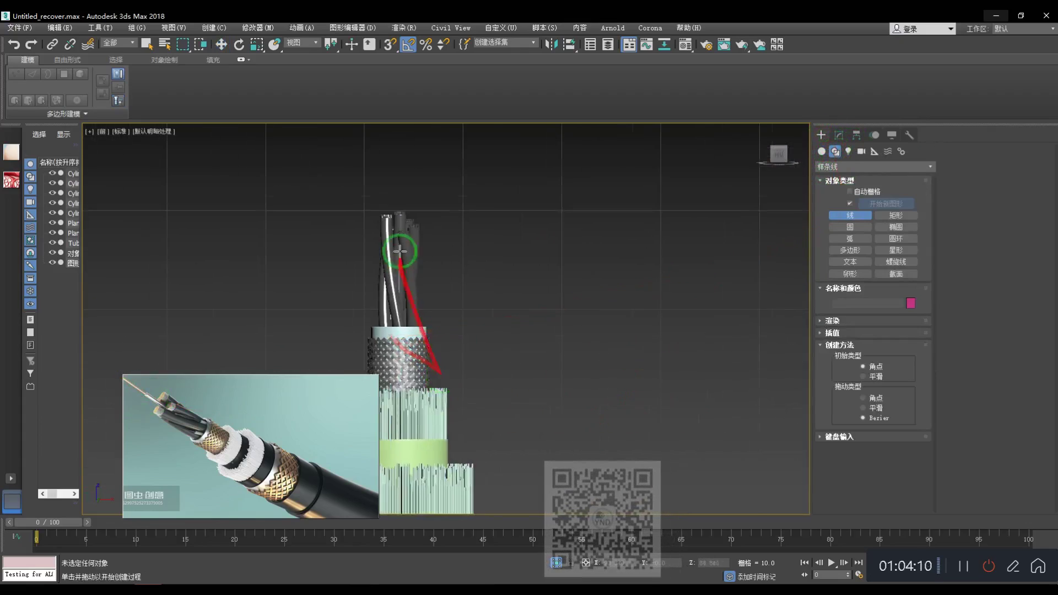
left_click(408, 301)
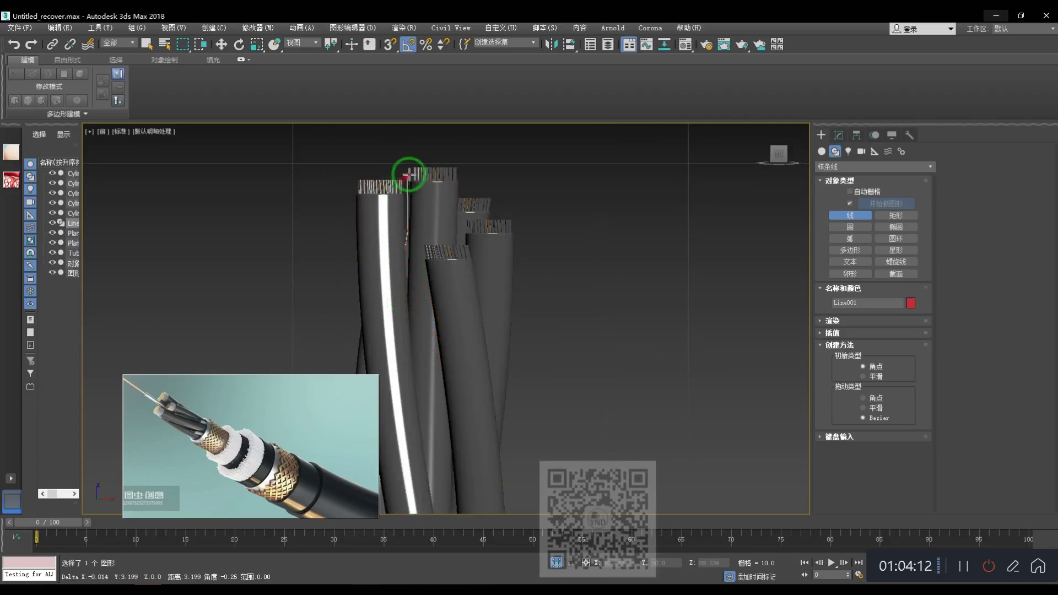
middle_click_drag(409, 172, 414, 319)
left_click(438, 207)
right_click(346, 276)
scroll(560, 312, "down", 4)
key("p")
scroll(561, 313, "down", 3)
scroll(561, 315, "up", 6)
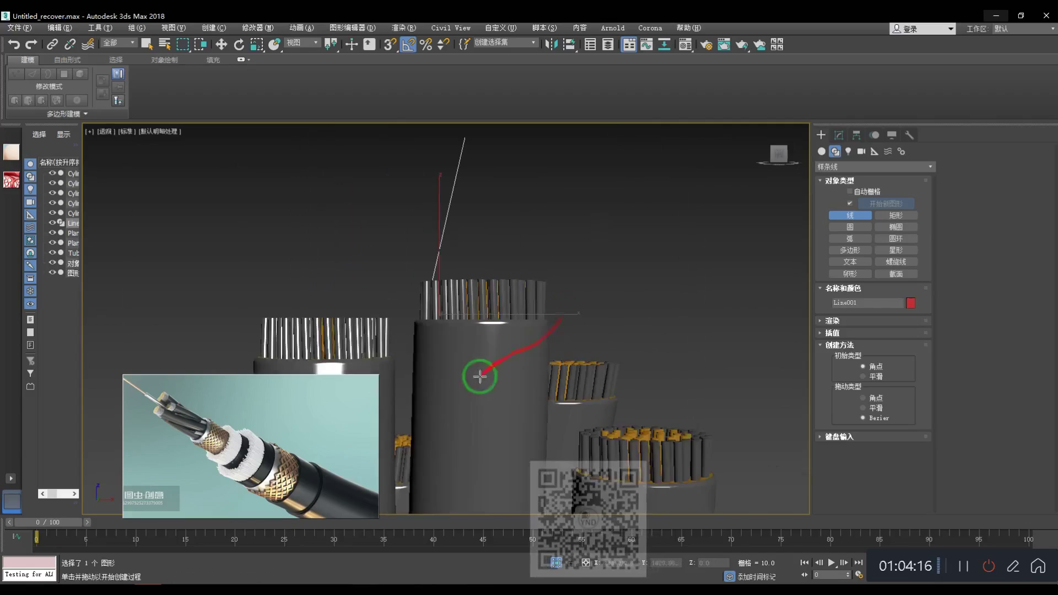
middle_click_drag(480, 377, 534, 394, "alt")
right_click(534, 394)
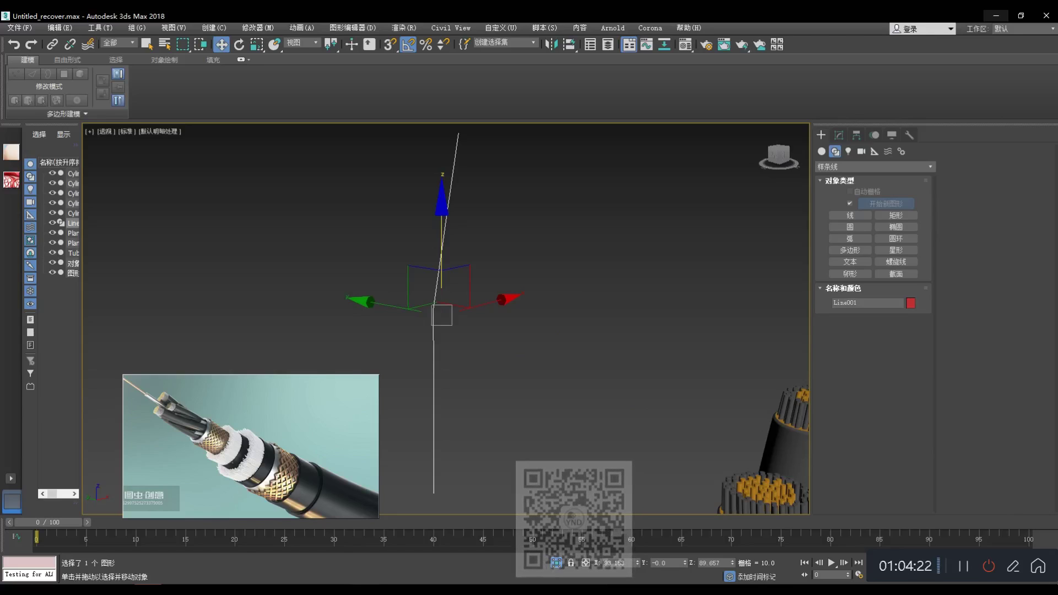
- Convert the line's vertices to smooth so it forms a gentle curve, and leave vertex editing
middle_click_drag(505, 262, 492, 283)
scroll(491, 283, "down", 3)
key("1")
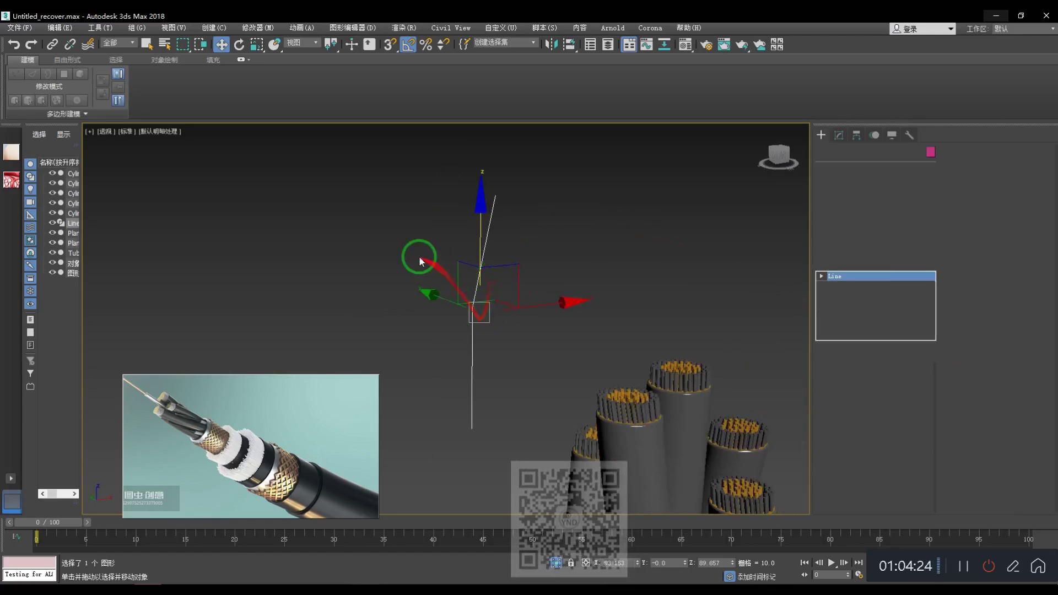
left_click(473, 307)
right_click(508, 304)
left_click(486, 249)
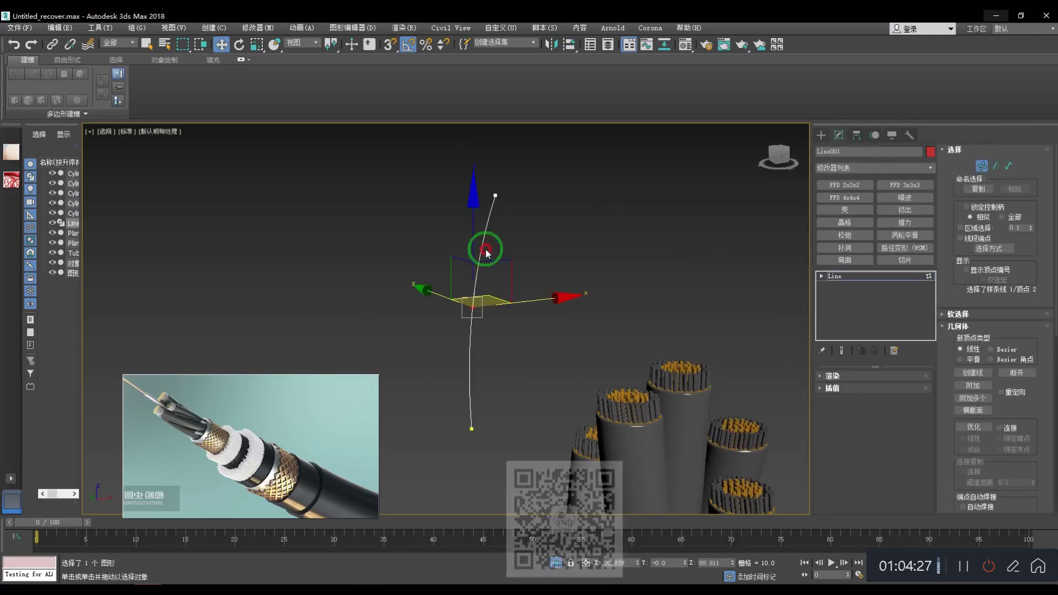
scroll(530, 310, "down", 2)
key("1")
middle_click_drag(530, 312, 526, 336, "alt")
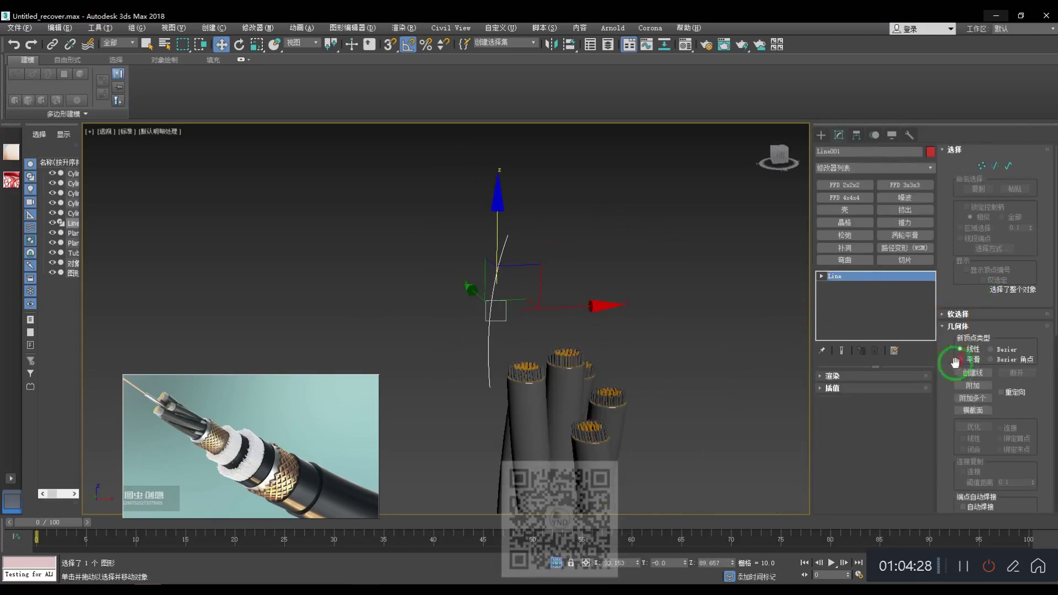
- Enable the curve's thickness in both renderer and viewport, and set its radial thickness to 0.63
left_click(844, 376)
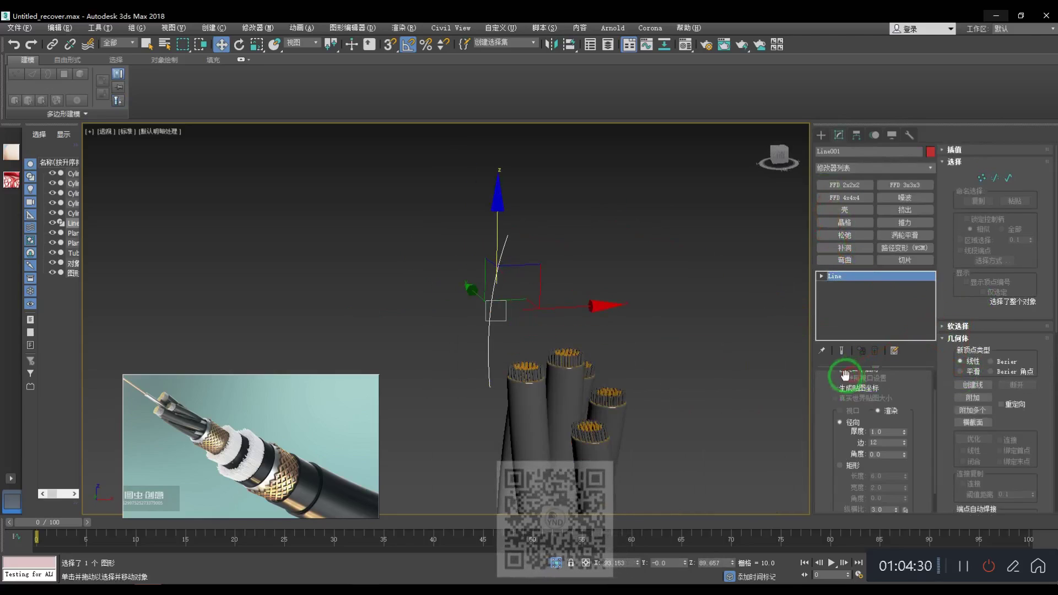
scroll(835, 431, "up", 2)
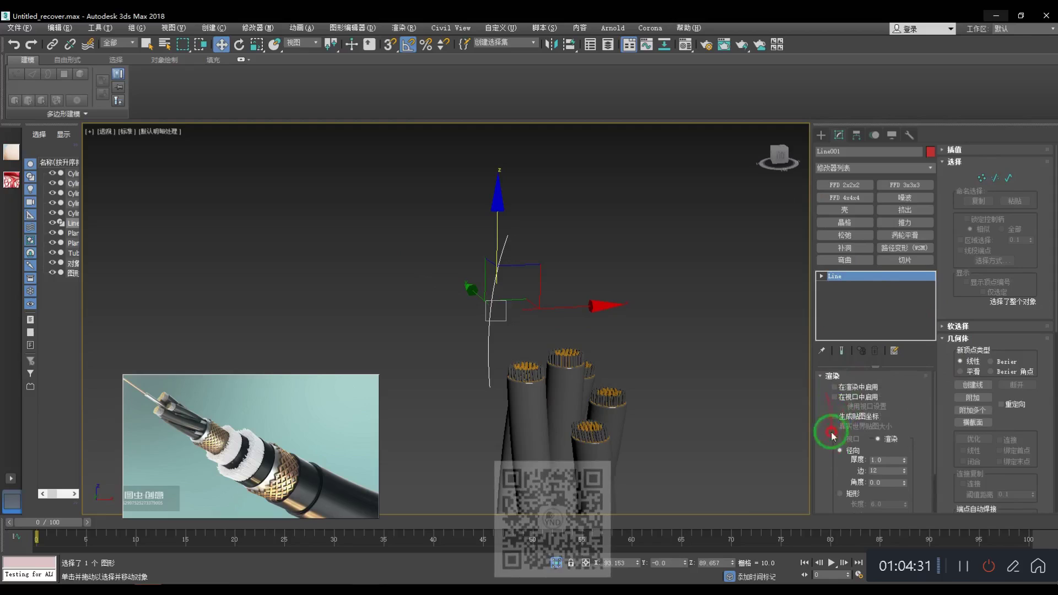
left_click(835, 398)
left_click(829, 387)
left_click_drag(904, 462, 901, 480)
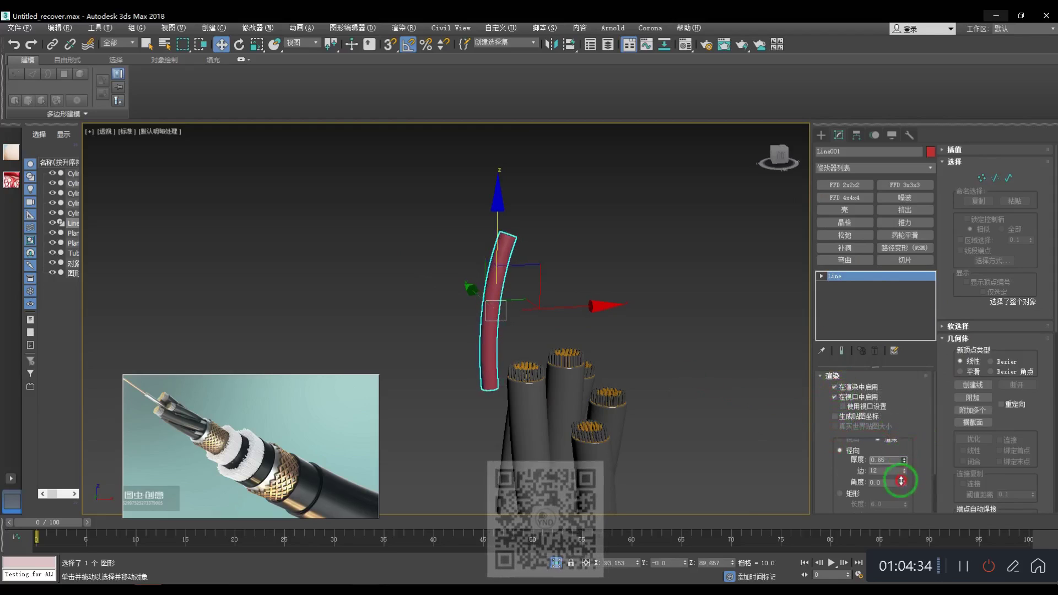
- Move the thickened curve onto the core bundle so its lower end meets the top of one wire
scroll(595, 434, "down", 2)
middle_click_drag(606, 434, 538, 408, "alt")
scroll(559, 353, "down", 3)
left_click_drag(596, 331, 579, 391)
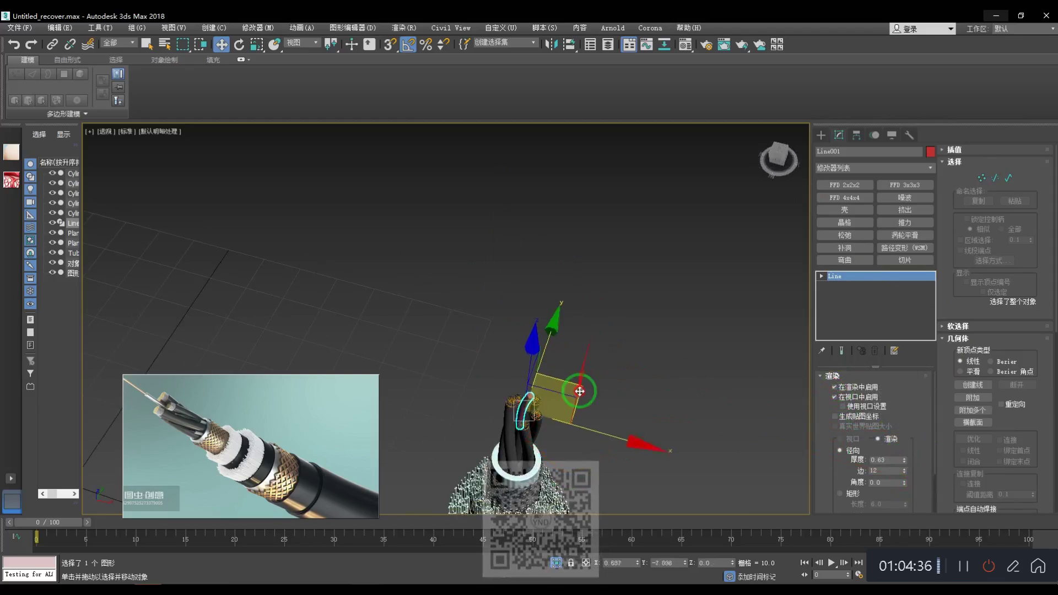
key("z")
middle_click_drag(548, 370, 567, 286, "alt")
scroll(461, 302, "down", 8)
scroll(480, 229, "up", 6)
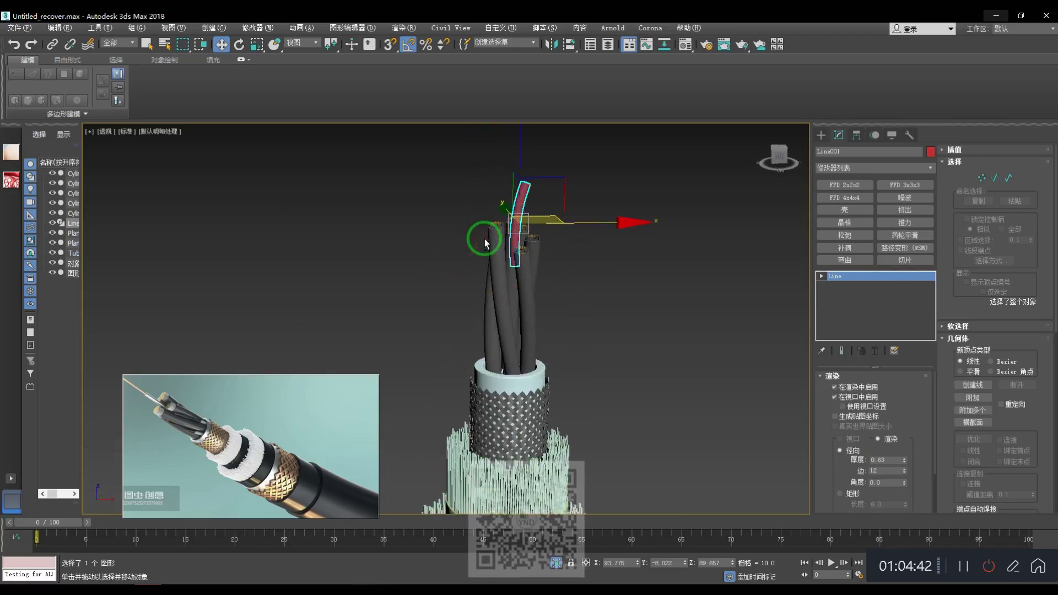
left_click_drag(528, 217, 569, 183)
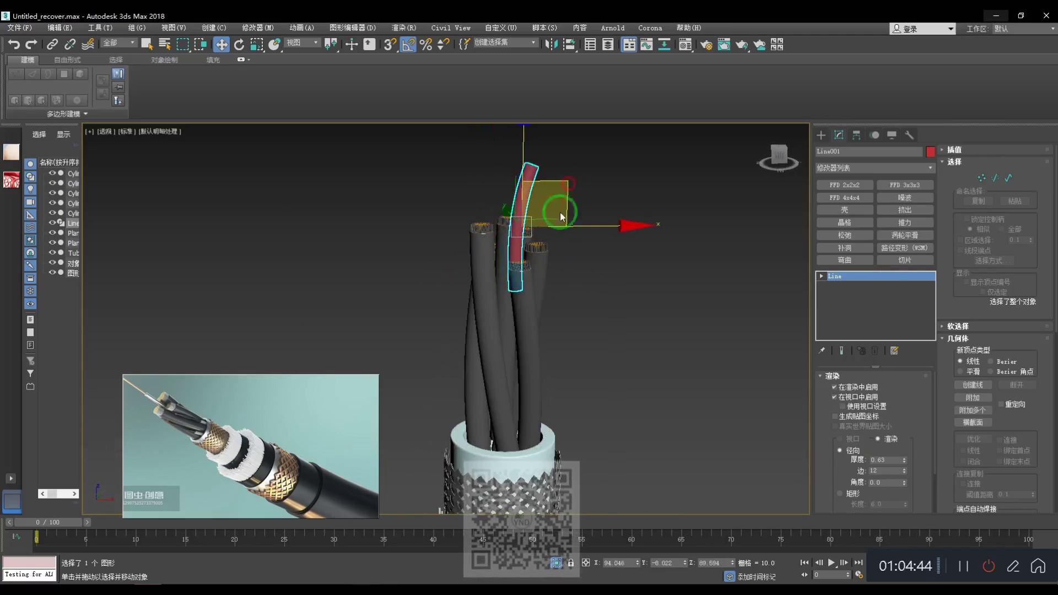
- Turn on edged-faces display and convert the thickened curve to an editable poly
middle_click_drag(518, 231, 523, 277)
scroll(523, 278, "up", 2)
middle_click_drag(523, 277, 525, 319, "alt")
key("F4")
scroll(567, 208, "up", 3)
middle_click_drag(567, 208, 571, 274)
scroll(571, 274, "up", 5)
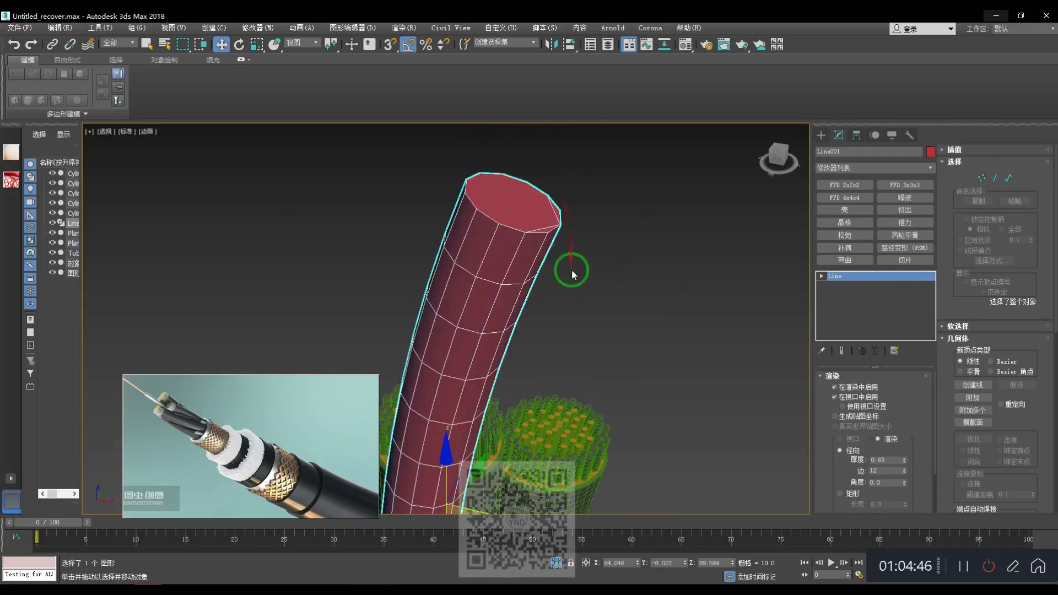
right_click(548, 228)
mouse_move(606, 346)
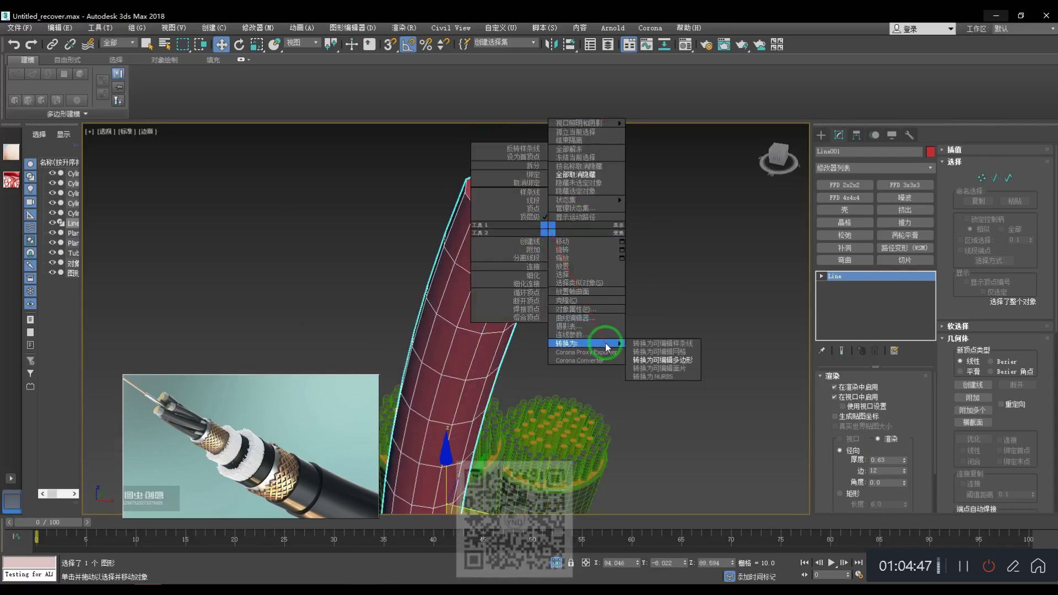
left_click(671, 362)
scroll(547, 217, "up", 2)
- Select the polygon capping the upper end of the curved wire
key("2")
key("ctrl+a")
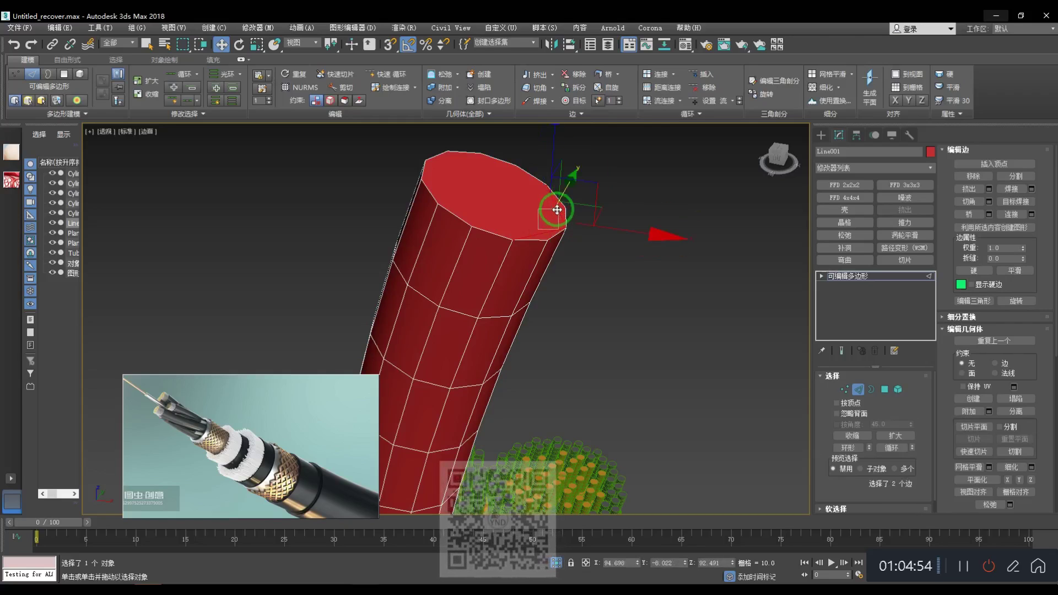
key("4")
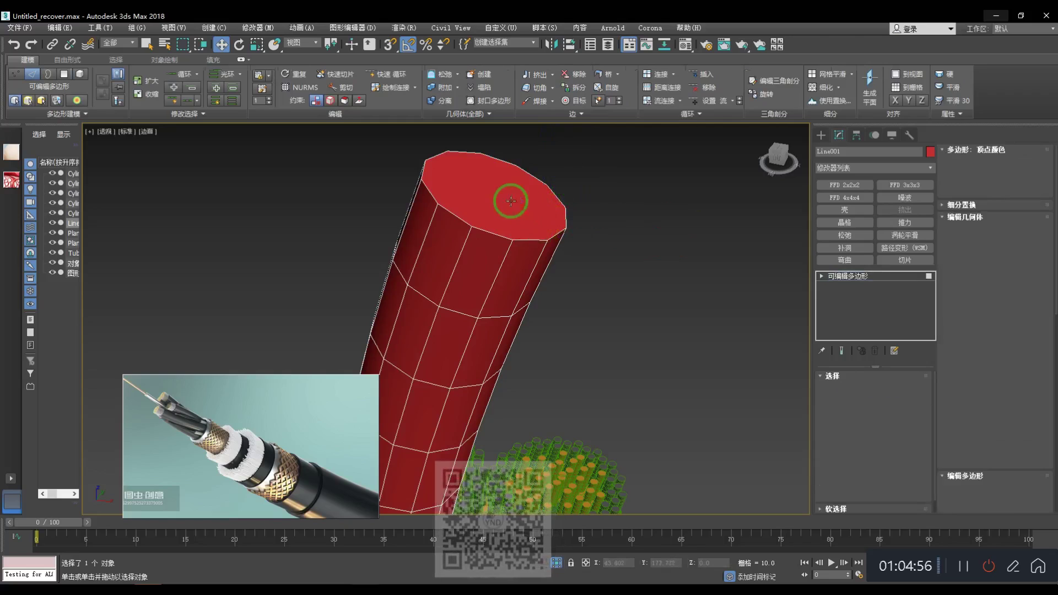
left_click(513, 193)
right_click(514, 193)
left_click(492, 240)
left_click_drag(496, 212, 496, 174)
right_click(498, 172)
right_click(497, 175)
right_click(496, 149)
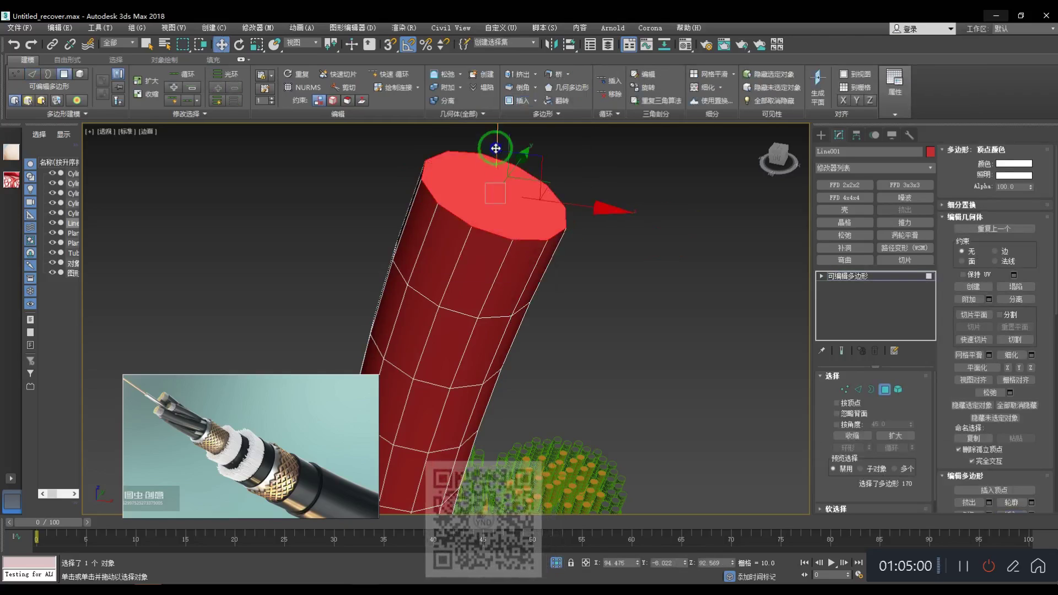
- Inset the wire's end cap polygon to leave a ring around a smaller inner face
right_click(496, 156)
left_click(428, 213)
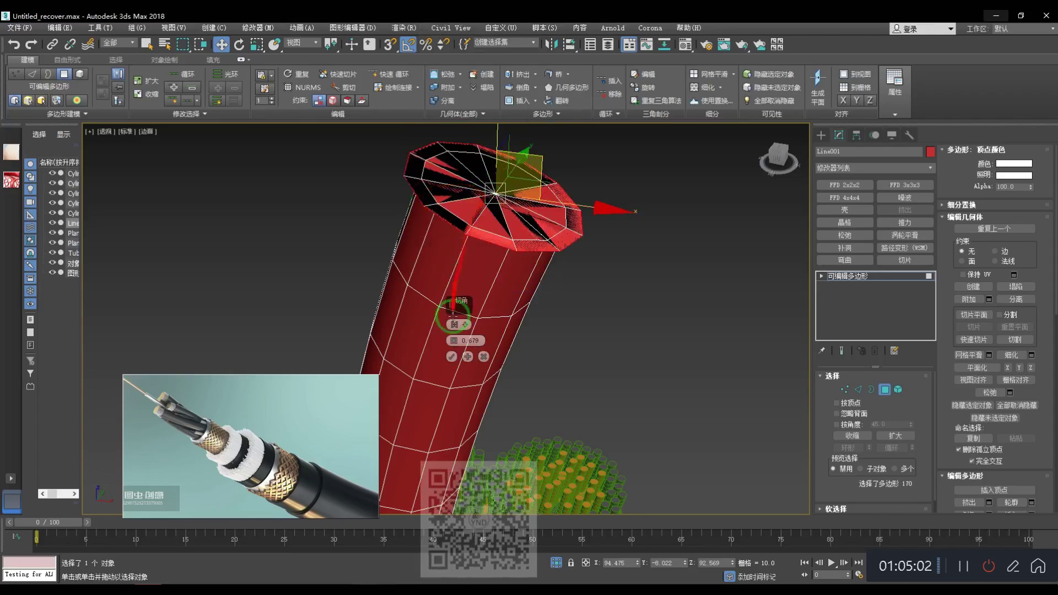
right_click(454, 340)
left_click_drag(454, 341, 456, 338)
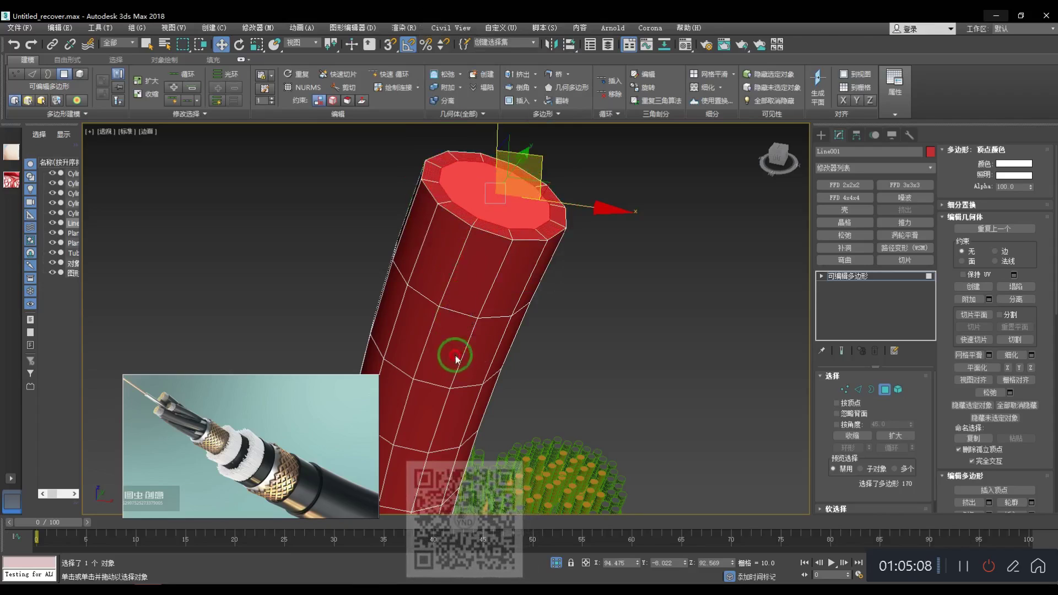
scroll(497, 177, "down", 8)
scroll(521, 164, "up", 8)
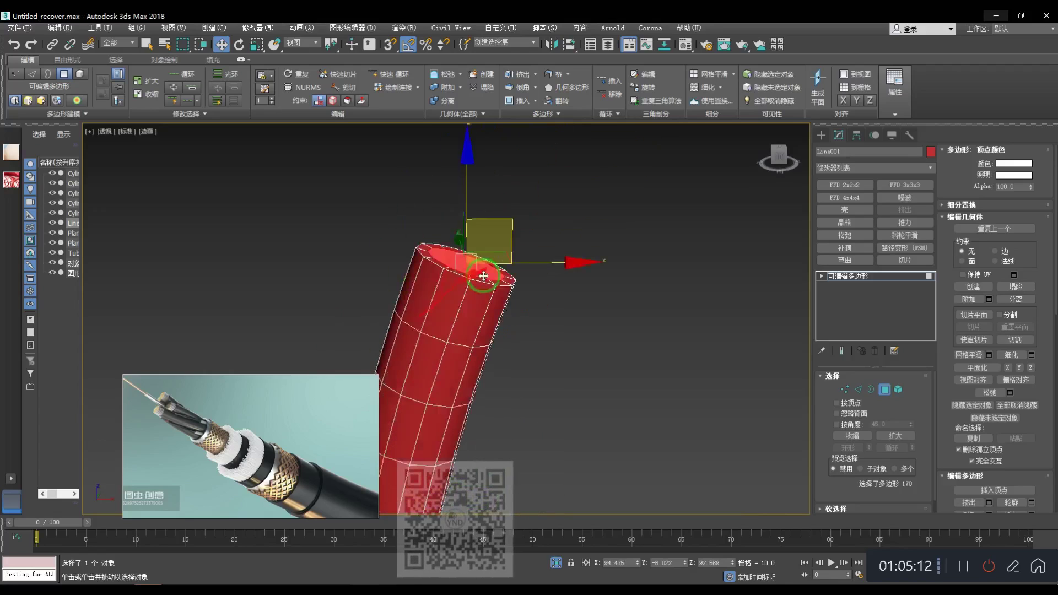
- Shrink the inner cap face to about 67% and extend it upward and outward into a long thin strand
middle_click_drag(483, 276, 481, 301, "alt")
key("r")
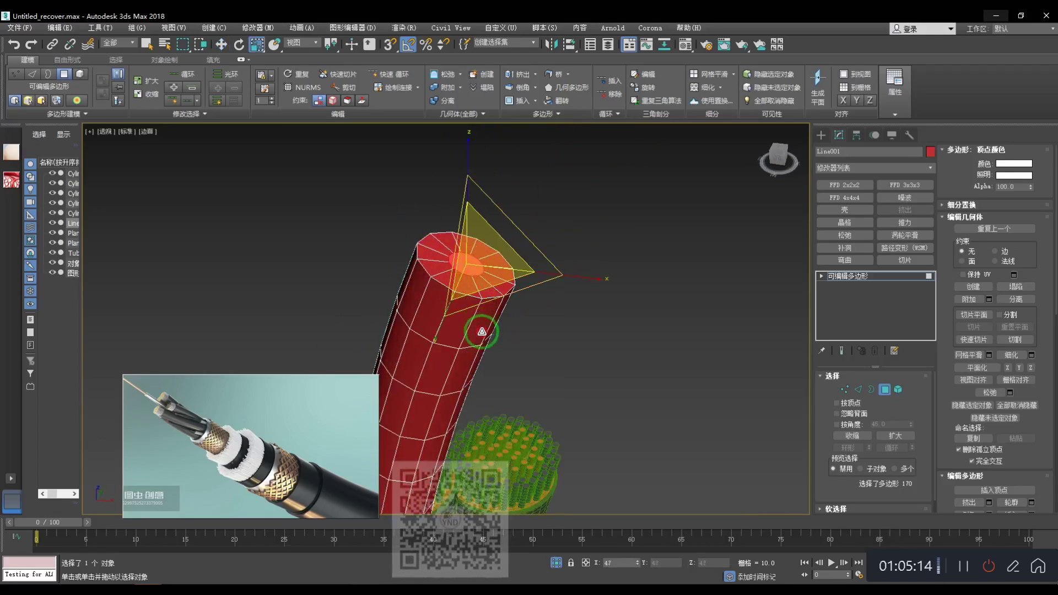
key("w")
scroll(485, 228, "down", 8)
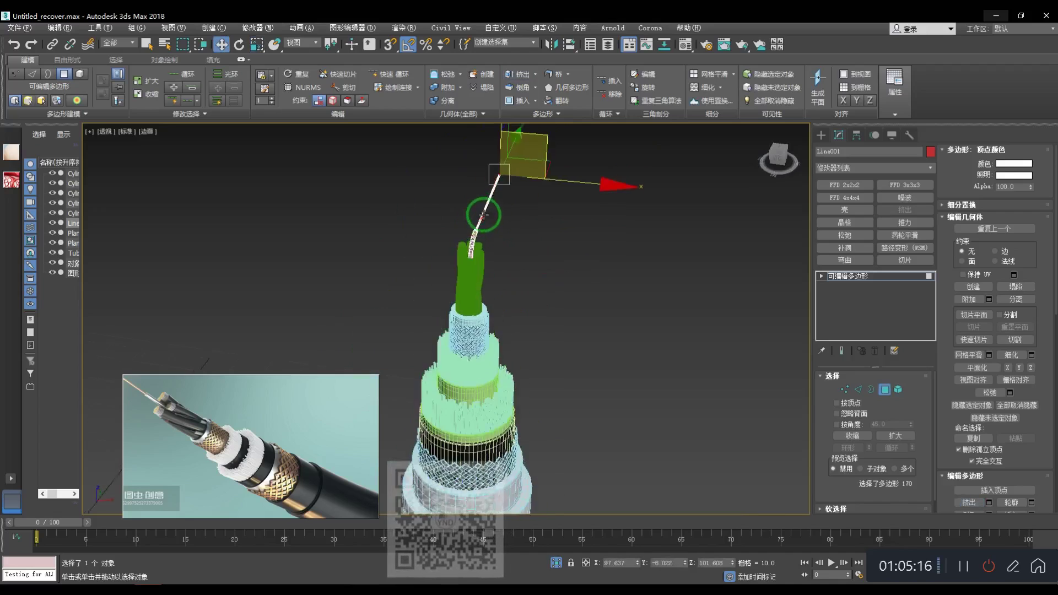
middle_click_drag(483, 215, 523, 158, "alt")
scroll(530, 169, "up", 6)
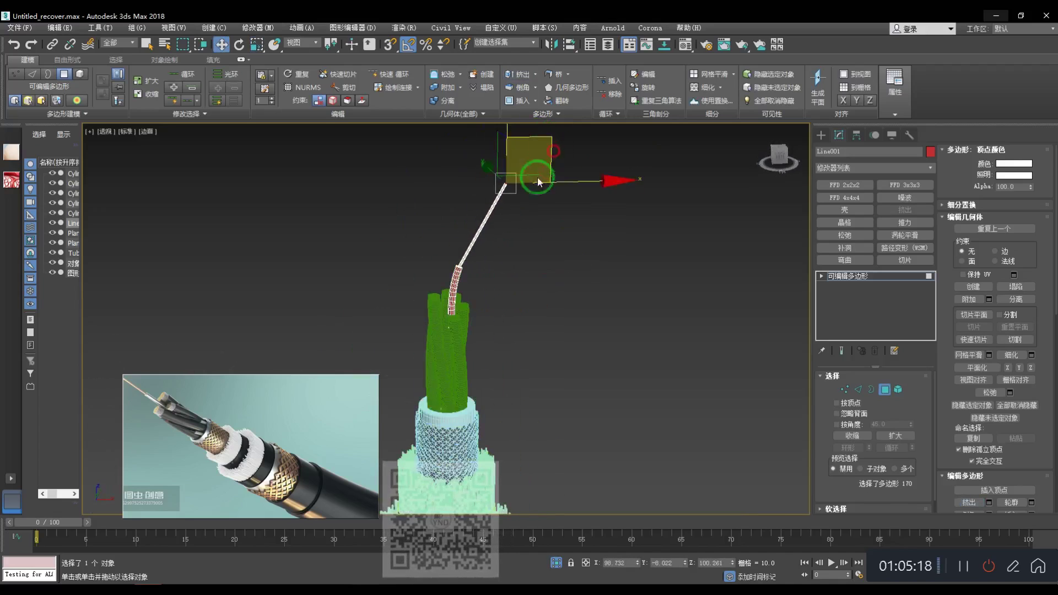
- Connect the strand's lengthwise edges with a loop around its middle and shift that loop to bend the strand
key("2")
right_click(477, 194)
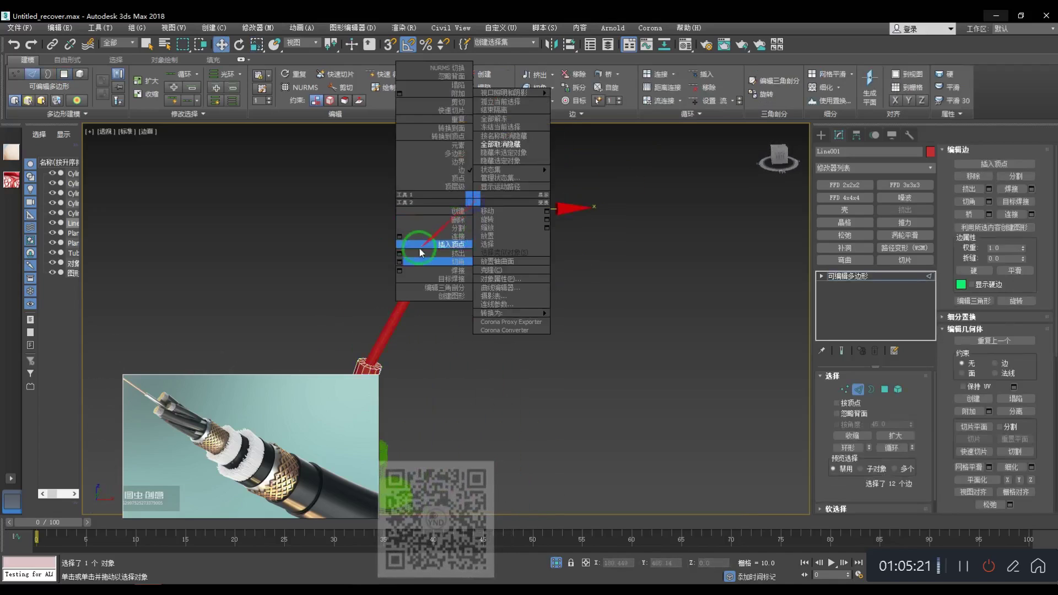
left_click(400, 238)
left_click(473, 319)
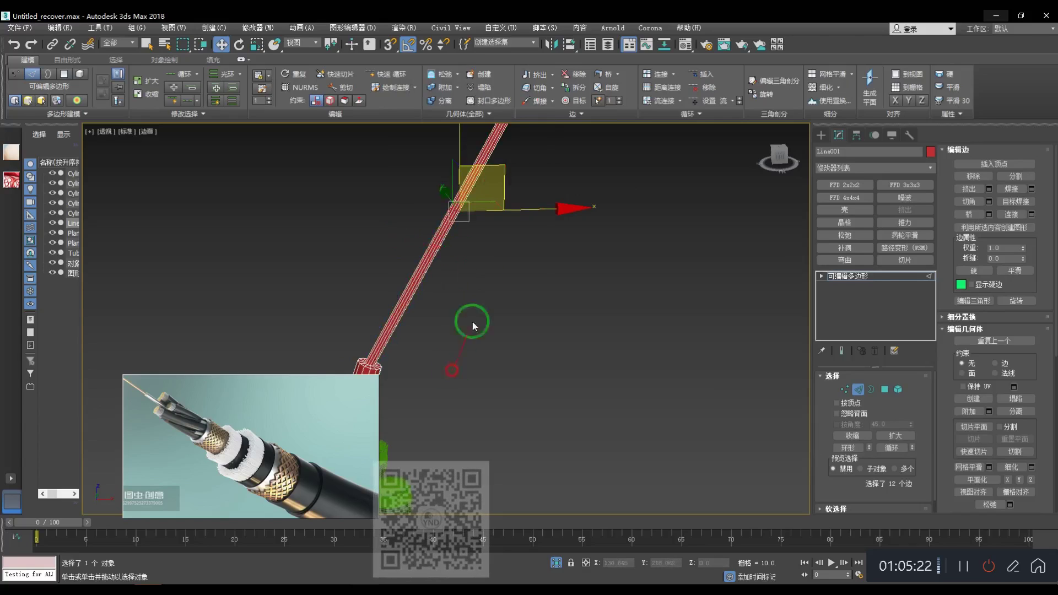
left_click_drag(496, 171, 485, 158)
- Chamfer the strand's middle edge loop into two loops to soften the bend, and leave edge editing
right_click(482, 150)
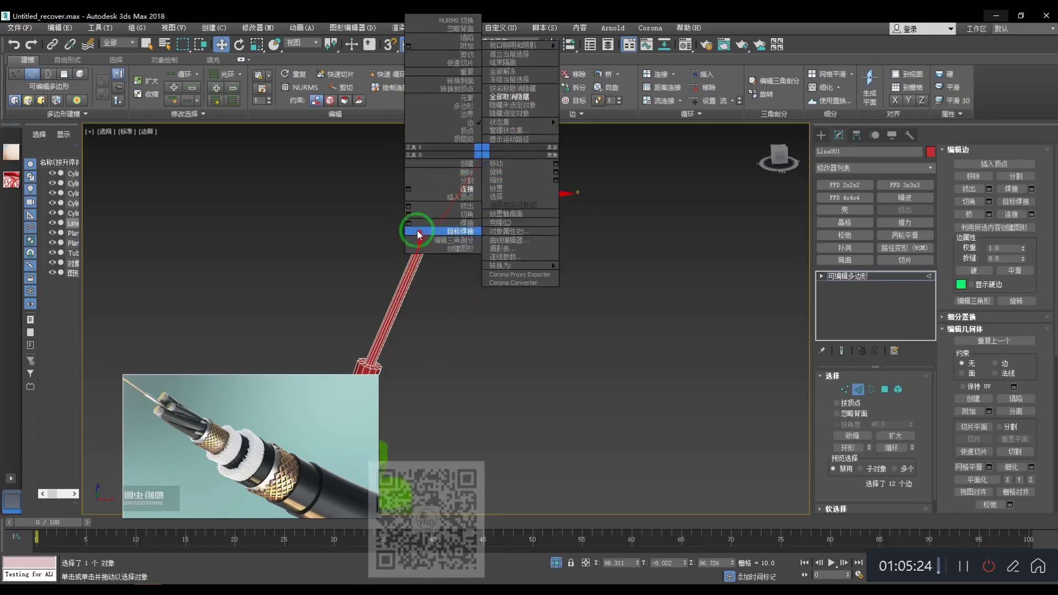
left_click(408, 214)
left_click_drag(454, 344, 456, 337)
left_click(452, 421)
scroll(585, 337, "down", 3)
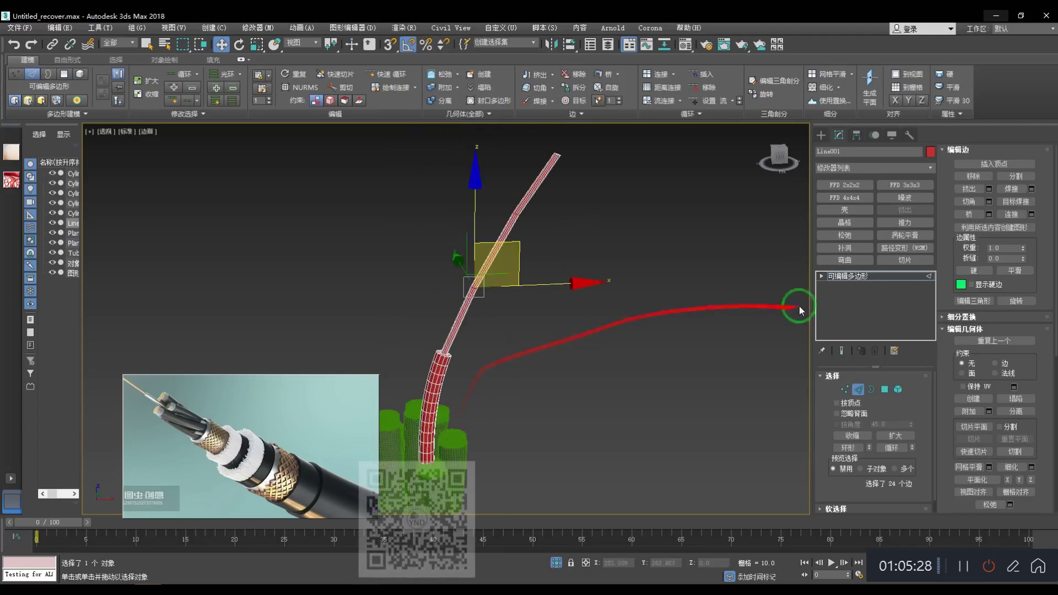
left_click(842, 279)
- Inset the polygon at the thin strand's free end by 0.07
scroll(539, 182, "up", 3)
middle_click_drag(538, 182, 557, 292)
scroll(568, 288, "up", 3)
key("4")
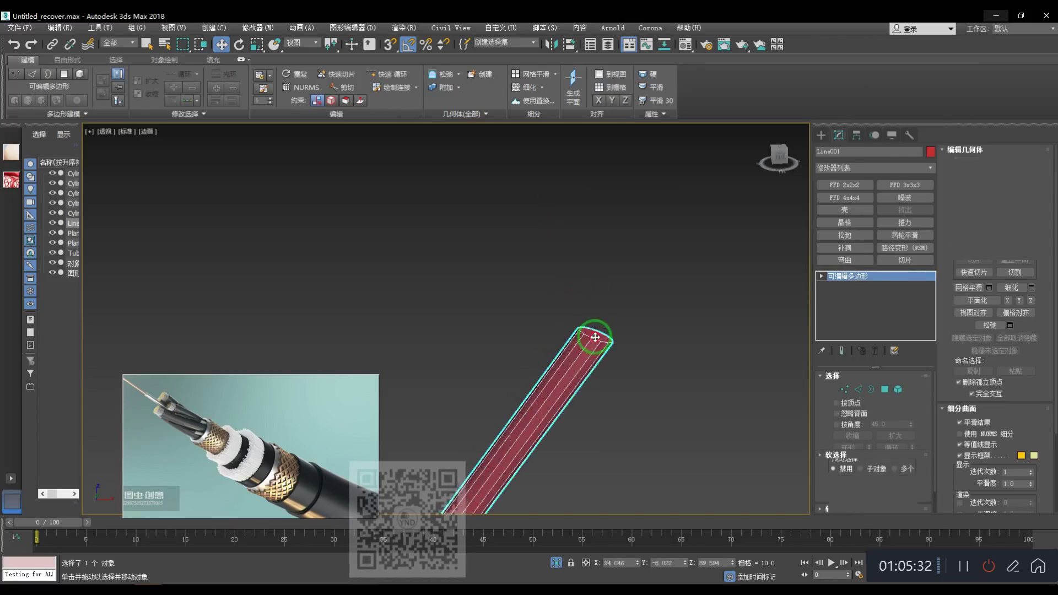
left_click(594, 333)
scroll(595, 332, "down", 3)
middle_click_drag(595, 332, 577, 270, "alt")
right_click(577, 270)
left_click(517, 318)
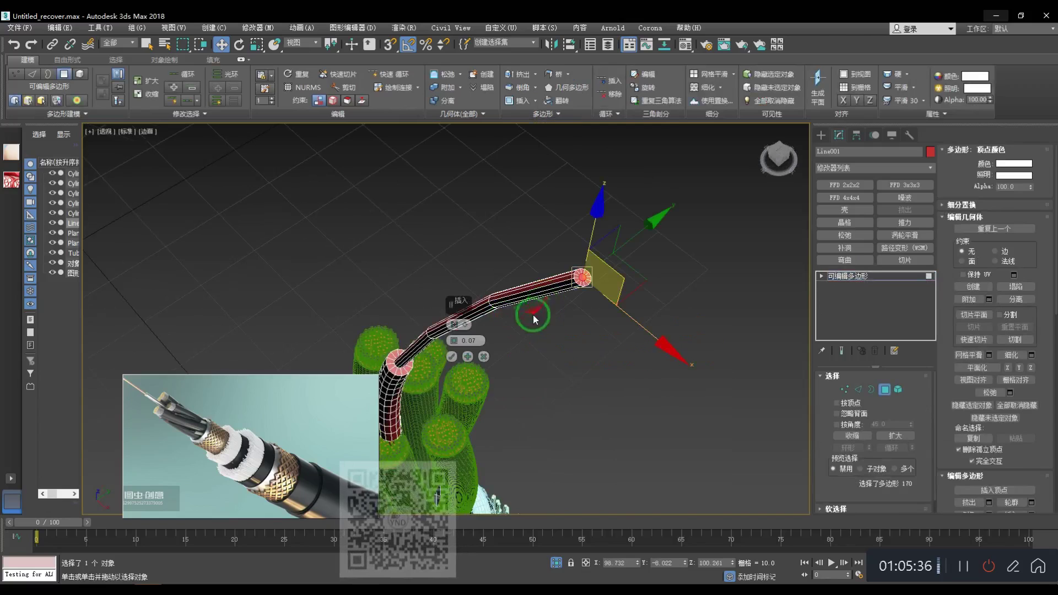
left_click(451, 357)
- Chamfer the rim edges at the thin strand's free end by 0.003
scroll(594, 273, "up", 3)
key("2")
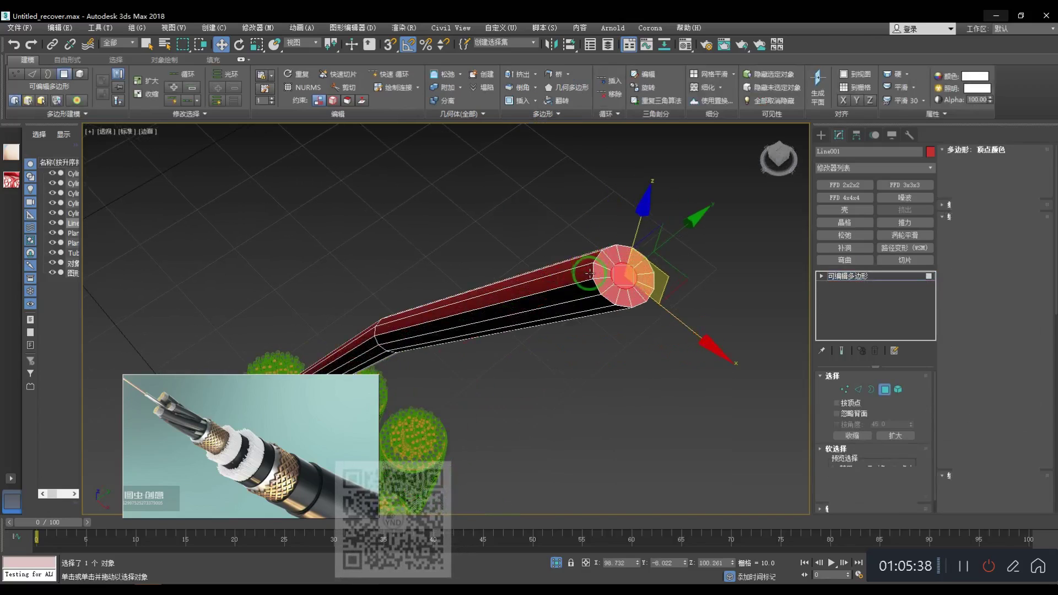
right_click(616, 237)
left_click(545, 303)
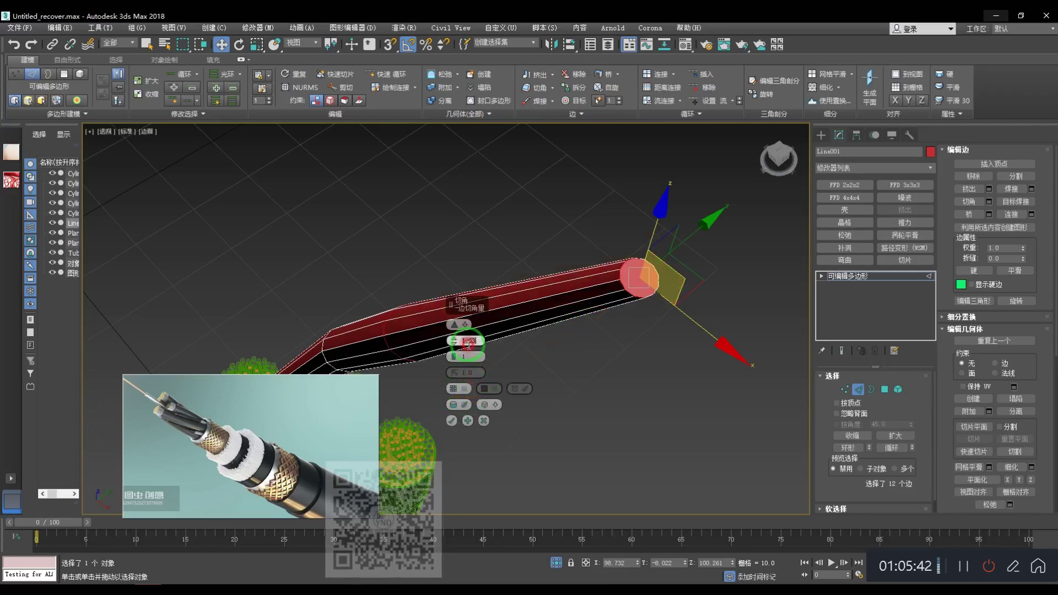
type("0.901")
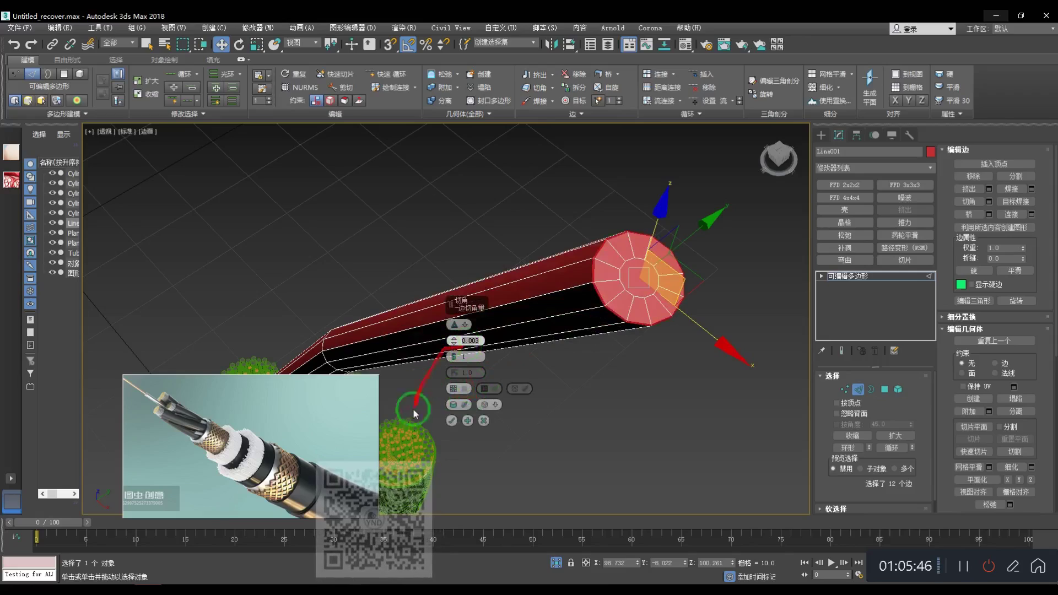
left_click(452, 421)
- Chamfer the edge loops at the thick strand's end, where the thin inner strand emerges
scroll(430, 420, "down", 3)
middle_click_drag(430, 421, 573, 314)
scroll(574, 314, "down", 2)
scroll(668, 239, "up", 4)
middle_click_drag(668, 238, 653, 270)
scroll(652, 269, "up", 3)
double_click(681, 234)
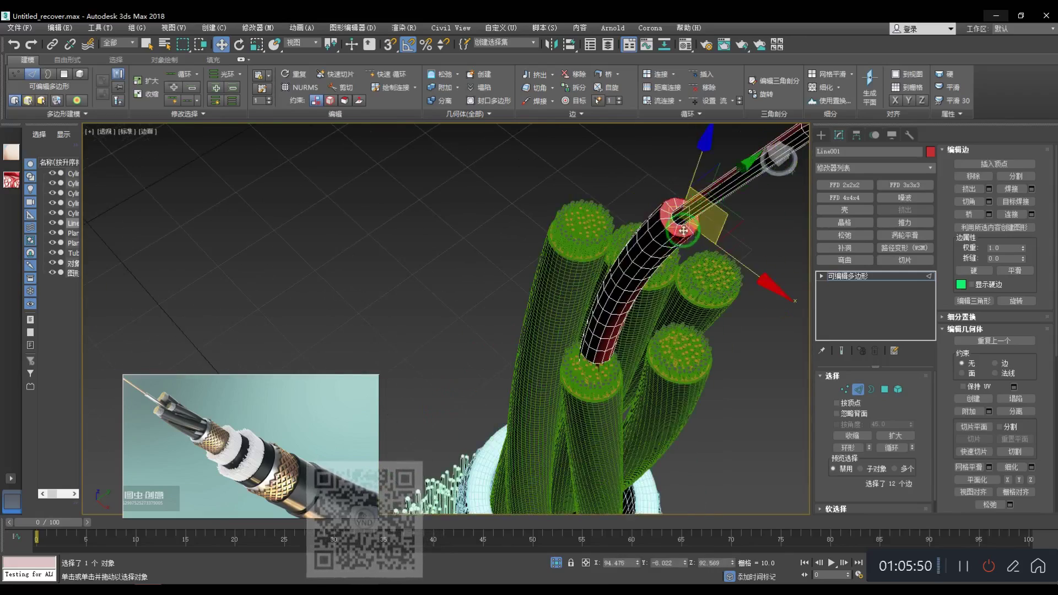
scroll(678, 226, "up", 3)
right_click(676, 222)
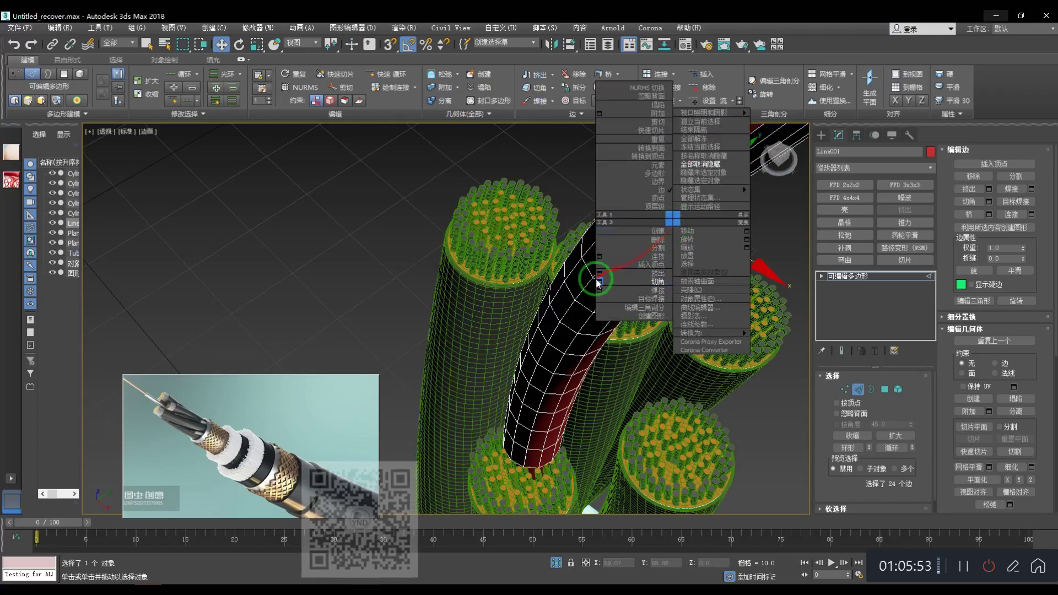
left_click(599, 282)
left_click(453, 421)
mouse_move(453, 418)
middle_mouse_down("alt")
mouse_move(575, 412)
mouse_move(567, 389)
mouse_move(573, 420)
mouse_move(558, 371)
mouse_move(573, 367)
middle_mouse_up("alt")
key("F3")
left_click_drag(521, 380, 715, 438)
middle_click_drag(648, 391, 620, 361, "alt")
left_click_drag(556, 356, 661, 364, "alt")
middle_click_drag(662, 364, 681, 376, "alt")
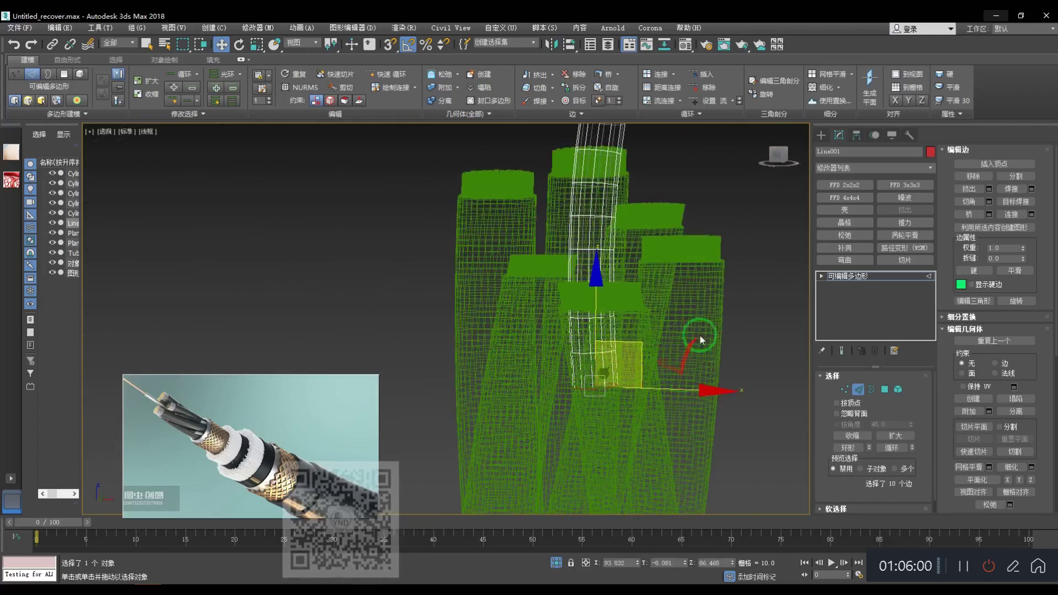
- Leave edge editing, apply TurboSmooth to the strand, and return to shaded display without edges
left_click(854, 275)
key("F3")
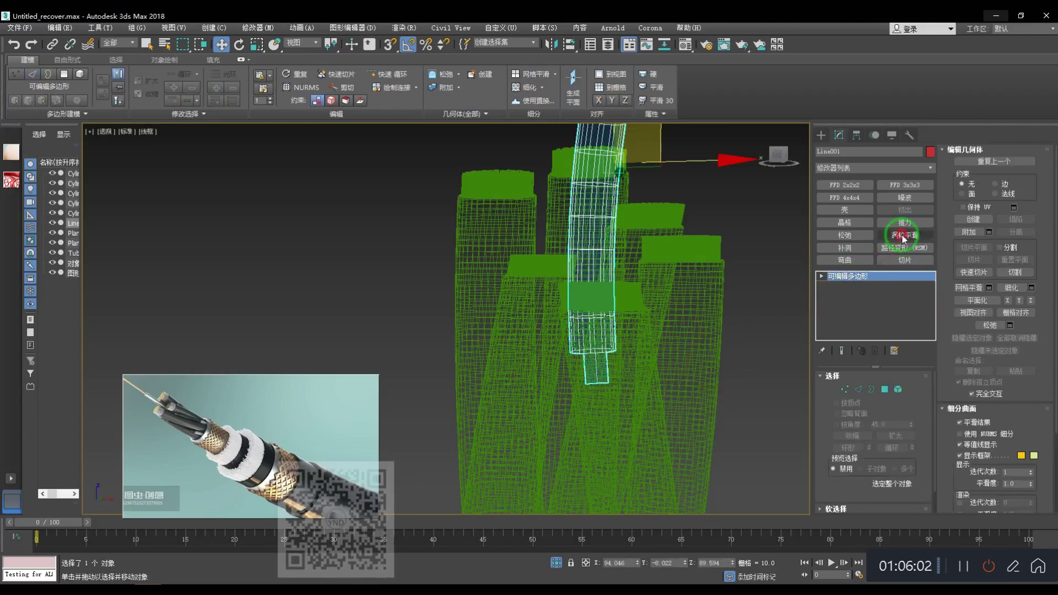
left_click(747, 252)
key("F4")
- Select all parts of the cable and apply a shared Bend modifier with an angle of 30
scroll(737, 252, "down", 5)
middle_click_drag(737, 253, 632, 315)
scroll(609, 312, "down", 4)
scroll(607, 306, "up", 4)
scroll(567, 300, "down", 2)
middle_click_drag(567, 300, 441, 242)
scroll(518, 276, "down", 5)
scroll(441, 242, "down", 3)
left_click_drag(385, 184, 557, 402)
scroll(472, 330, "up", 3)
middle_click_drag(446, 314, 521, 340, "alt")
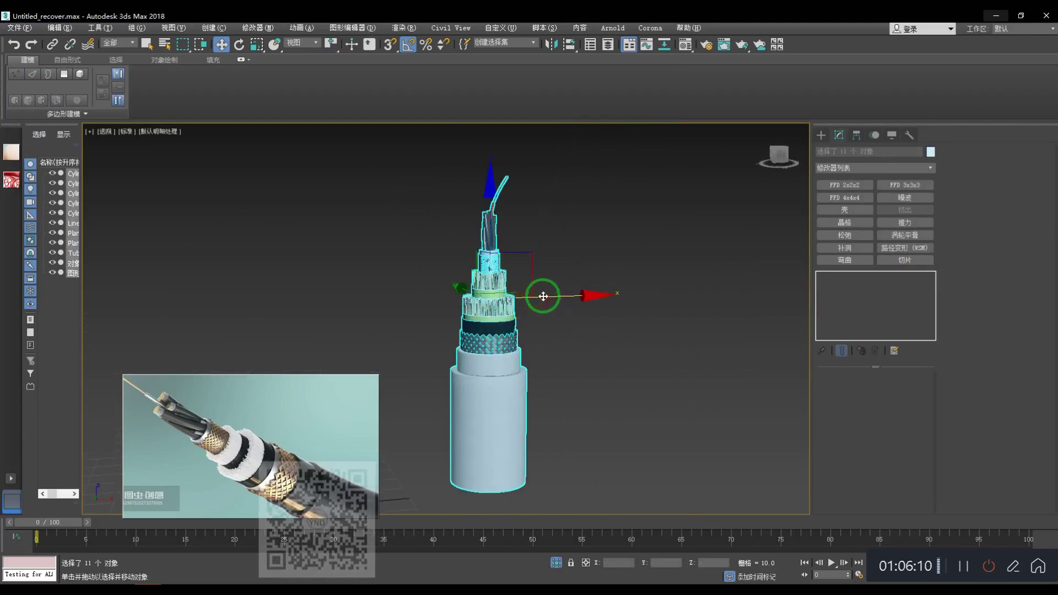
middle_click_drag(505, 297, 516, 289, "alt")
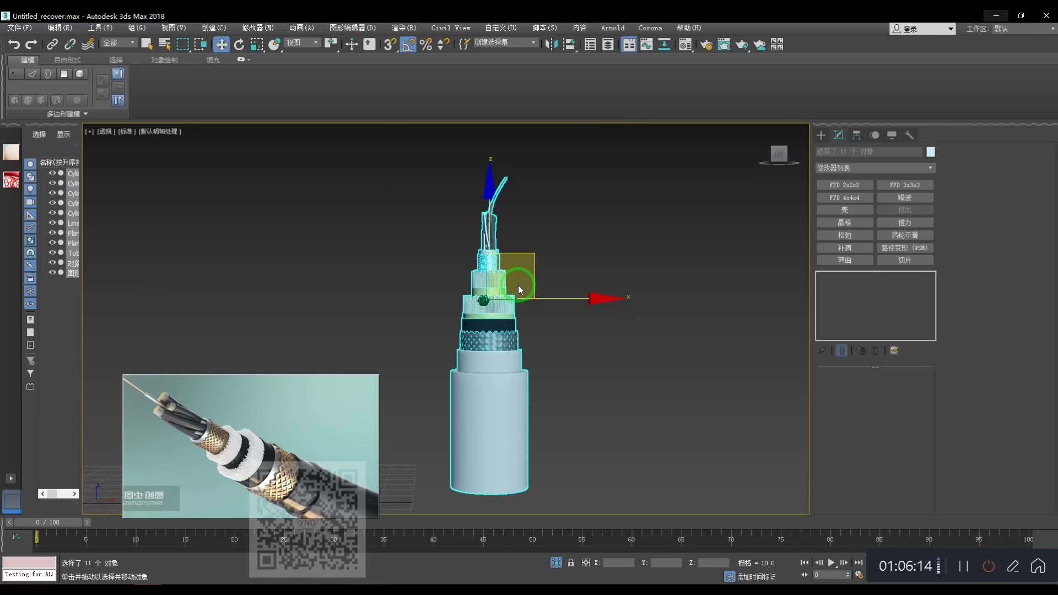
middle_click_drag(518, 286, 749, 302)
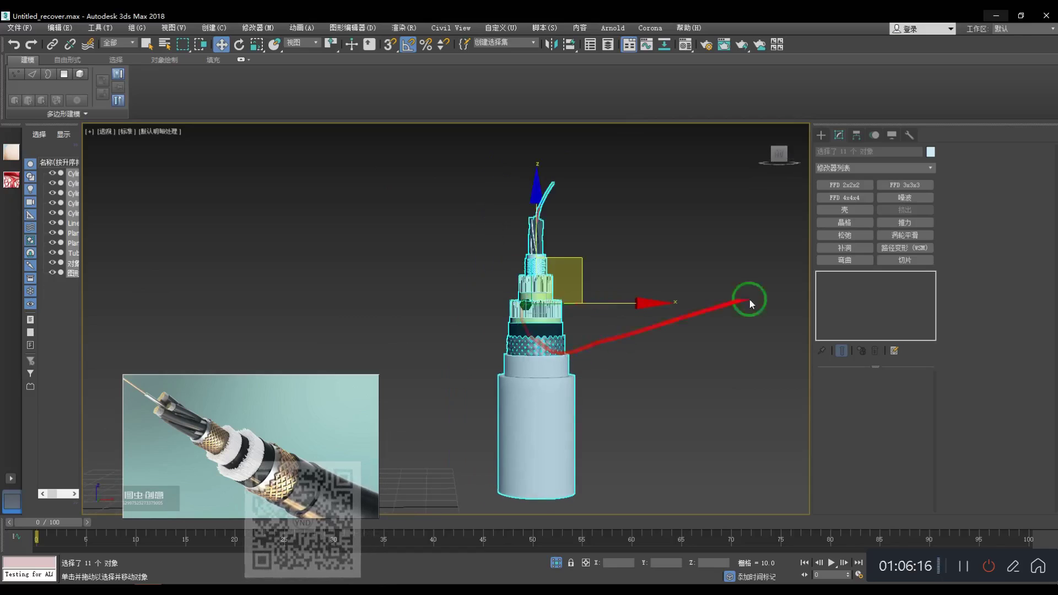
left_click(843, 168)
scroll(851, 358, "down", 10)
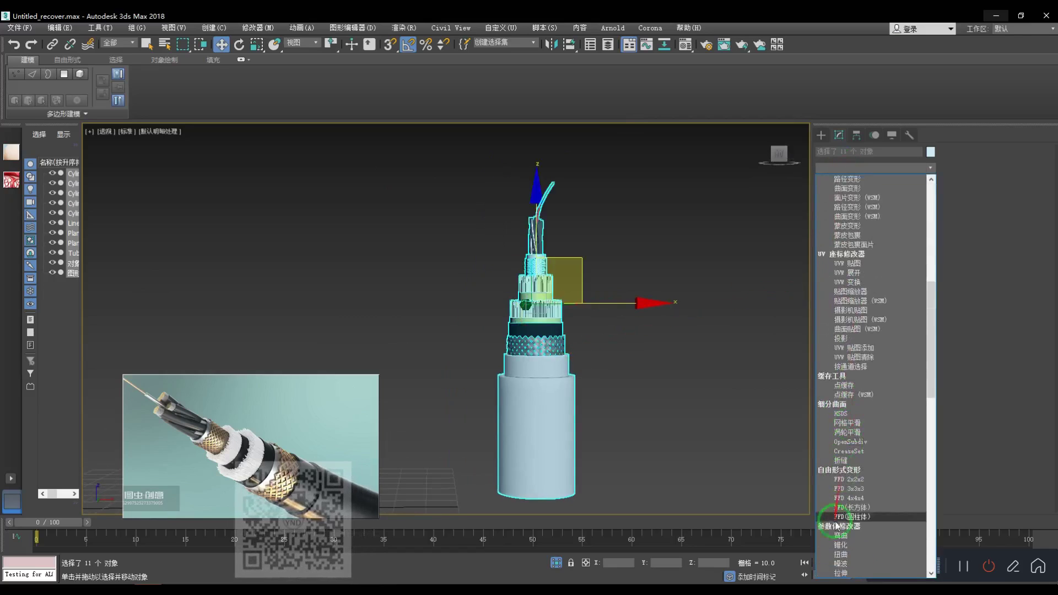
left_click(840, 535)
left_click_drag(904, 400, 569, 410)
- Try to rotate the bent cable as a whole
key("e")
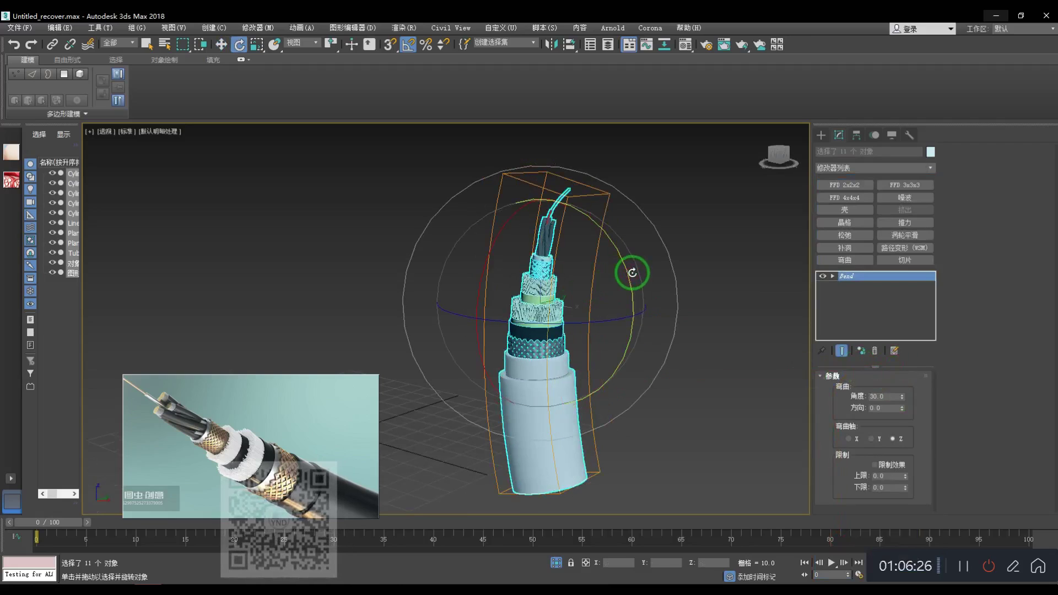
left_click_drag(629, 273, 606, 242)
left_click_drag(593, 281, 586, 331)
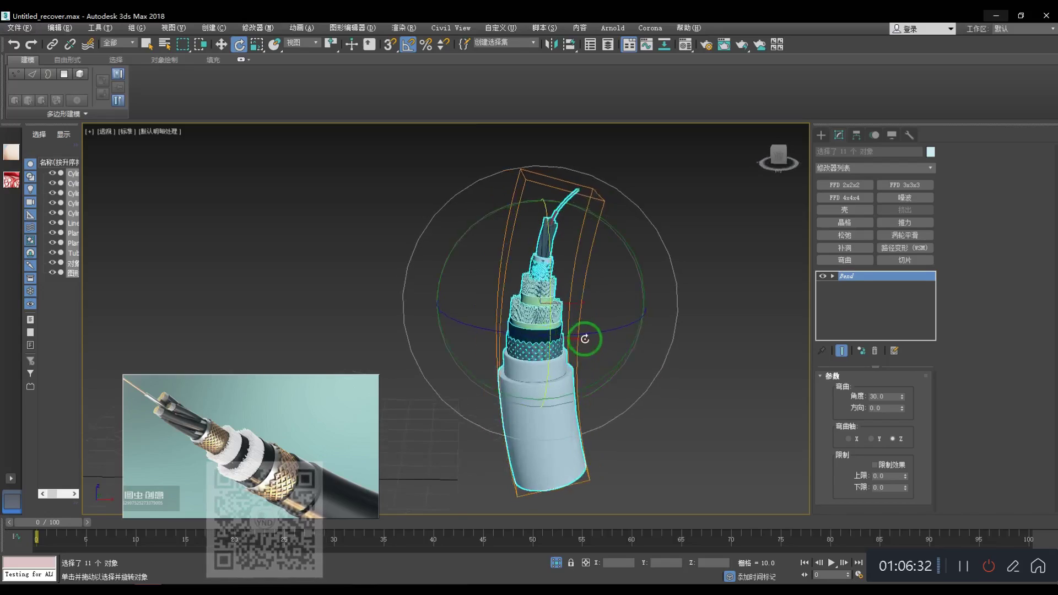
key("w")
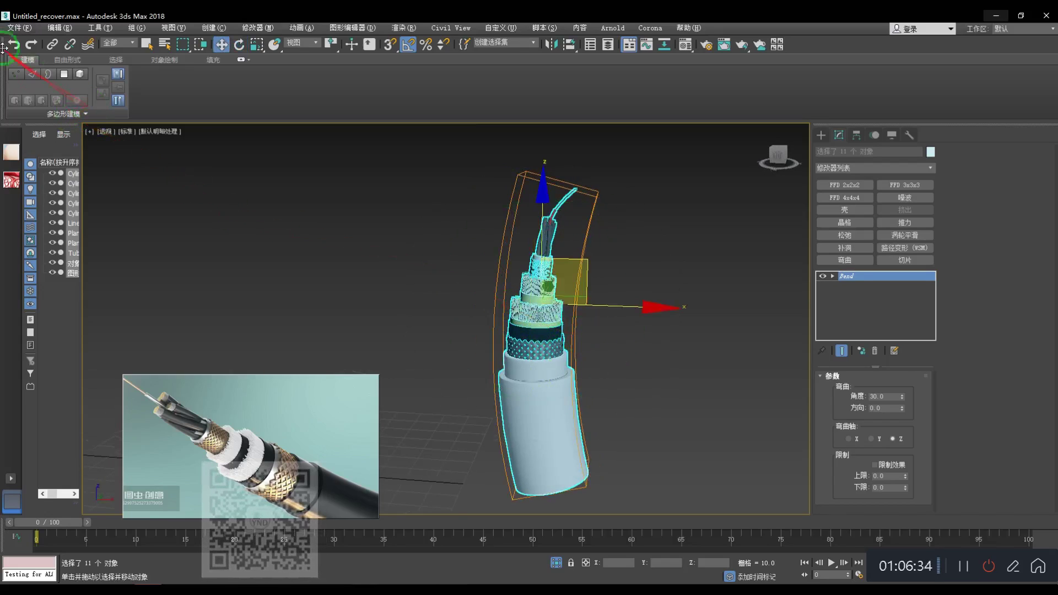
- Save the scene to the desktop under the file name 光纤
left_click(19, 28)
left_click(24, 114)
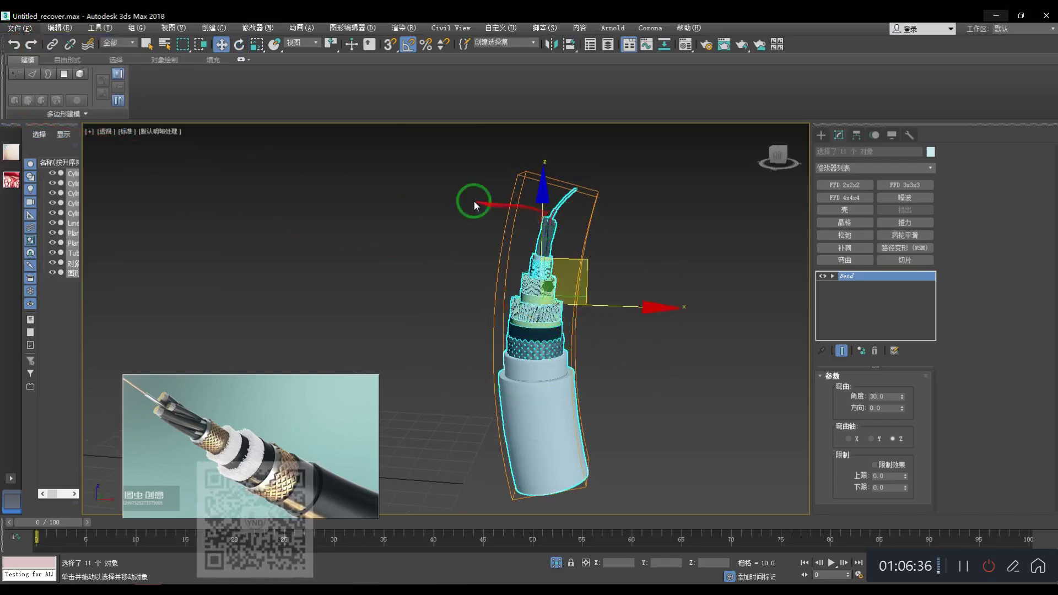
left_click(502, 190)
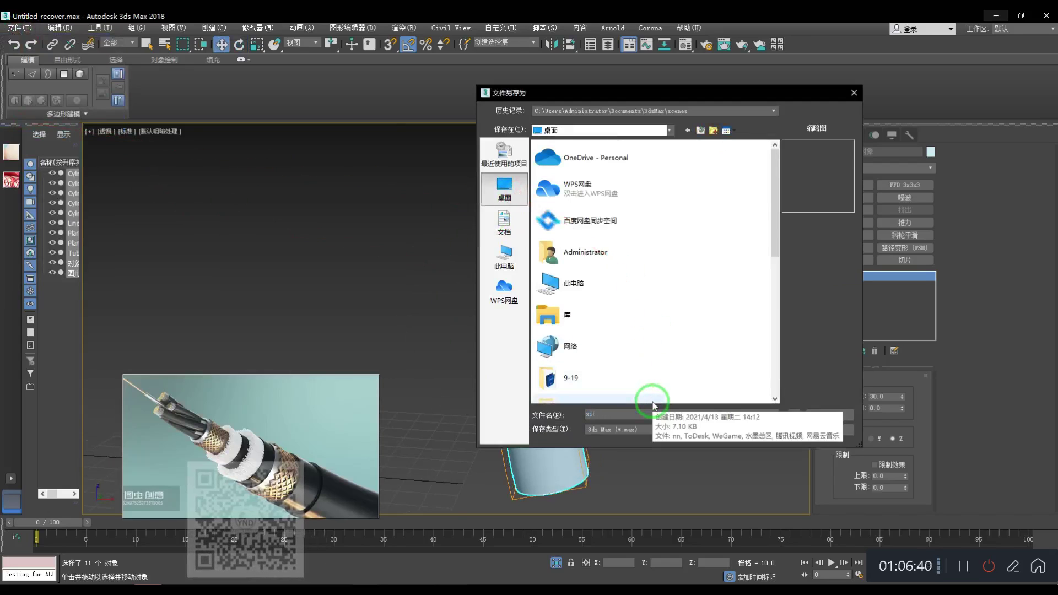
type("guang xian")
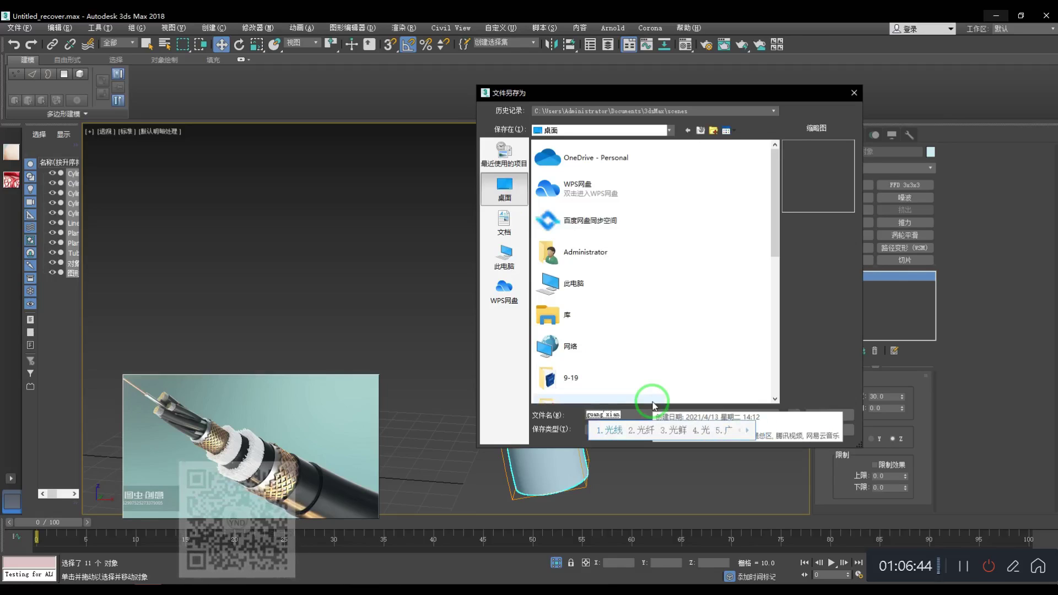
key("2")
key("Return")
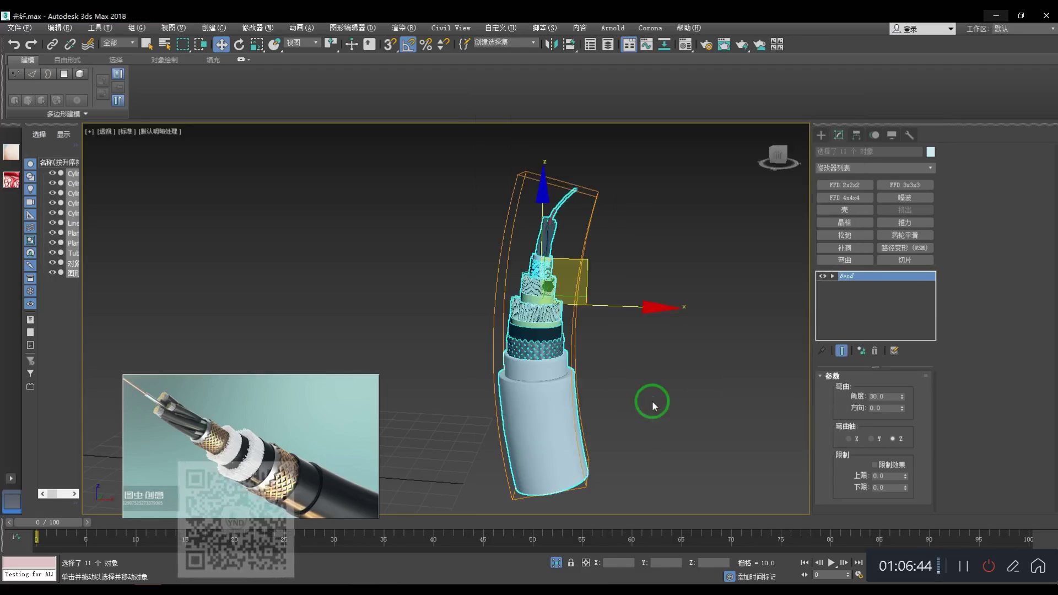
- Frame the upper part of the bent cable and show the safe frame in the perspective viewport
middle_click_drag(631, 401, 672, 422)
scroll(661, 419, "down", 3)
scroll(614, 381, "up", 5)
middle_click_drag(627, 385, 628, 354, "alt")
scroll(630, 381, "down", 2)
scroll(627, 384, "up", 2)
key("shift+f")
- Try to tilt the bent cable diagonally with its tip leaning to the upper left
key("e")
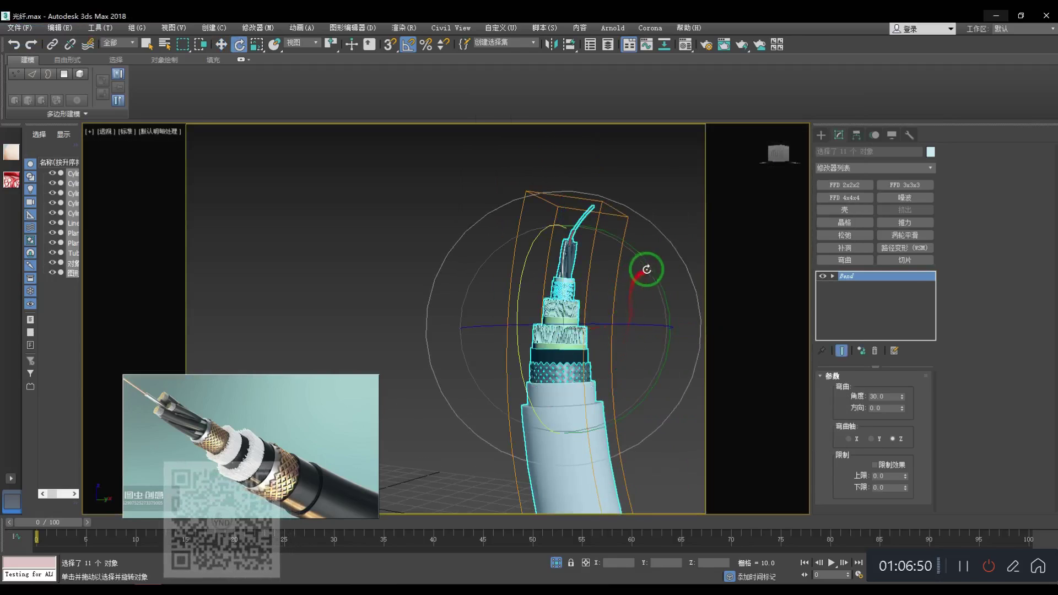
left_click_drag(651, 269, 634, 246)
key("w")
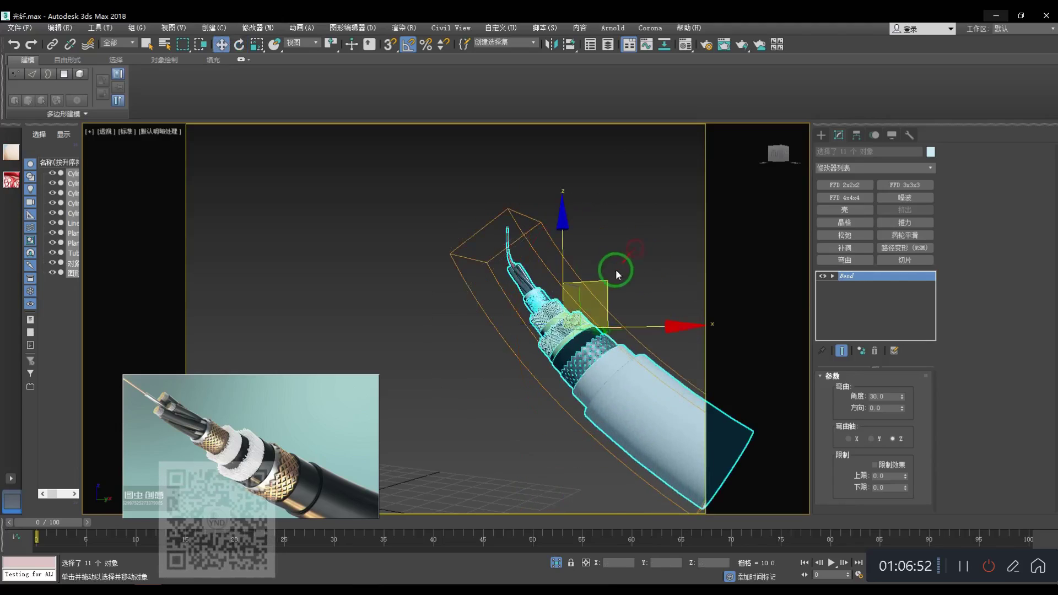
- Undo the last rotation of the cable and set its Bend angle to 49.5
key("ctrl+z")
key("ctrl+z")
scroll(603, 323, "down", 5)
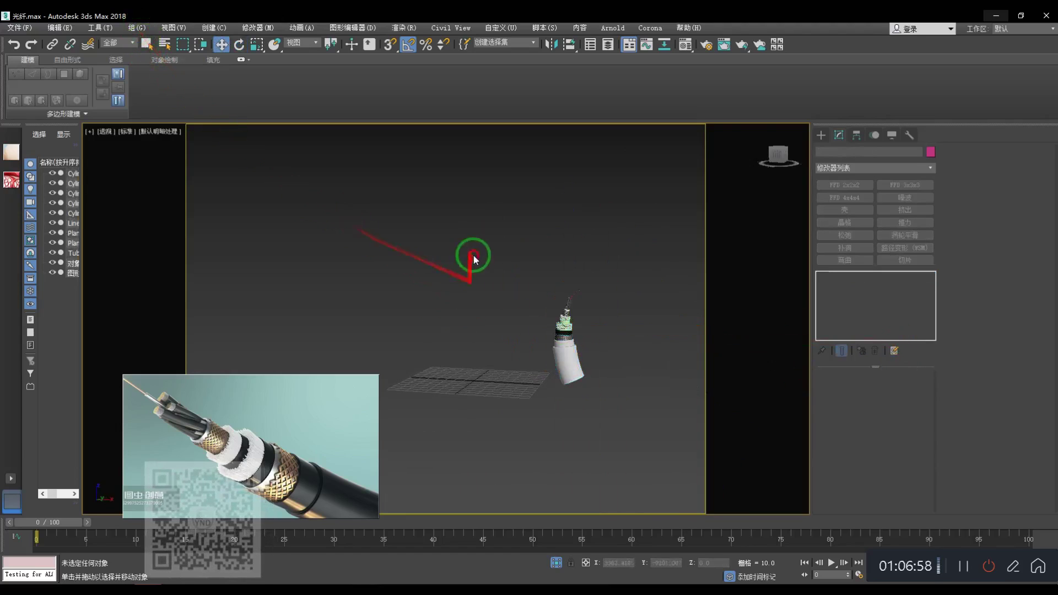
- Duplicate all the cable parts along X beside the original and hide the copies as a backup
left_click_drag(472, 256, 657, 413)
scroll(530, 334, "up", 3)
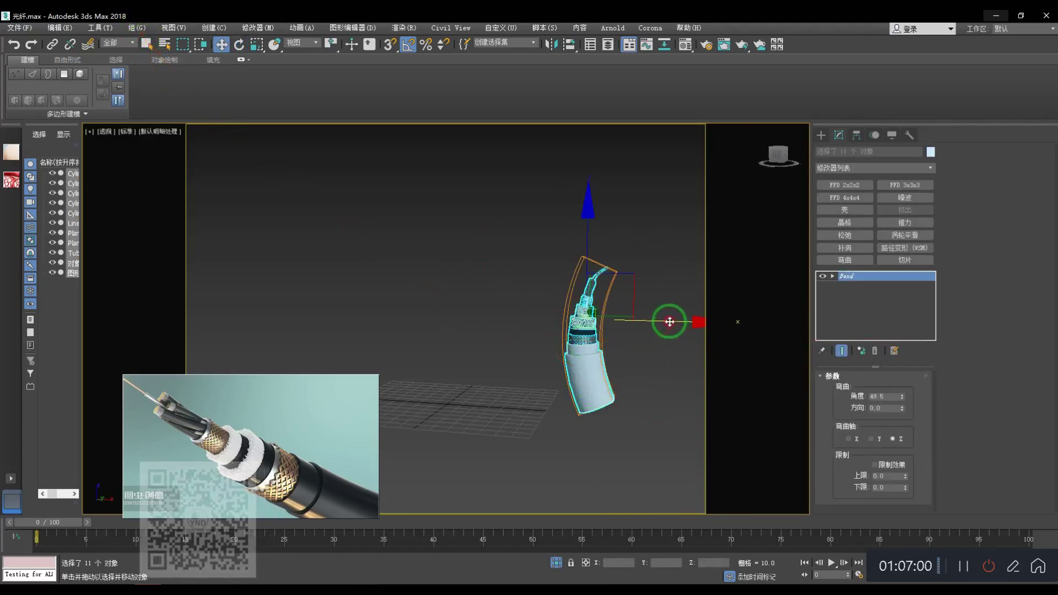
left_click_drag(670, 321, 385, 320, "shift")
left_click(535, 350)
right_click(311, 297)
left_click(331, 241)
- Rotate the whole visible cable diagonally with its tip toward the upper left, and frame it closely like the reference image
left_click_drag(432, 237, 669, 408)
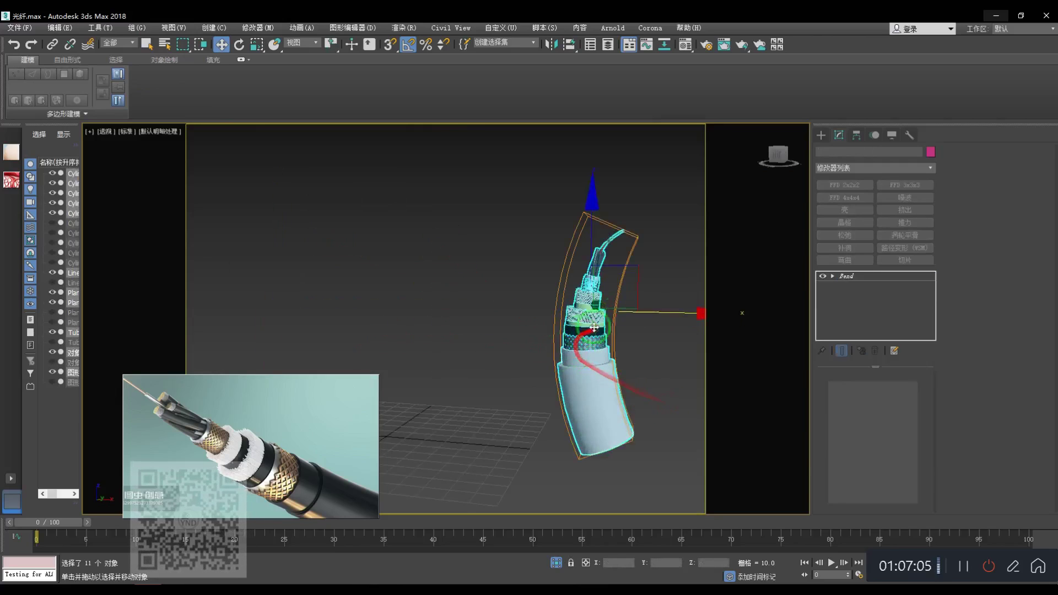
key("e")
left_click_drag(680, 253, 670, 307)
key("w")
scroll(683, 314, "up", 5)
mouse_move(585, 401)
middle_mouse_down()
mouse_move(566, 445)
mouse_move(586, 416)
mouse_move(609, 431)
mouse_move(588, 388)
middle_mouse_up()
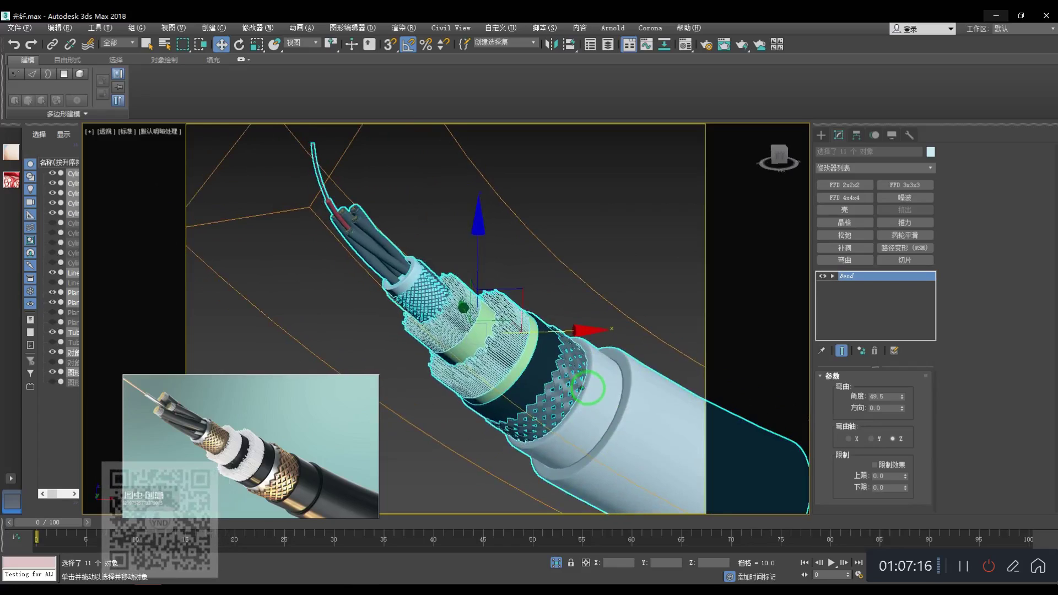
- Deselect the cable and create a physical camera from the current perspective view
left_click(621, 260)
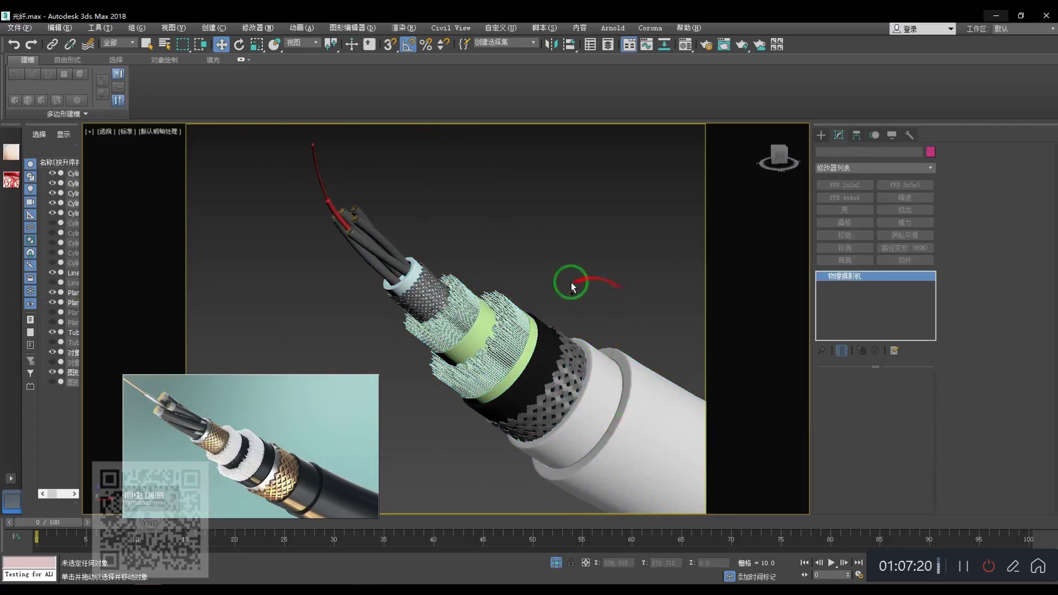
key("ctrl+c")
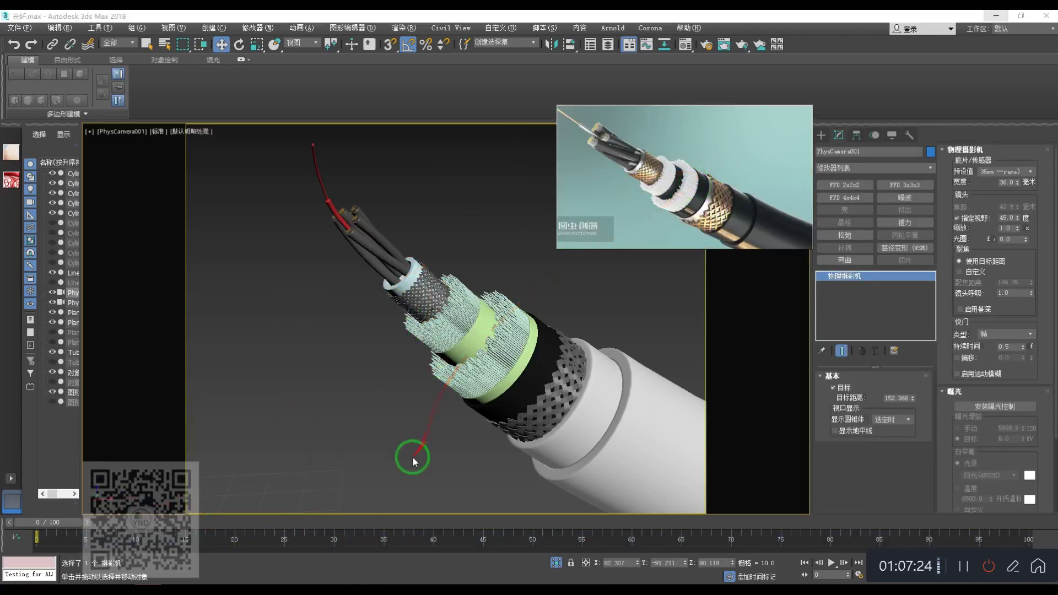
mouse_move(304, 588)
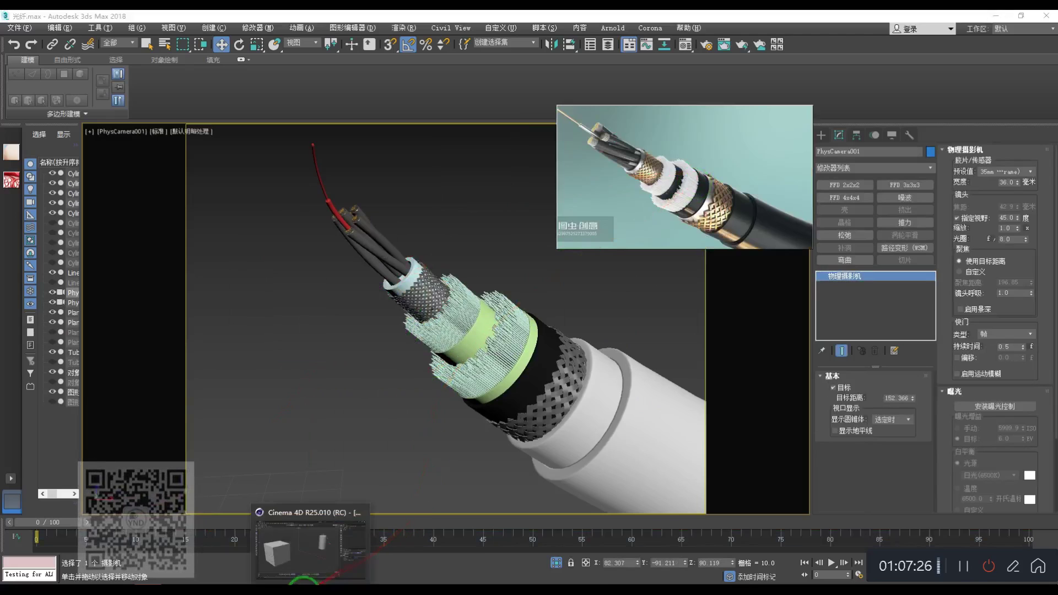
mouse_move(229, 588)
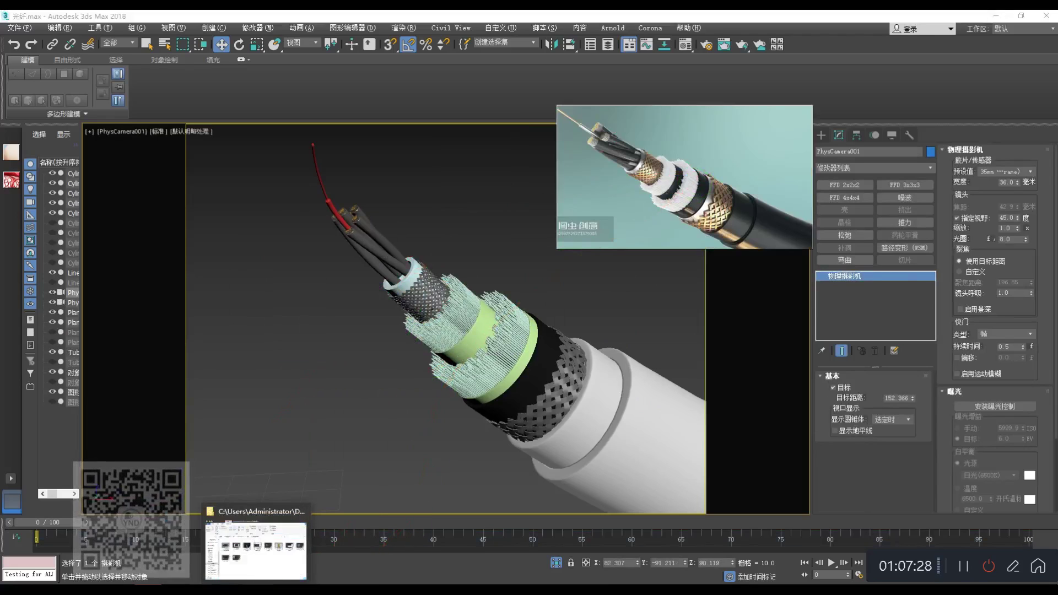
left_click(145, 568)
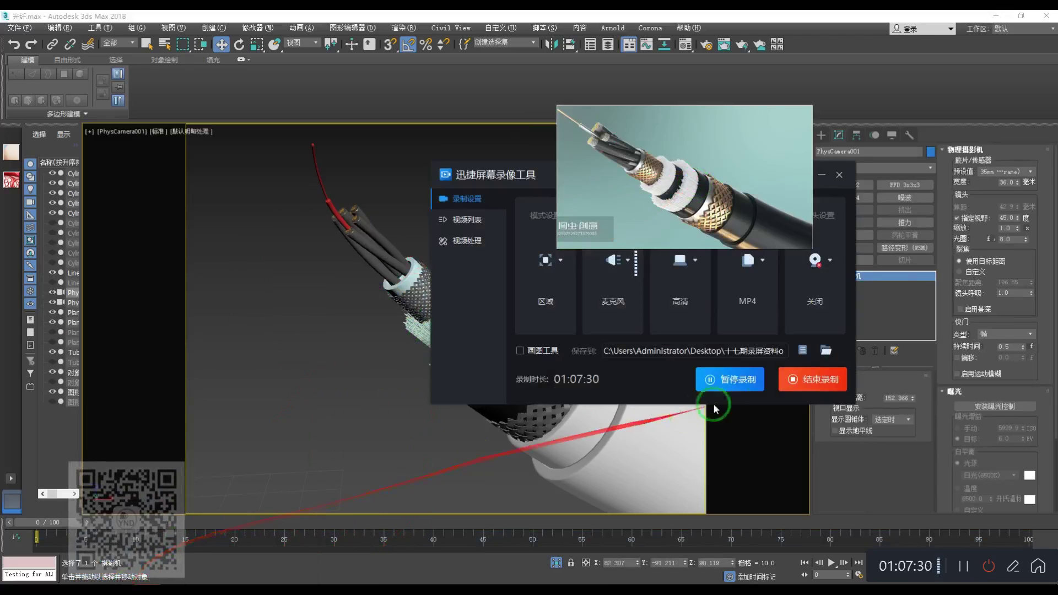